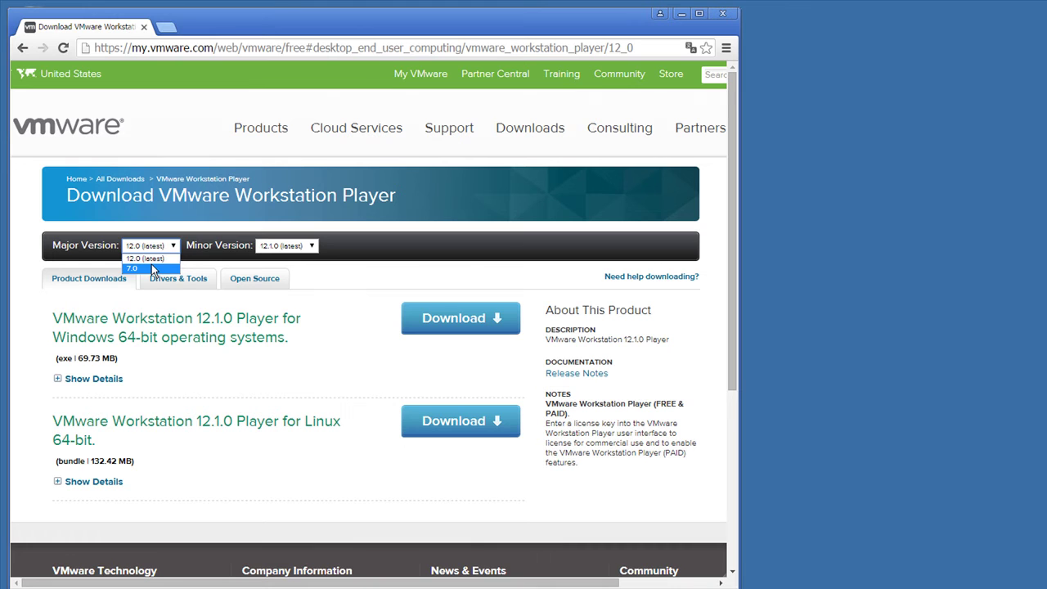
# Step: Choose VMware Player major version 7.0 with minor version 7.1.3
pyautogui.click(152, 269)
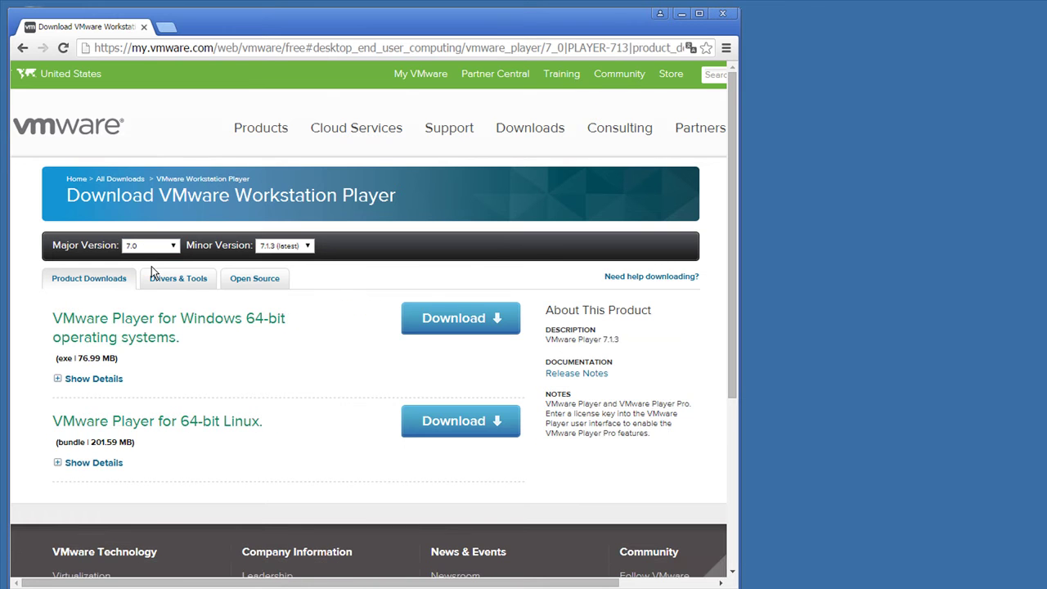
pyautogui.click(263, 249)
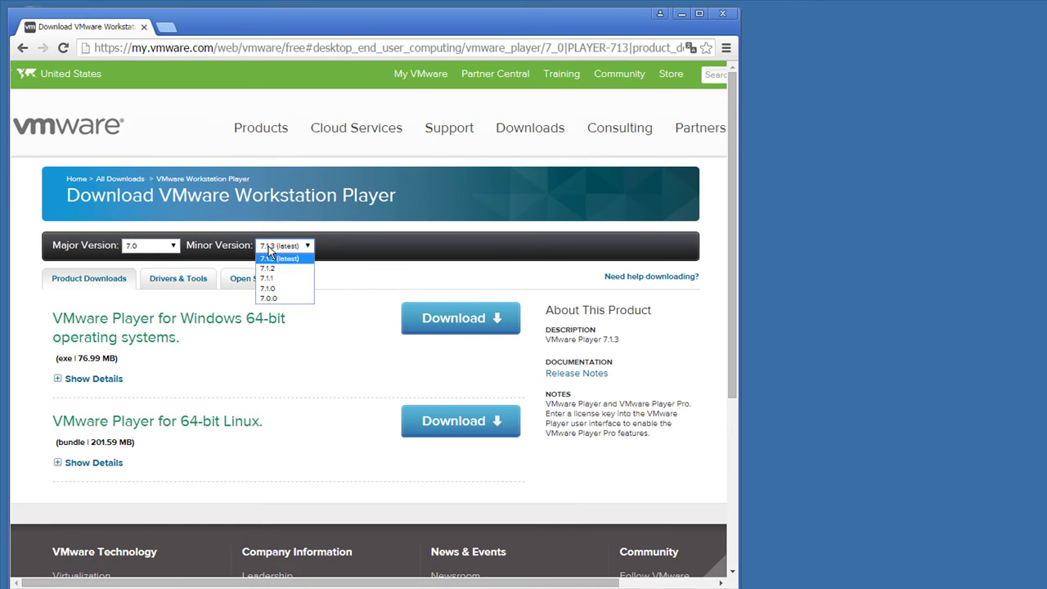
pyautogui.click(280, 257)
# Step: Download the Windows 64-bit installer and show the full browser downloads list
pyautogui.moveTo(74, 318); pyautogui.dragTo(237, 318)
pyautogui.hotkey('shift', 'Right')
pyautogui.hotkey('shift', 'Right')
pyautogui.hotkey('shift', 'Right')
pyautogui.hotkey('shift', 'Right')
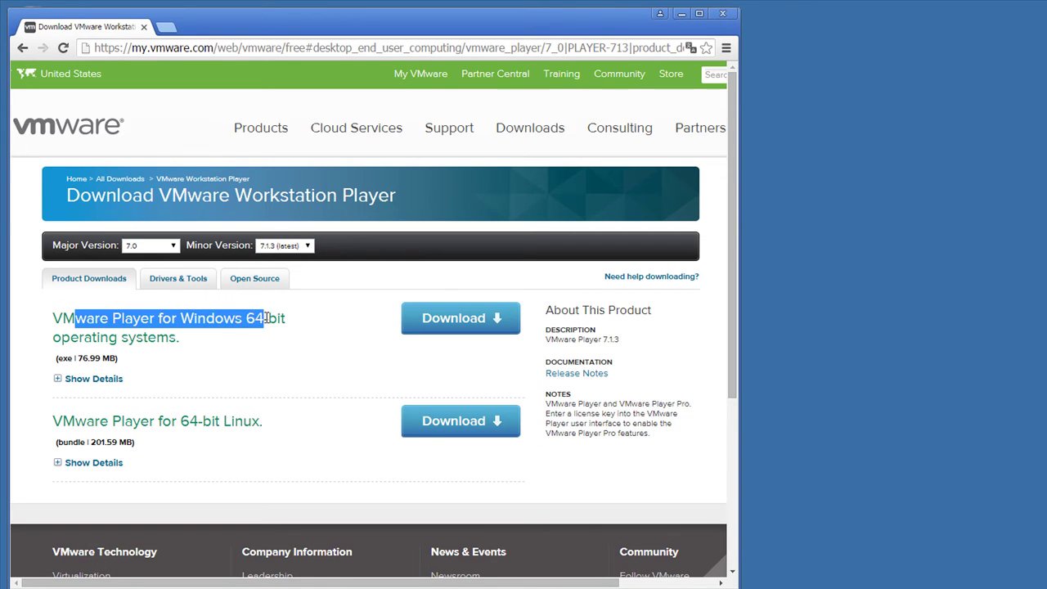
pyautogui.hotkey('shift', 'Right')
pyautogui.hotkey('shift', 'Right')
pyautogui.hotkey('shift', 'Right')
pyautogui.hotkey('shift', 'Left')
pyautogui.click(108, 323)
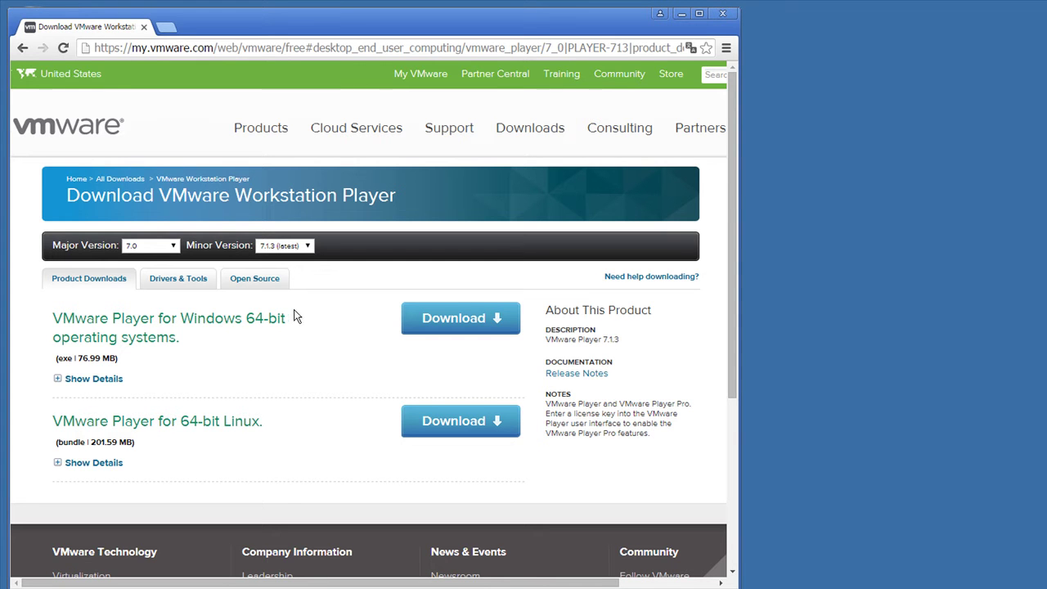
pyautogui.click(436, 325)
pyautogui.click(655, 573)
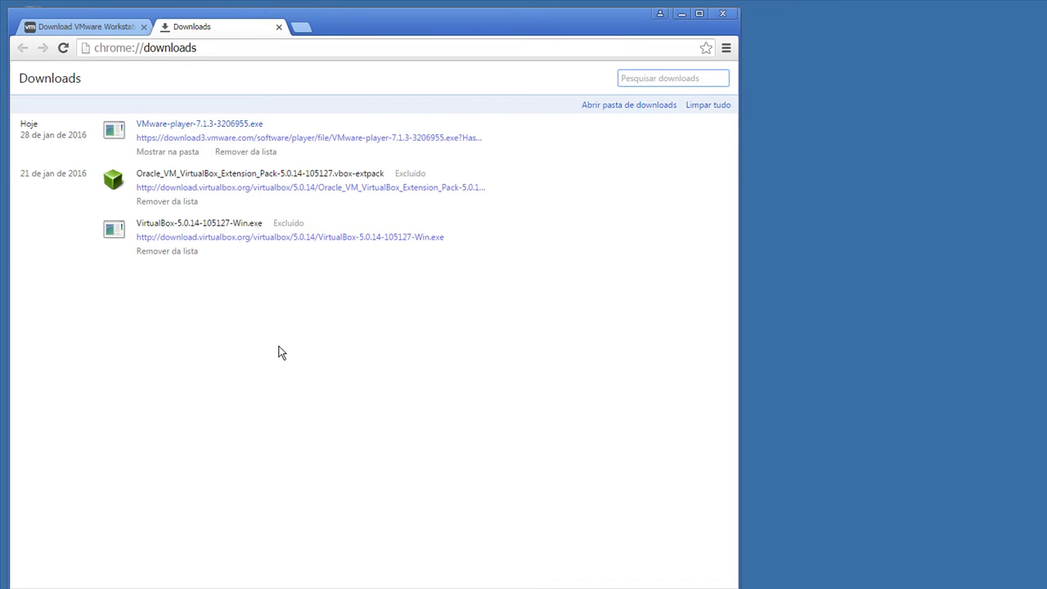
# Step: Show VMware-player-7.1.3-3206955.exe in its folder, close Chrome, and run it as administrator
pyautogui.click(170, 155)
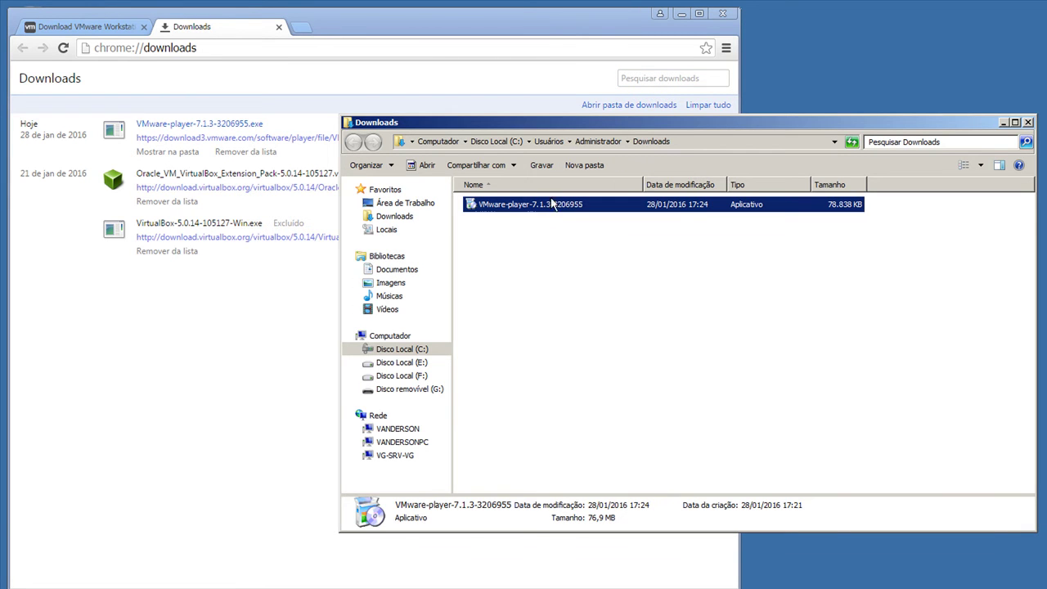
pyautogui.click(722, 13)
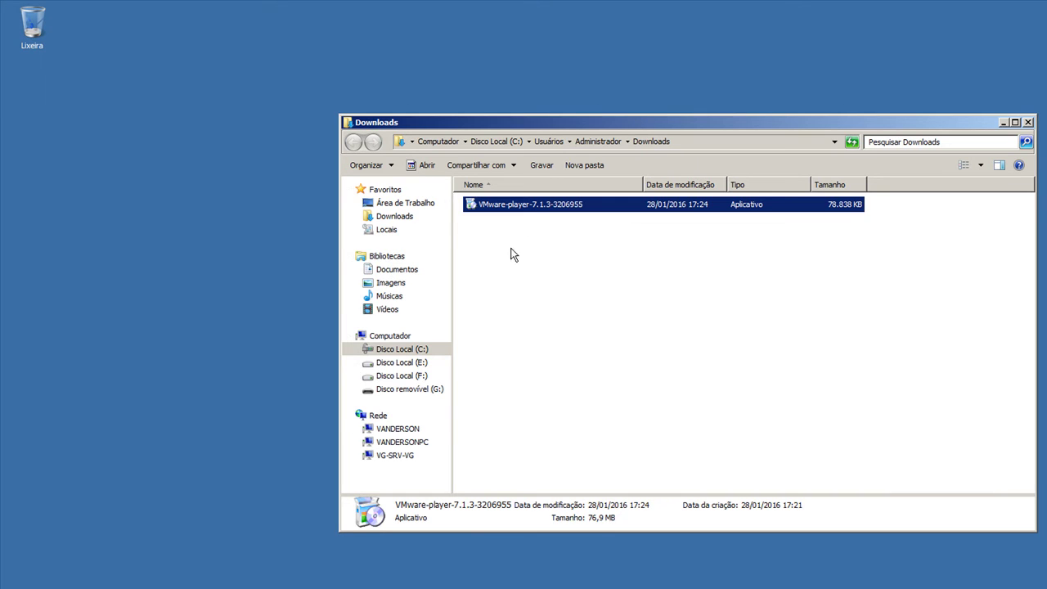
pyautogui.rightClick(529, 206)
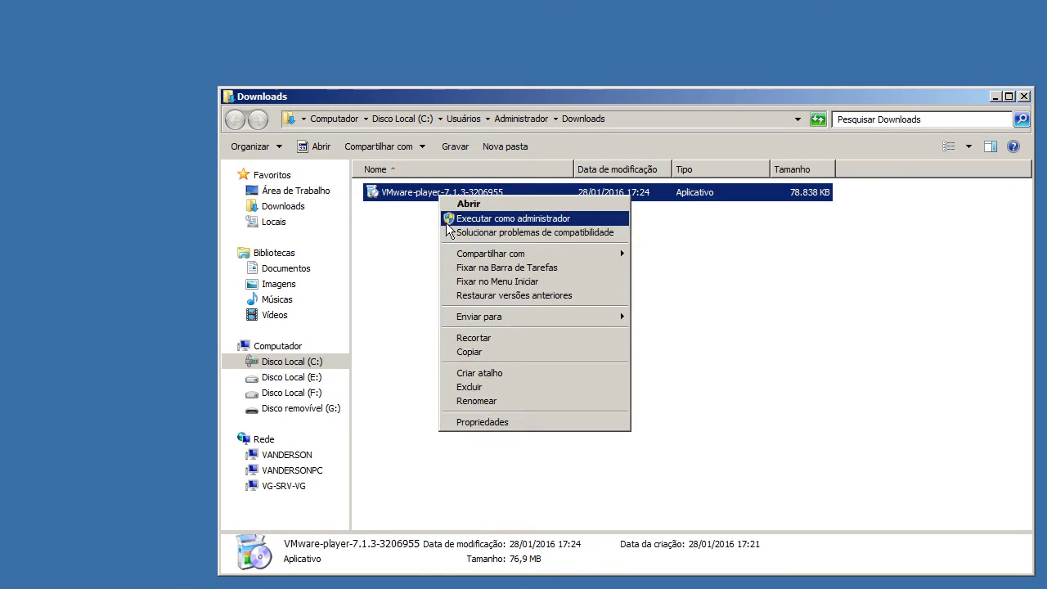
pyautogui.click(535, 227)
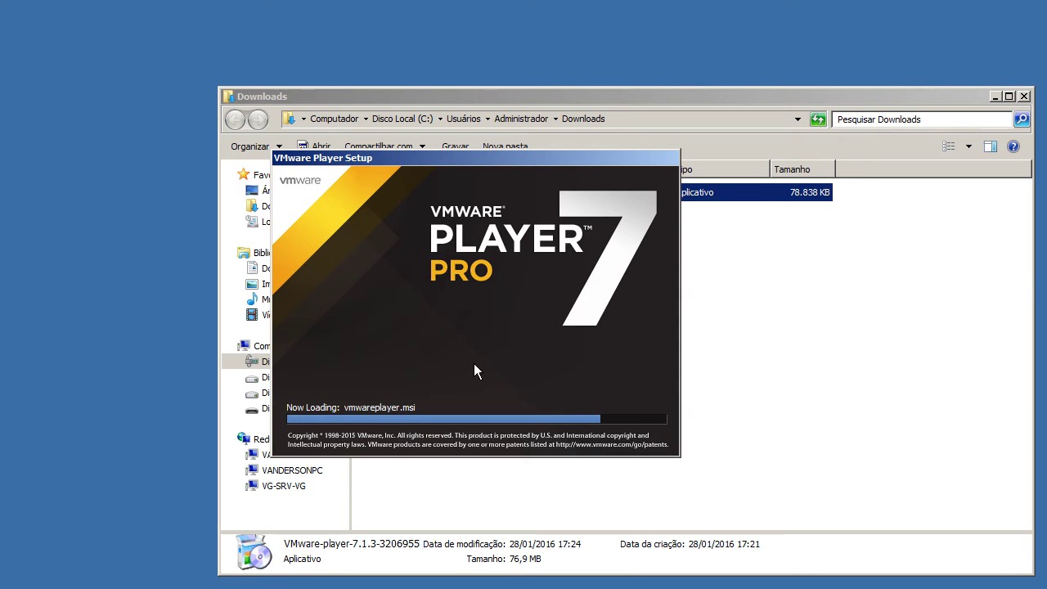
# Step: Close the Downloads folder, pass the welcome page, and accept the licence terms
pyautogui.click(1023, 96)
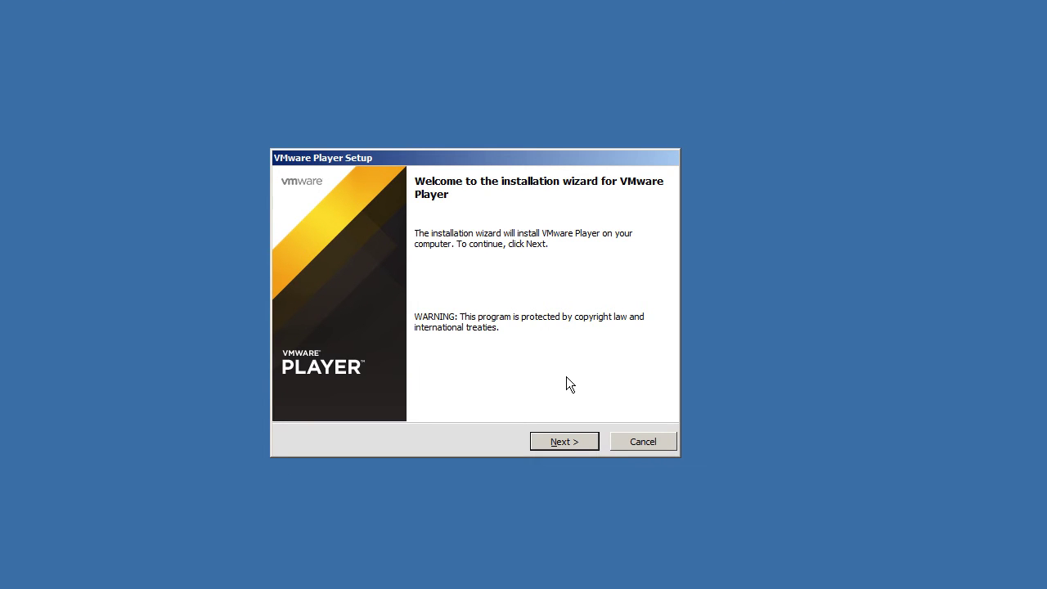
pyautogui.click(564, 440)
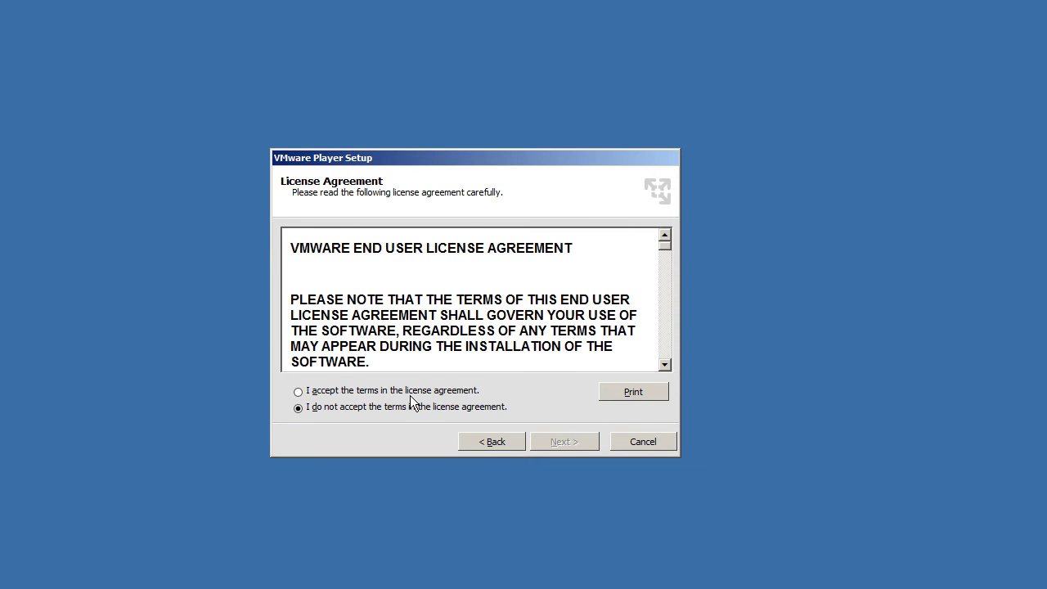
pyautogui.click(323, 393)
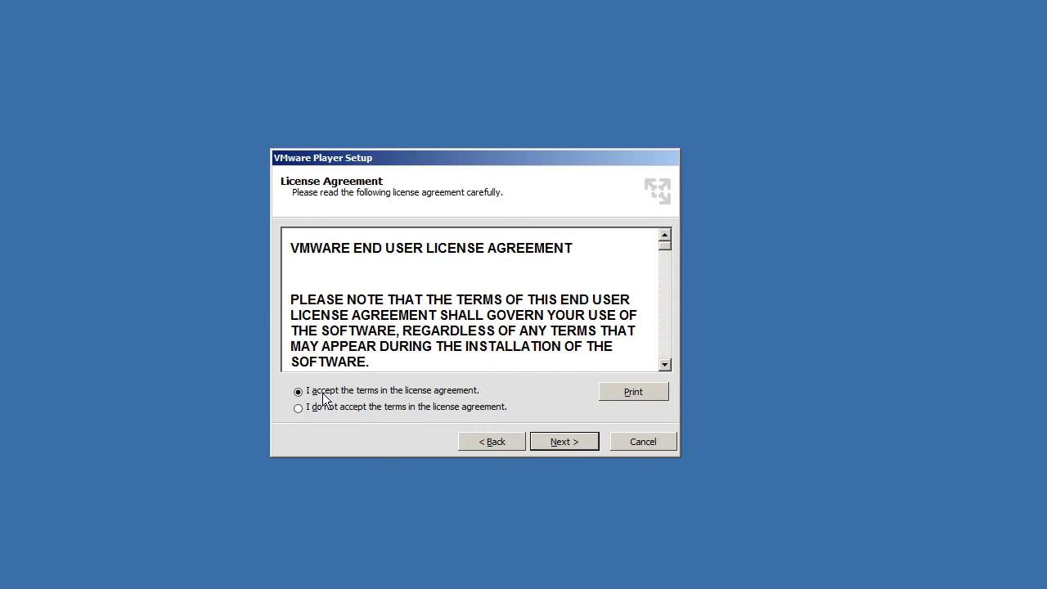
pyautogui.click(568, 445)
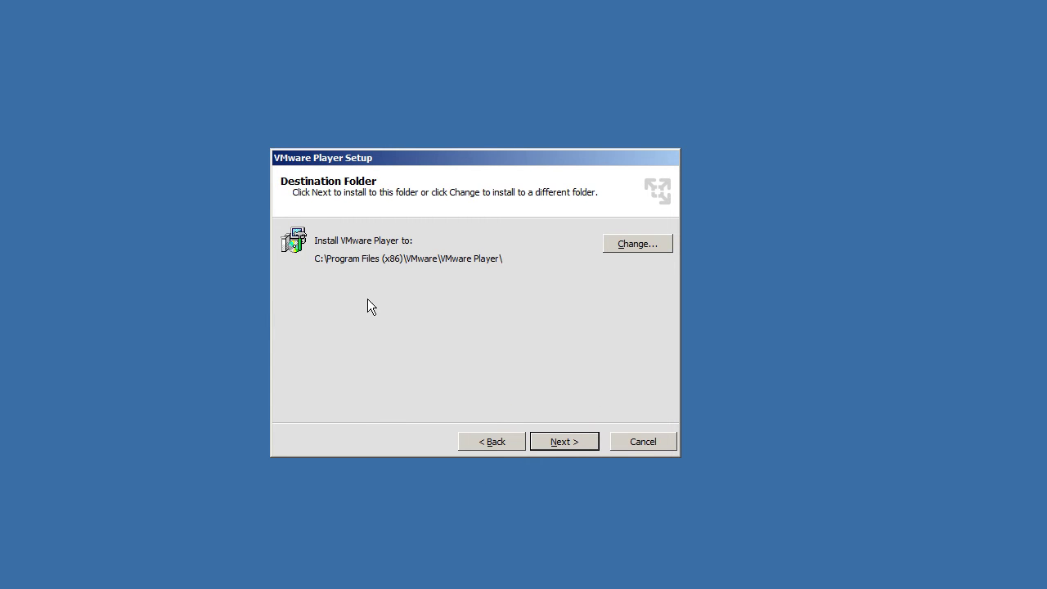
# Step: Keep the default install folder C:\Program Files (x86)\VMware\VMware Player\ and continue
pyautogui.click(660, 248)
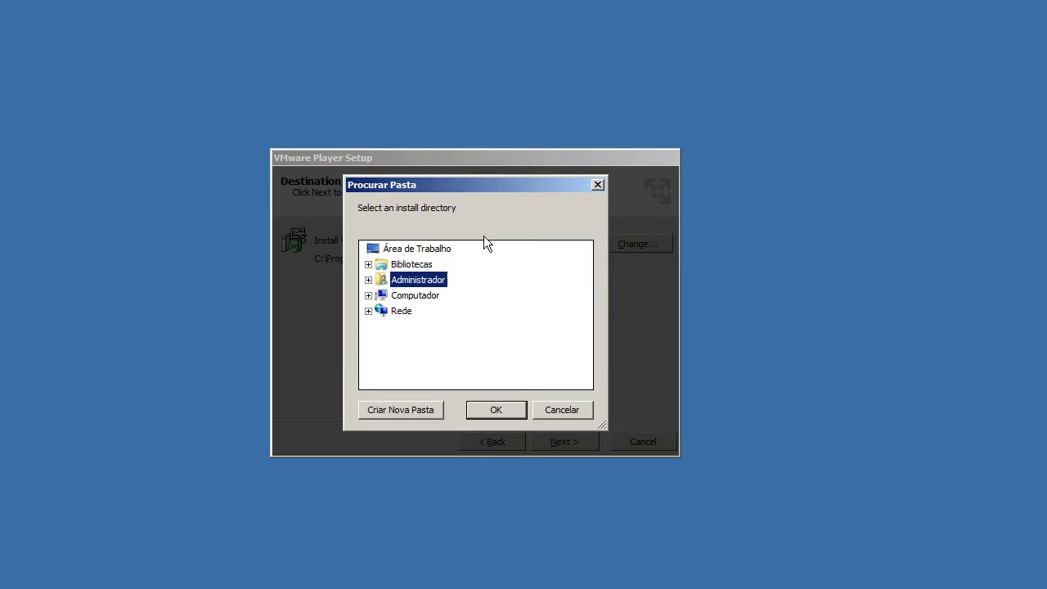
pyautogui.click(369, 295)
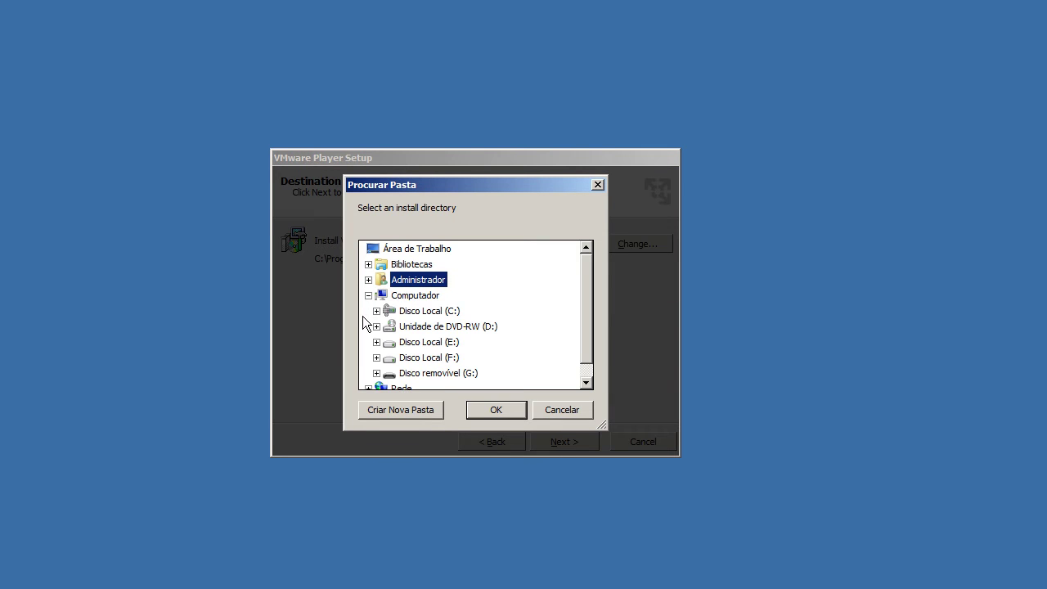
pyautogui.click(598, 184)
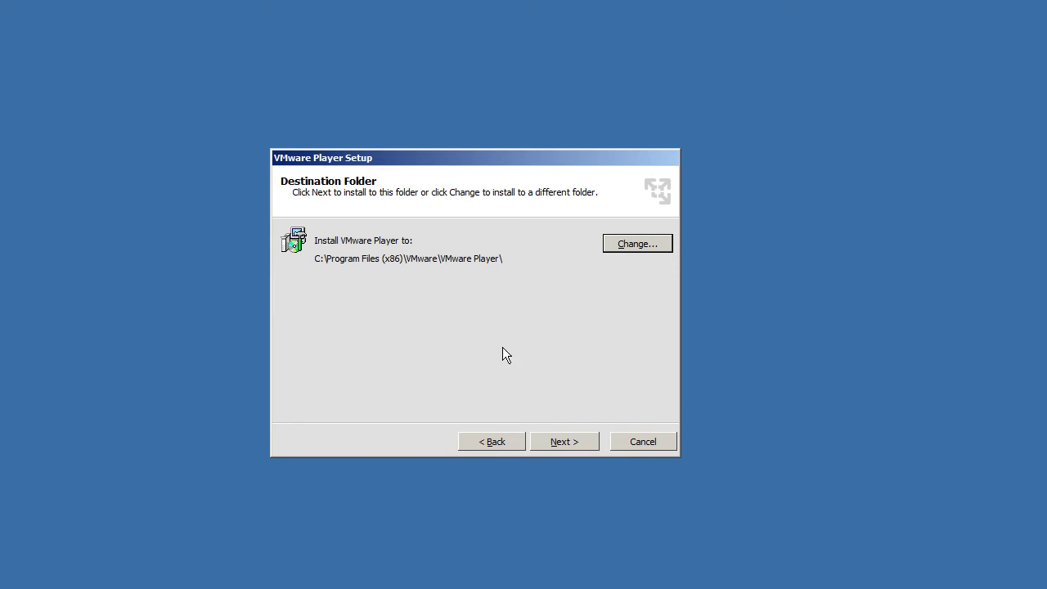
pyautogui.click(552, 441)
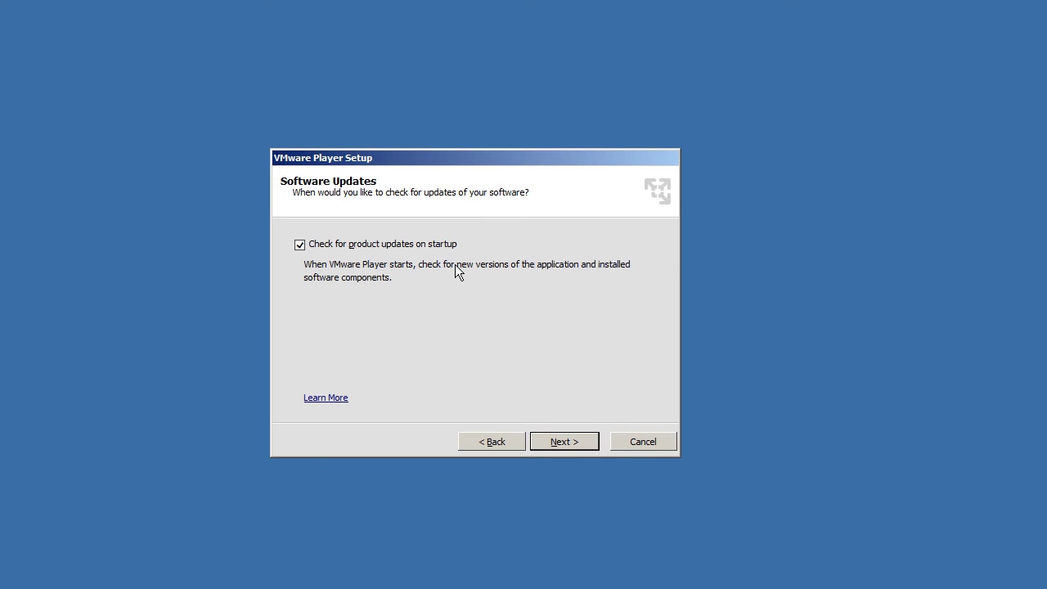
# Step: Leave update checking on startup enabled and opt out of sending usage statistics
pyautogui.click(301, 245)
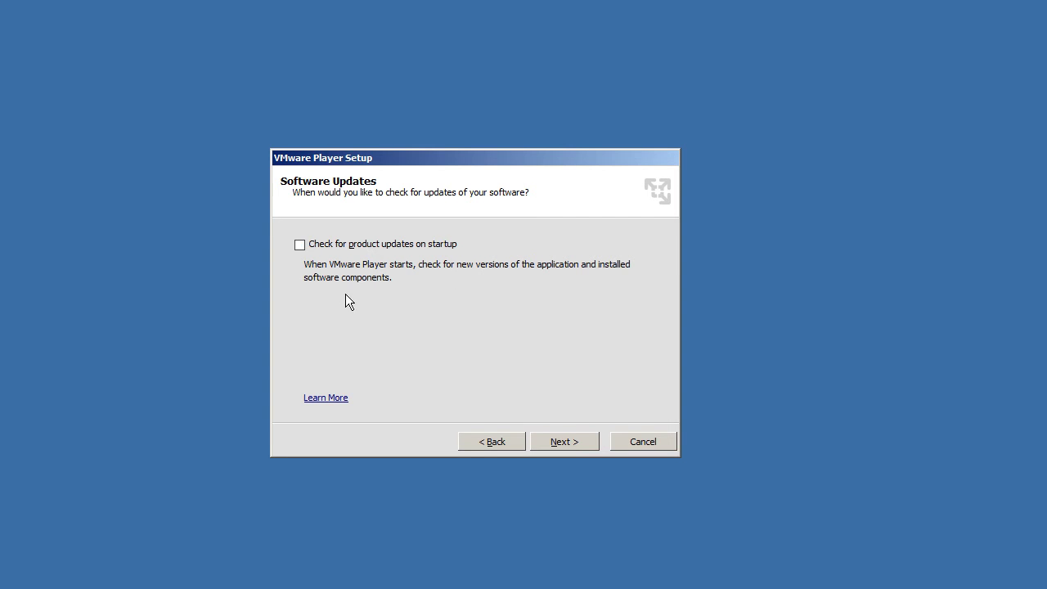
pyautogui.click(300, 245)
pyautogui.click(555, 441)
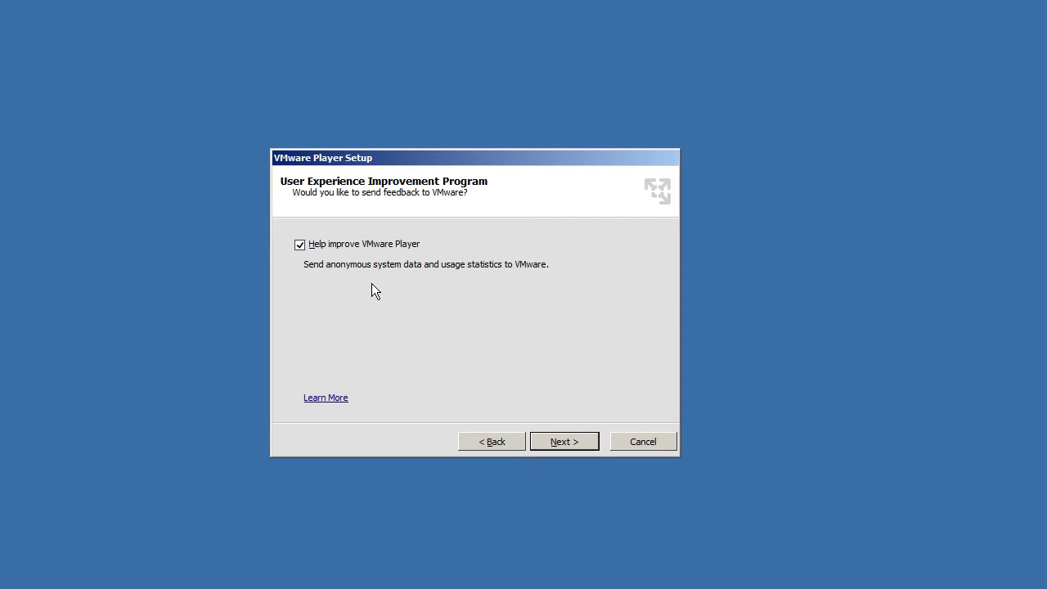
pyautogui.click(362, 246)
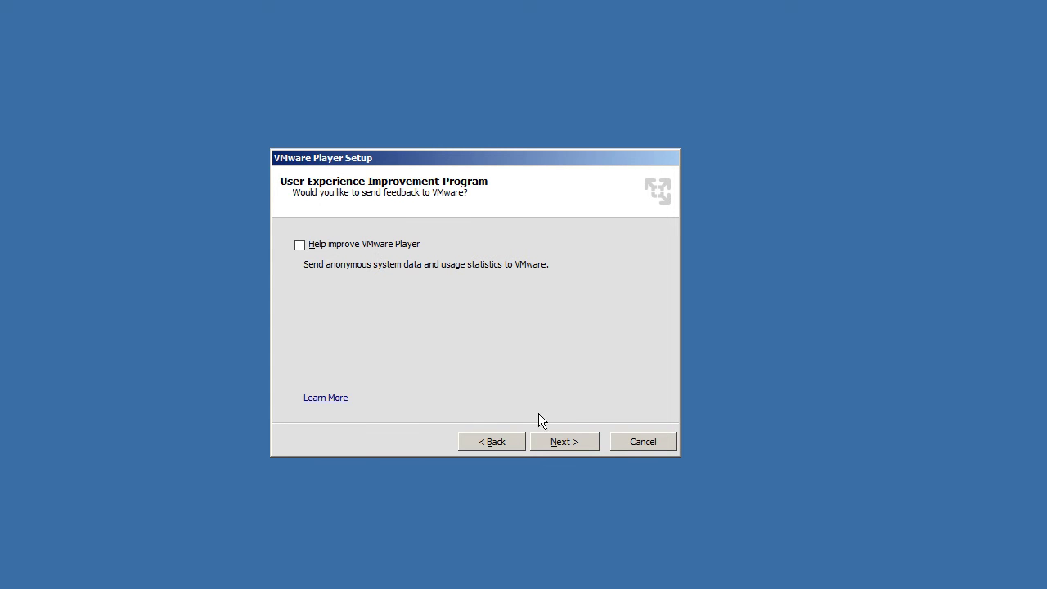
pyautogui.click(552, 441)
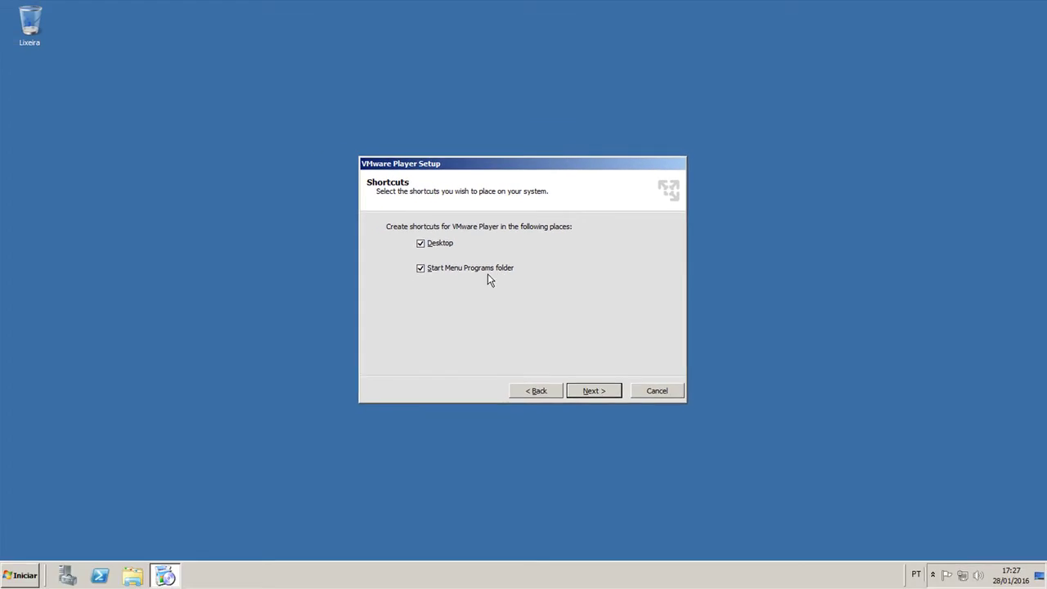
# Step: Turn off the Start Menu Programs shortcut, keeping only the Desktop shortcut
pyautogui.click(20, 574)
pyautogui.click(49, 524)
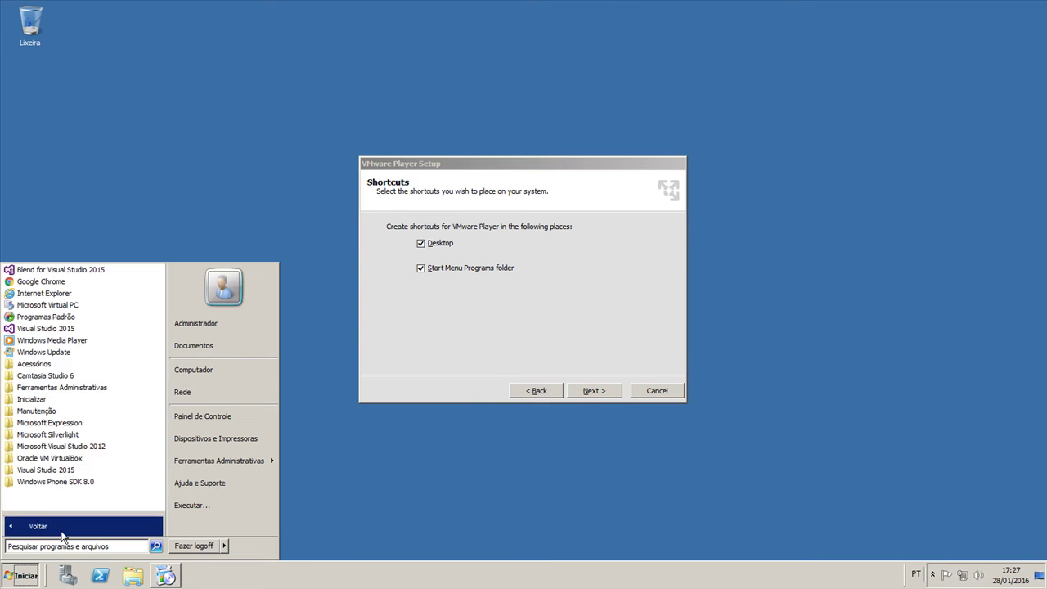
pyautogui.click(153, 190)
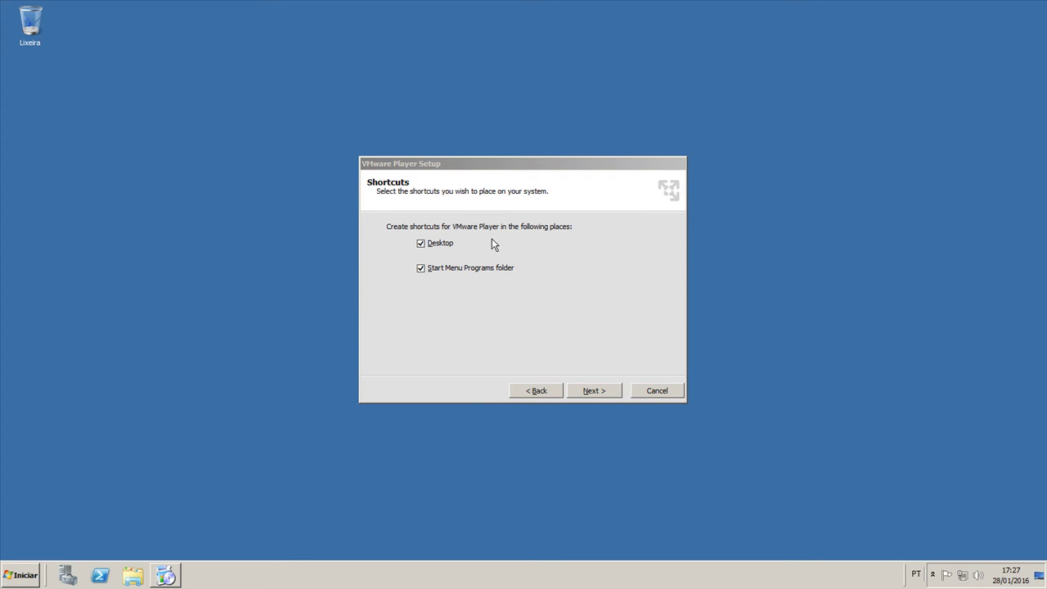
pyautogui.click(424, 270)
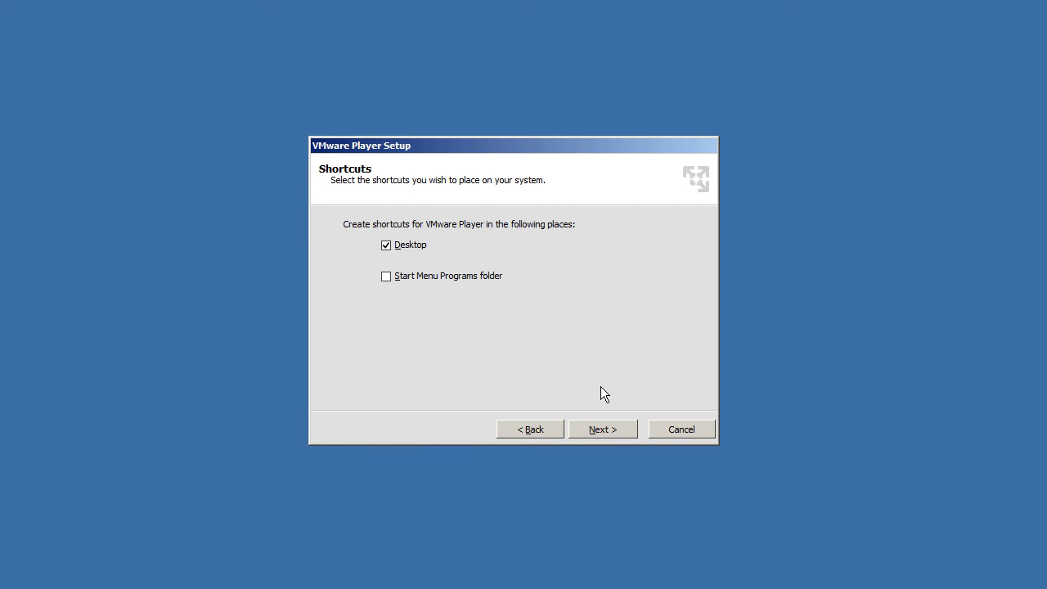
pyautogui.click(600, 428)
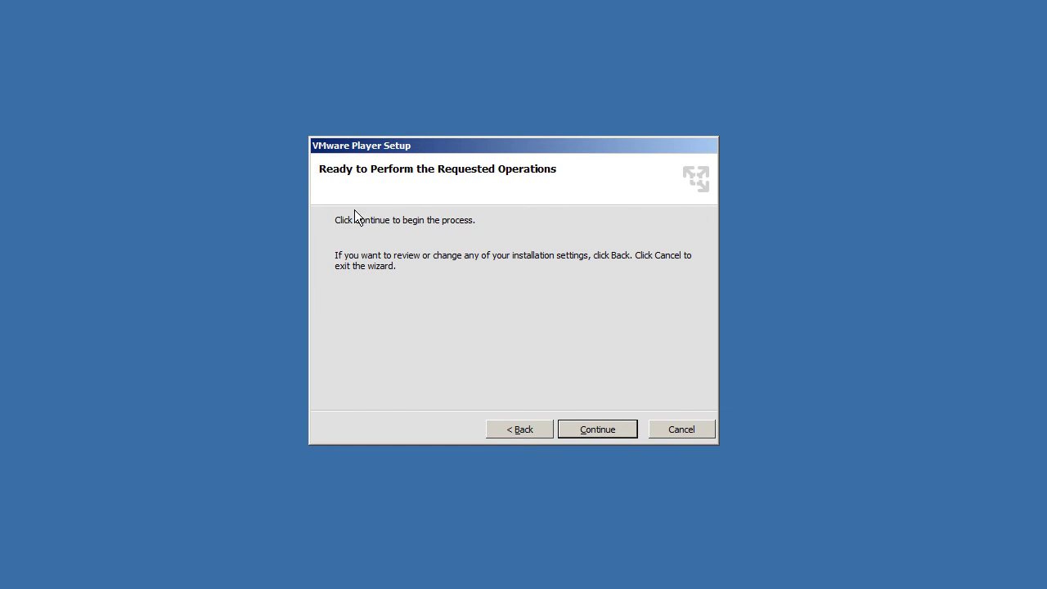
# Step: Start the installation and let it run to completion
pyautogui.click(588, 430)
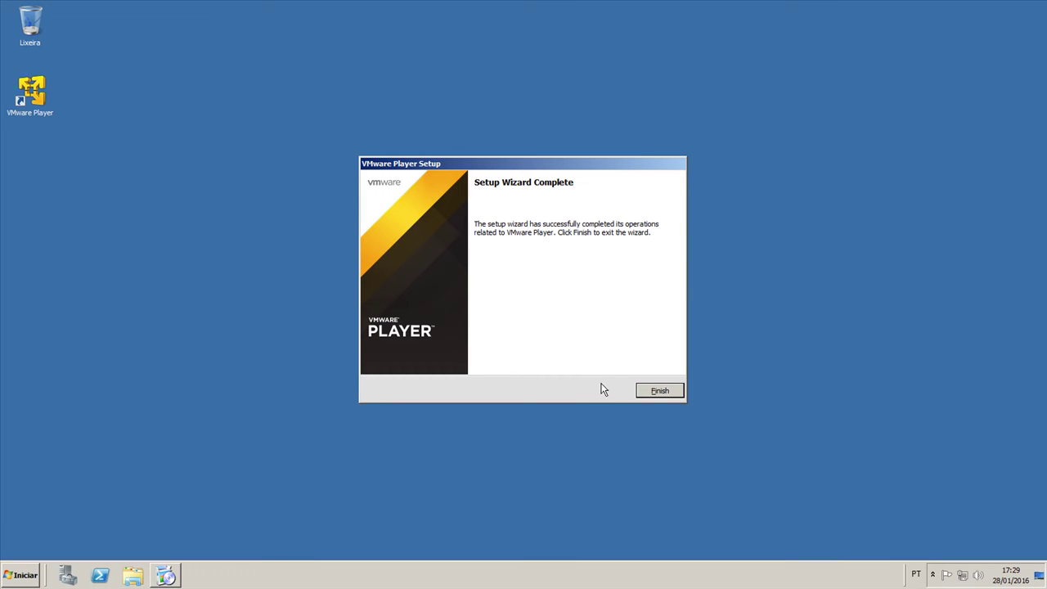
# Step: Exit the setup wizard, launch VMware Player from its desktop shortcut, and select the e-mail field
pyautogui.click(659, 391)
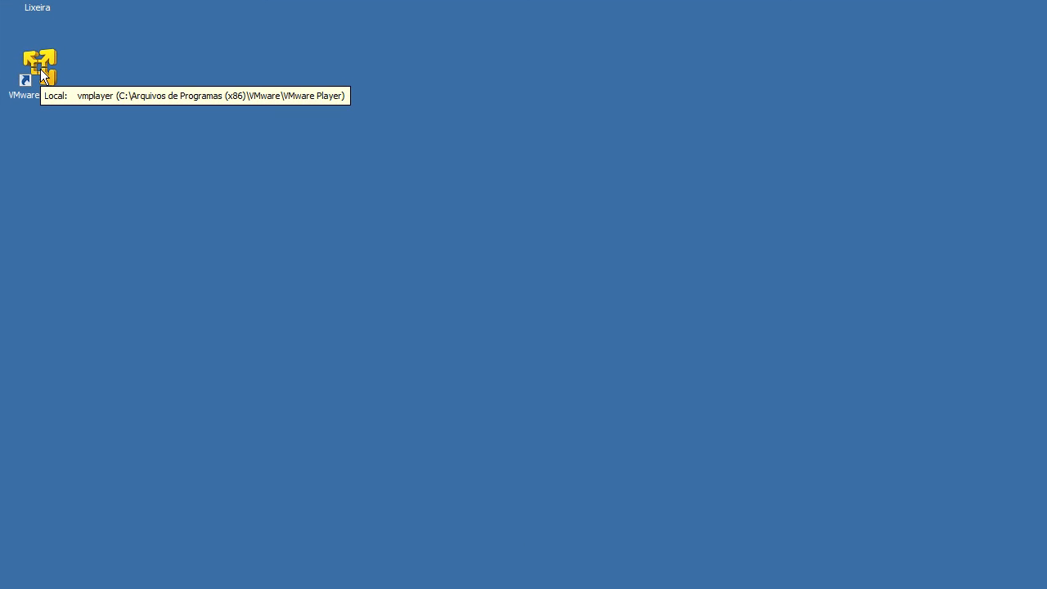
pyautogui.doubleClick(41, 74)
pyautogui.click(690, 296)
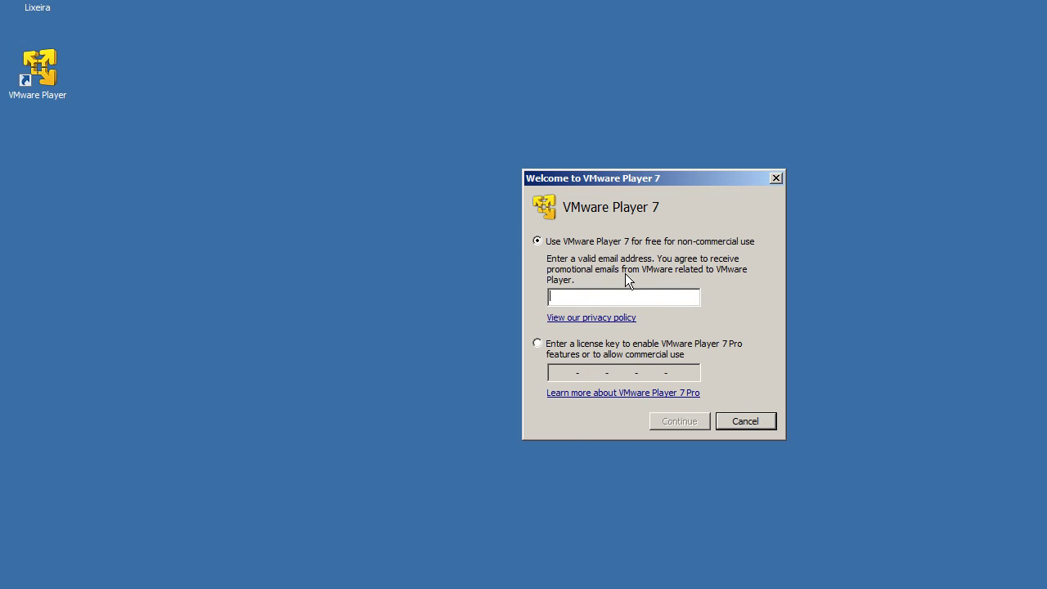
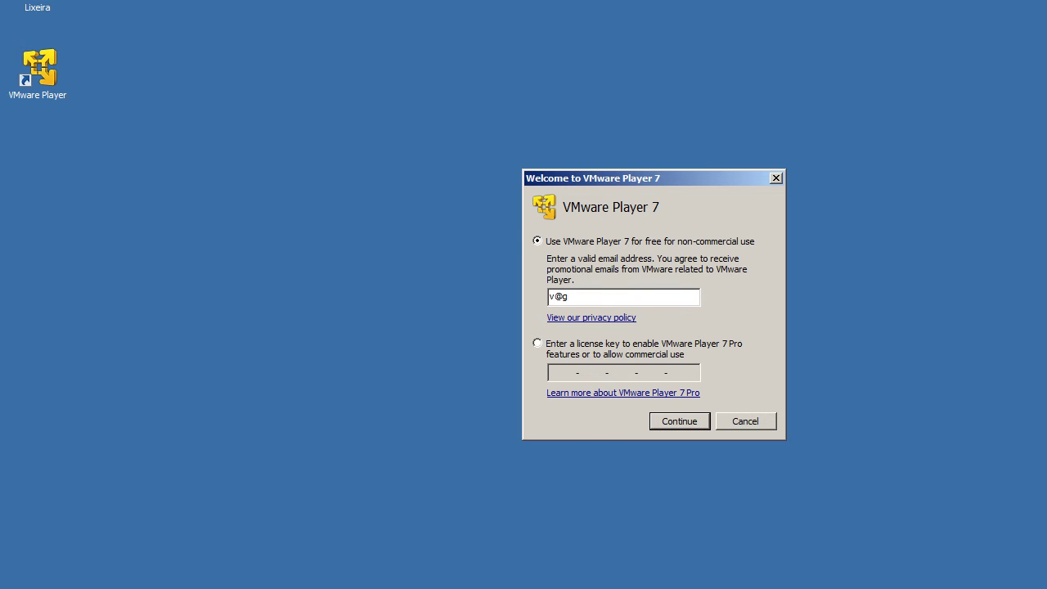
# Step: Enter an e-mail address for free non-commercial use and continue
pyautogui.click(672, 418)
# Step: Finish the welcome dialog to open the VMware Player main window
pyautogui.click(638, 407)
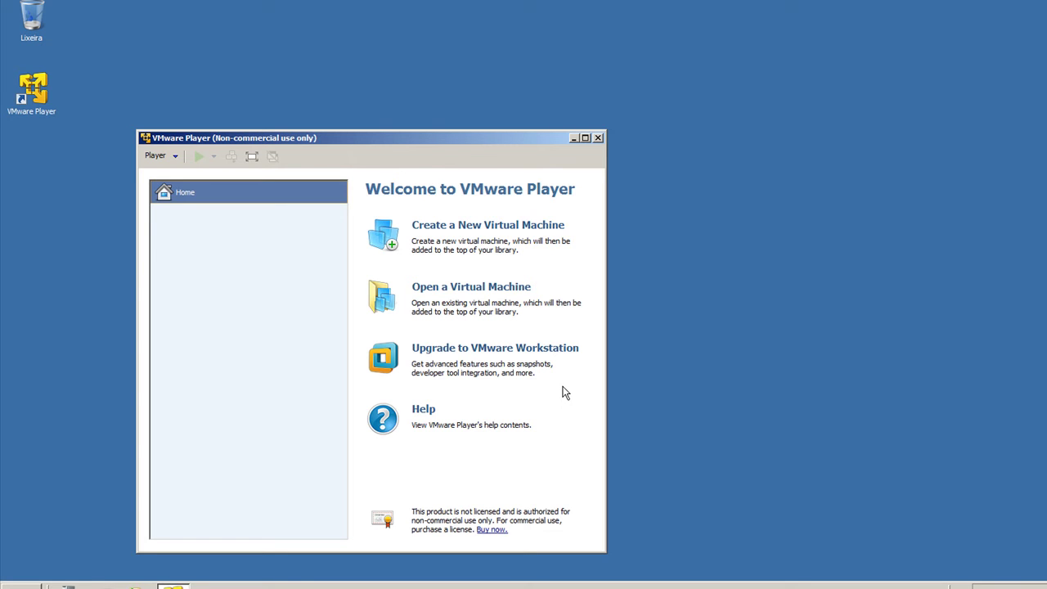
# Step: Move the player window up and to the right and show the Player > File actions
pyautogui.moveTo(414, 137); pyautogui.dragTo(567, 78)
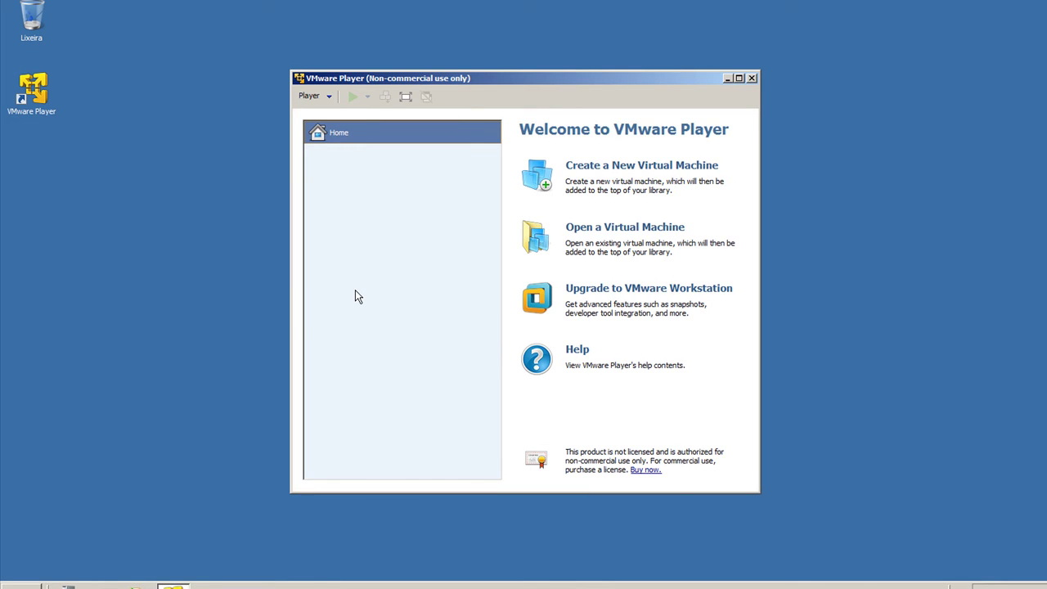
pyautogui.click(328, 102)
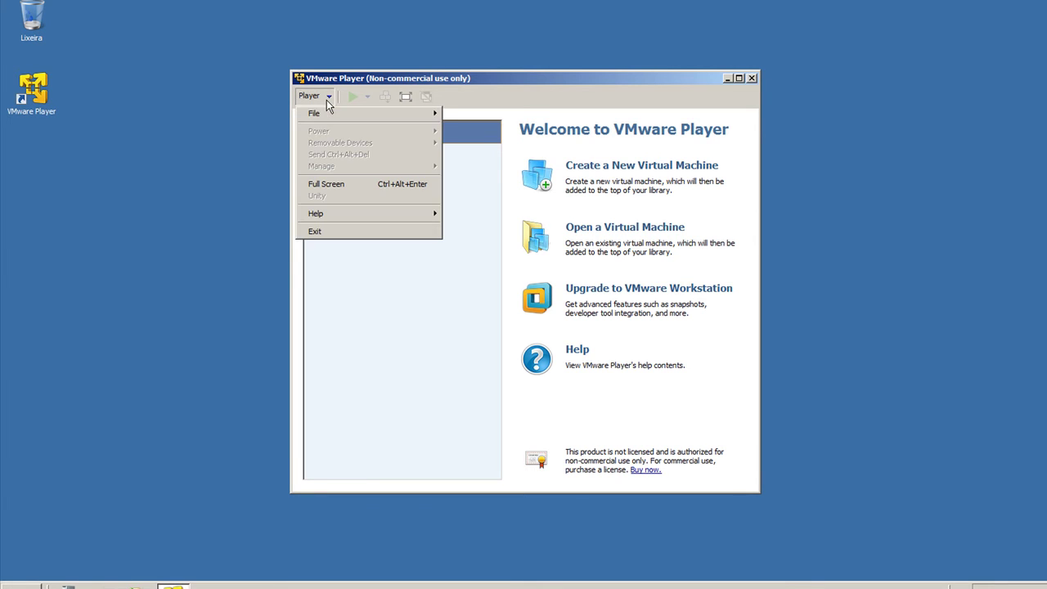
pyautogui.moveTo(329, 121)
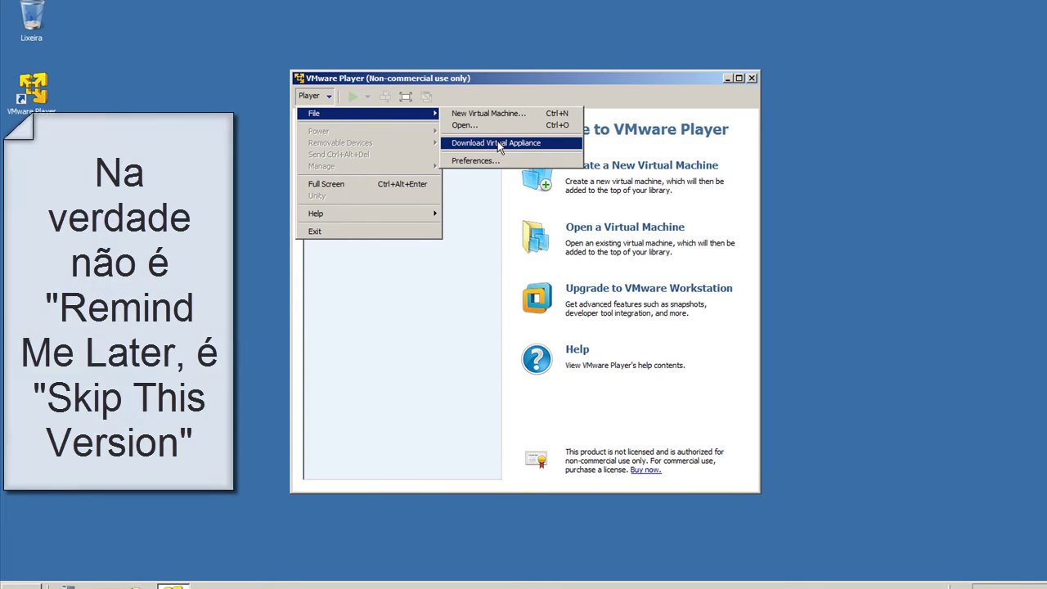
# Step: Choose Download Virtual Appliance, which brings up the VMware Workstation Pro 12.1.0 update offer
pyautogui.click(499, 145)
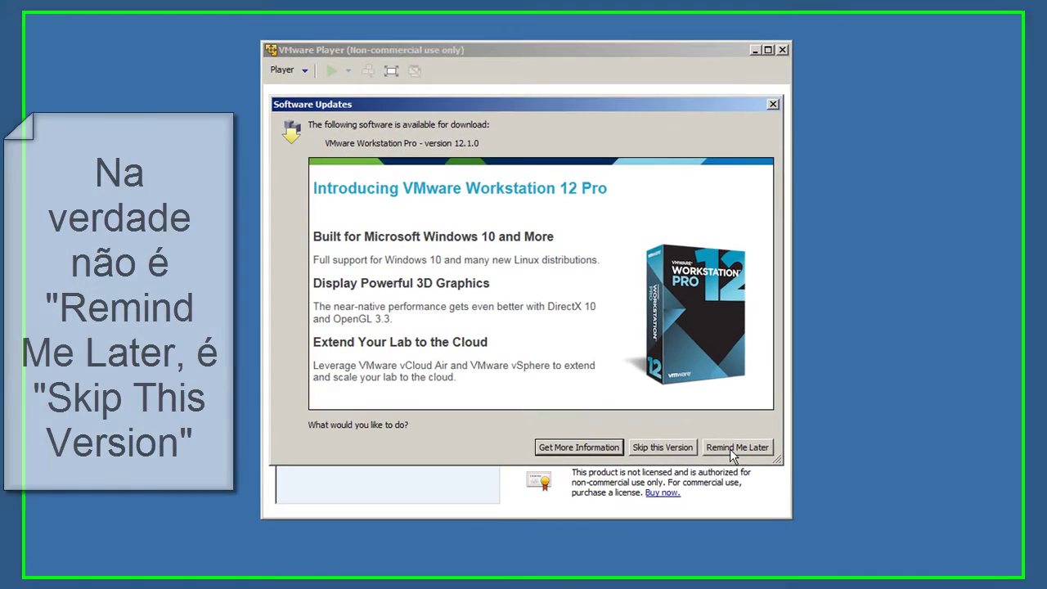
# Step: Dismiss the Workstation update with Remind Me Later and browse Help's Online Documentation, Support and Hints
pyautogui.click(703, 431)
pyautogui.click(315, 97)
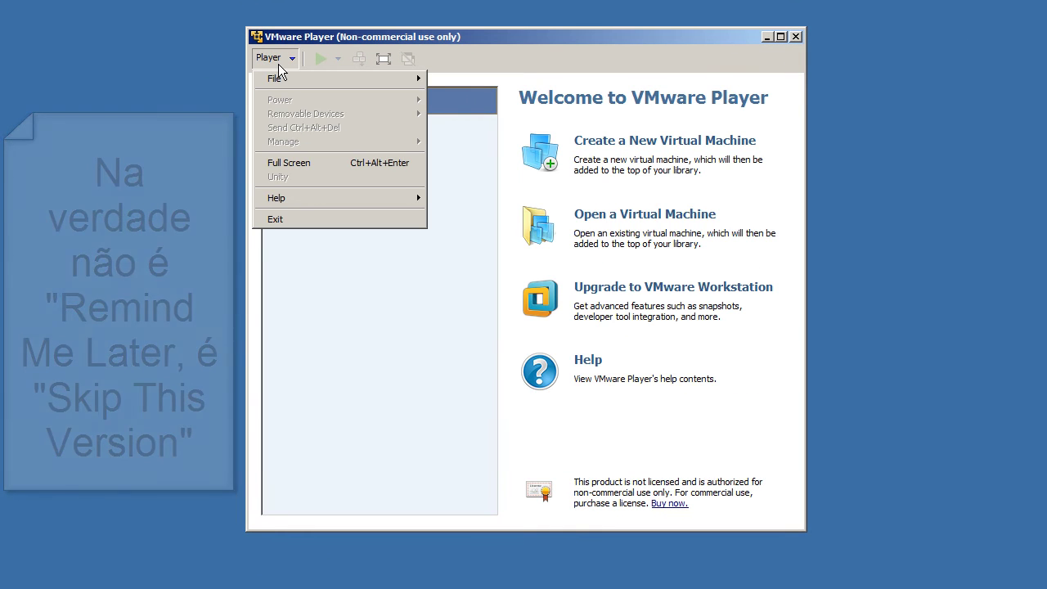
pyautogui.moveTo(282, 79)
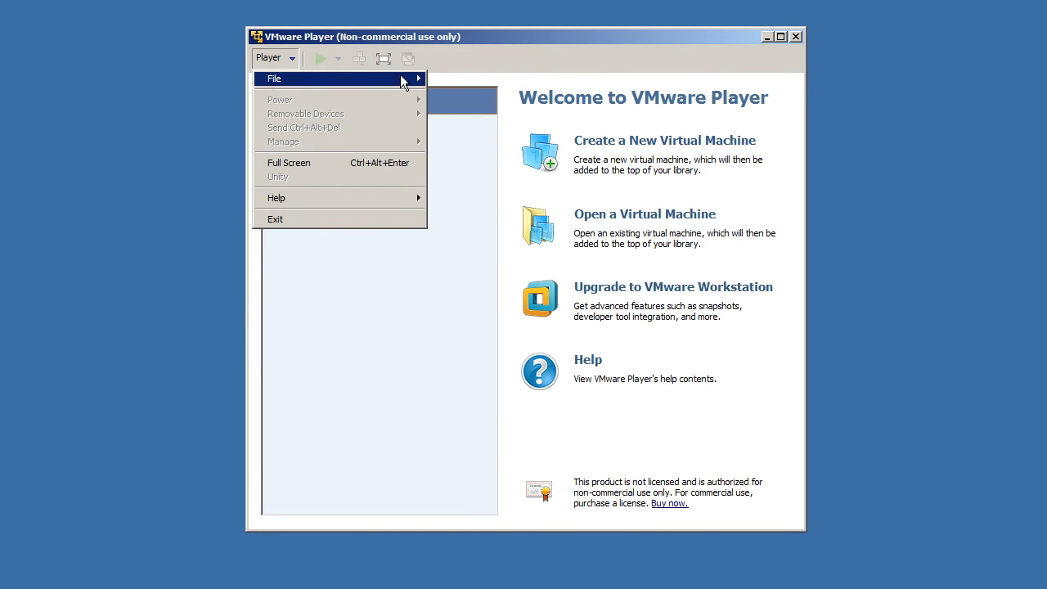
pyautogui.moveTo(424, 78)
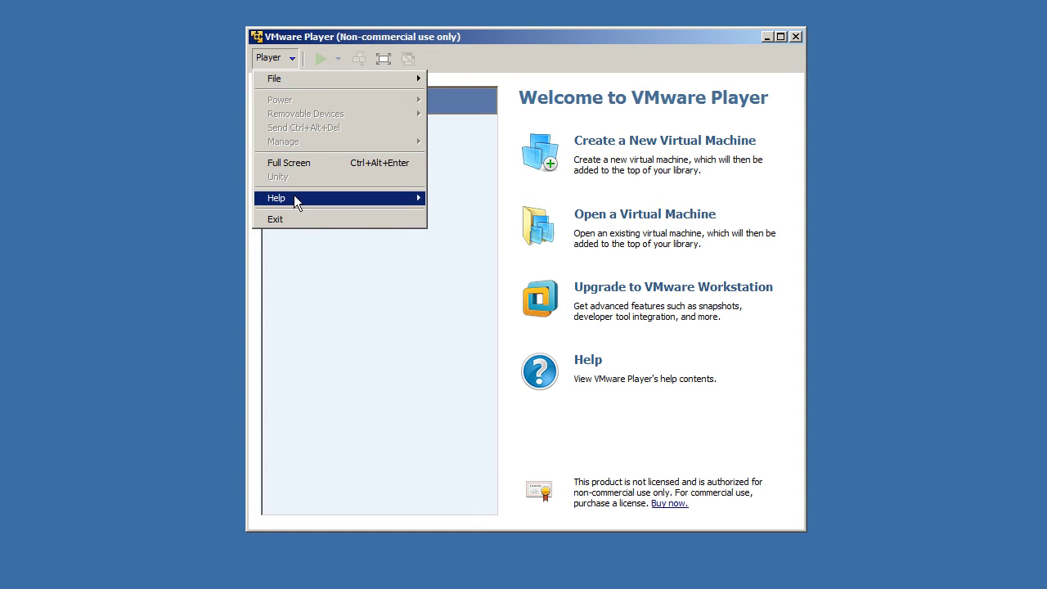
pyautogui.moveTo(294, 198)
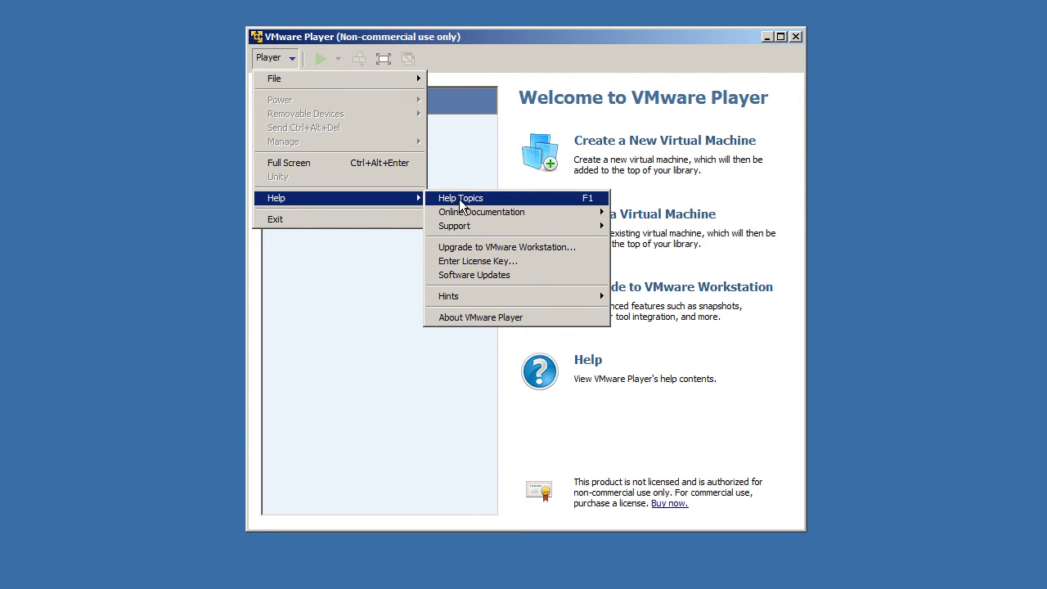
pyautogui.moveTo(517, 213)
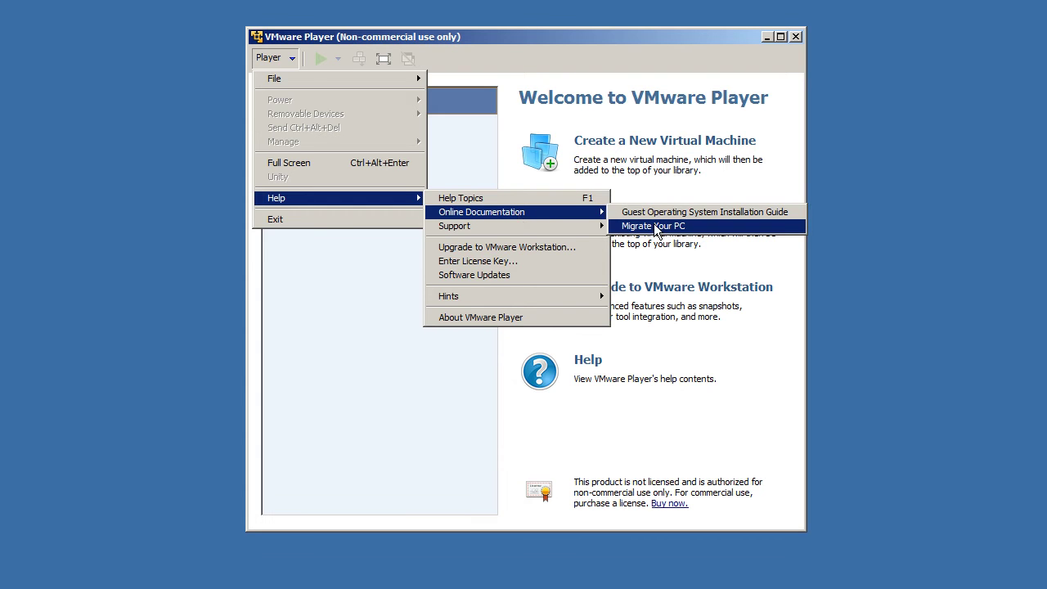
pyautogui.moveTo(529, 230)
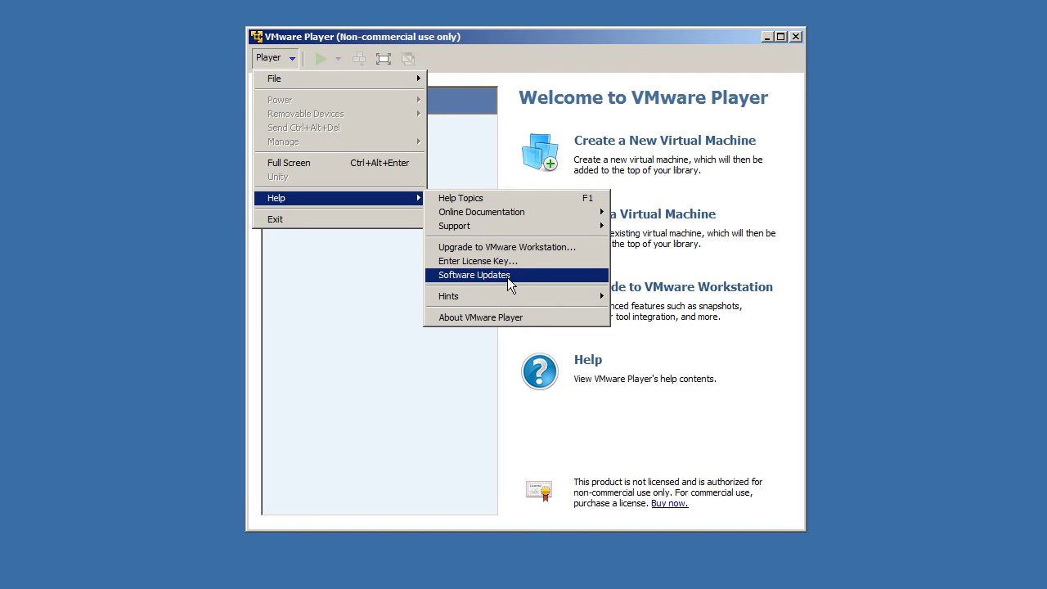
# Step: Review the About VMware Player details (7.1.3 build-3206955, not licensed) and close the dialog
pyautogui.moveTo(475, 298)
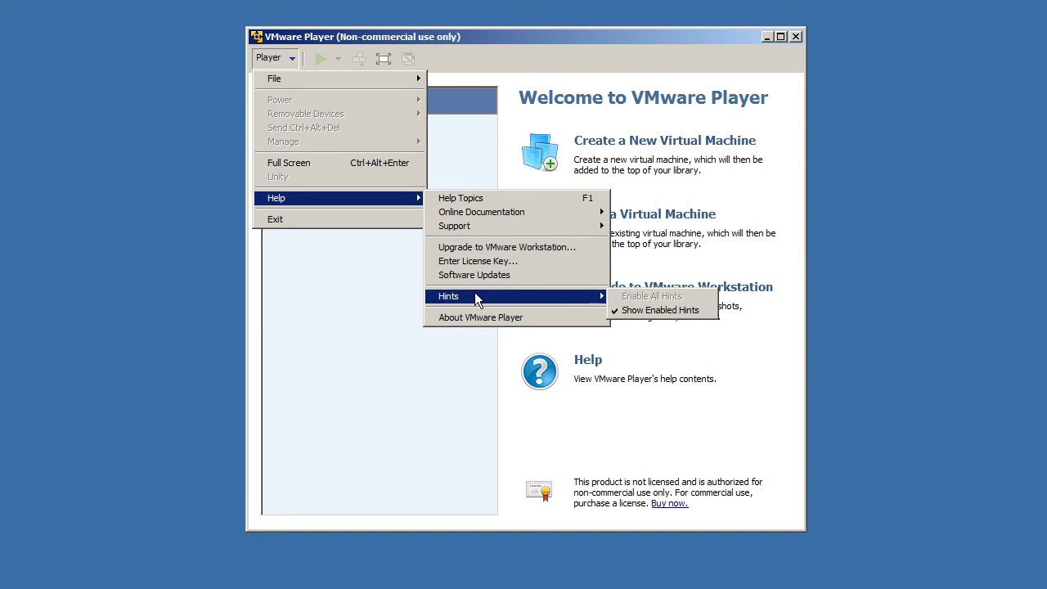
pyautogui.click(488, 316)
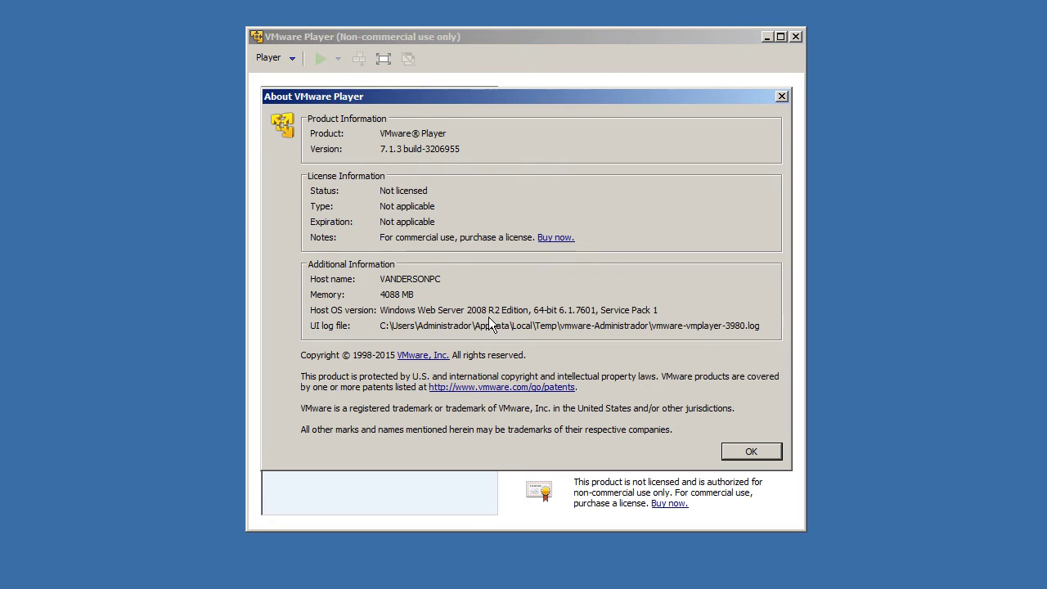
pyautogui.moveTo(460, 149); pyautogui.dragTo(351, 152)
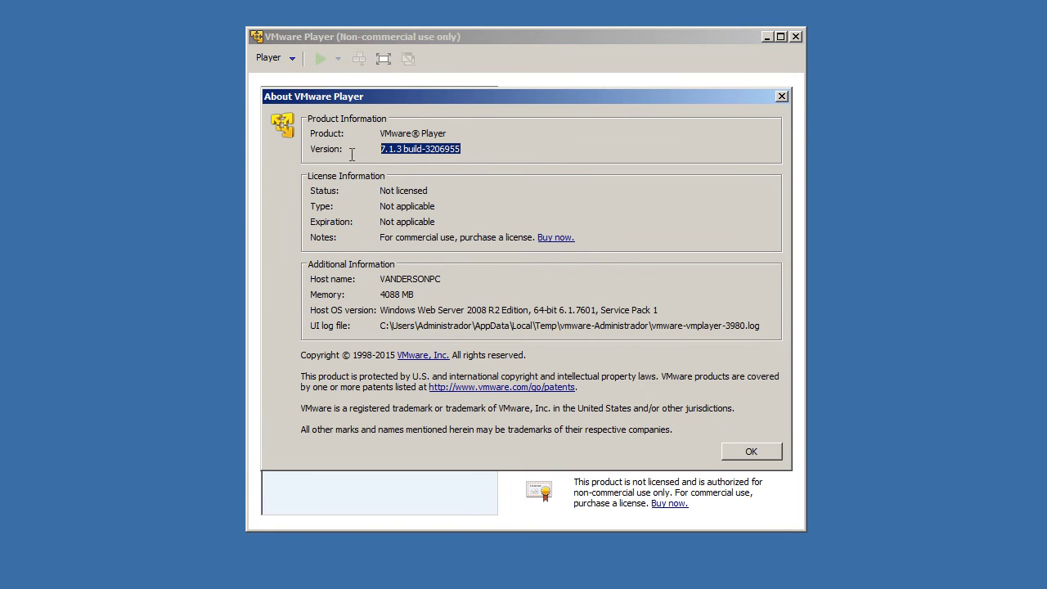
pyautogui.click(412, 229)
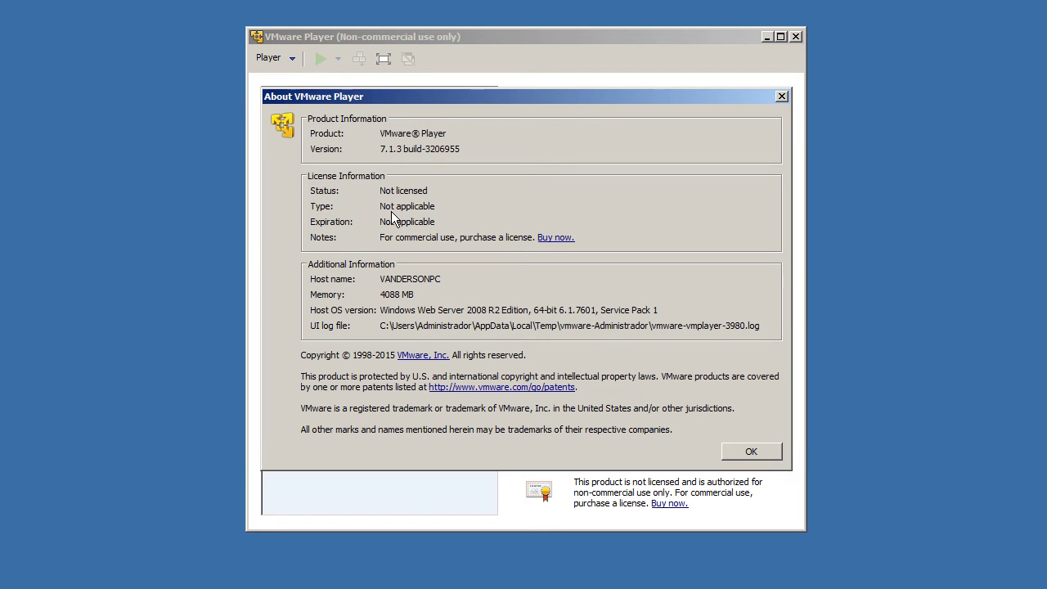
pyautogui.moveTo(395, 210); pyautogui.dragTo(319, 212)
pyautogui.click(466, 209)
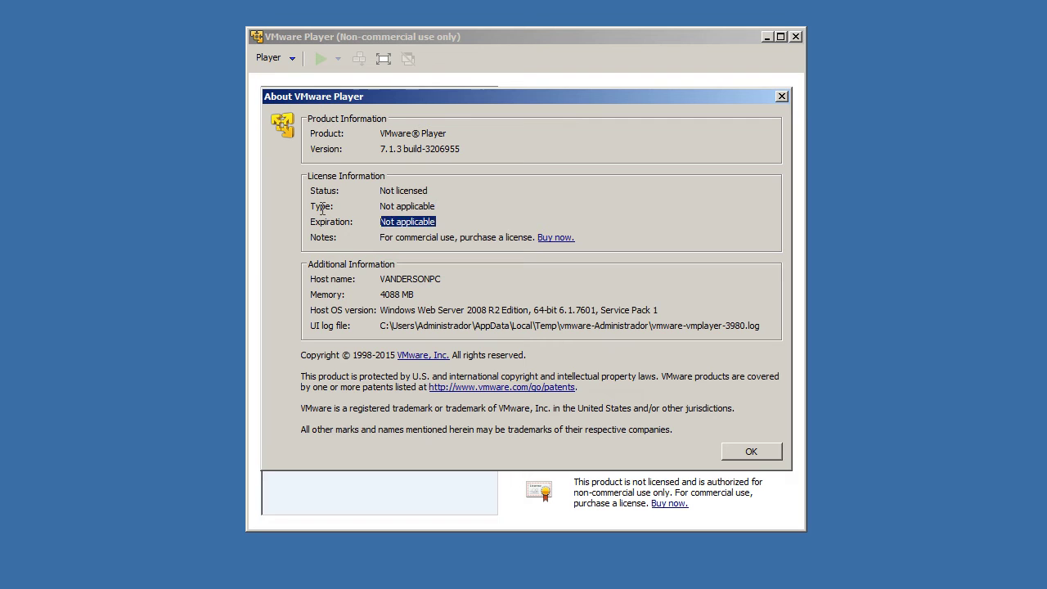
pyautogui.click(390, 237)
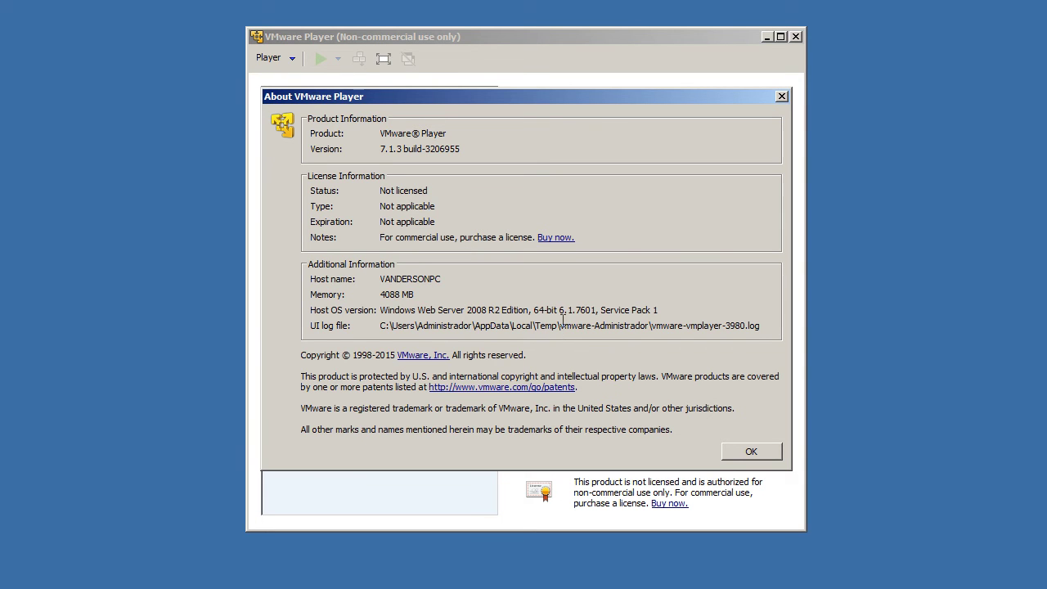
pyautogui.click(739, 451)
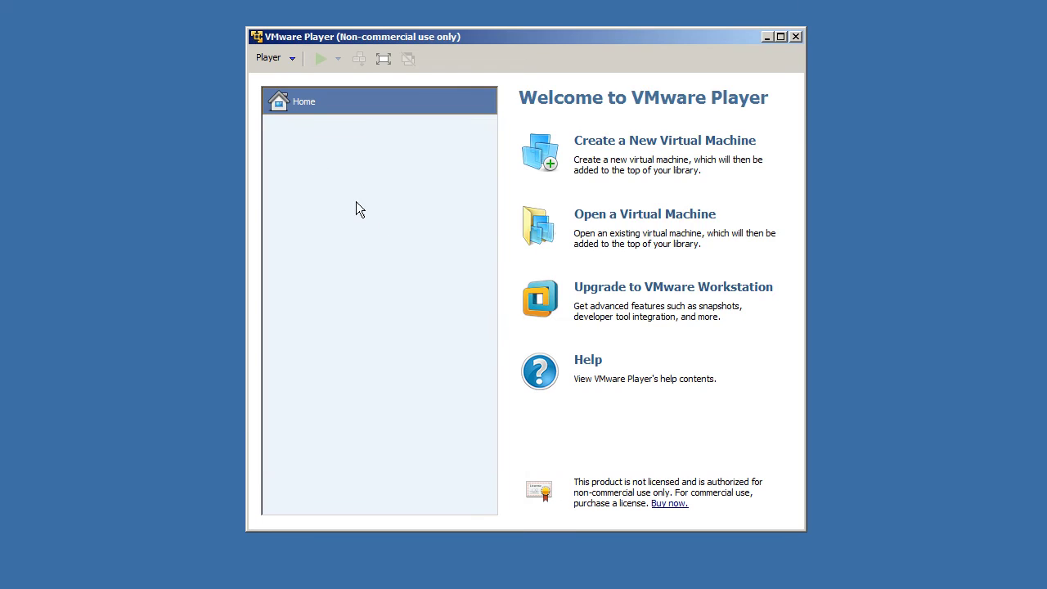
# Step: Exit VMware Player, relaunch it from the desktop shortcut, and move its window to the centre
pyautogui.click(278, 59)
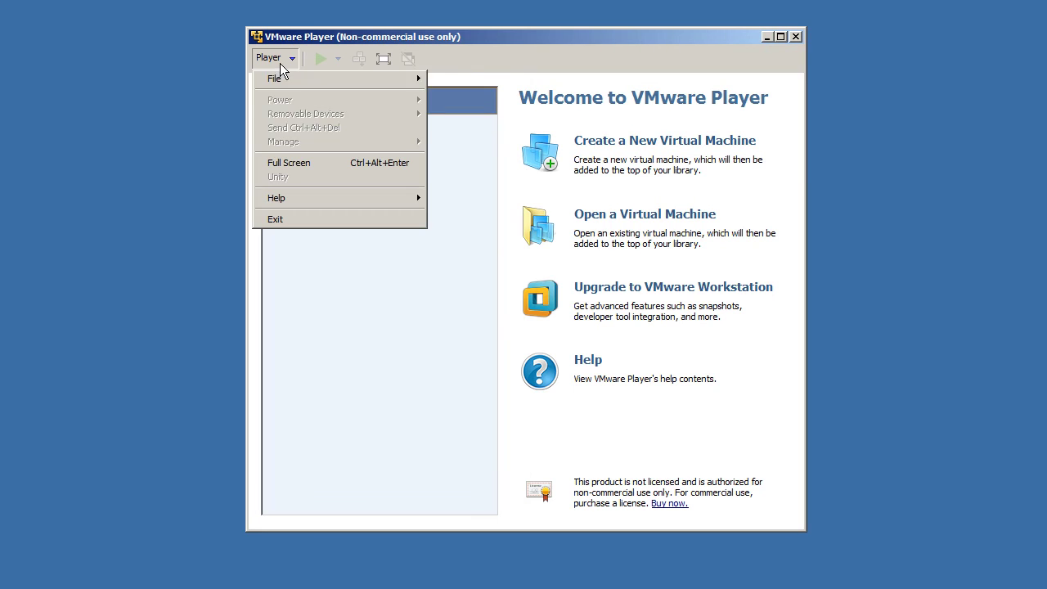
pyautogui.click(299, 216)
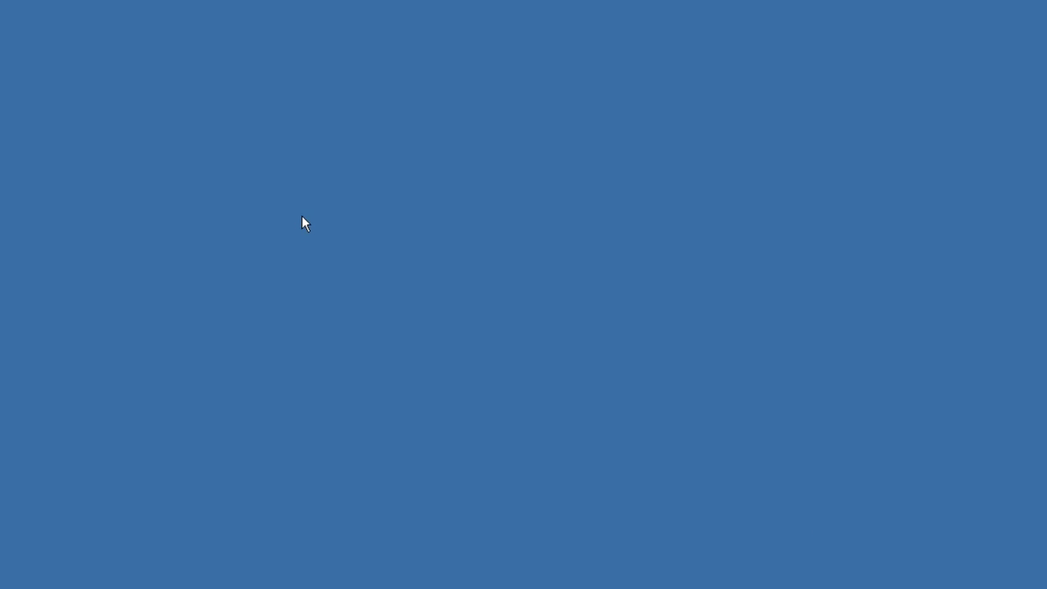
pyautogui.doubleClick(28, 102)
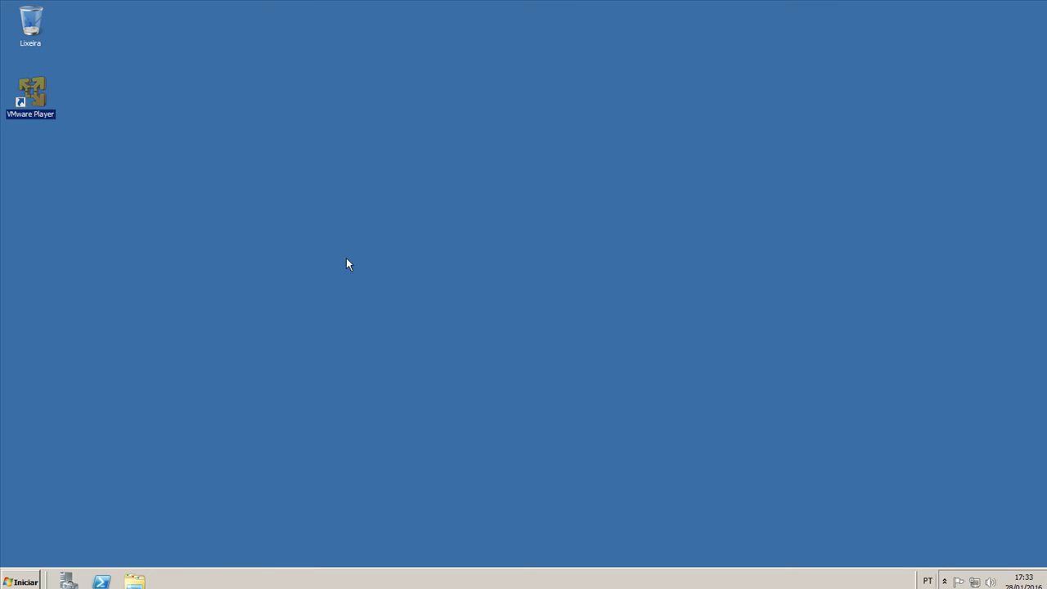
pyautogui.moveTo(220, 65); pyautogui.dragTo(429, 67)
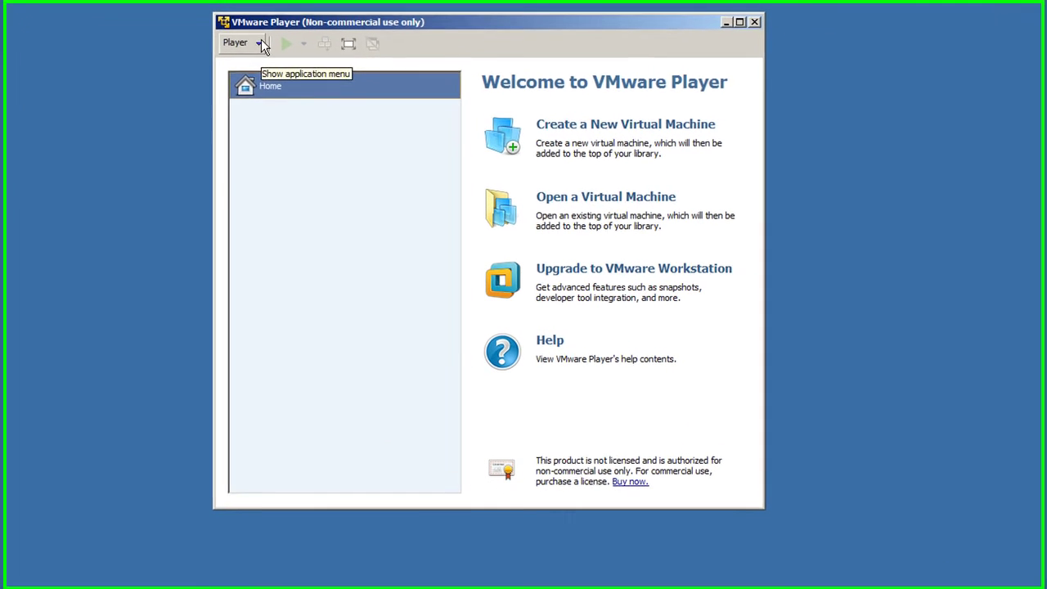
# Step: In Preferences, check the update connection settings and start downloading all components
pyautogui.click(307, 87)
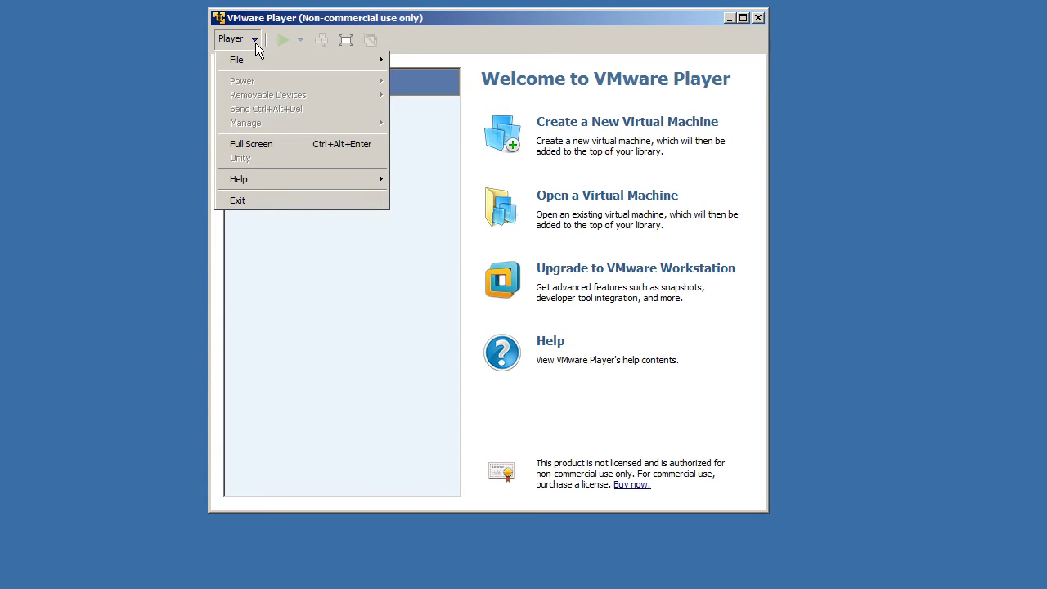
pyautogui.moveTo(251, 69)
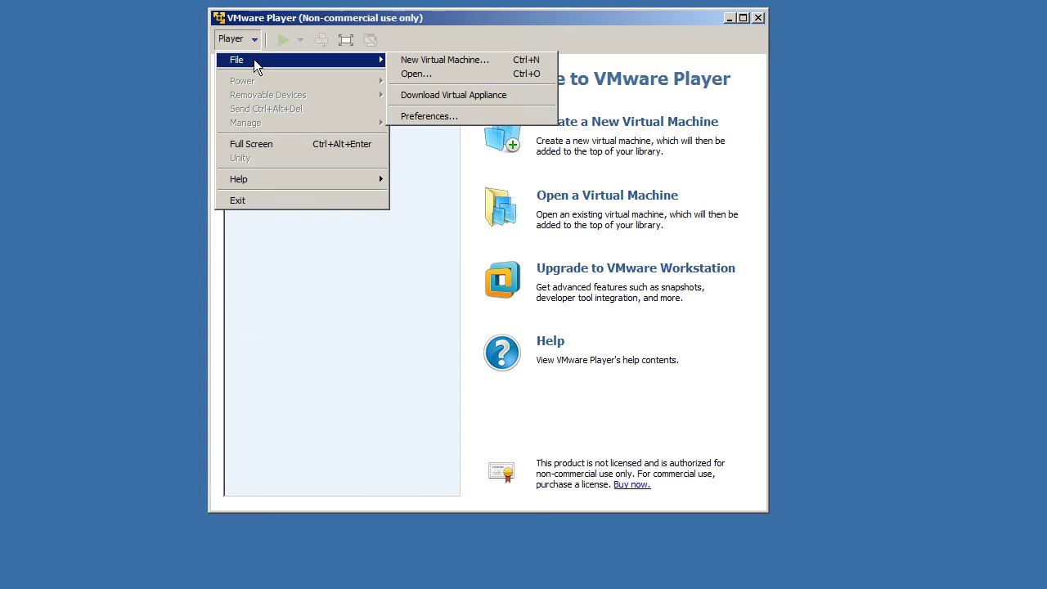
pyautogui.click(461, 115)
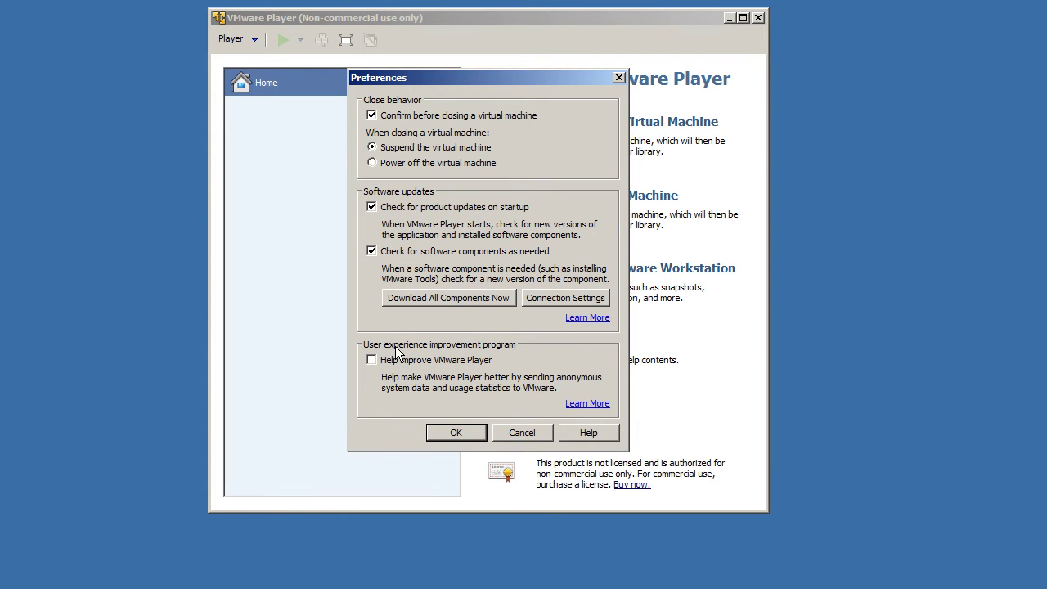
pyautogui.click(558, 299)
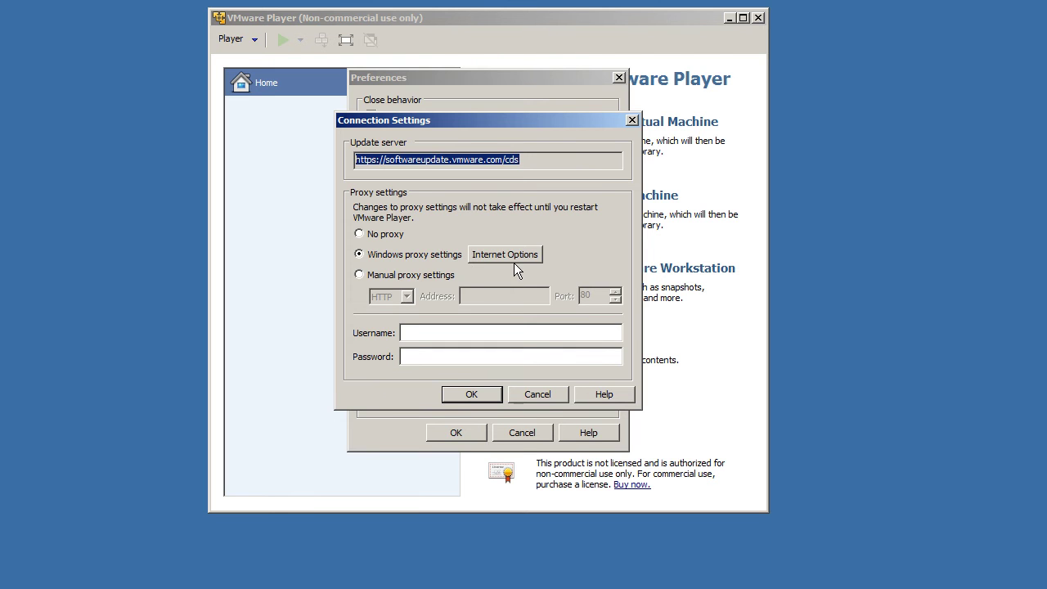
pyautogui.click(632, 120)
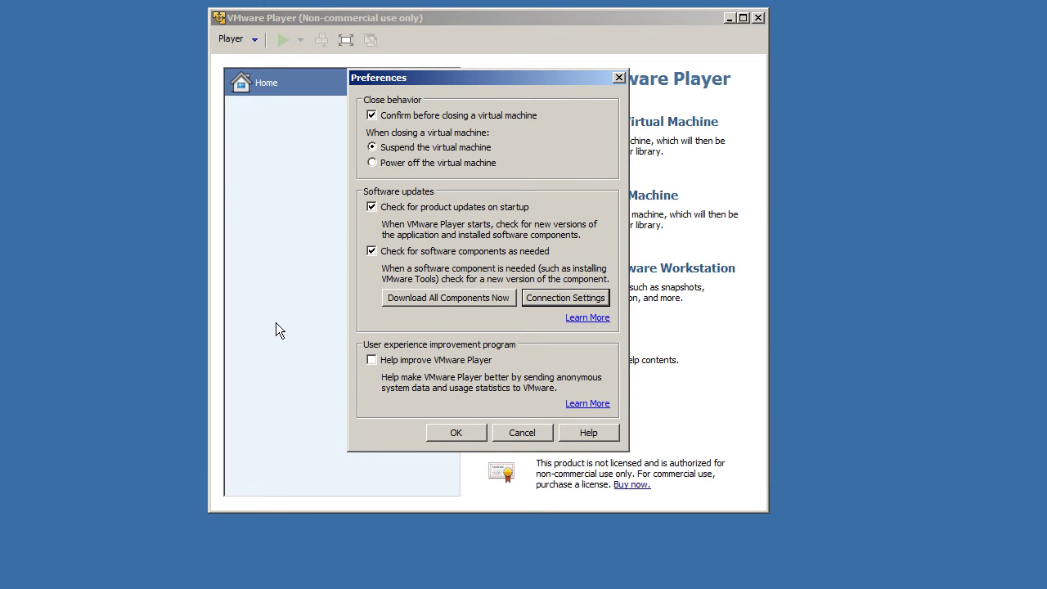
pyautogui.click(423, 297)
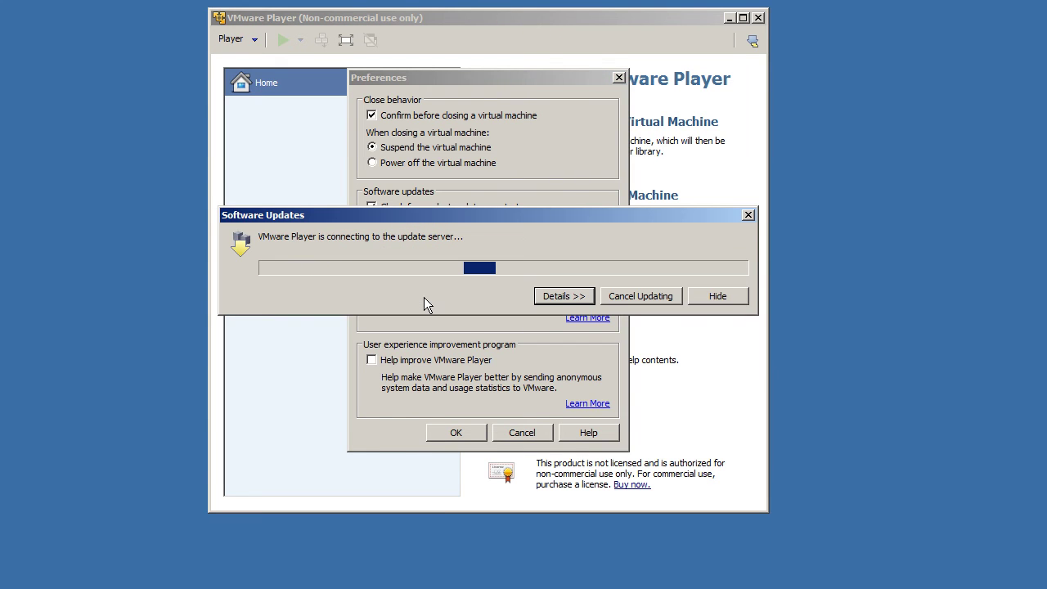
# Step: Expand the download details and inspect the Windows, Linux, Solaris, FreeBSD and Netware tools entries
pyautogui.click(561, 296)
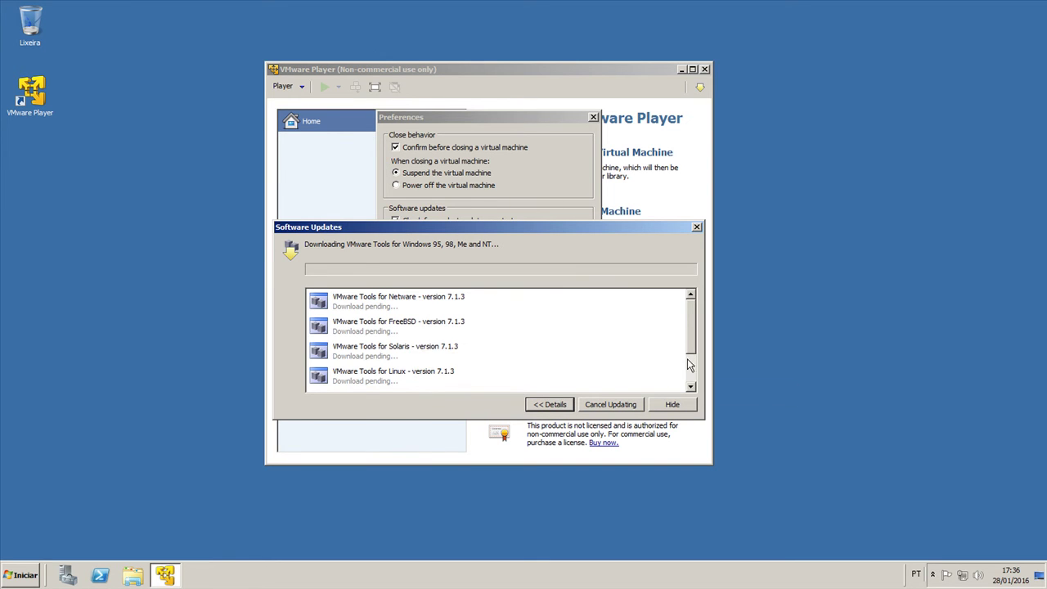
pyautogui.moveTo(691, 324); pyautogui.dragTo(692, 372)
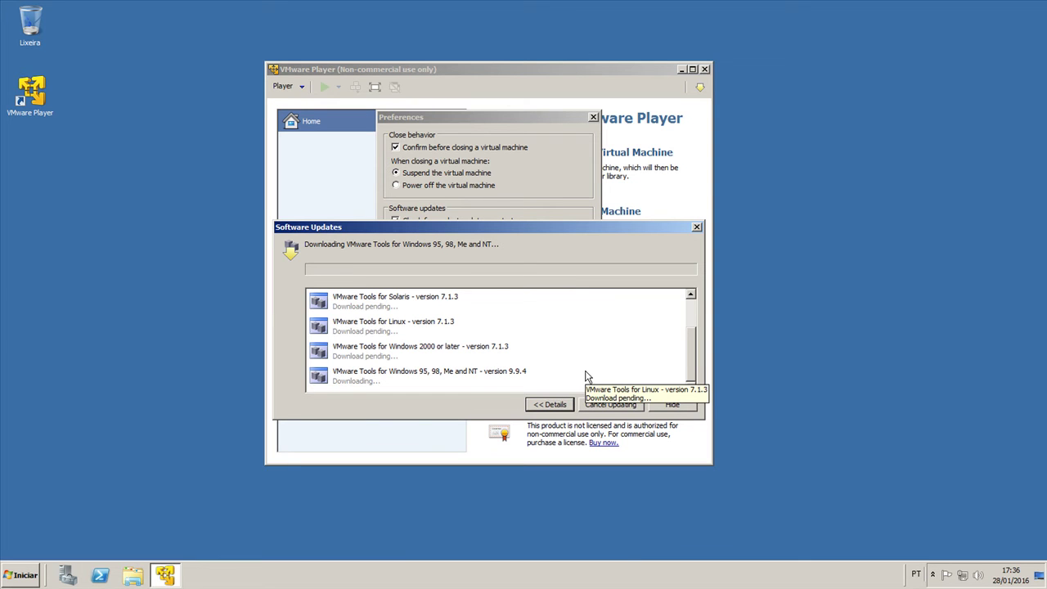
pyautogui.moveTo(437, 231); pyautogui.dragTo(497, 186)
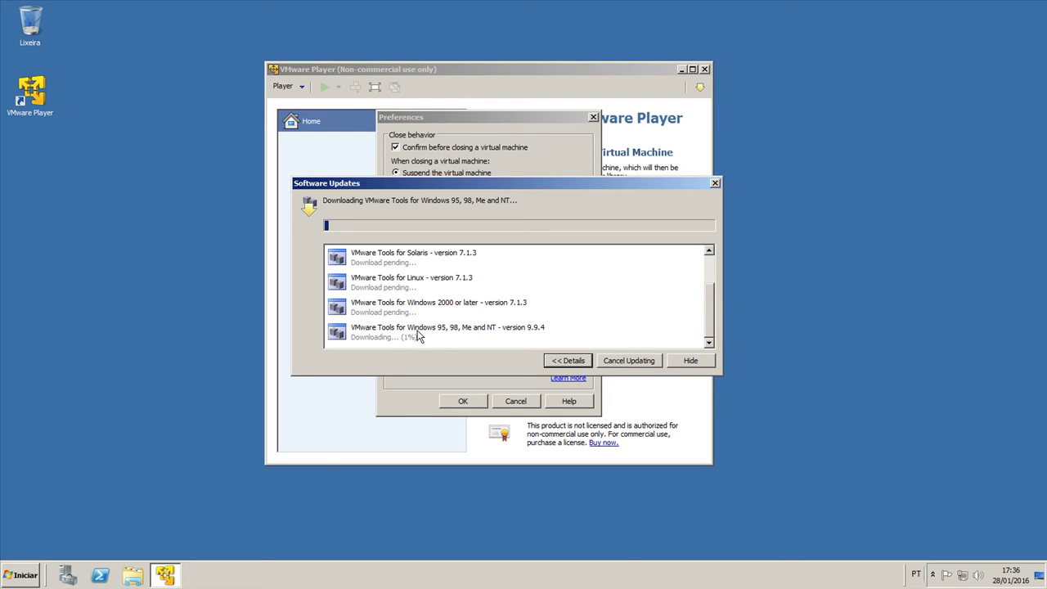
pyautogui.click(448, 337)
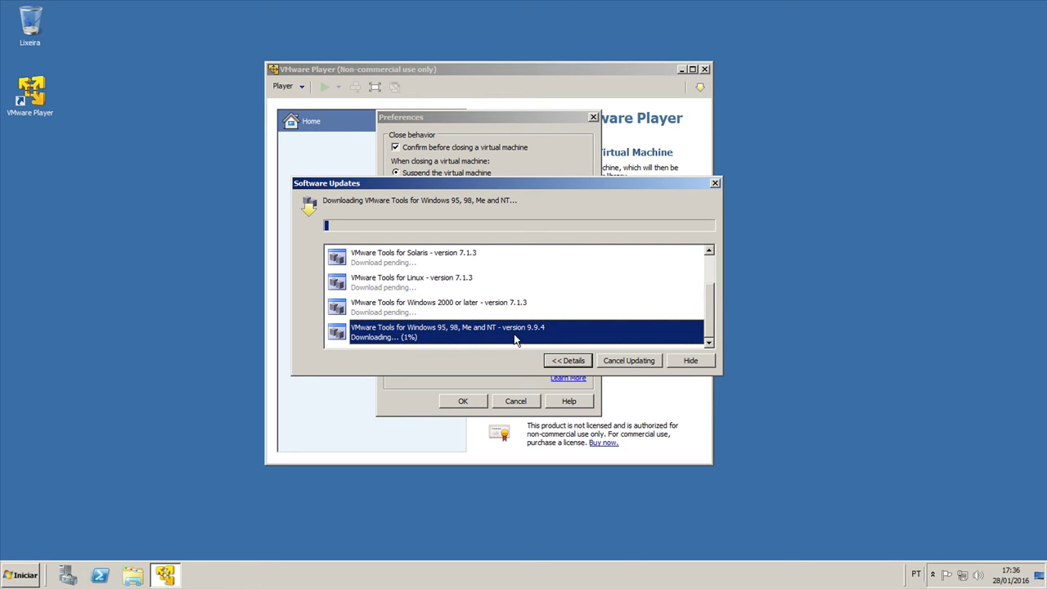
pyautogui.click(407, 301)
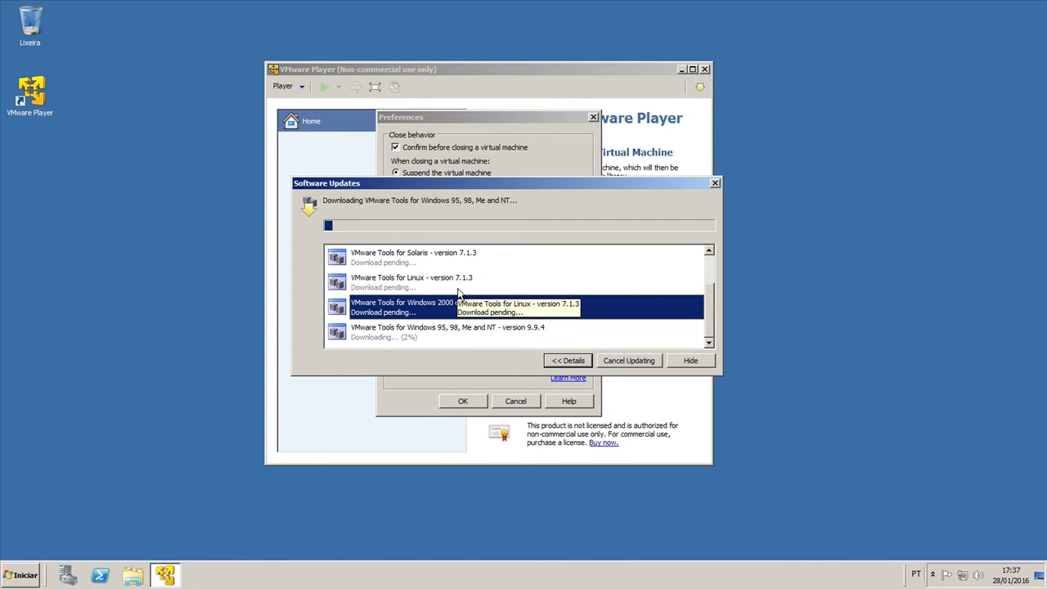
pyautogui.click(417, 288)
pyautogui.scroll(1, 485, 321)
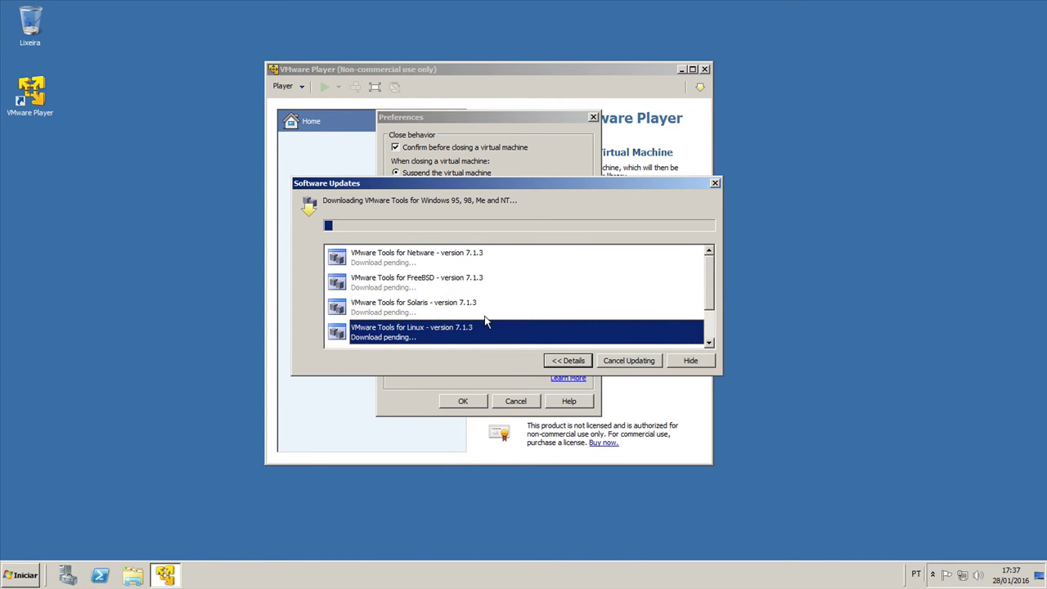
pyautogui.click(473, 317)
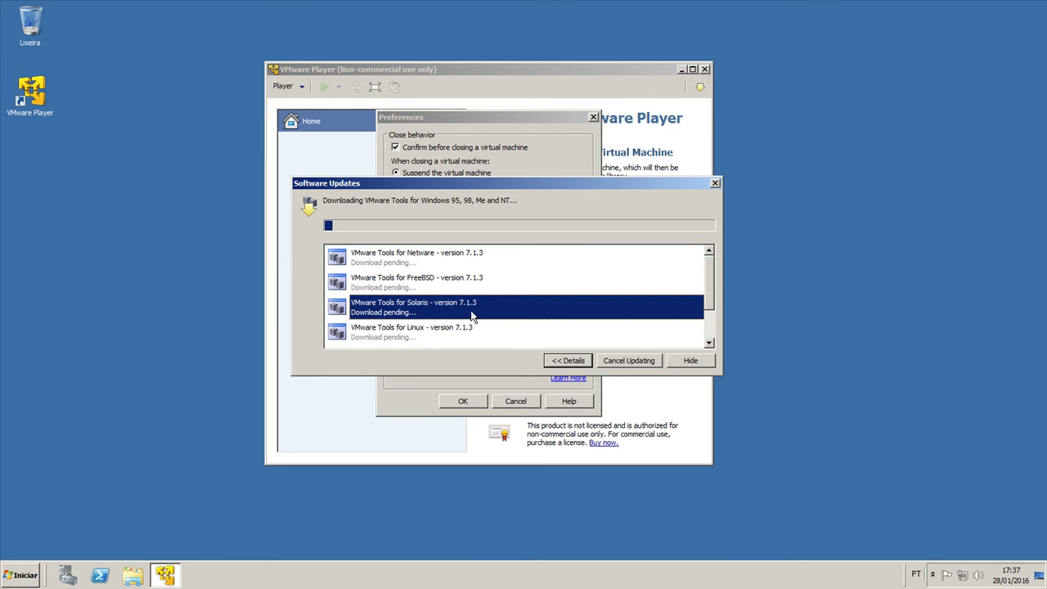
pyautogui.click(420, 282)
pyautogui.click(456, 256)
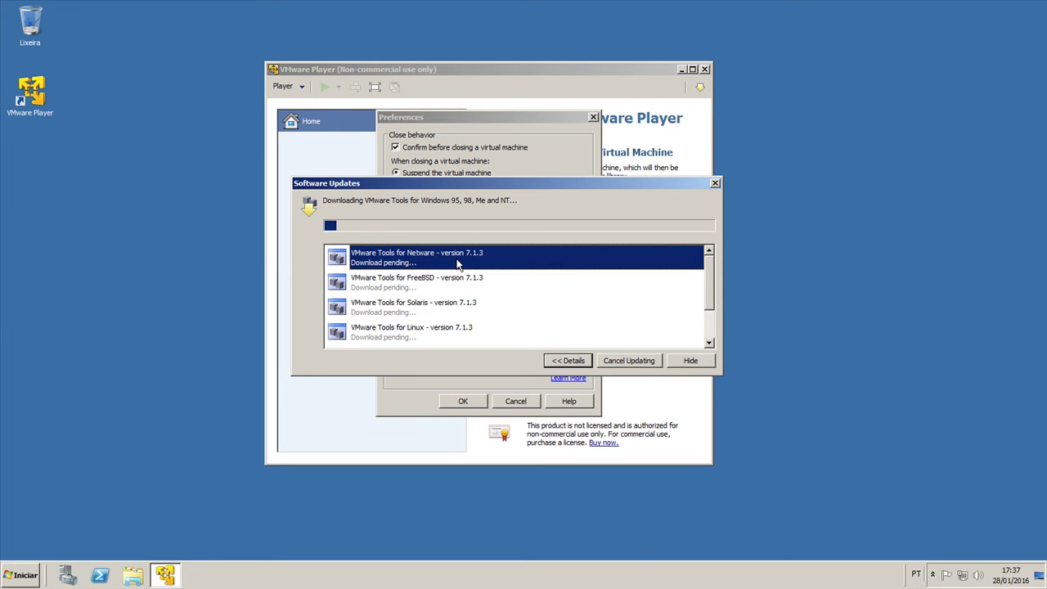
pyautogui.scroll(-2, 708, 315)
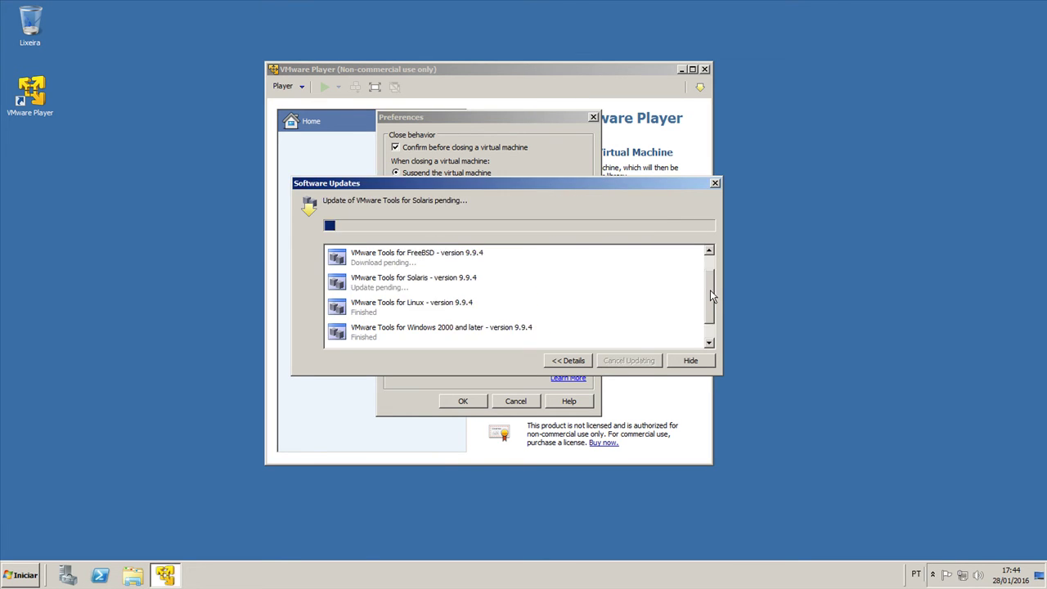
pyautogui.moveTo(711, 297); pyautogui.dragTo(711, 257)
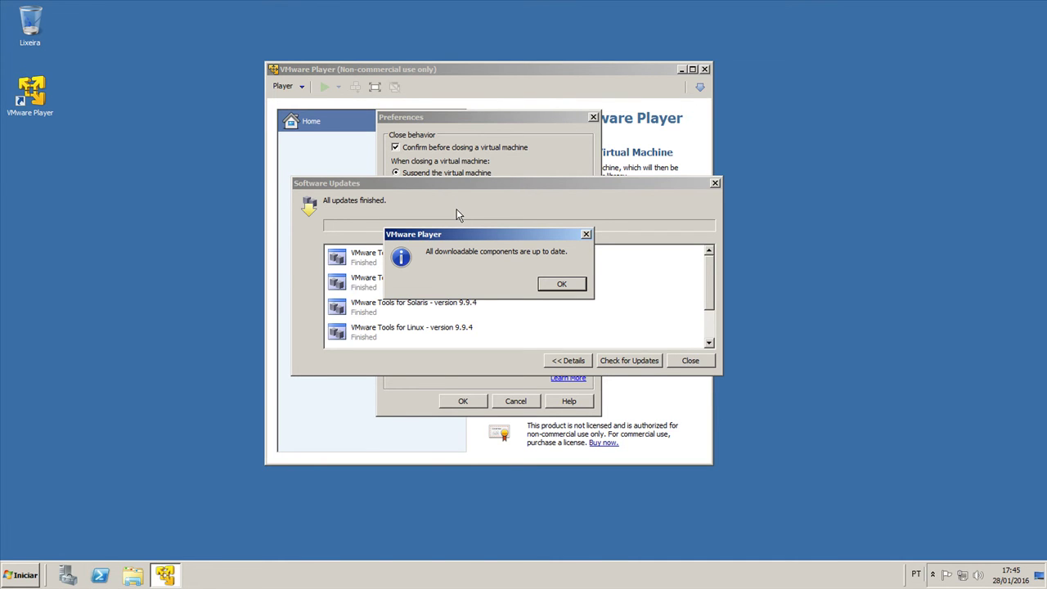
# Step: Acknowledge that all components are up to date and close the updates and Preferences dialogs
pyautogui.moveTo(426, 254); pyautogui.dragTo(570, 256)
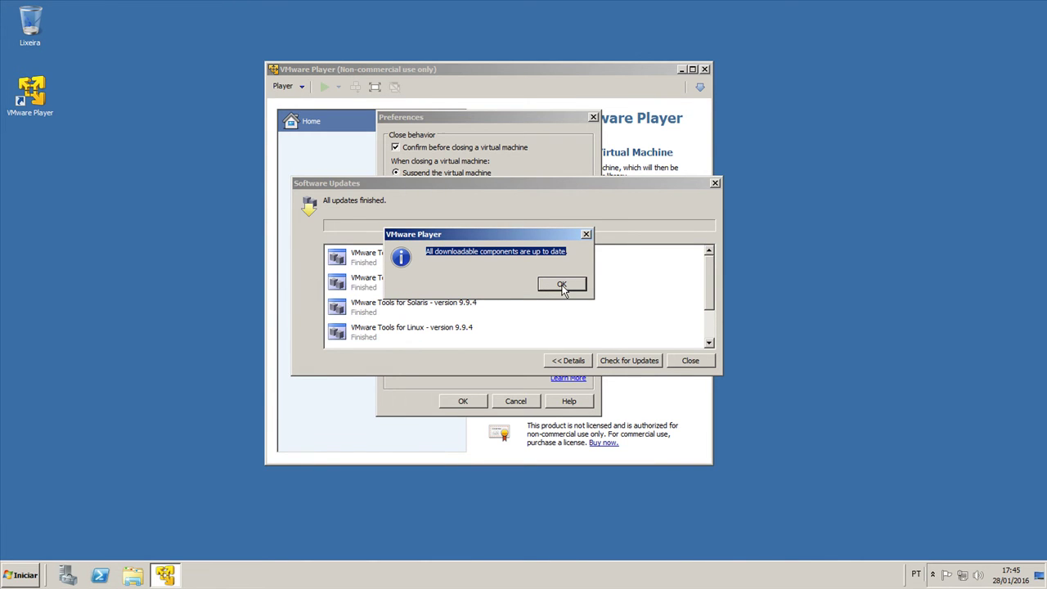
pyautogui.click(562, 286)
pyautogui.click(689, 361)
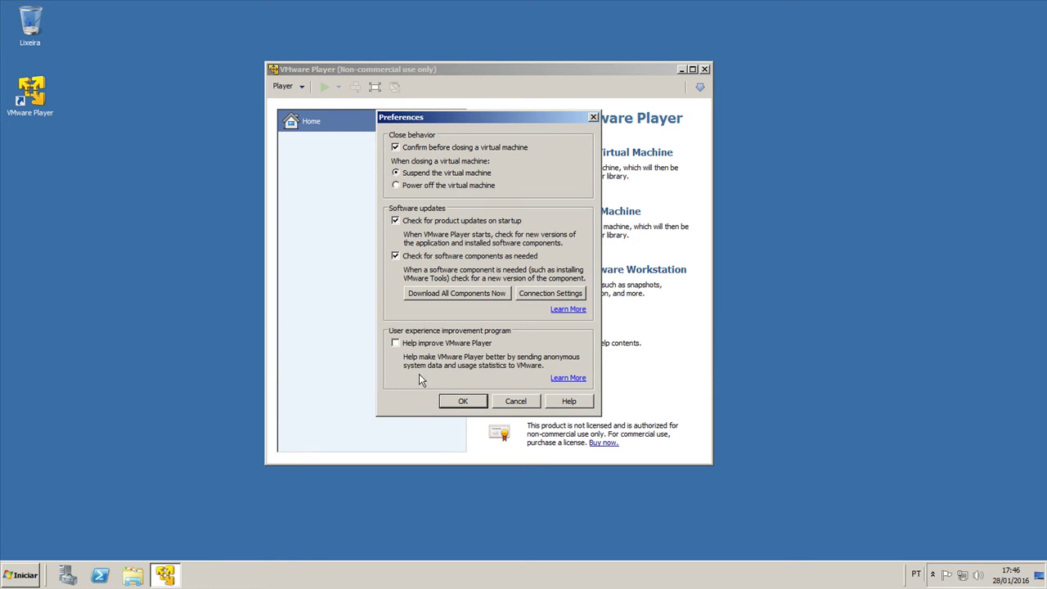
pyautogui.click(467, 405)
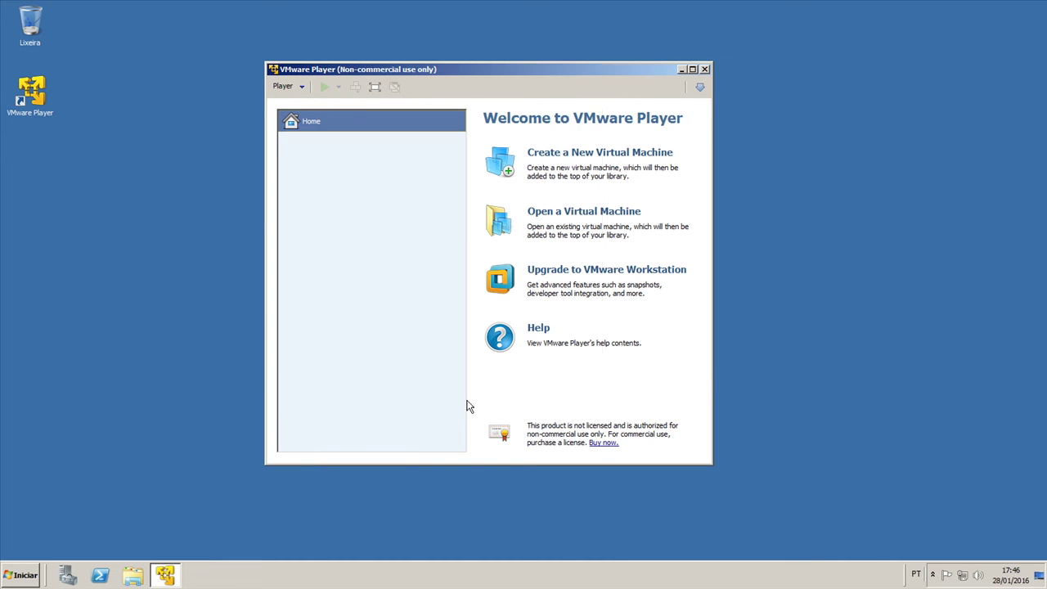
pyautogui.click(294, 87)
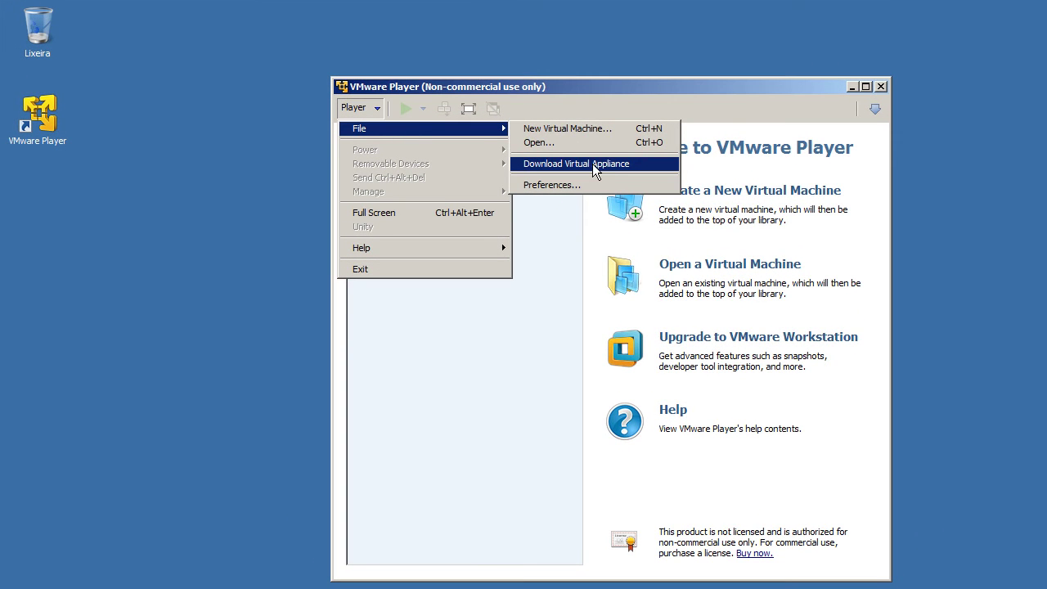
# Step: Open the virtual appliance page, tick 'Não exibir este aviso novamente', and minimize Internet Explorer
pyautogui.click(592, 164)
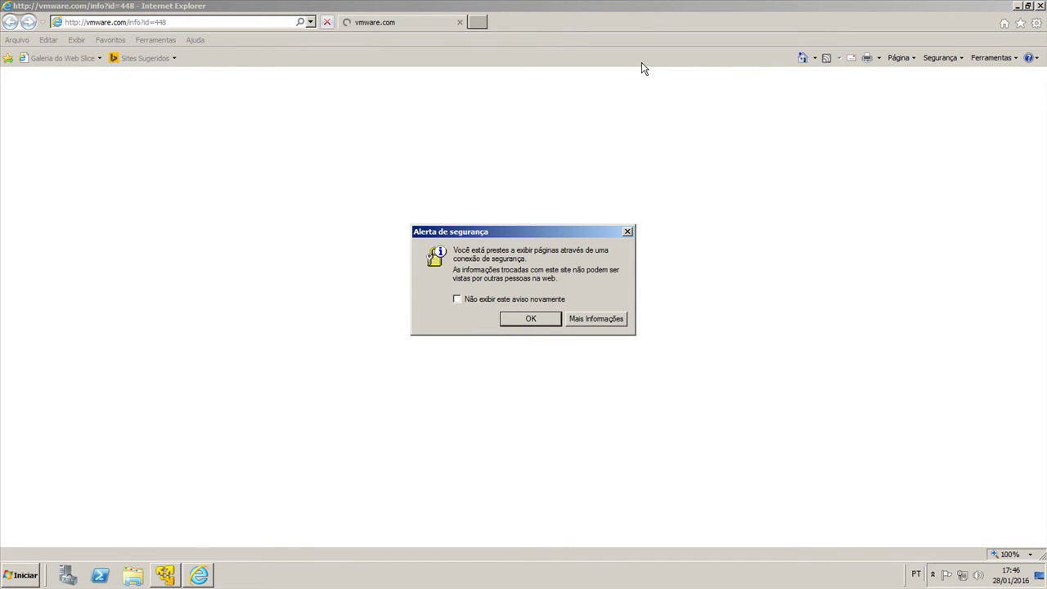
pyautogui.click(507, 299)
pyautogui.click(531, 319)
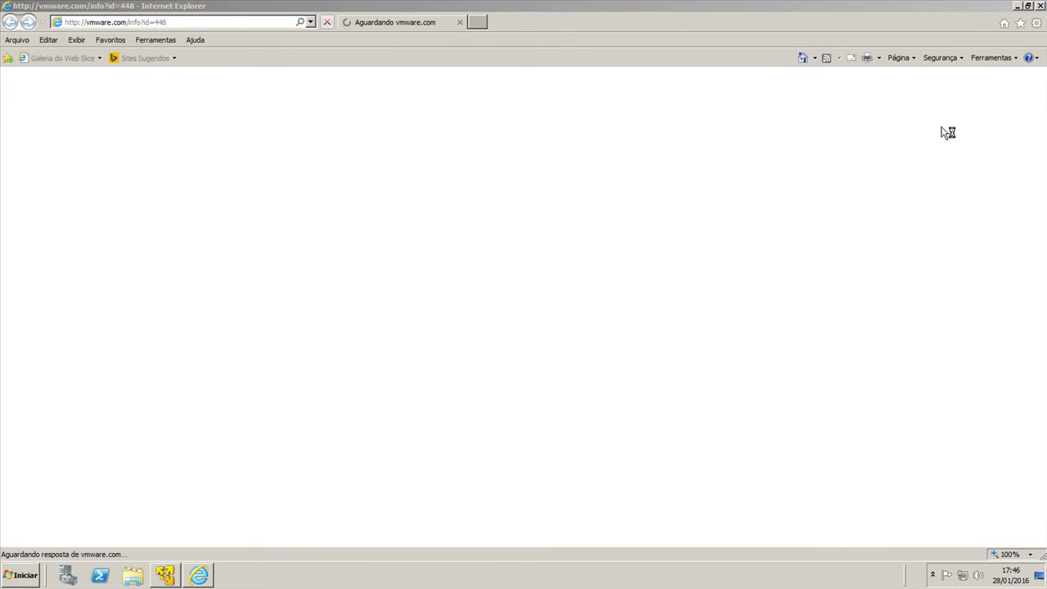
pyautogui.click(1015, 7)
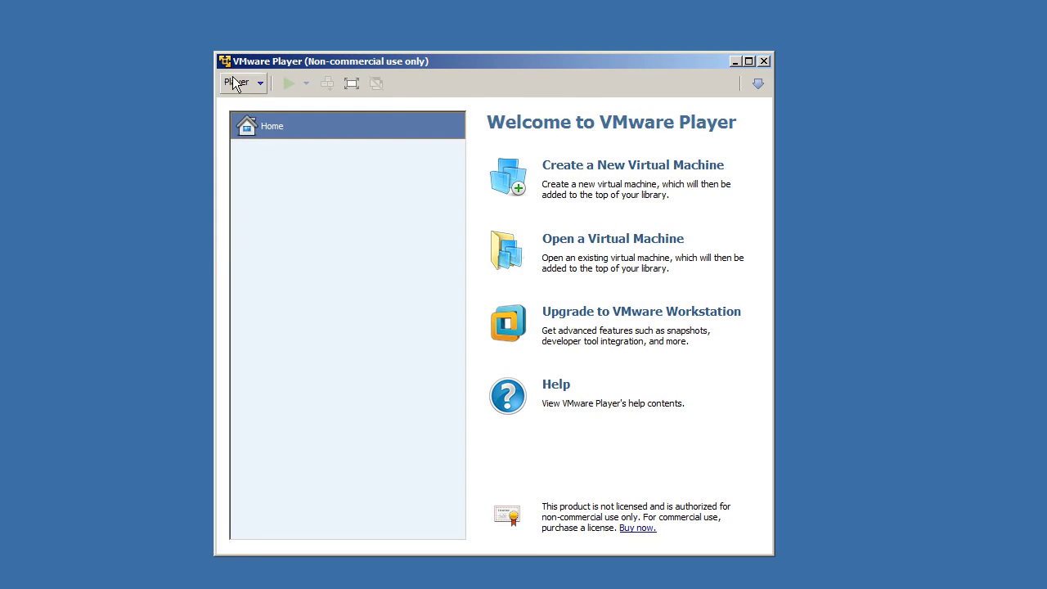
pyautogui.click(288, 85)
pyautogui.moveTo(242, 103)
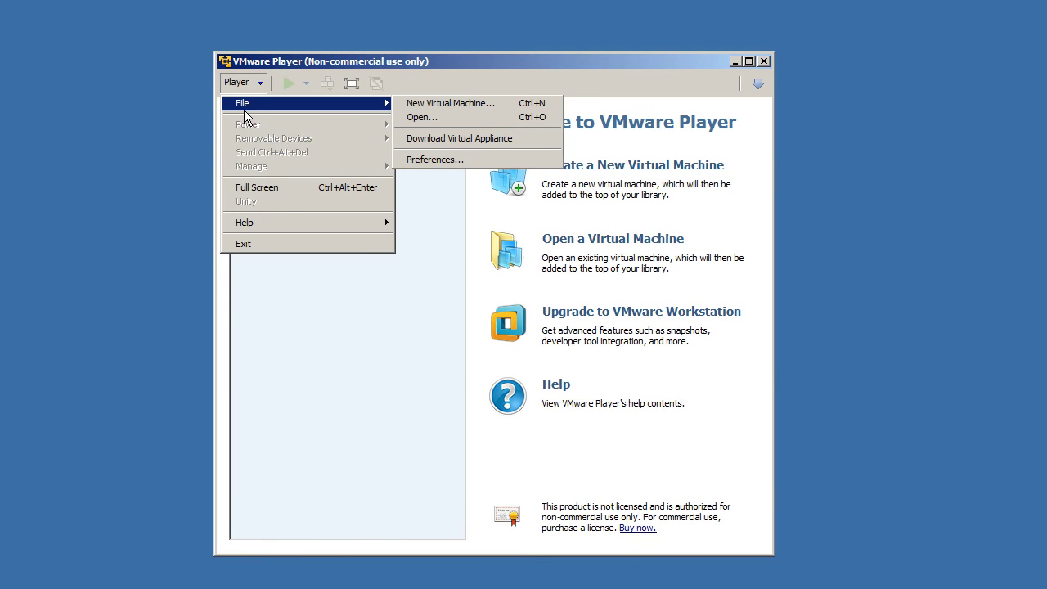
pyautogui.moveTo(273, 223)
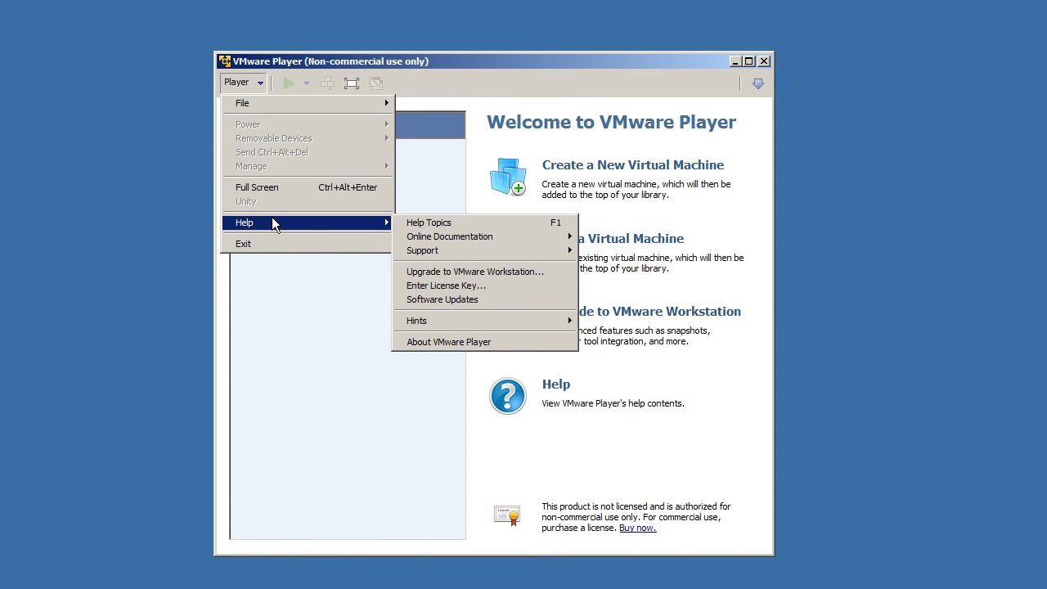
pyautogui.click(431, 301)
pyautogui.scroll(-2, 745, 331)
pyautogui.scroll(2, 749, 274)
pyautogui.click(734, 413)
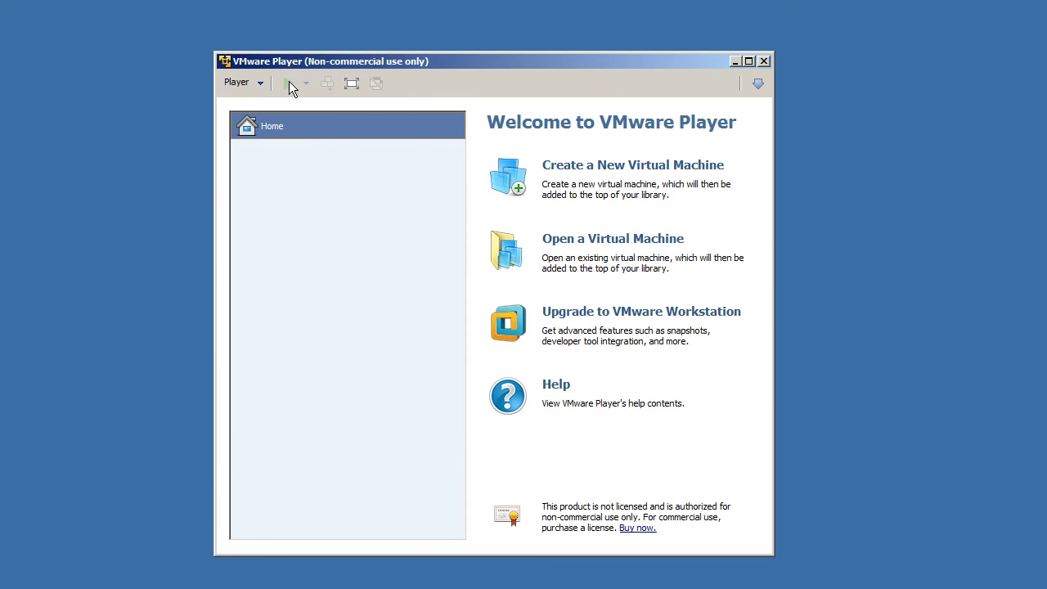
pyautogui.click(260, 83)
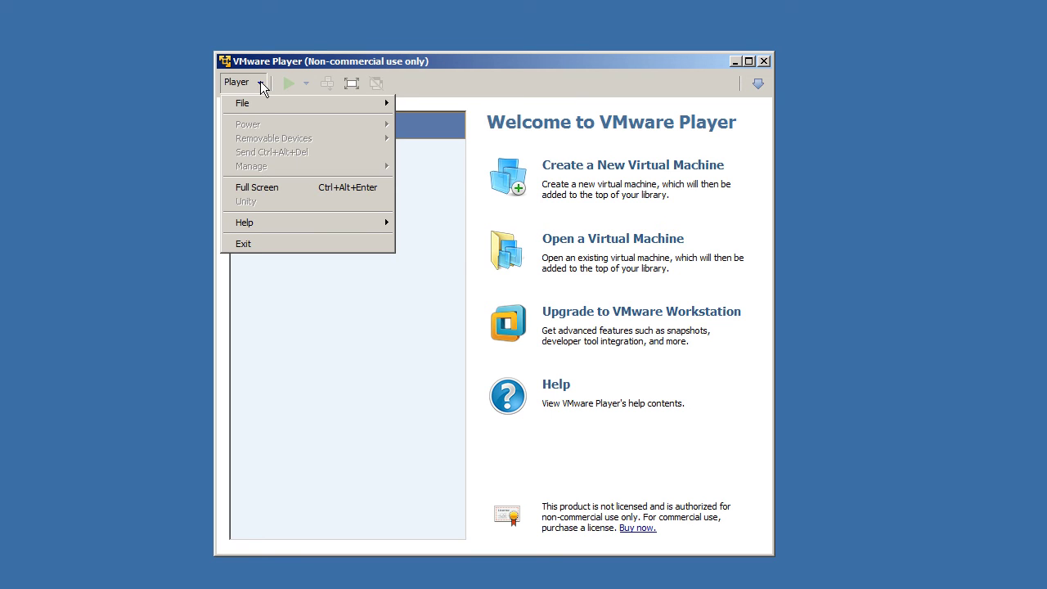
pyautogui.moveTo(260, 105)
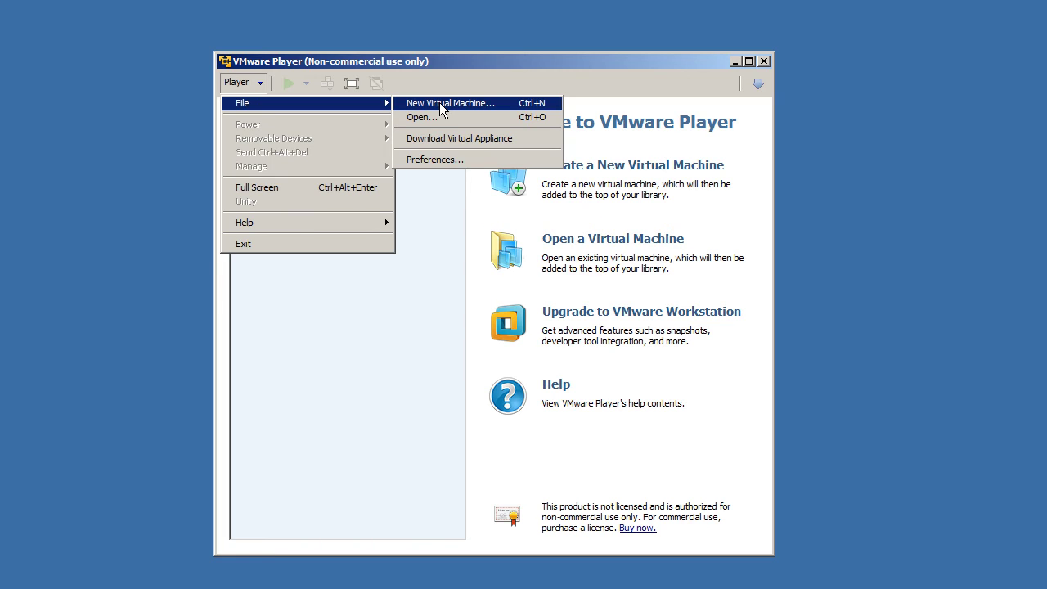
pyautogui.click(350, 326)
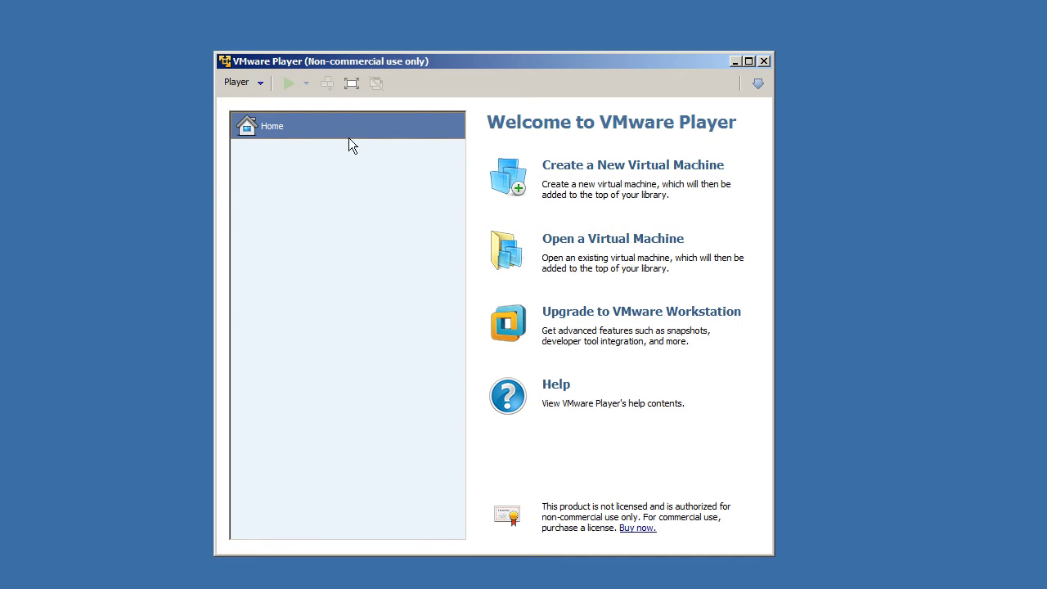
pyautogui.click(261, 88)
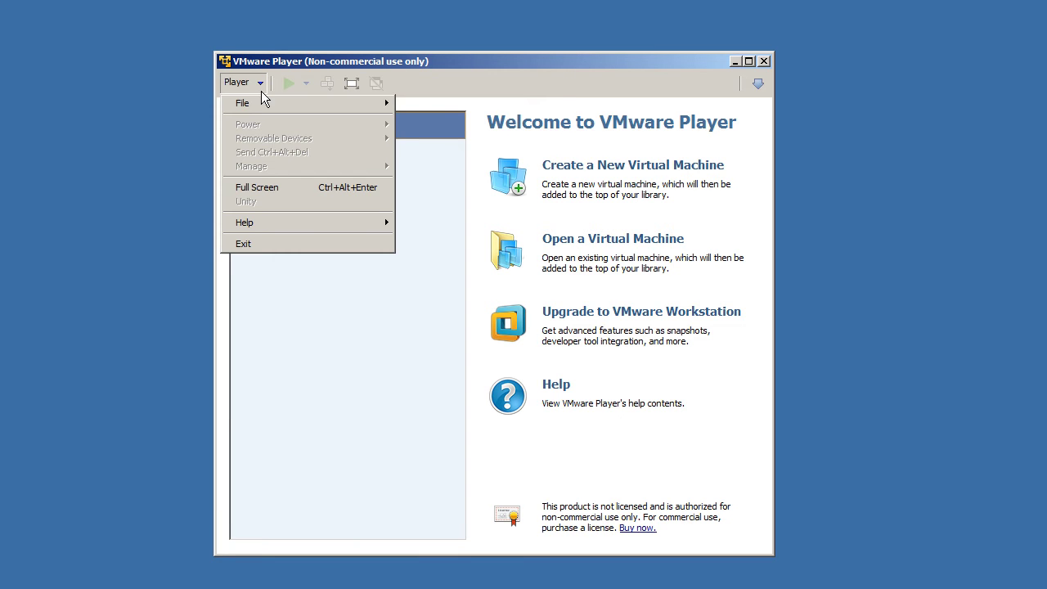
# Step: Start a new virtual machine set to install from an installer disc image (iso) file
pyautogui.moveTo(262, 104)
pyautogui.click(474, 107)
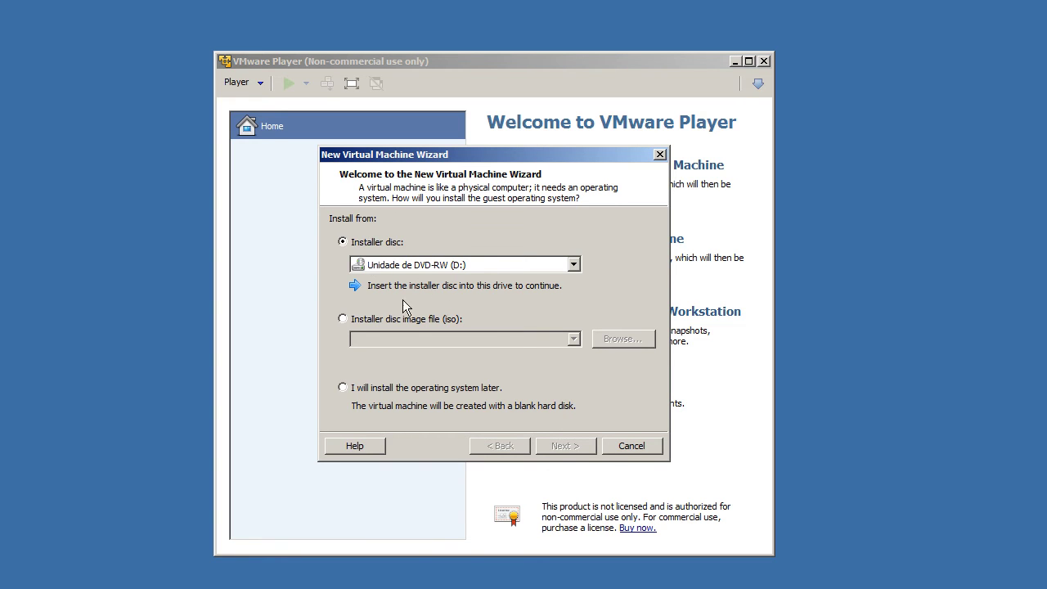
pyautogui.click(354, 320)
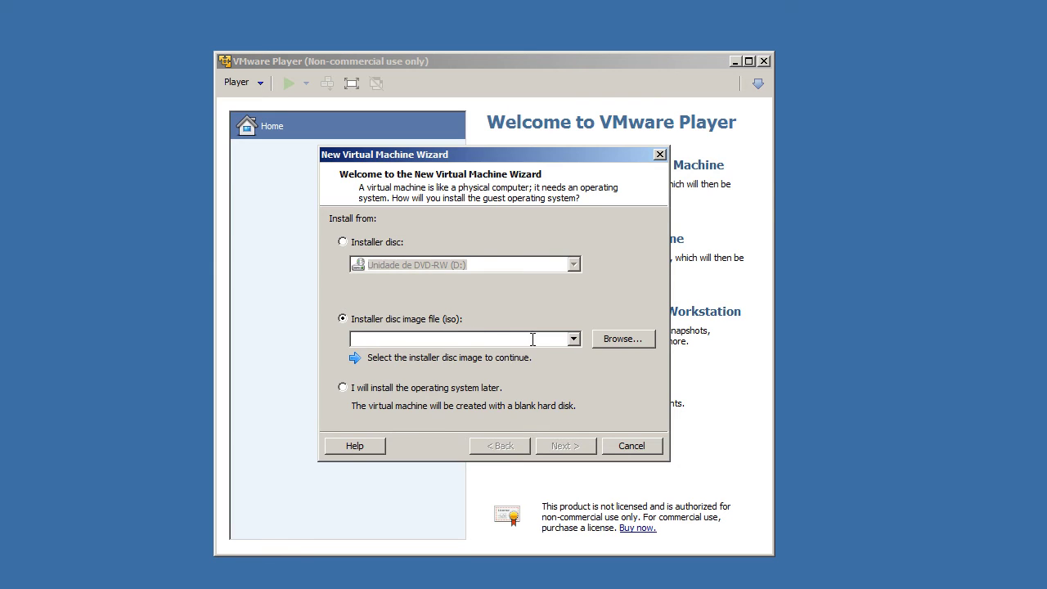
pyautogui.click(622, 338)
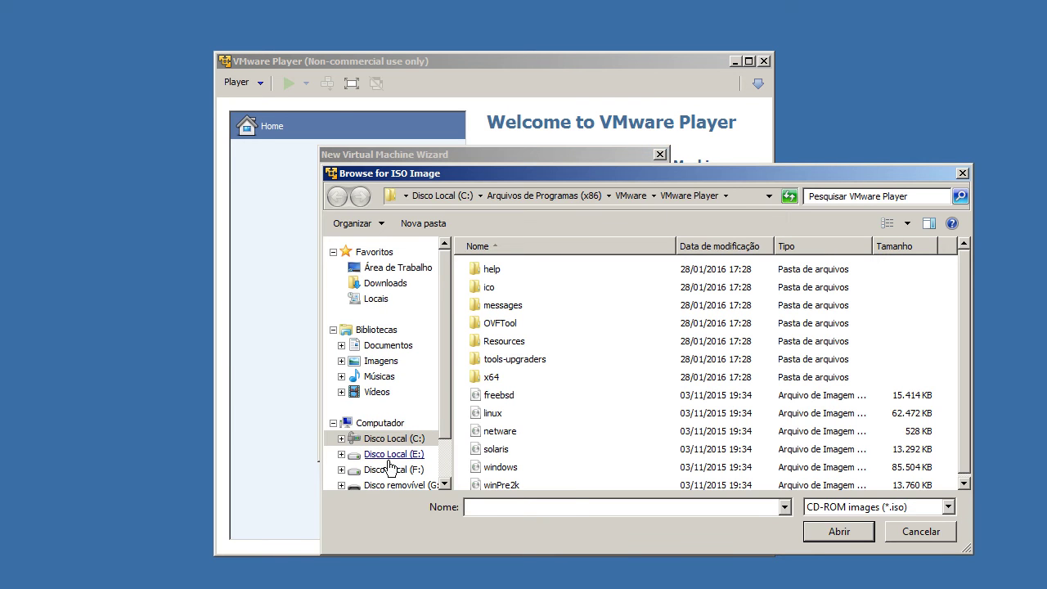
# Step: Pick the Windows Server 2003 Enterprise PT-BR SP2 ISO from F:\ISO de instalação do Windows\Windows Server 2003
pyautogui.click(386, 437)
pyautogui.click(381, 423)
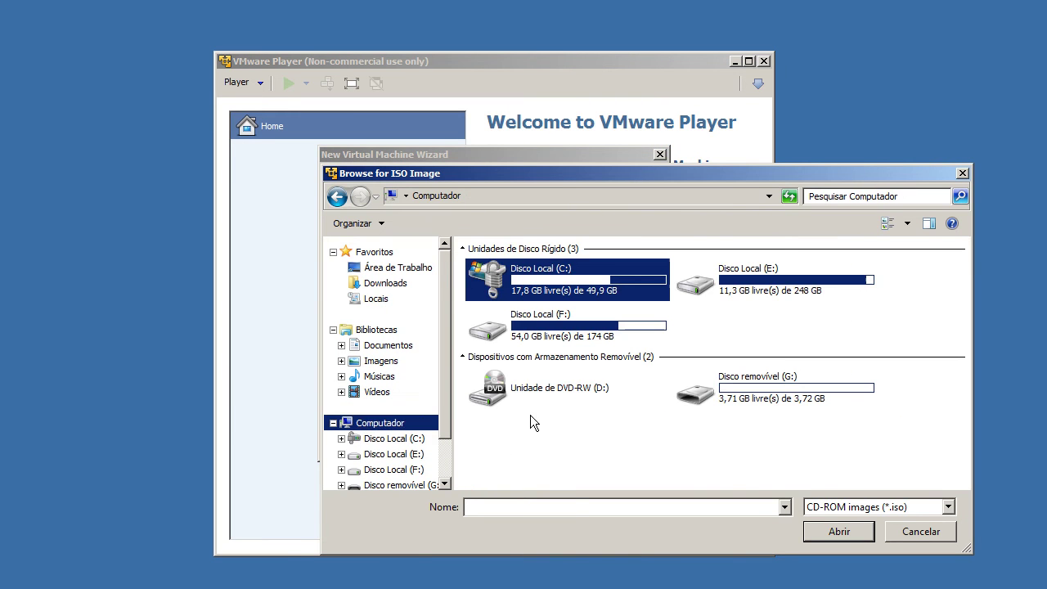
pyautogui.doubleClick(557, 329)
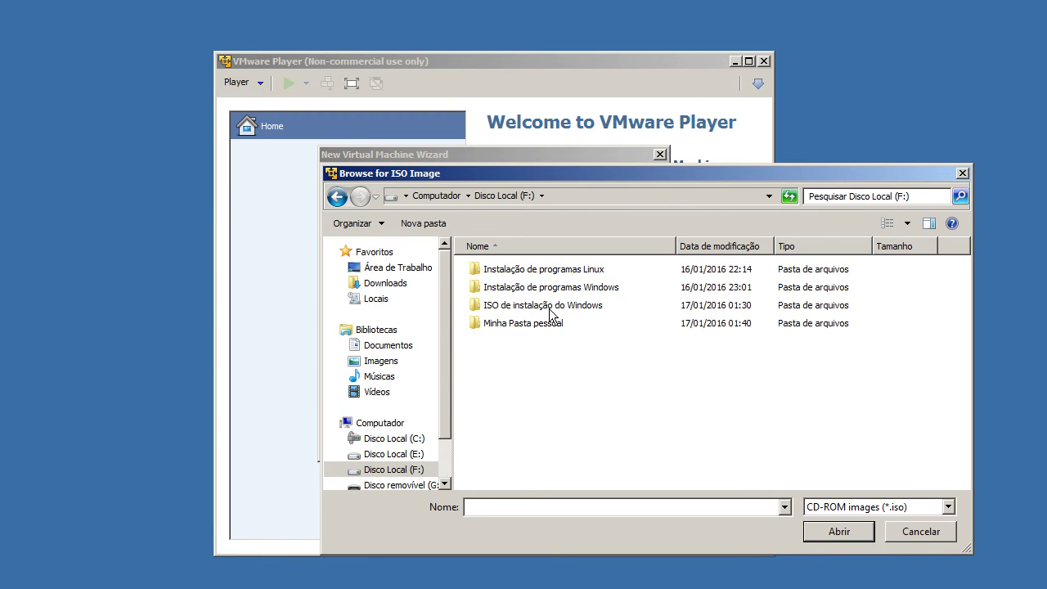
pyautogui.doubleClick(548, 307)
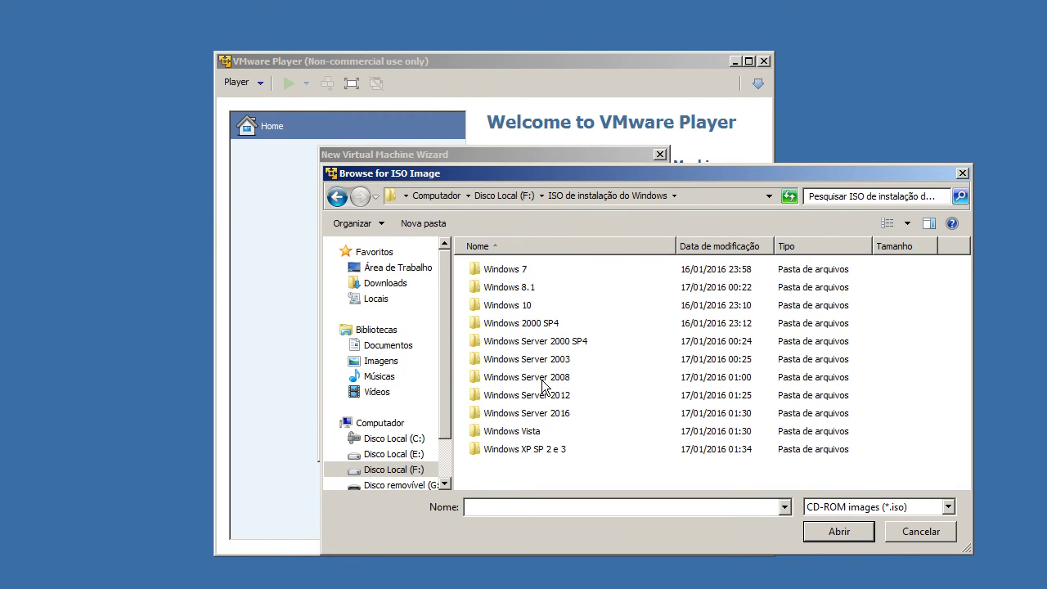
pyautogui.doubleClick(542, 360)
pyautogui.click(556, 287)
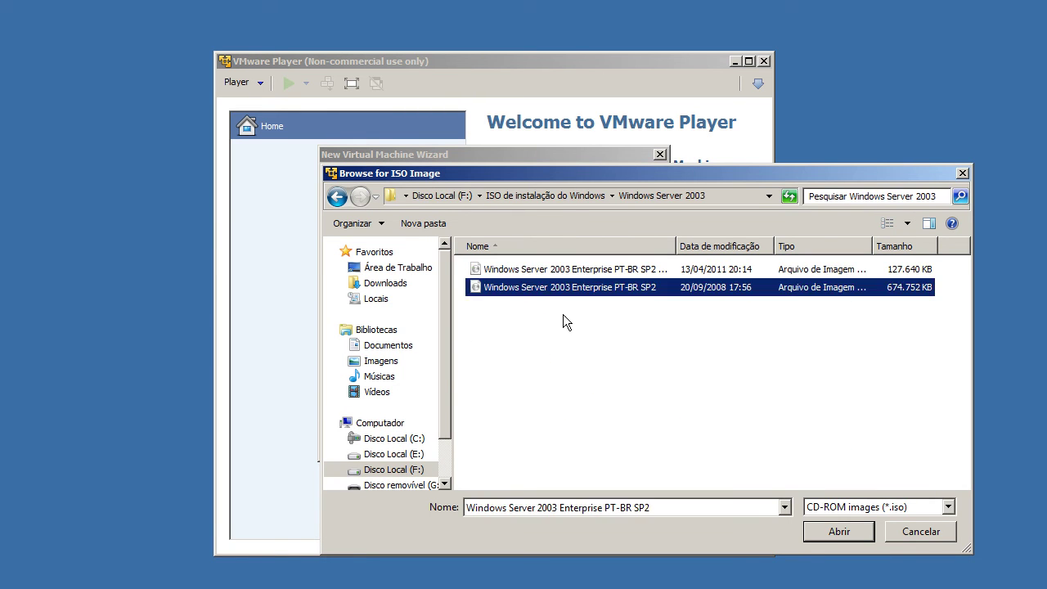
pyautogui.click(826, 531)
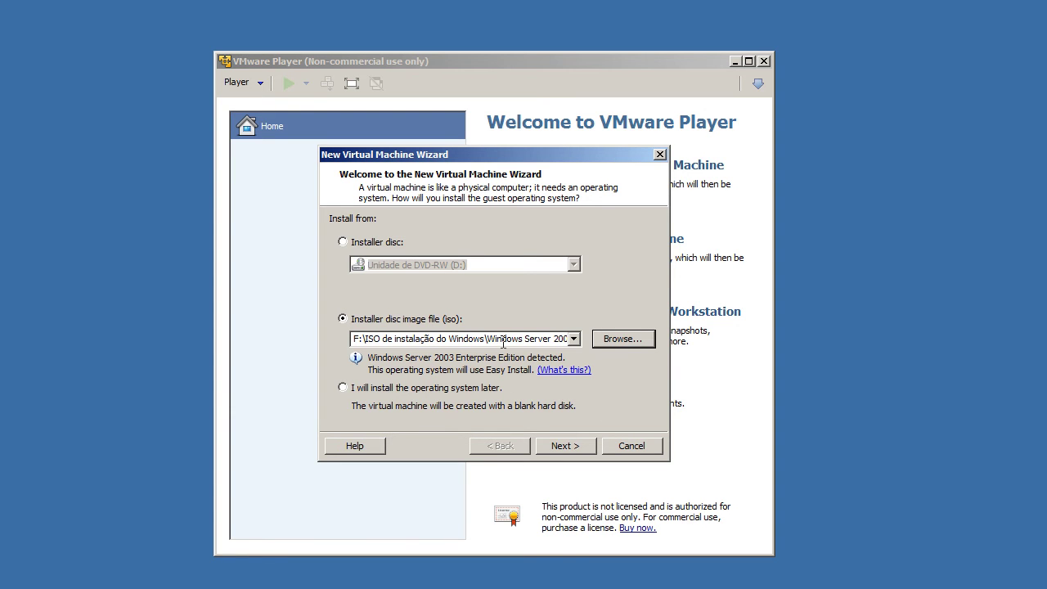
pyautogui.click(561, 448)
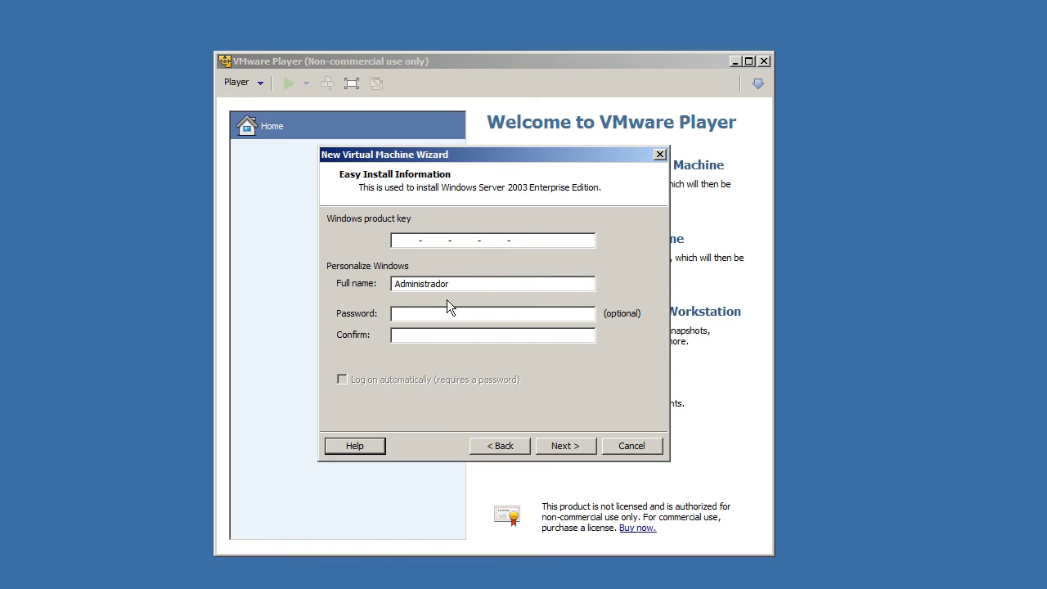
# Step: Leave the product key and password empty, continue, and accept the missing product key warning
pyautogui.click(418, 318)
pyautogui.click(419, 335)
pyautogui.click(437, 318)
pyautogui.click(432, 336)
pyautogui.click(441, 315)
pyautogui.click(578, 449)
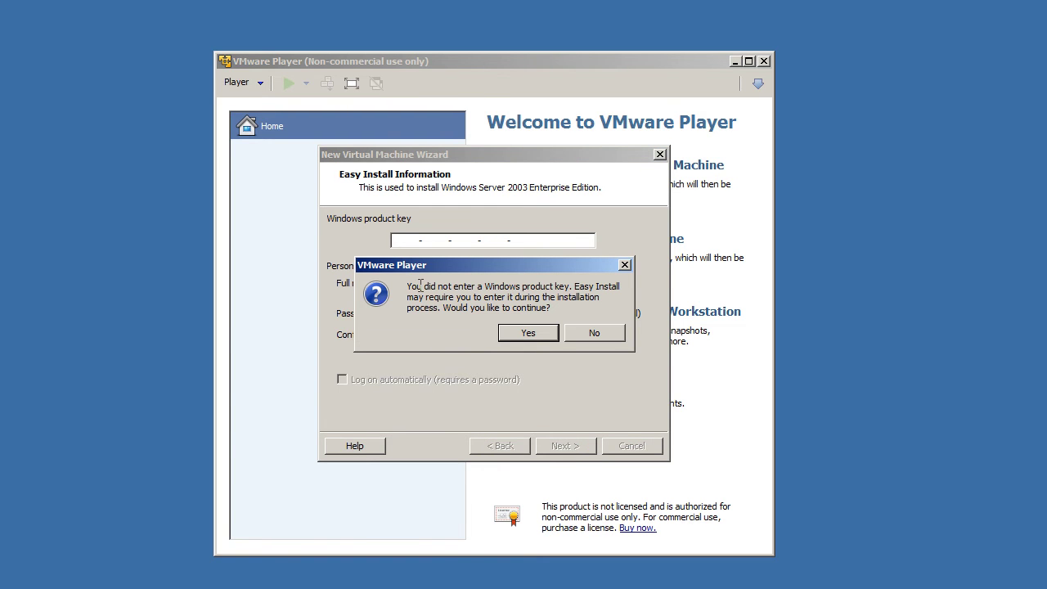
pyautogui.moveTo(478, 287); pyautogui.dragTo(612, 298)
pyautogui.click(507, 303)
pyautogui.click(525, 333)
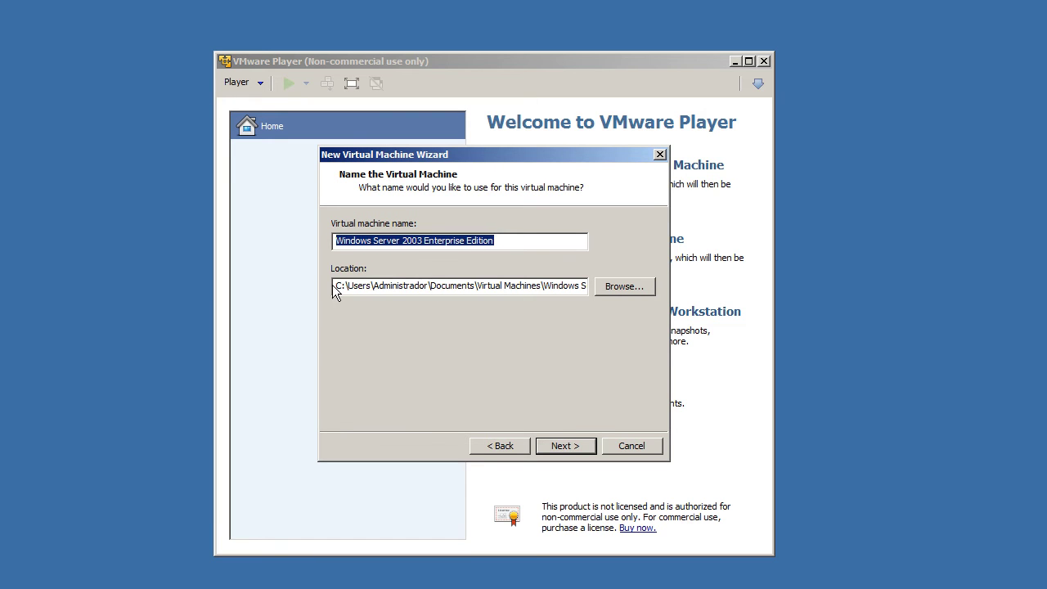
# Step: Check the default location by browsing C:\Usuários\<user>\Documentos in Explorer
pyautogui.moveTo(383, 286); pyautogui.dragTo(592, 286)
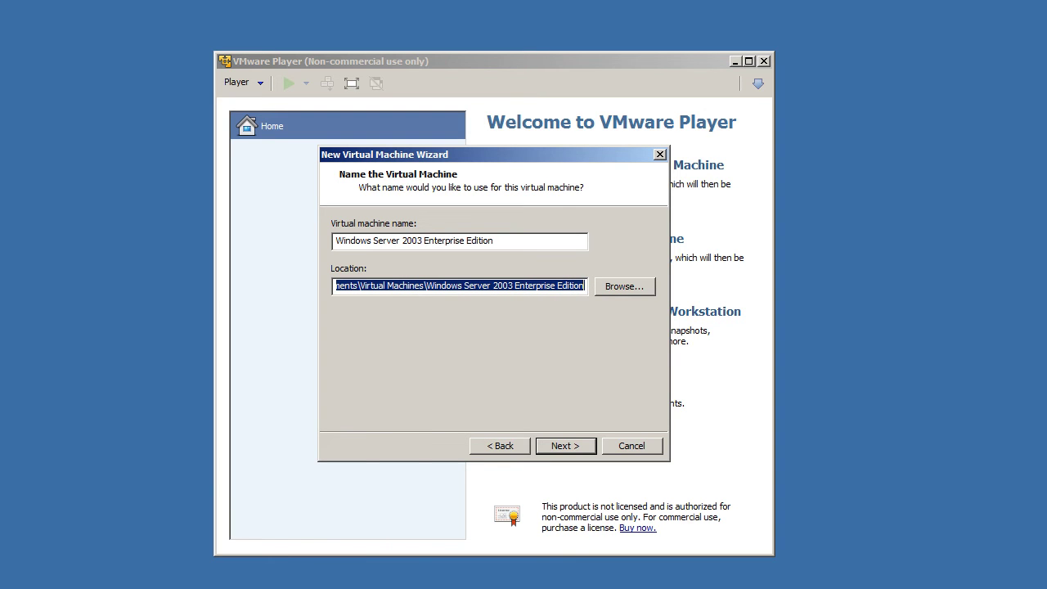
pyautogui.press('super+e')
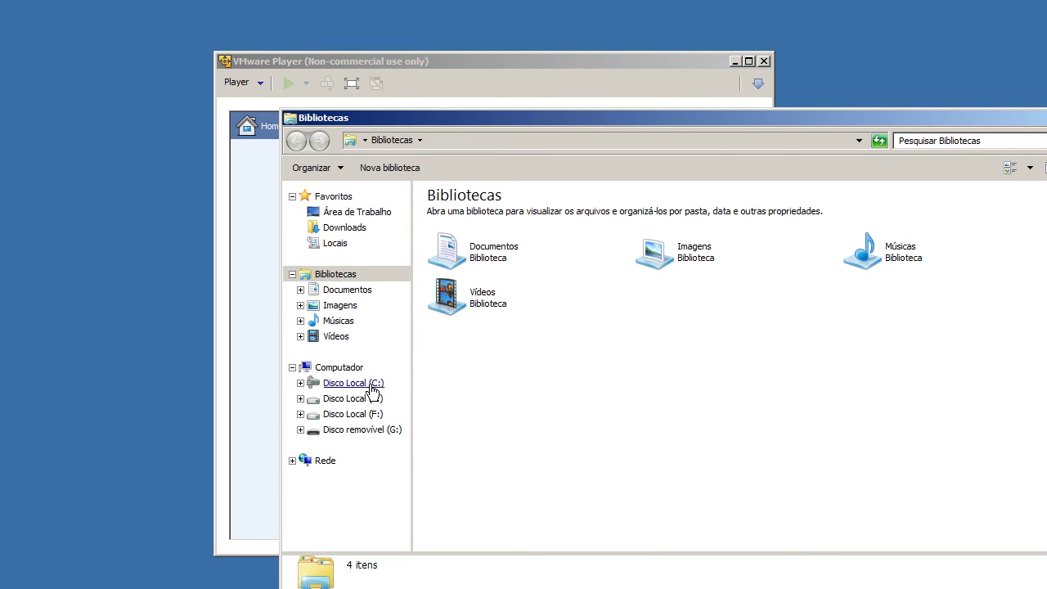
pyautogui.click(370, 386)
pyautogui.doubleClick(470, 265)
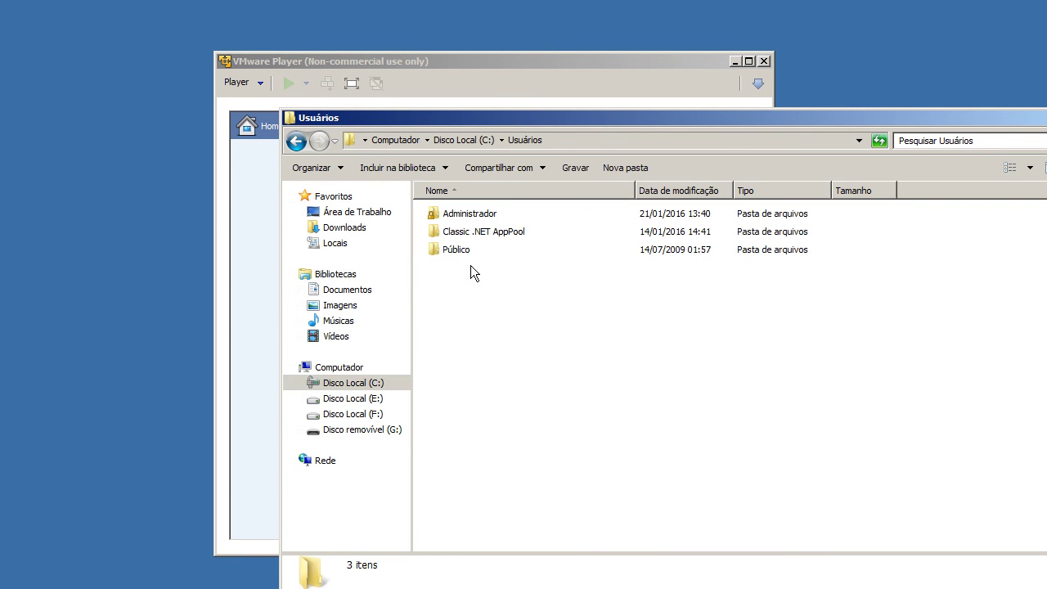
pyautogui.doubleClick(468, 217)
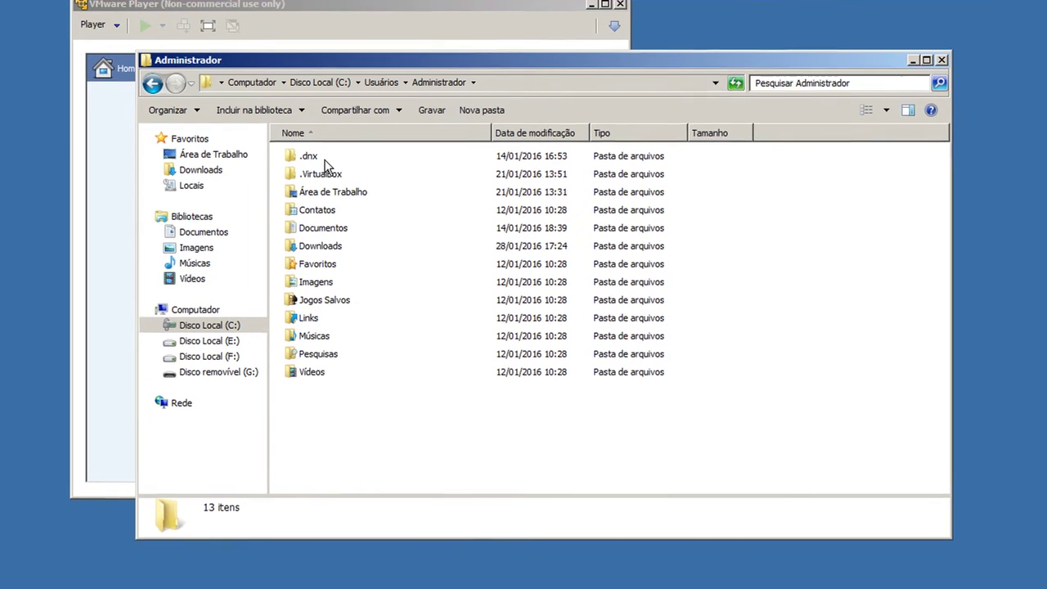
pyautogui.doubleClick(310, 229)
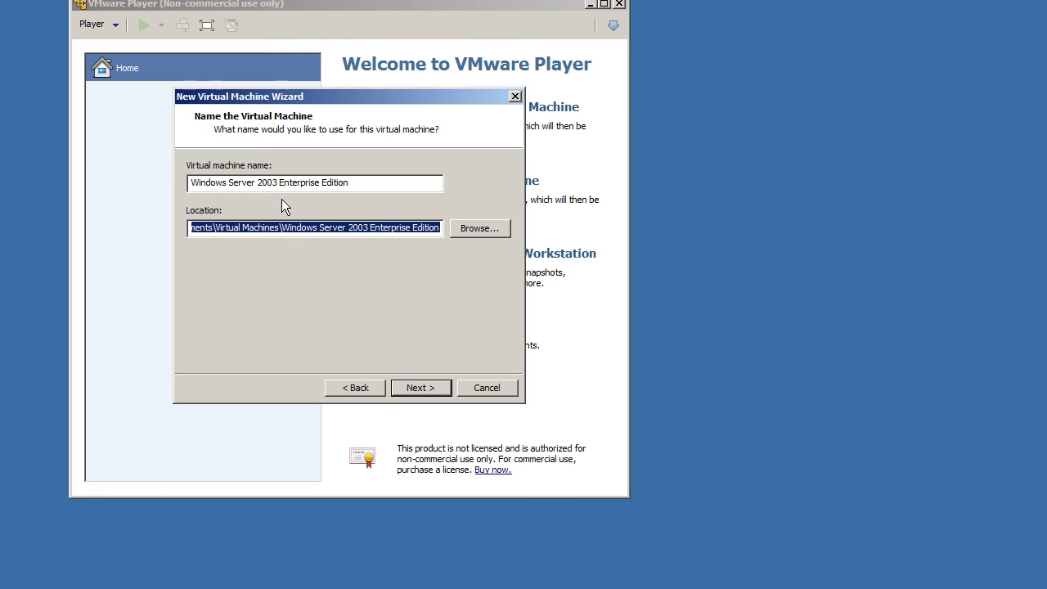
pyautogui.click(282, 227)
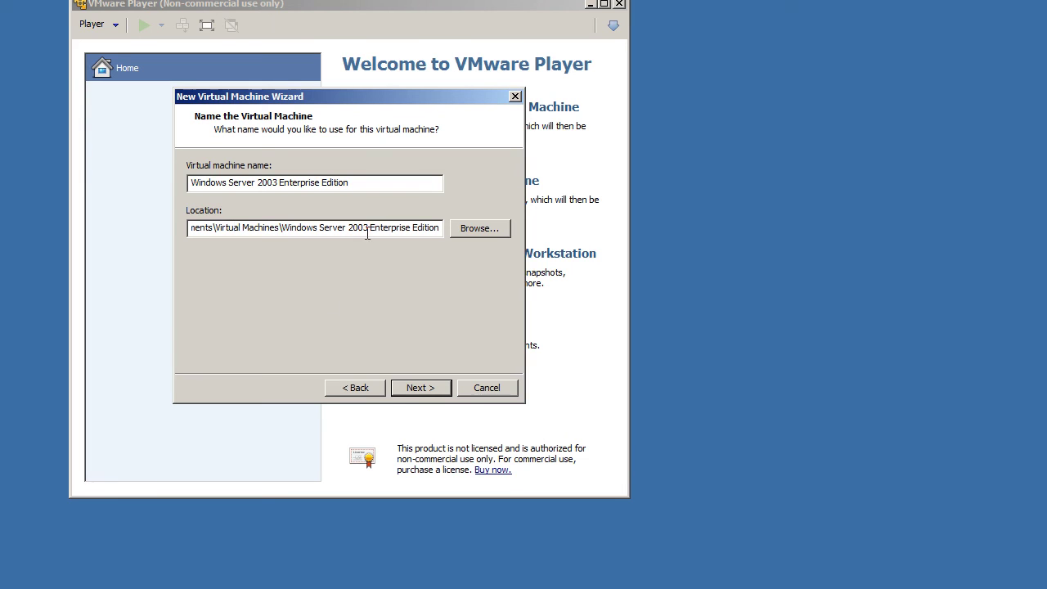
# Step: Keep the default VM name and Virtual Machines location and advance to disk capacity
pyautogui.click(412, 391)
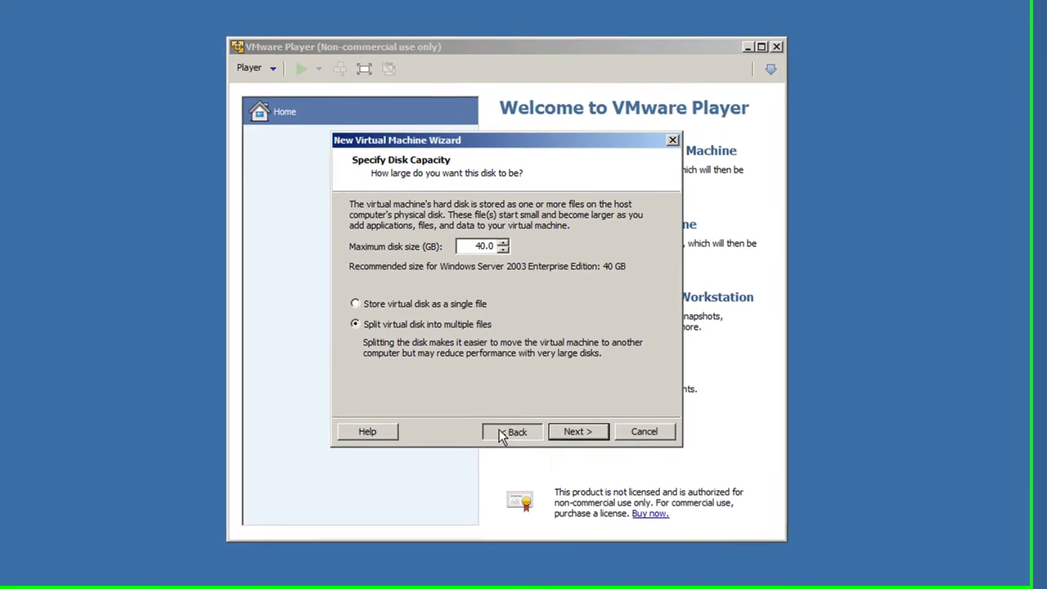
pyautogui.click(355, 387)
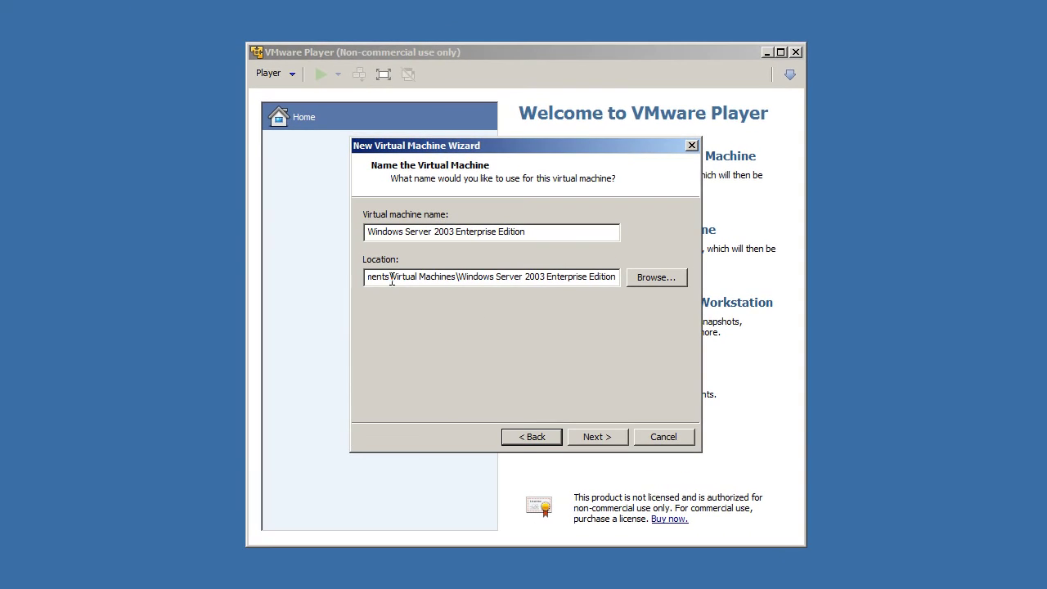
pyautogui.moveTo(391, 276); pyautogui.dragTo(669, 278)
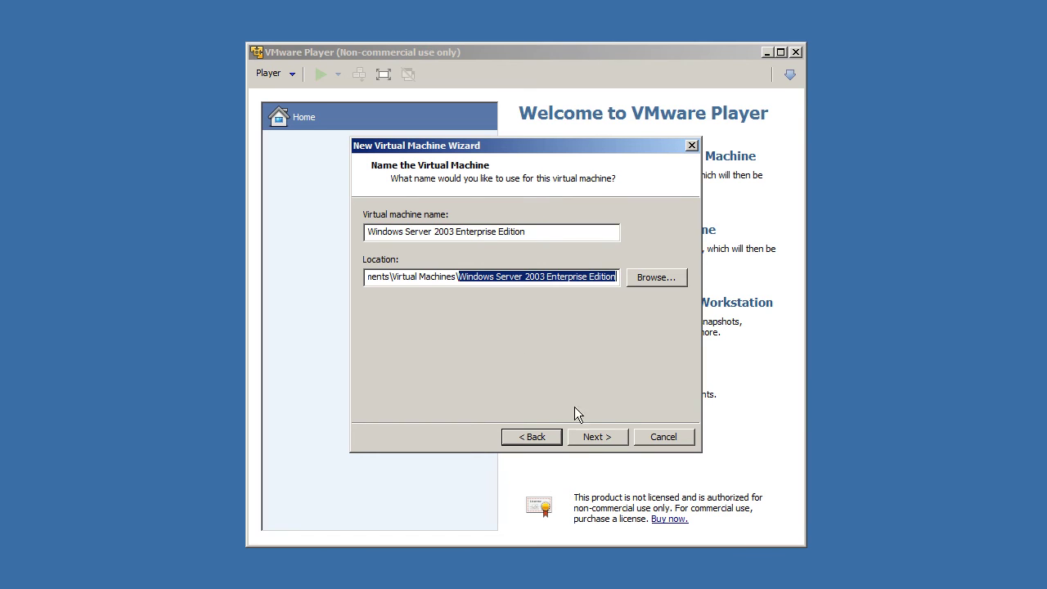
pyautogui.click(592, 437)
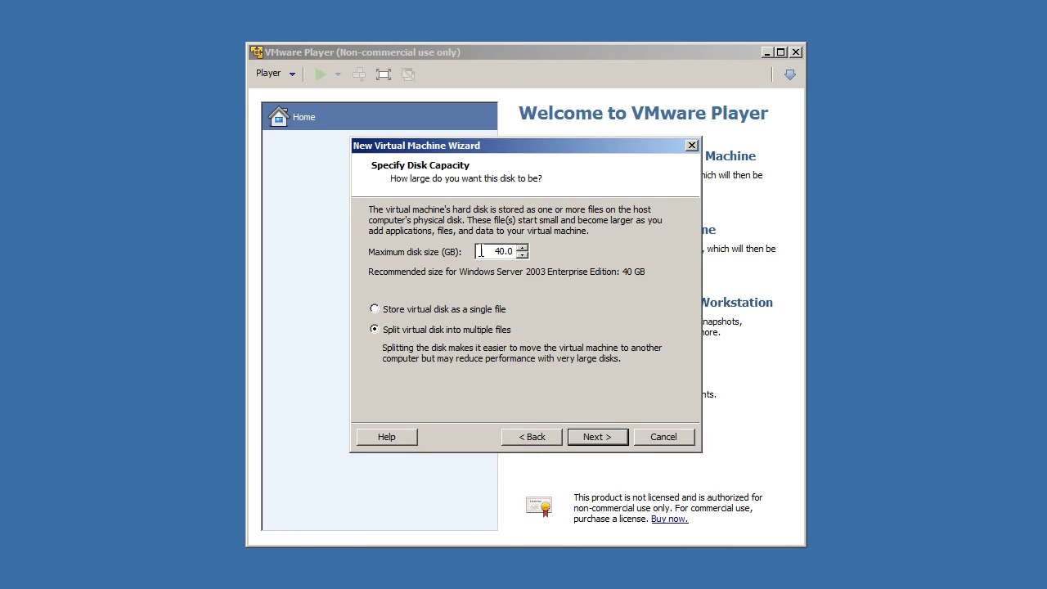
# Step: Change the maximum disk size from 40.0 to 50 GB, stored as a single file
pyautogui.moveTo(477, 251); pyautogui.dragTo(516, 252)
pyautogui.write('50')
pyautogui.click(403, 311)
pyautogui.click(396, 336)
pyautogui.click(429, 311)
# Step: Review the Ready to Create summary (50 GB disk, 384 MB, NAT) and create the VM without powering it on
pyautogui.click(586, 436)
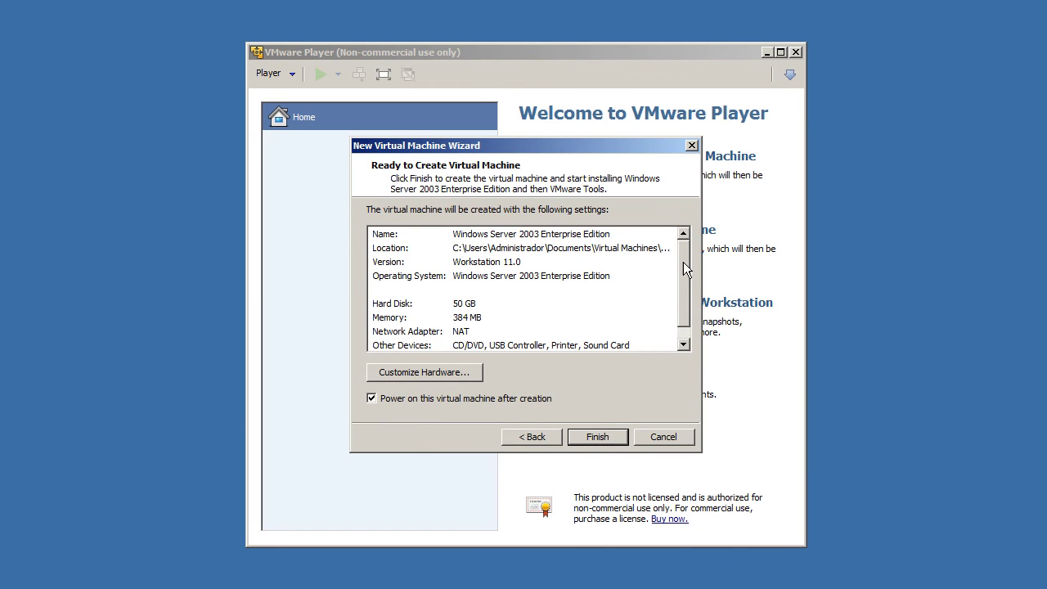
pyautogui.scroll(-1, 682, 254)
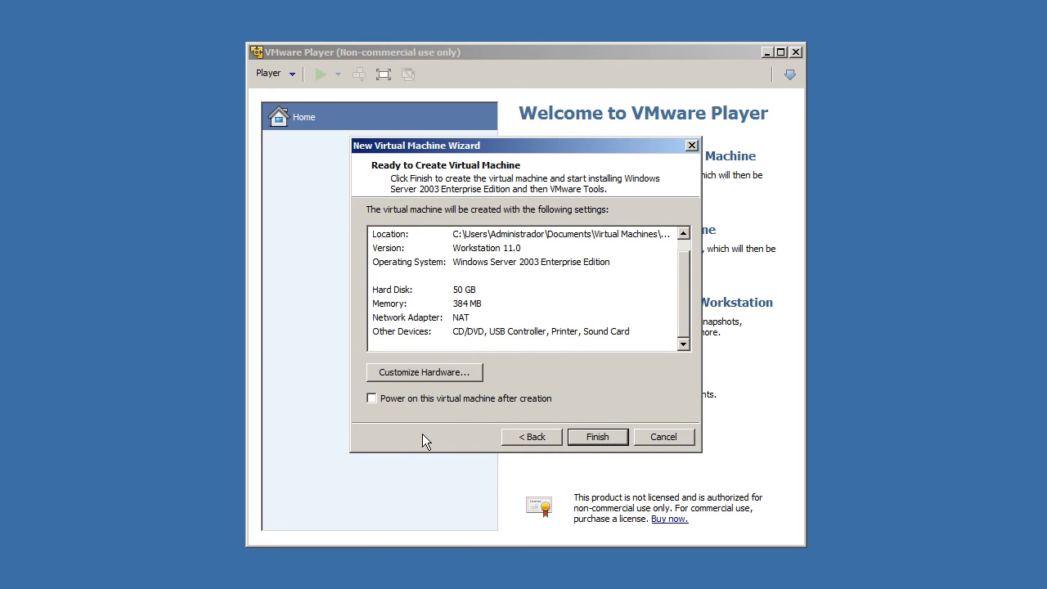
pyautogui.click(597, 436)
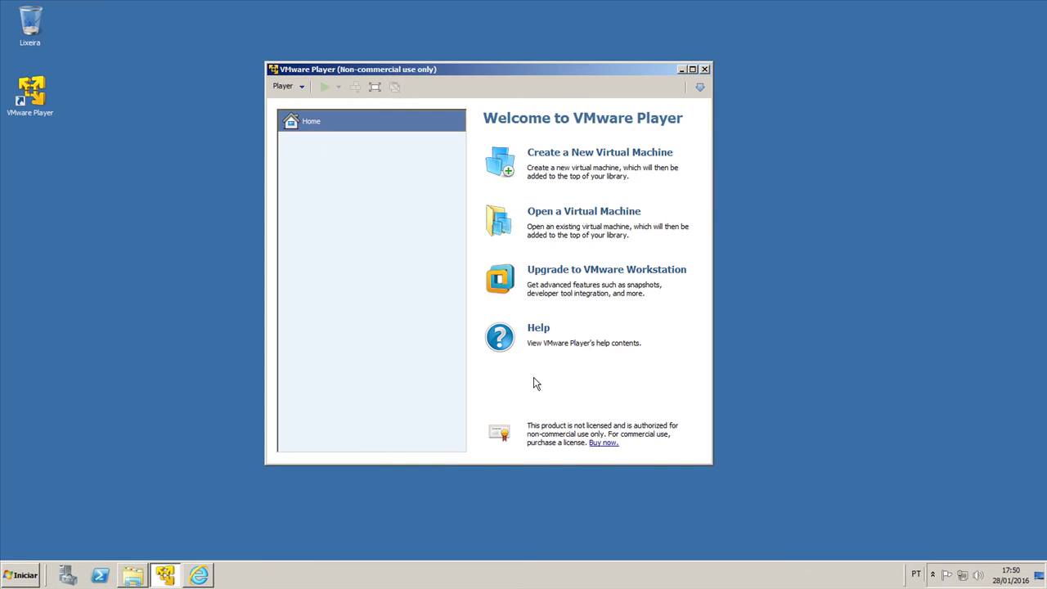
pyautogui.click(138, 576)
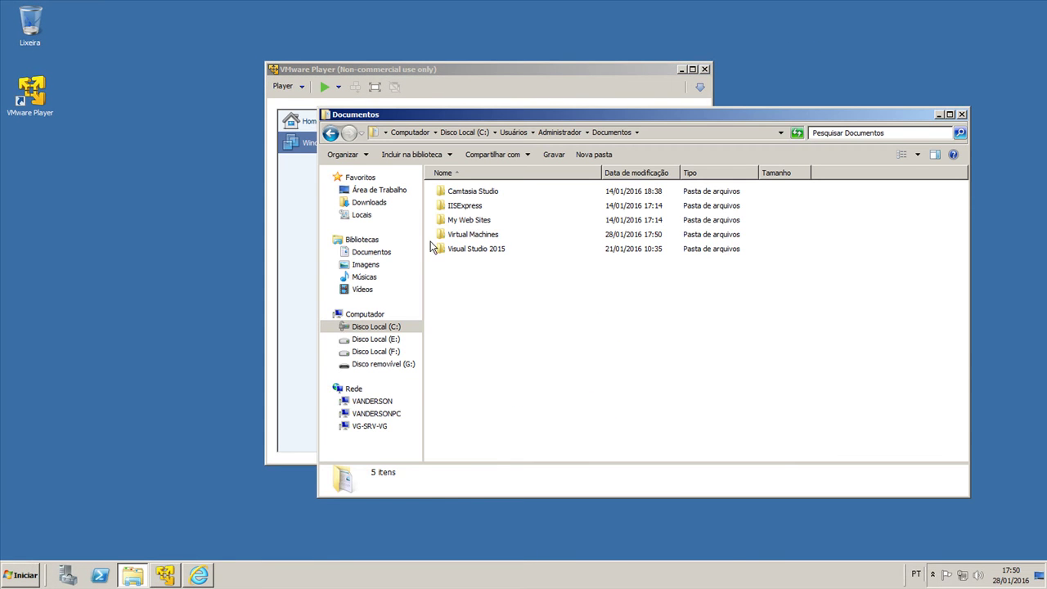
# Step: Inspect Virtual Machines\Windows Server 2003 Enterprise Edition, selecting autoinst.flp, then minimize Explorer
pyautogui.click(471, 237)
pyautogui.doubleClick(471, 237)
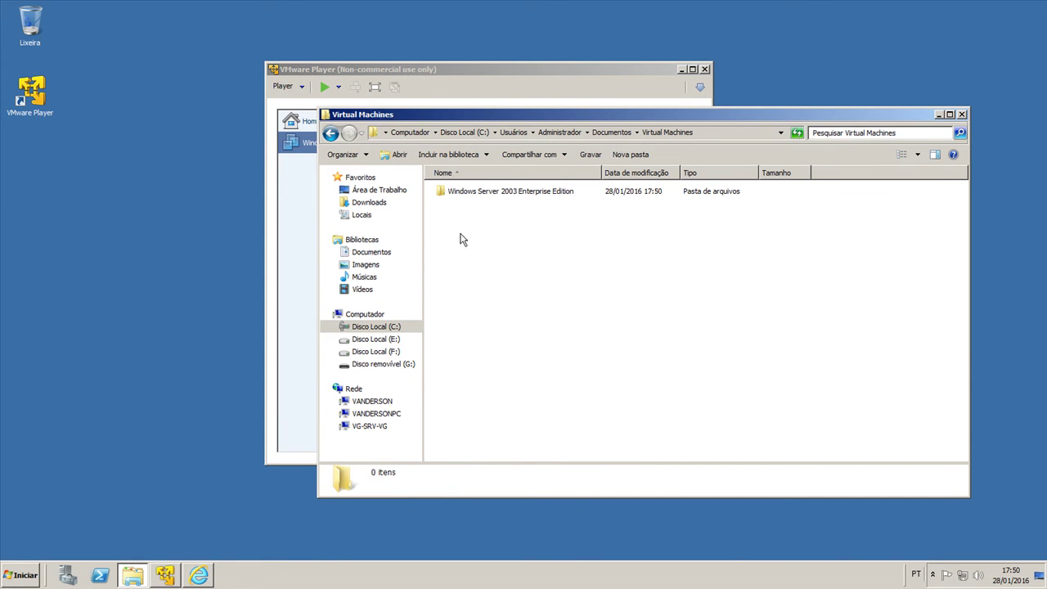
pyautogui.doubleClick(538, 197)
pyautogui.click(478, 208)
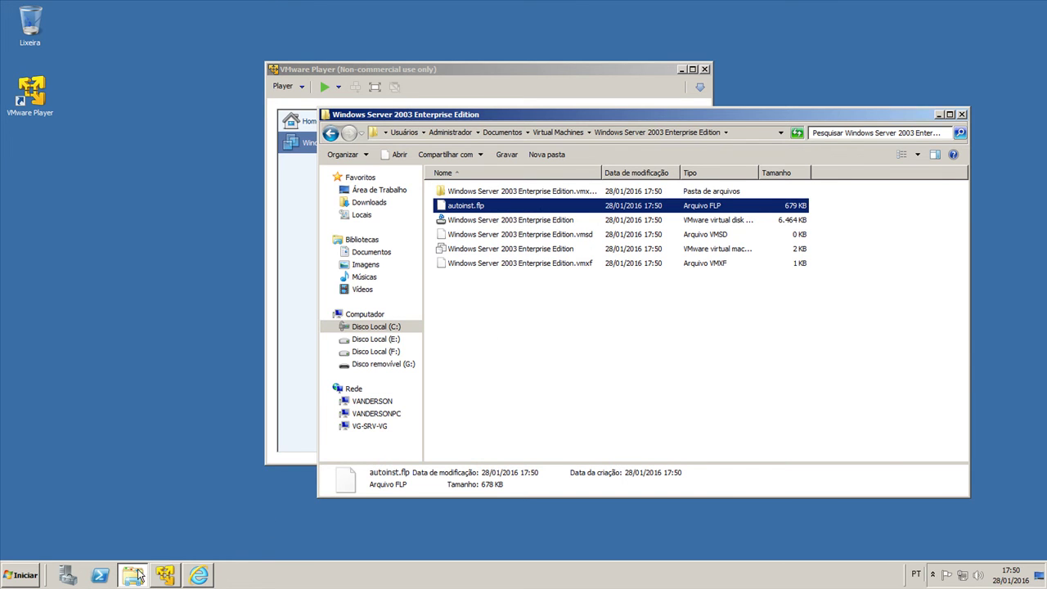
pyautogui.press('super+Down')
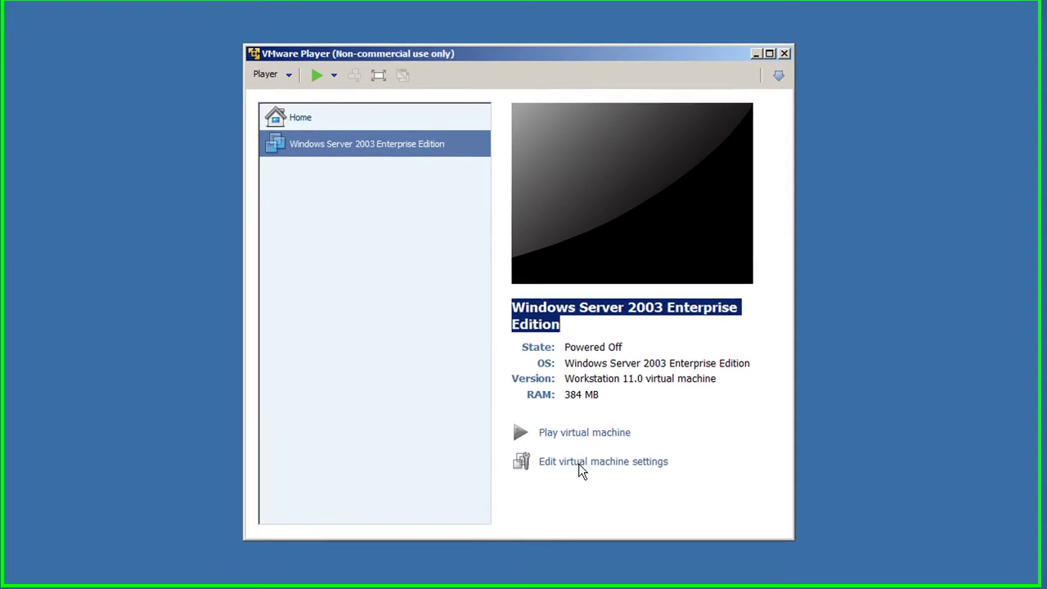
# Step: Raise the new VM's memory from 384 MB to 1 GB and view its Processors settings
pyautogui.click(578, 463)
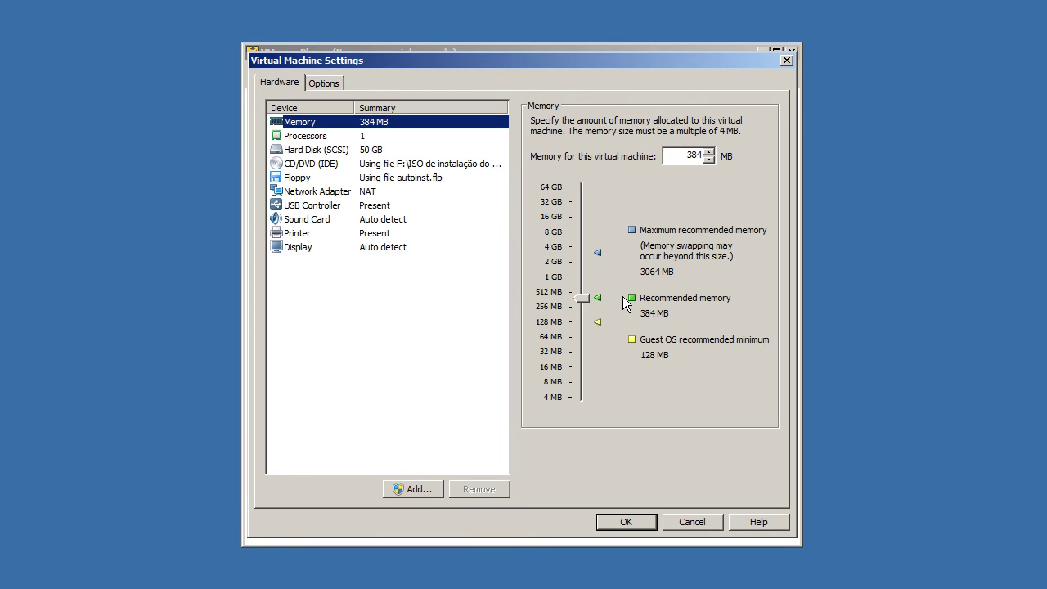
pyautogui.click(563, 284)
pyautogui.click(378, 139)
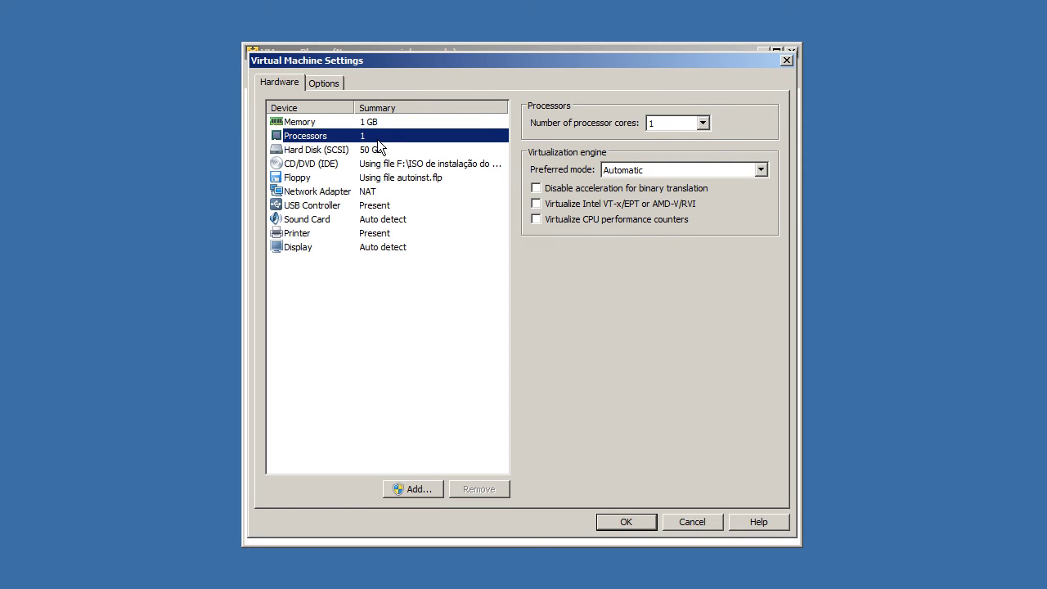
pyautogui.click(701, 123)
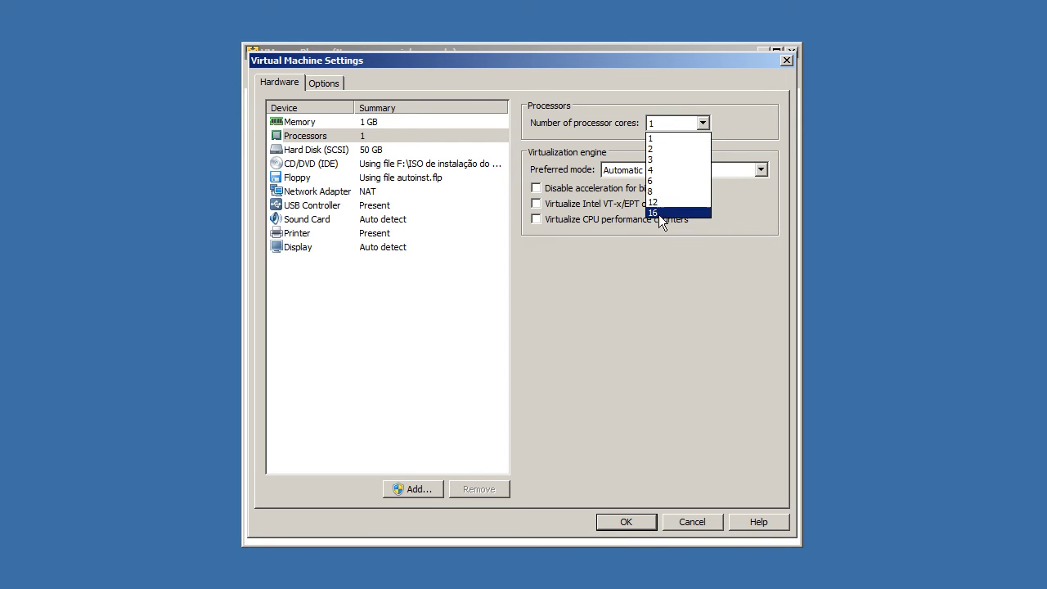
pyautogui.click(708, 284)
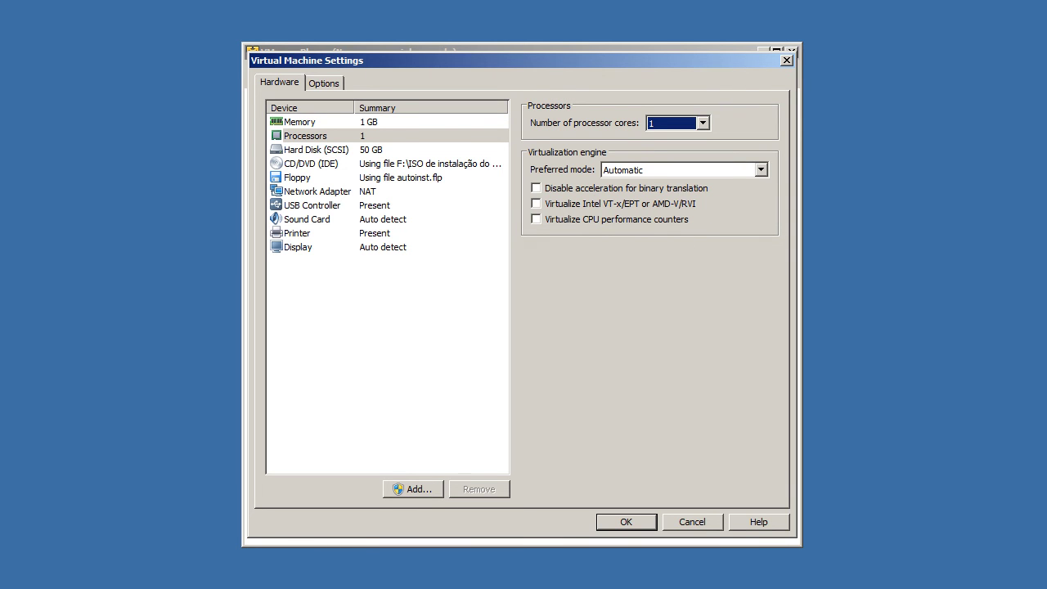
pyautogui.rightClick(697, 588)
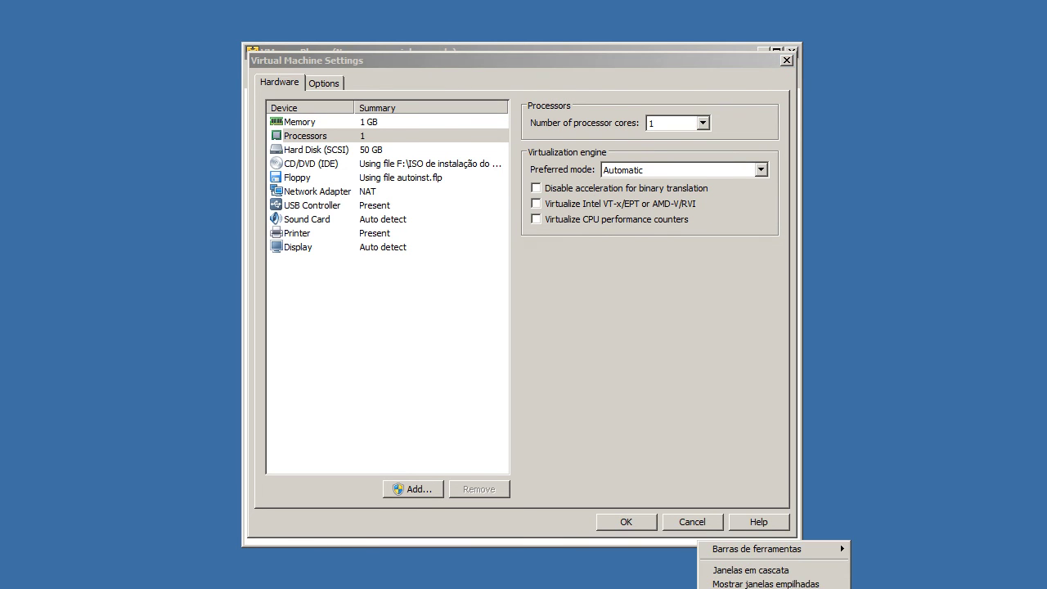
pyautogui.click(766, 588)
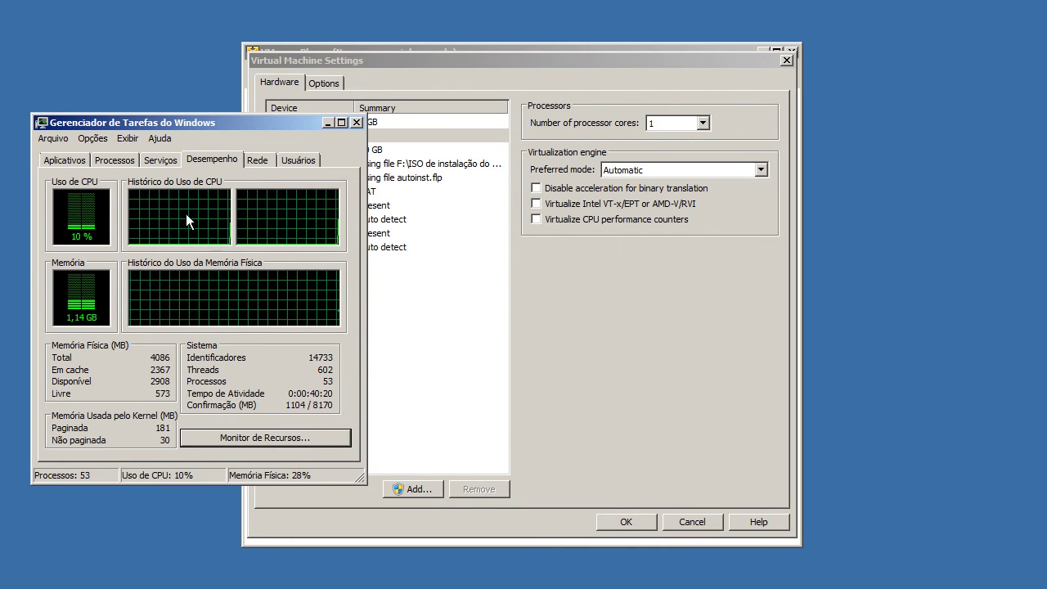
pyautogui.click(355, 122)
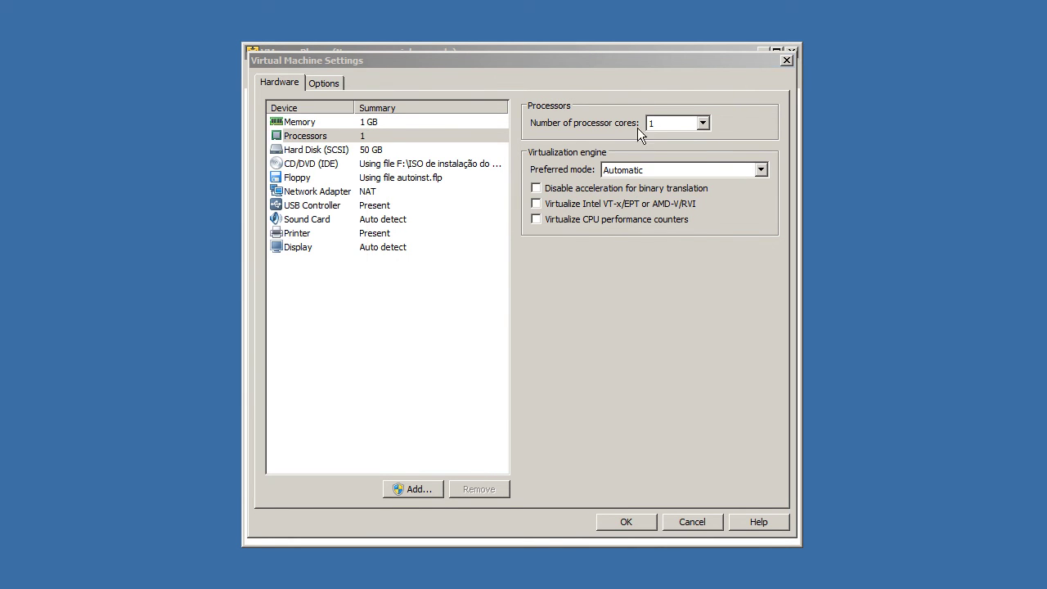
pyautogui.click(654, 124)
pyautogui.click(653, 150)
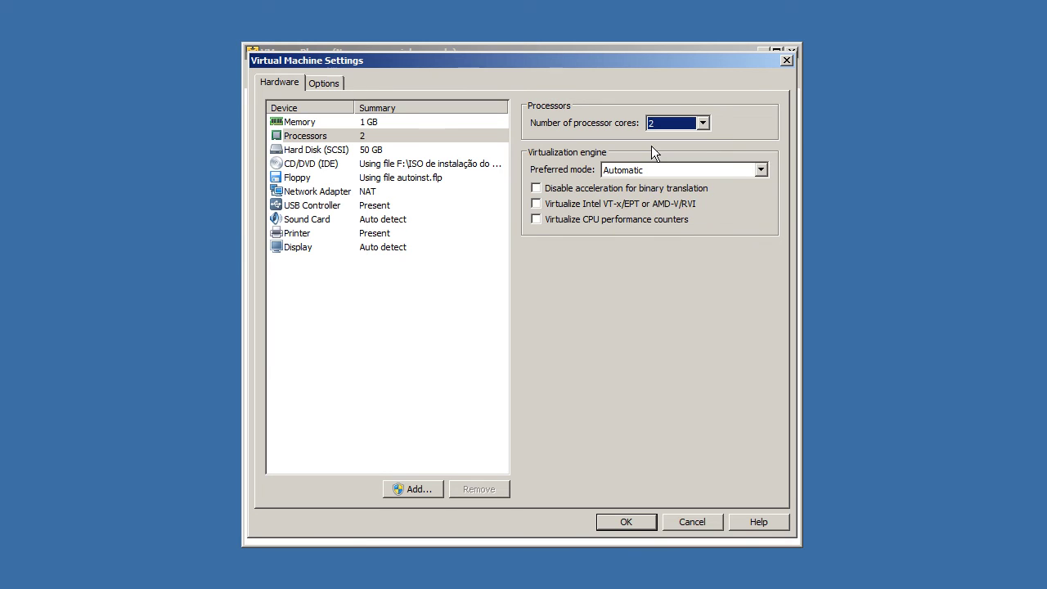
pyautogui.press('Down')
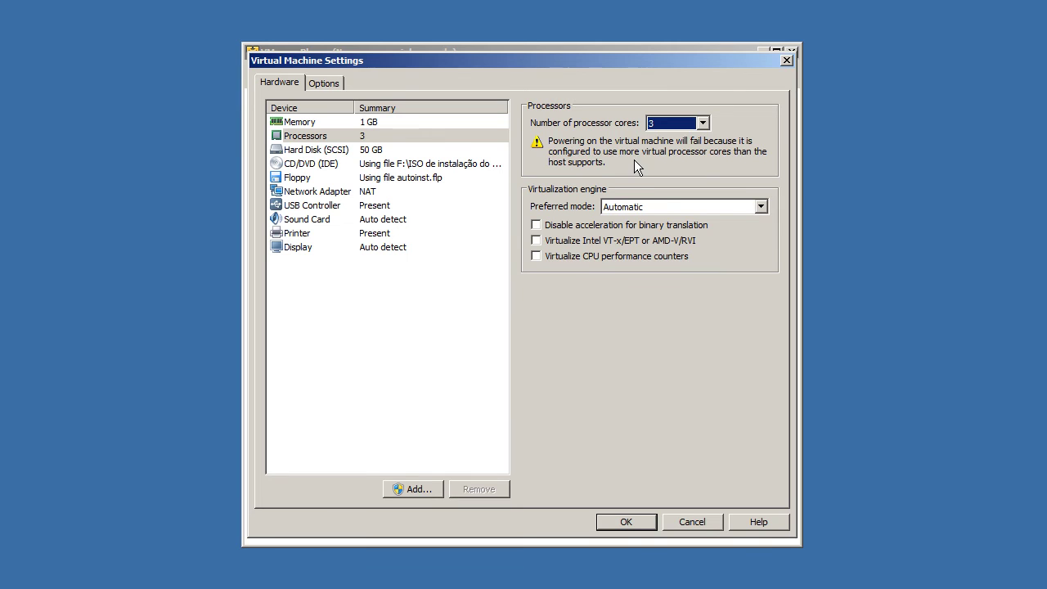
pyautogui.press('Up')
pyautogui.press('Up')
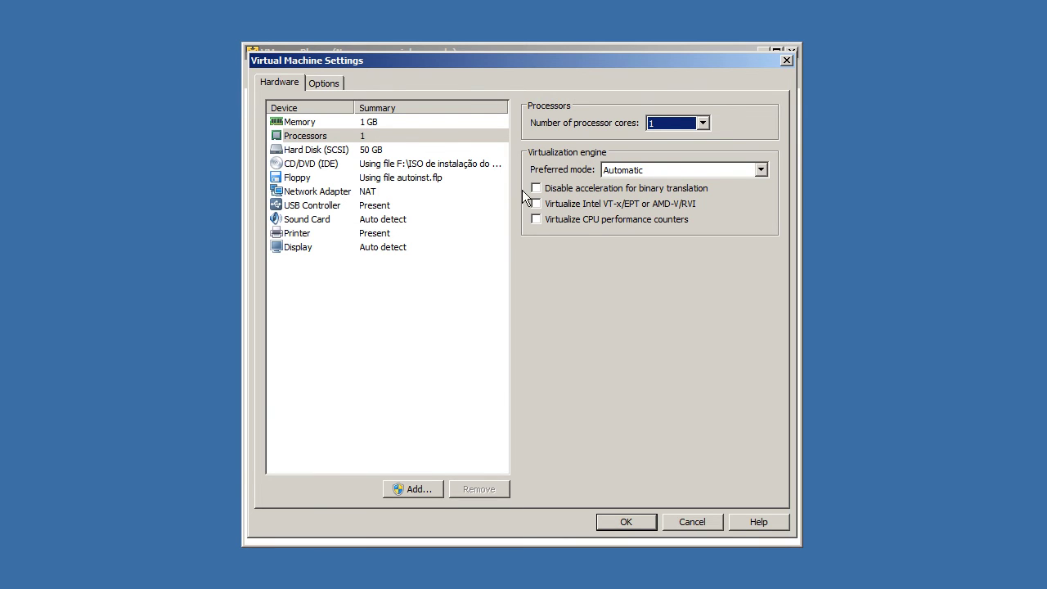
# Step: List the Preferred mode choices: Automatic, Binary translation and the two Intel VT-x modes
pyautogui.click(615, 172)
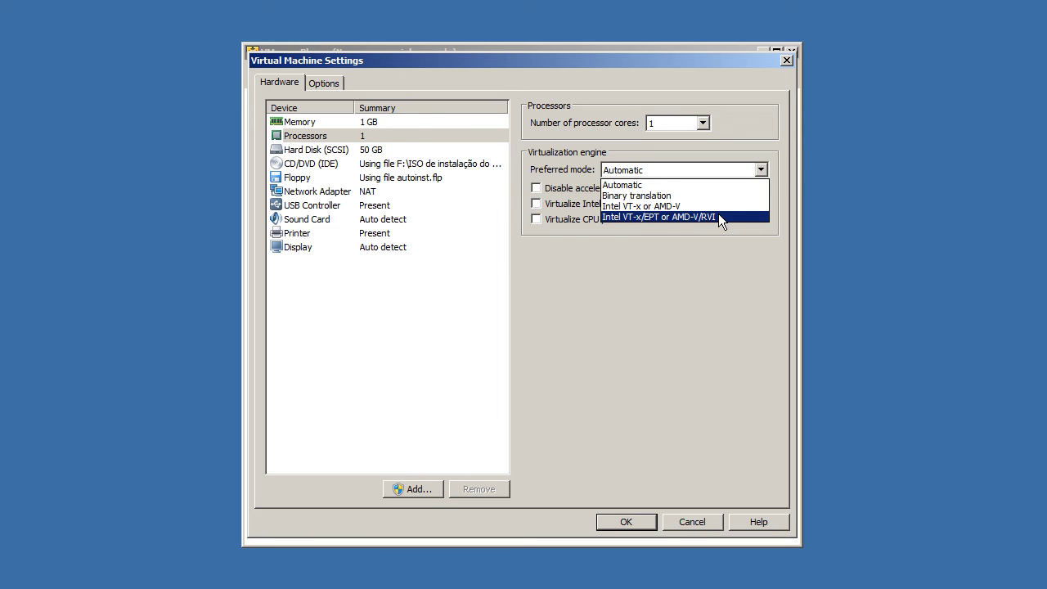
# Step: Leave the preferred mode on Automatic and view the 50 GB single-file SCSI hard disk
pyautogui.click(666, 168)
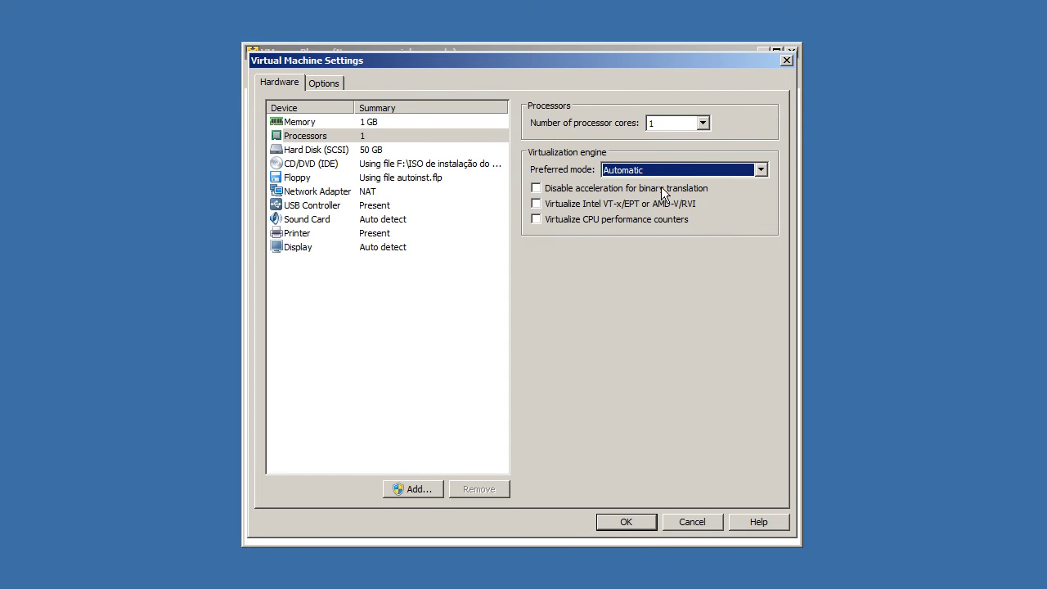
pyautogui.click(678, 168)
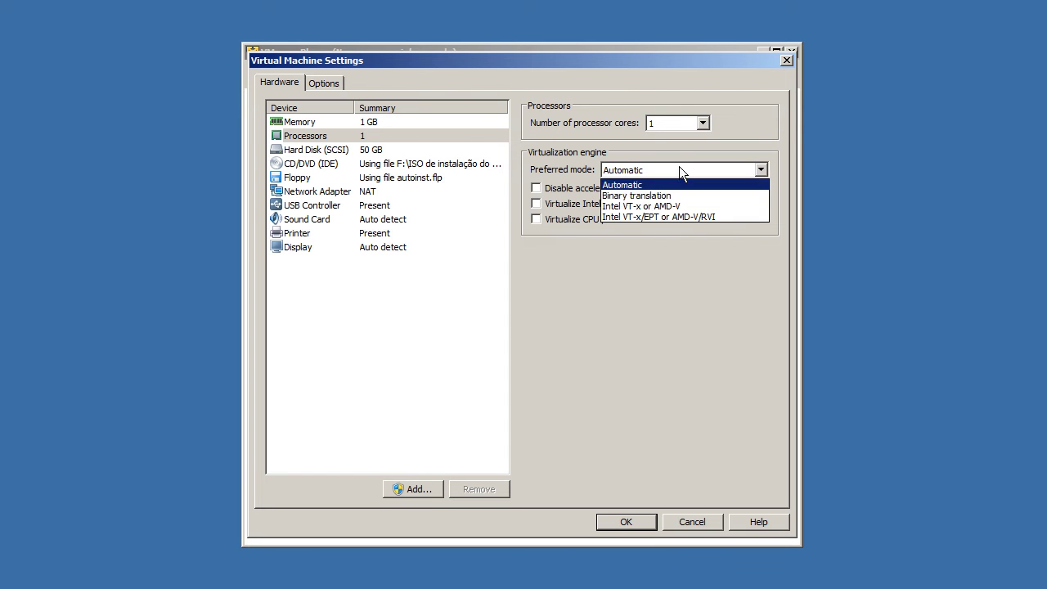
pyautogui.click(639, 185)
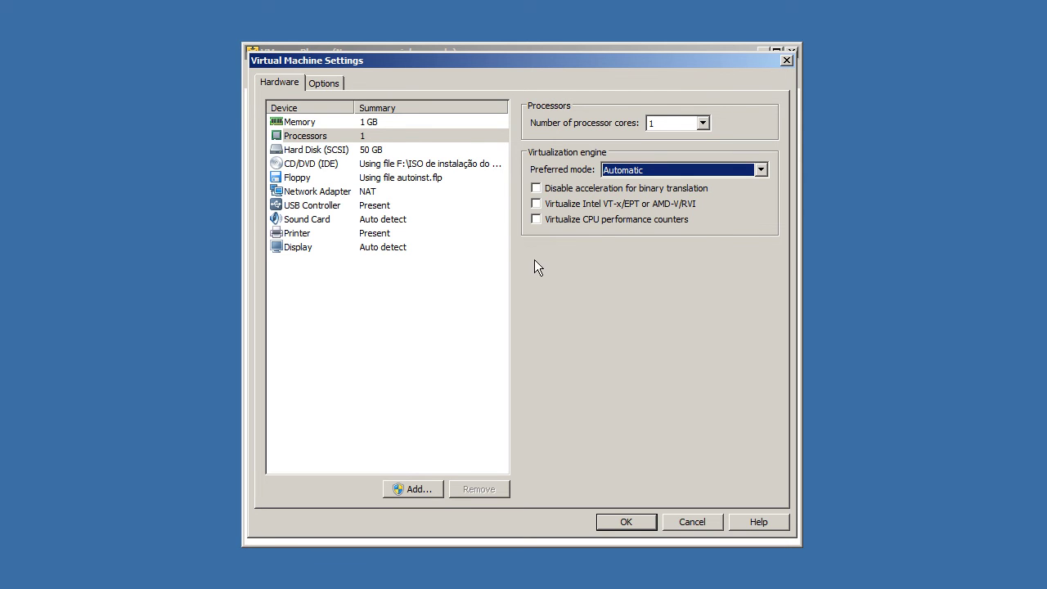
pyautogui.click(402, 150)
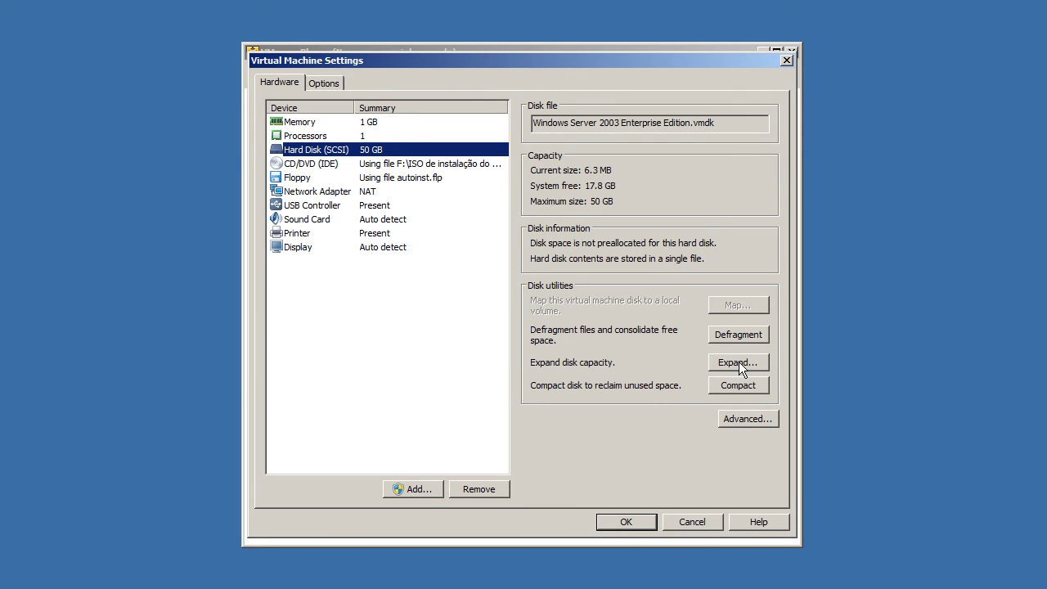
pyautogui.click(728, 419)
pyautogui.click(503, 297)
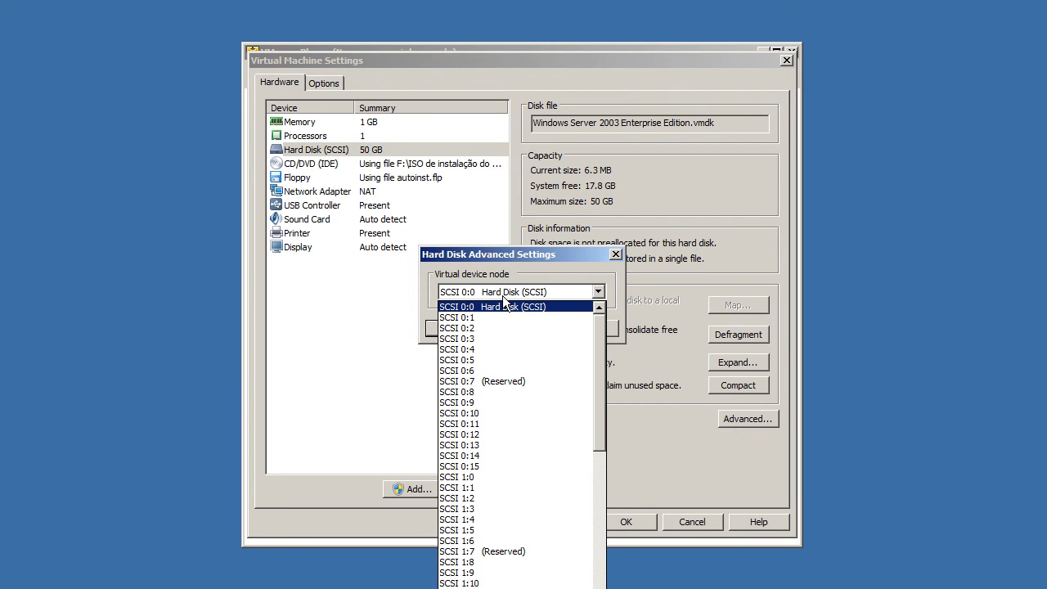
pyautogui.scroll(-5, 548, 511)
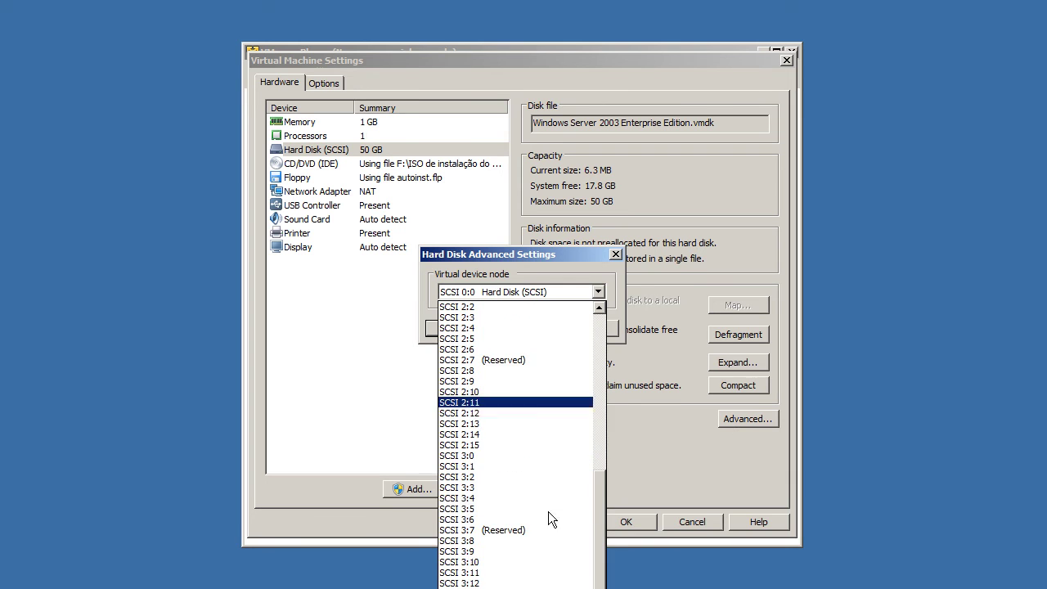
pyautogui.scroll(5, 543, 458)
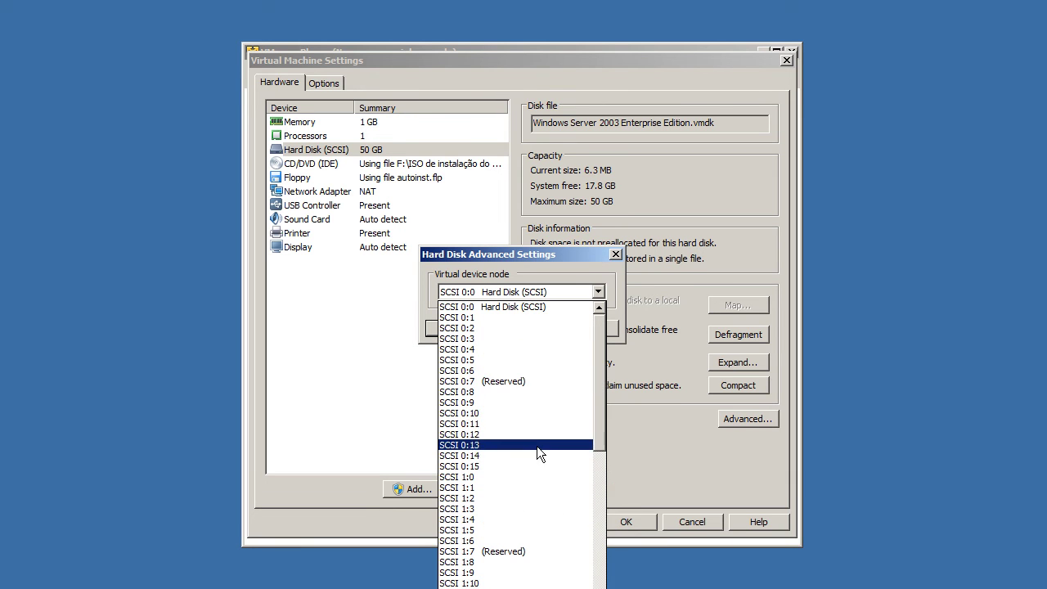
pyautogui.click(523, 307)
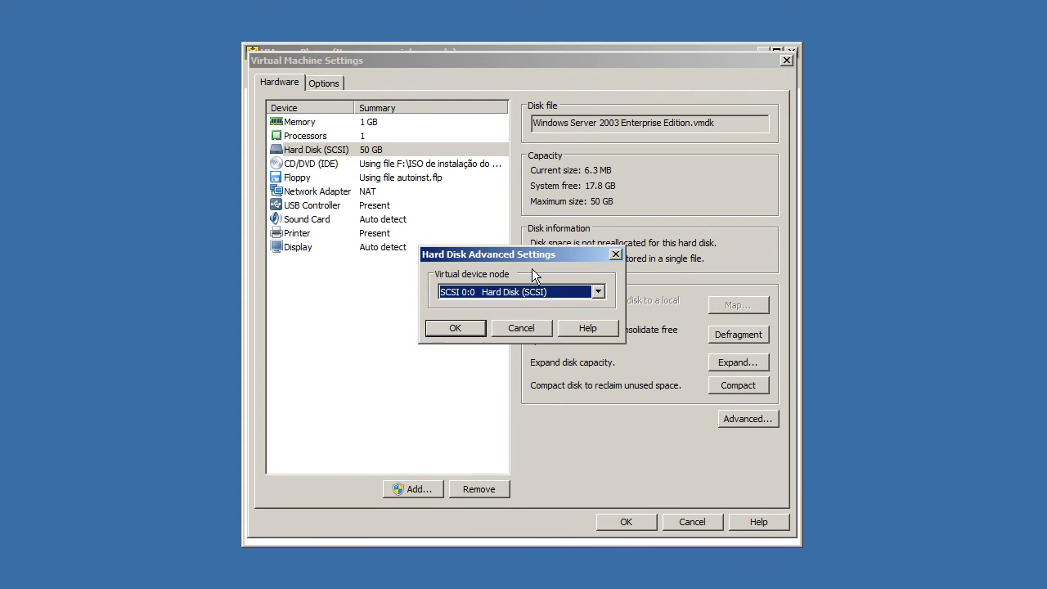
pyautogui.click(528, 331)
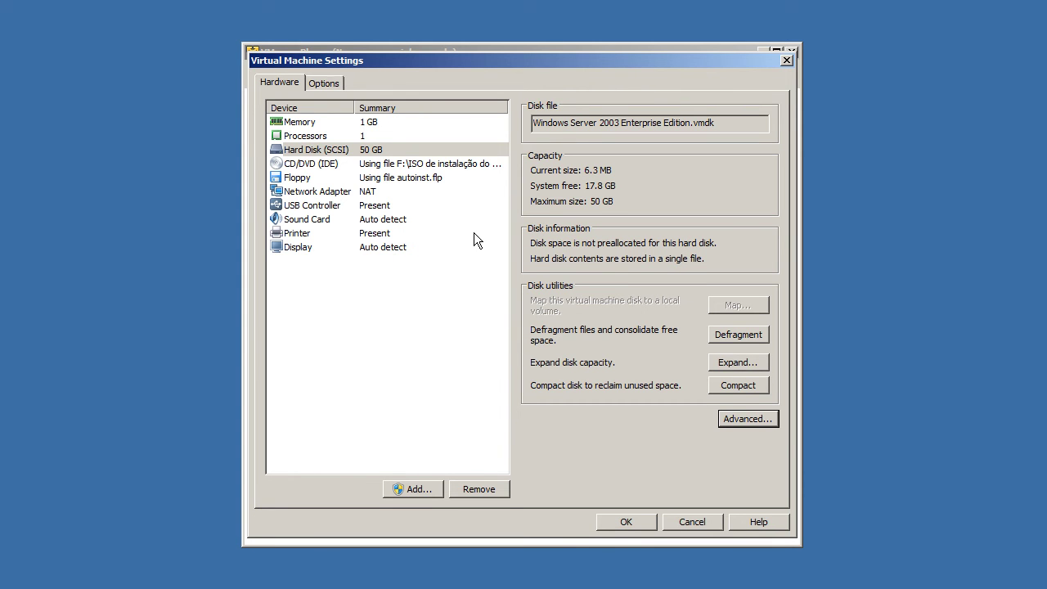
pyautogui.click(417, 164)
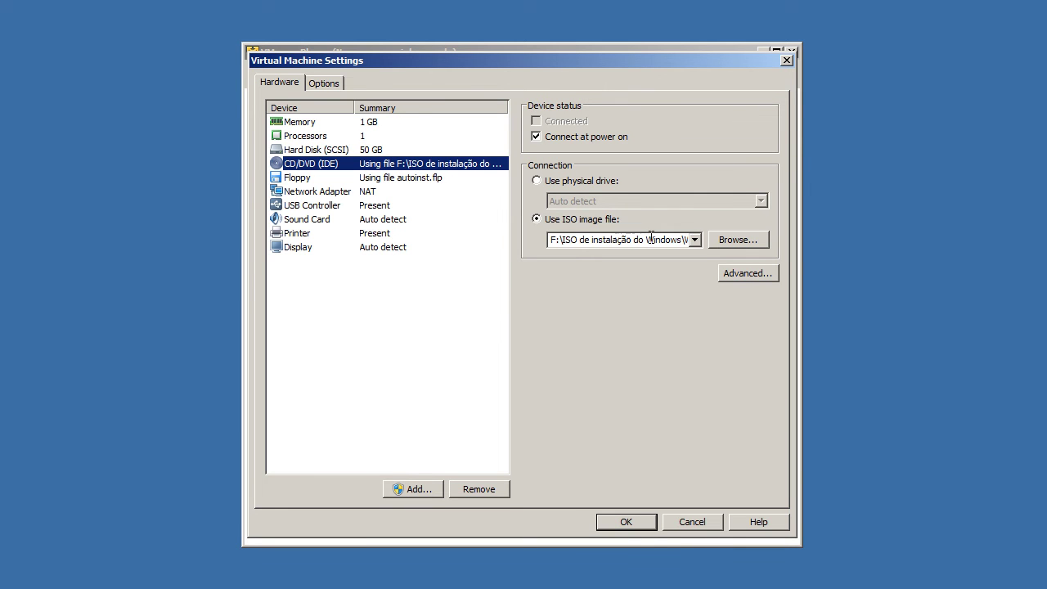
# Step: Check the CD/DVD's full ISO image path, then view the floppy drive using autoinst.flp
pyautogui.click(693, 245)
pyautogui.click(694, 244)
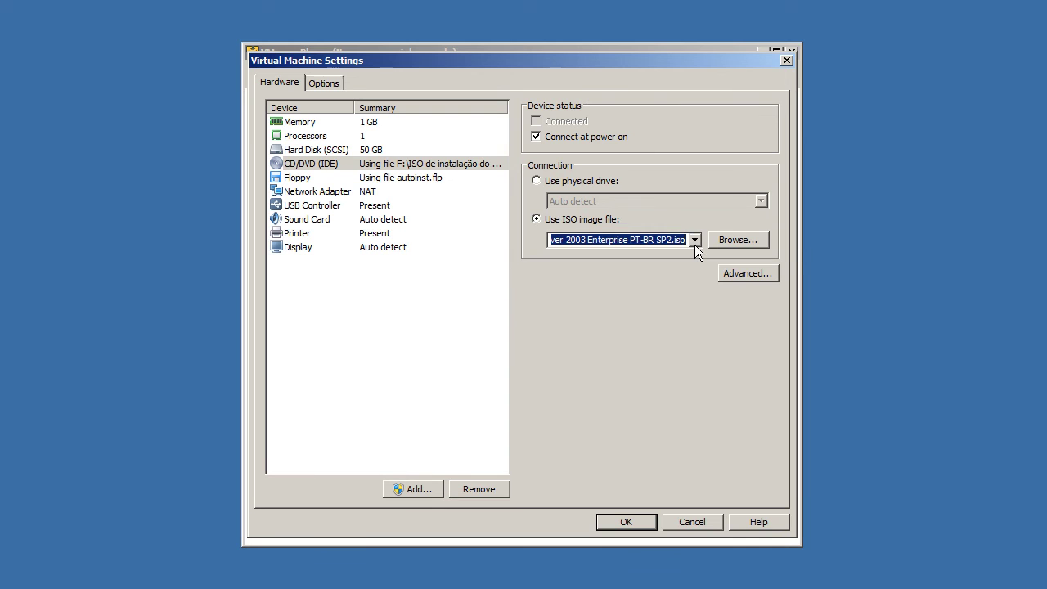
pyautogui.click(413, 179)
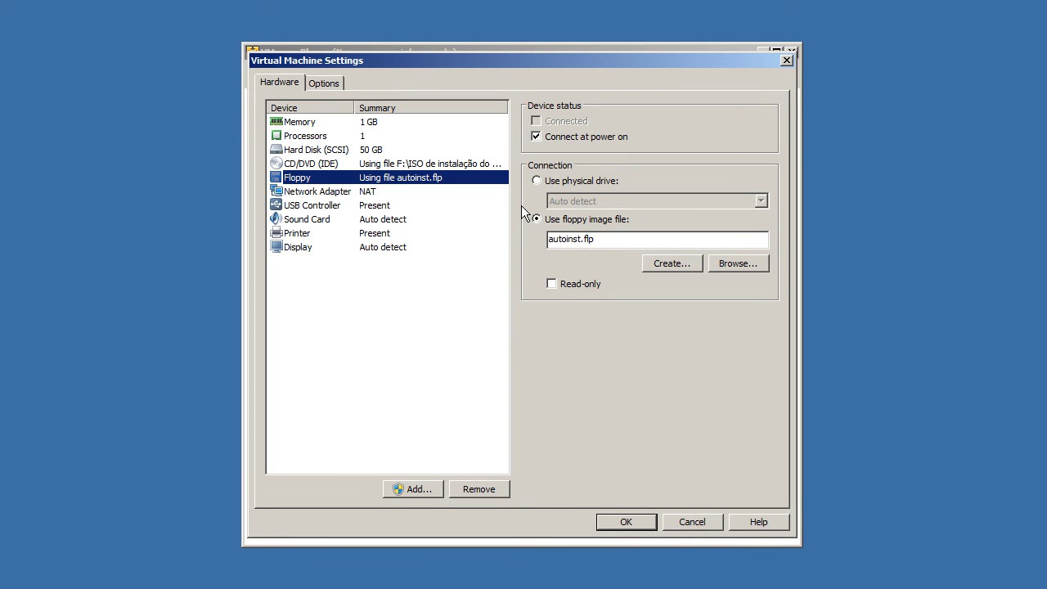
# Step: Show the Network Adapter settings, currently NAT and connecting at power on
pyautogui.click(376, 194)
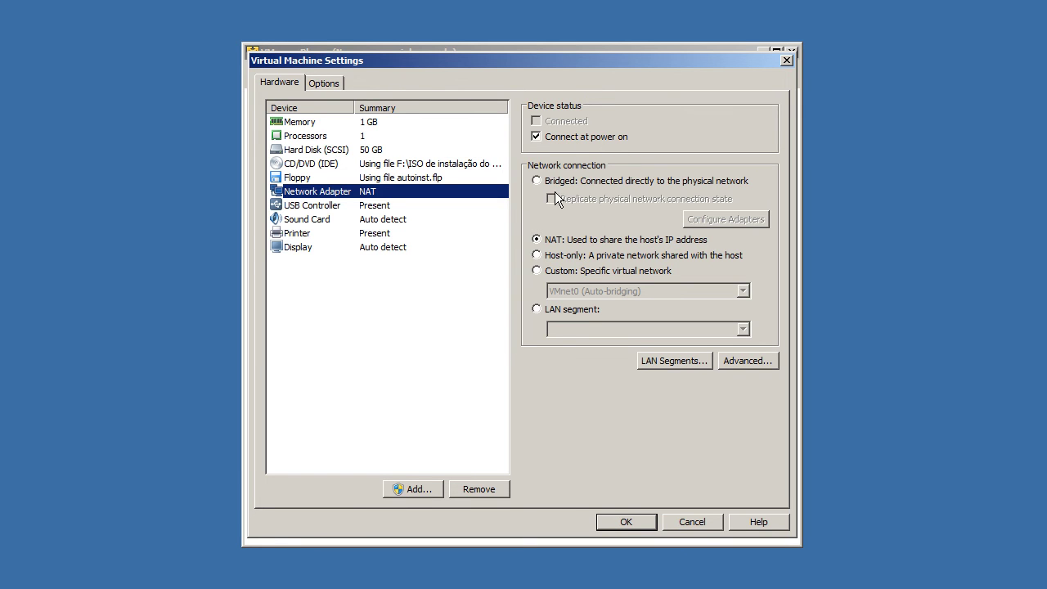
# Step: Switch the network adapter to Bridged and review its Atheros L2 Fast Ethernet bridging
pyautogui.click(655, 183)
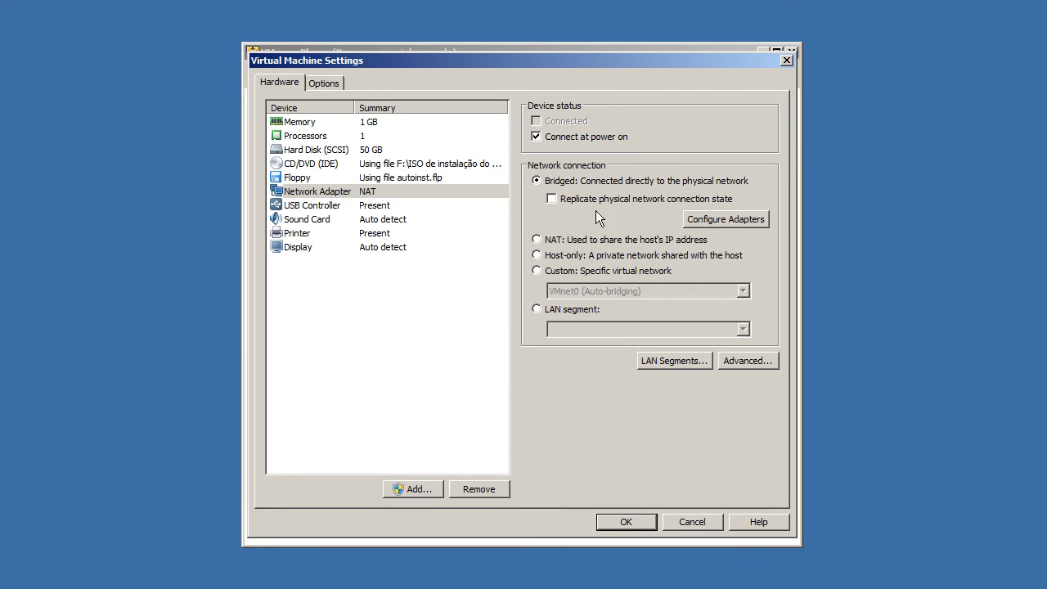
pyautogui.click(711, 221)
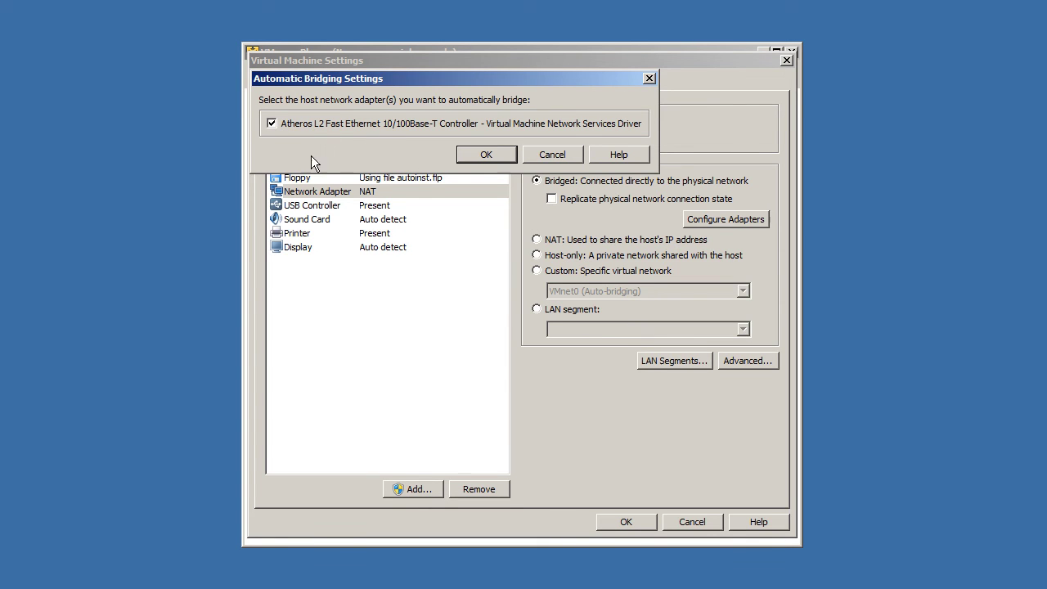
# Step: Close Automatic Bridging Settings, try NAT mode, and open the host's Network Connections window
pyautogui.click(652, 79)
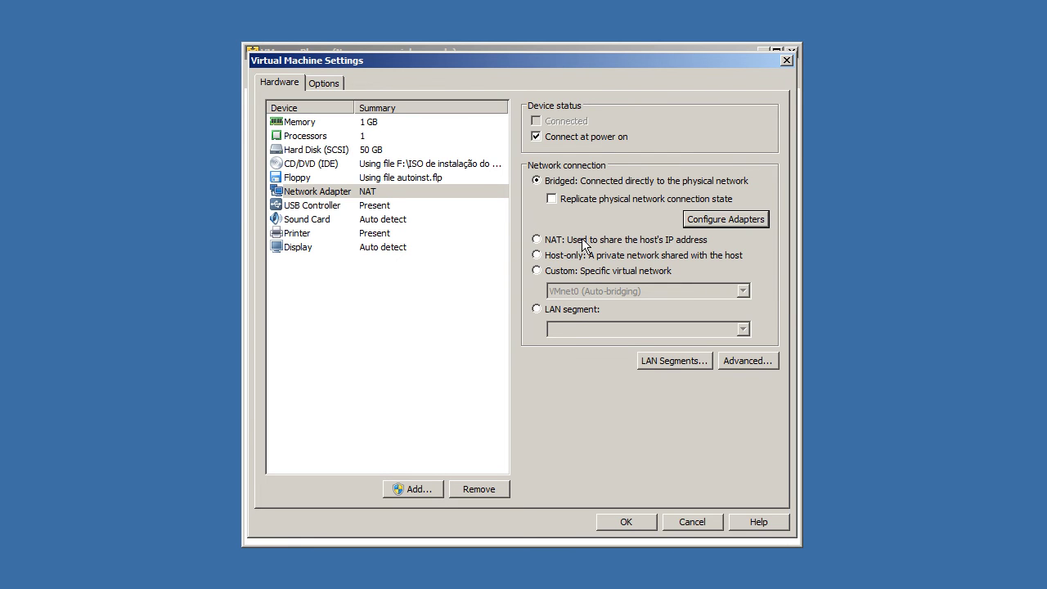
pyautogui.click(582, 242)
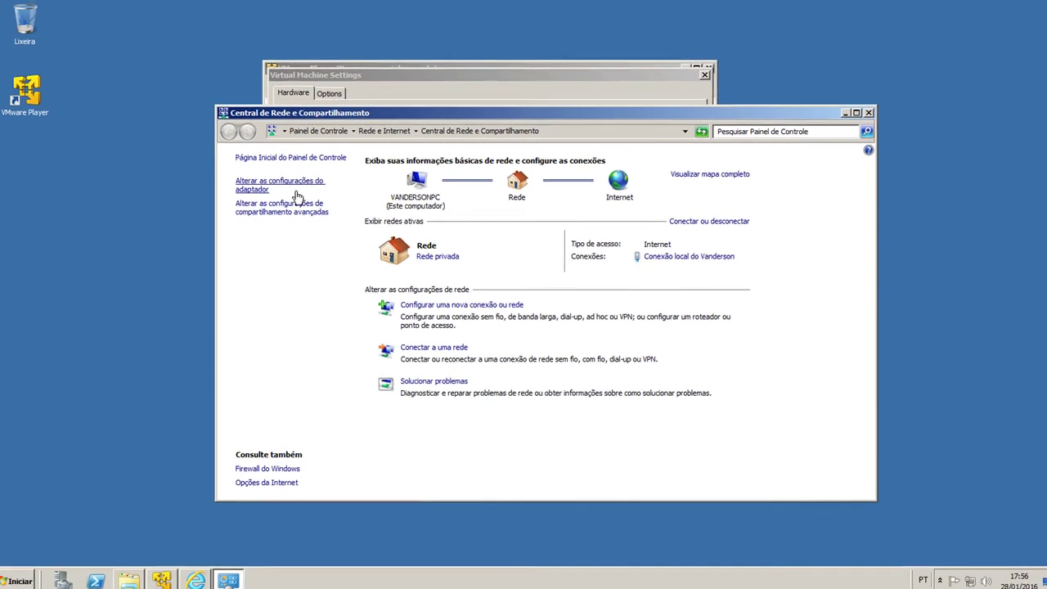
pyautogui.click(296, 194)
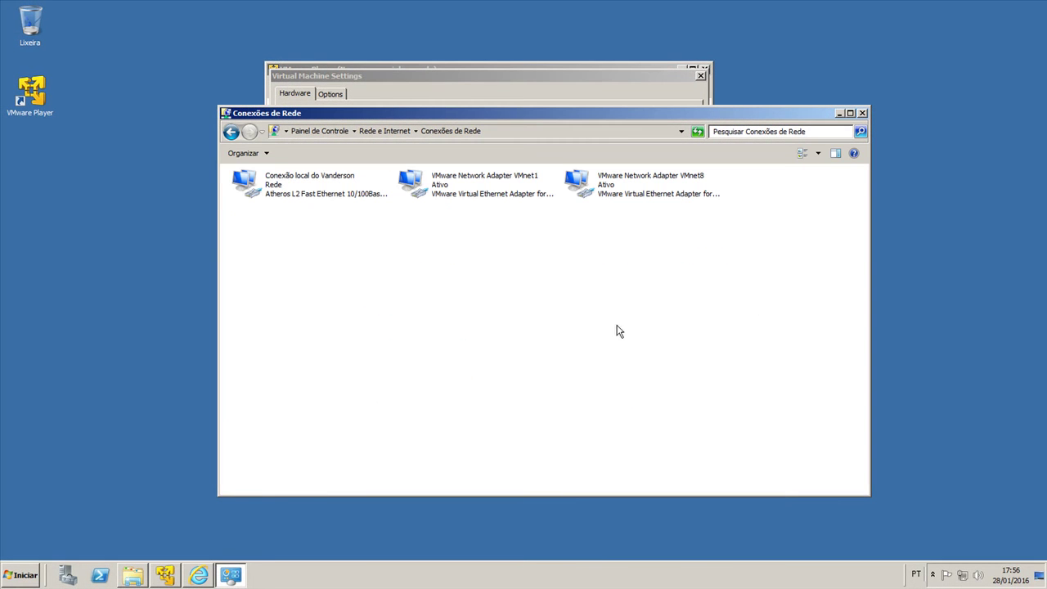
# Step: Select the VMnet1 and VMnet8 adapters, deselect them, and close Network Connections
pyautogui.click(477, 189)
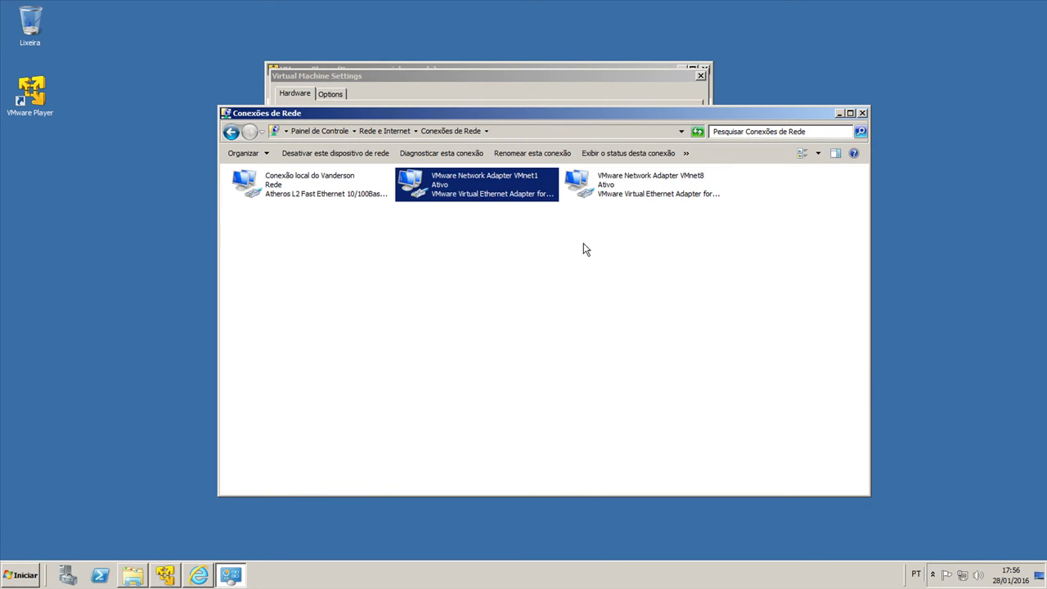
pyautogui.press('Right')
pyautogui.moveTo(676, 274); pyautogui.dragTo(471, 168)
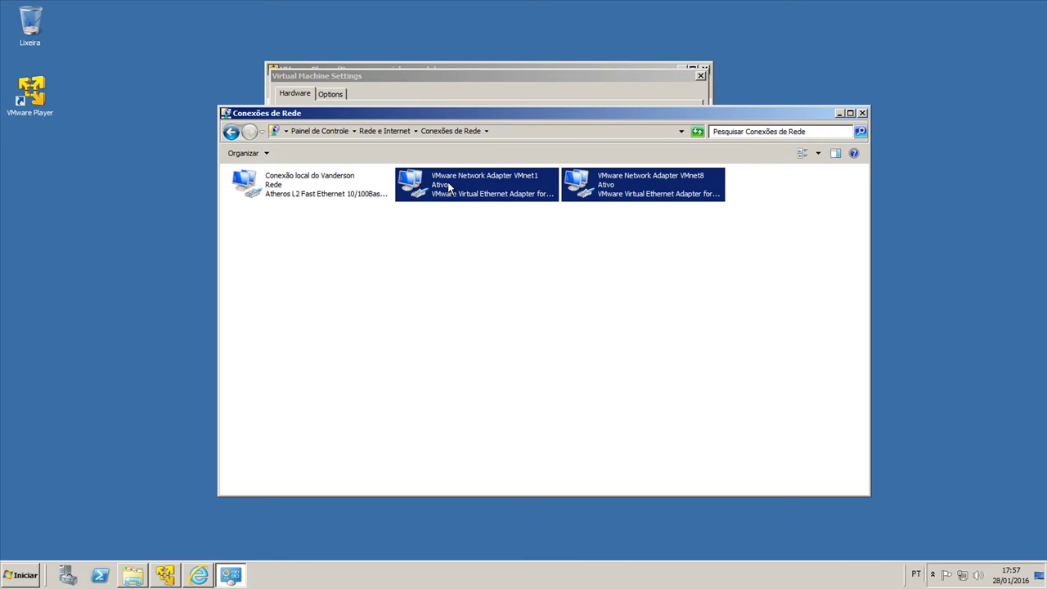
pyautogui.click(710, 287)
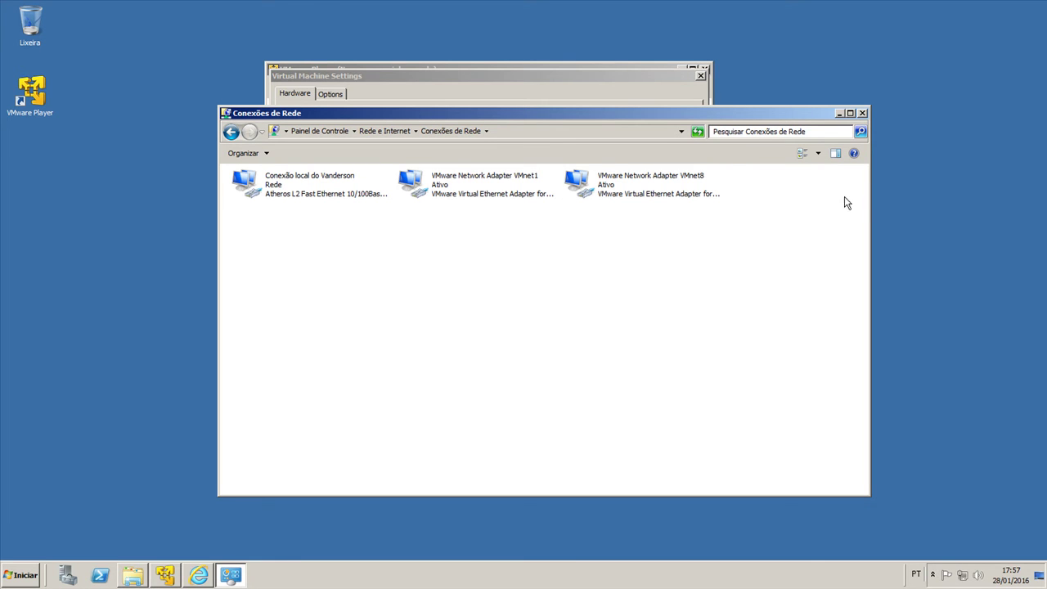
pyautogui.click(862, 114)
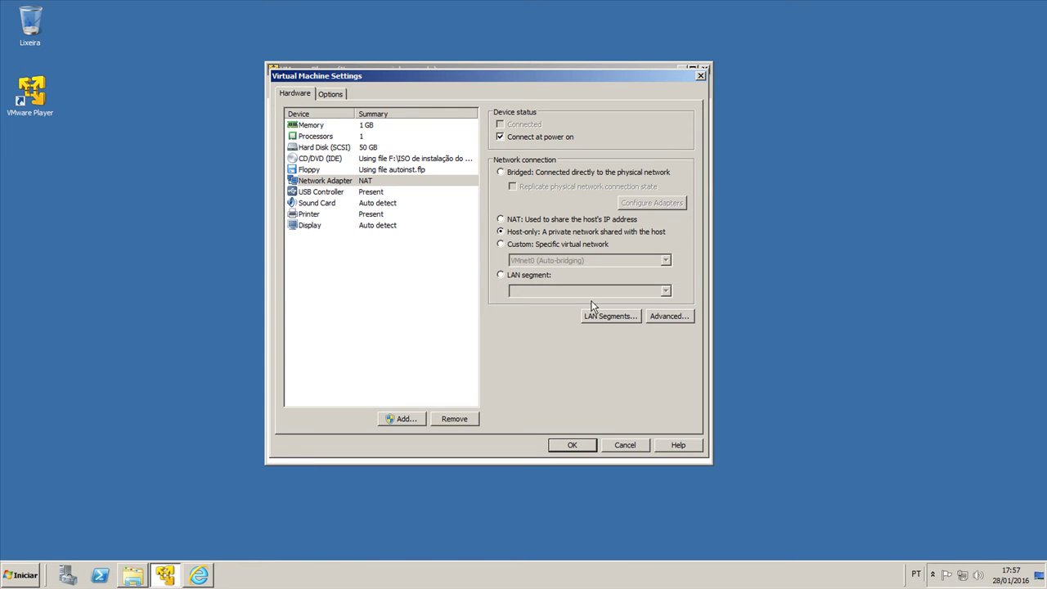
# Step: Try the Custom virtual network and LAN segment options, closing both lists unchanged
pyautogui.click(520, 246)
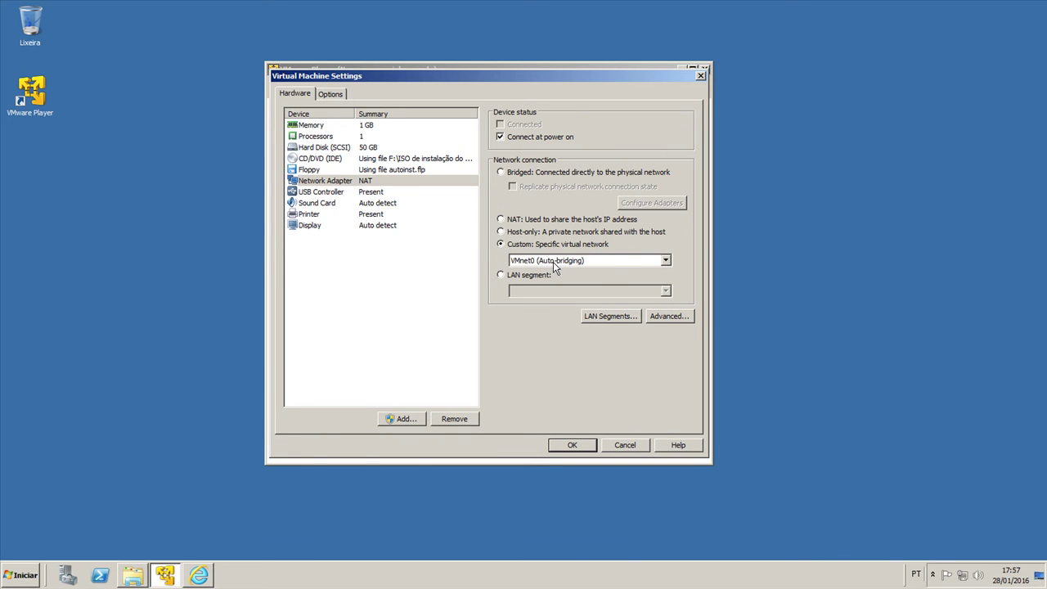
pyautogui.click(553, 261)
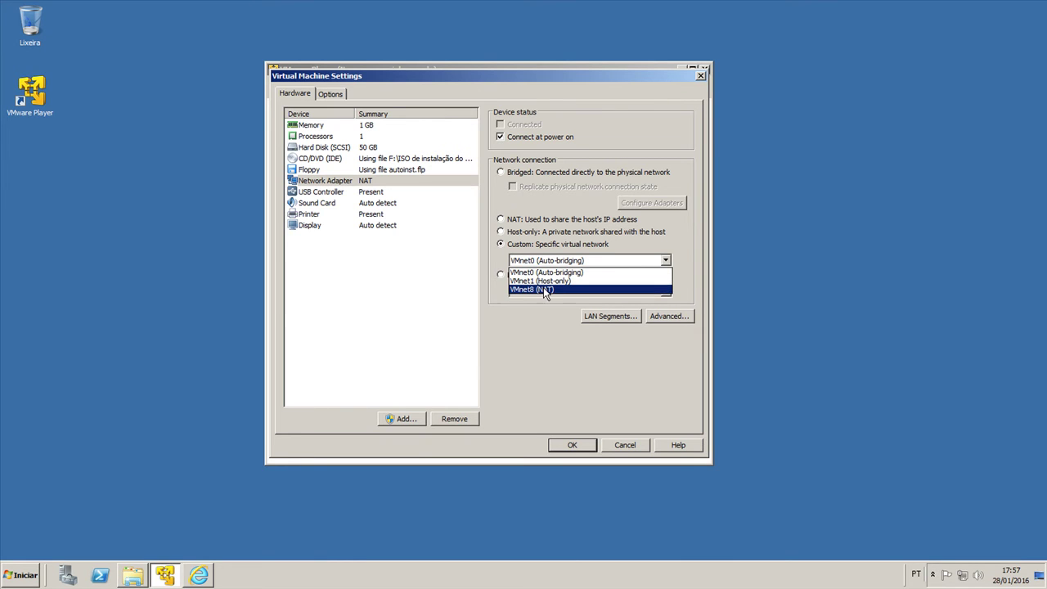
pyautogui.click(537, 318)
pyautogui.click(524, 282)
pyautogui.click(609, 315)
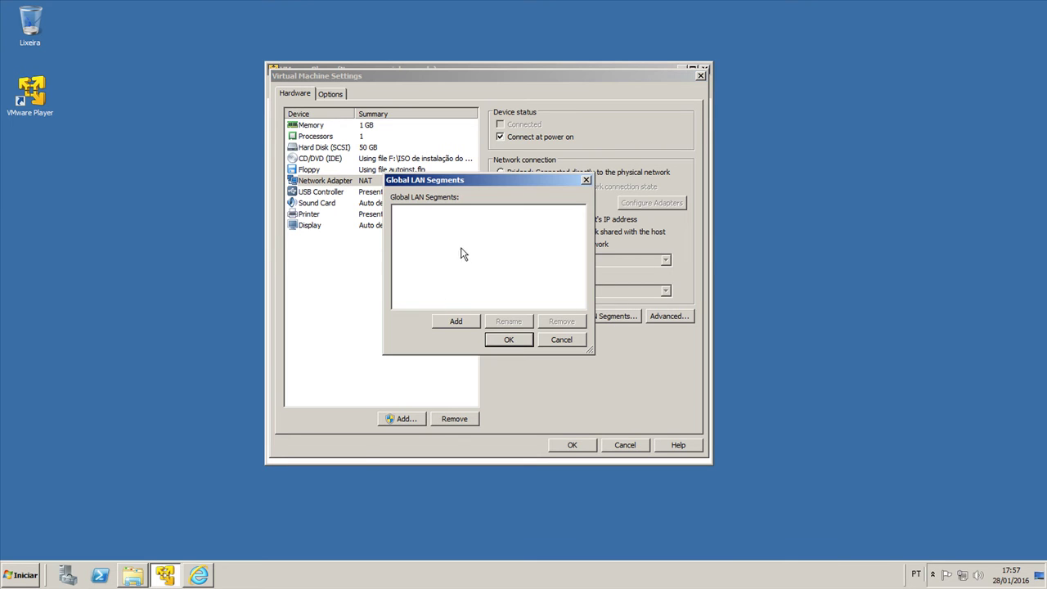
pyautogui.click(561, 338)
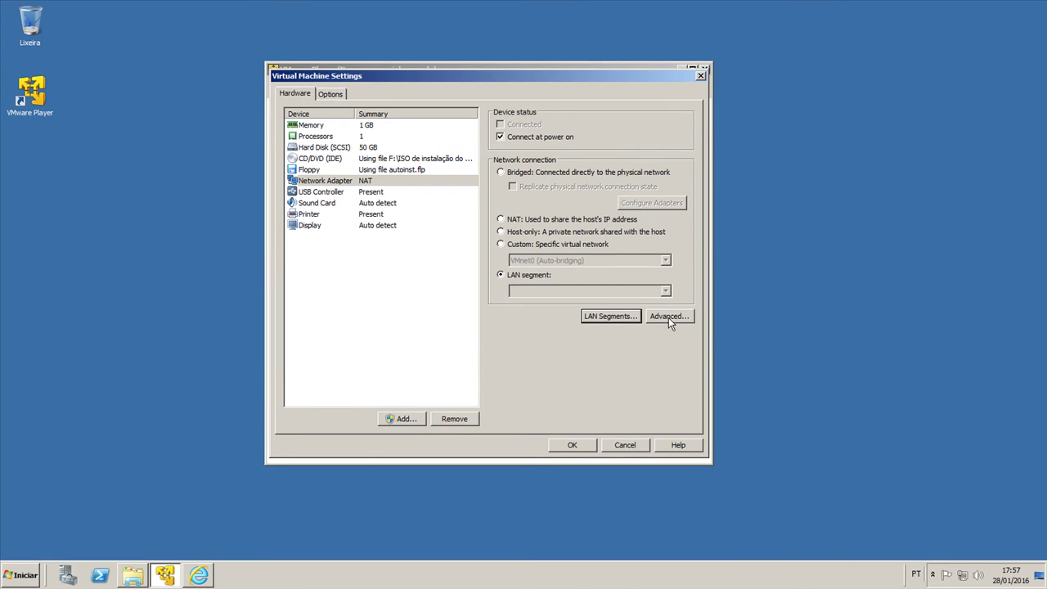
# Step: Review the adapter's advanced bandwidth and MAC settings, then set the connection to NAT
pyautogui.click(666, 317)
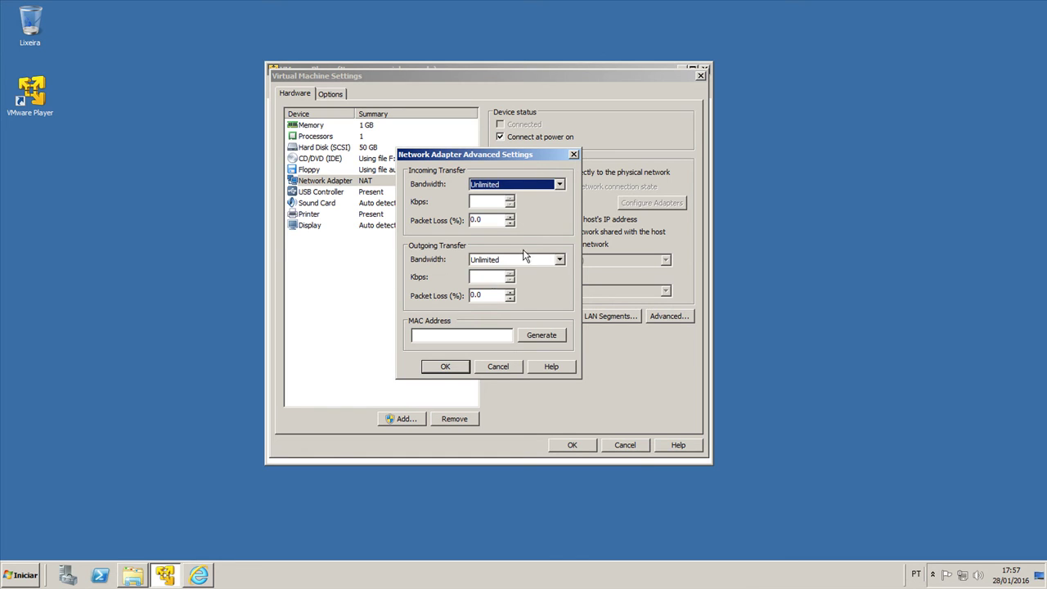
pyautogui.click(574, 155)
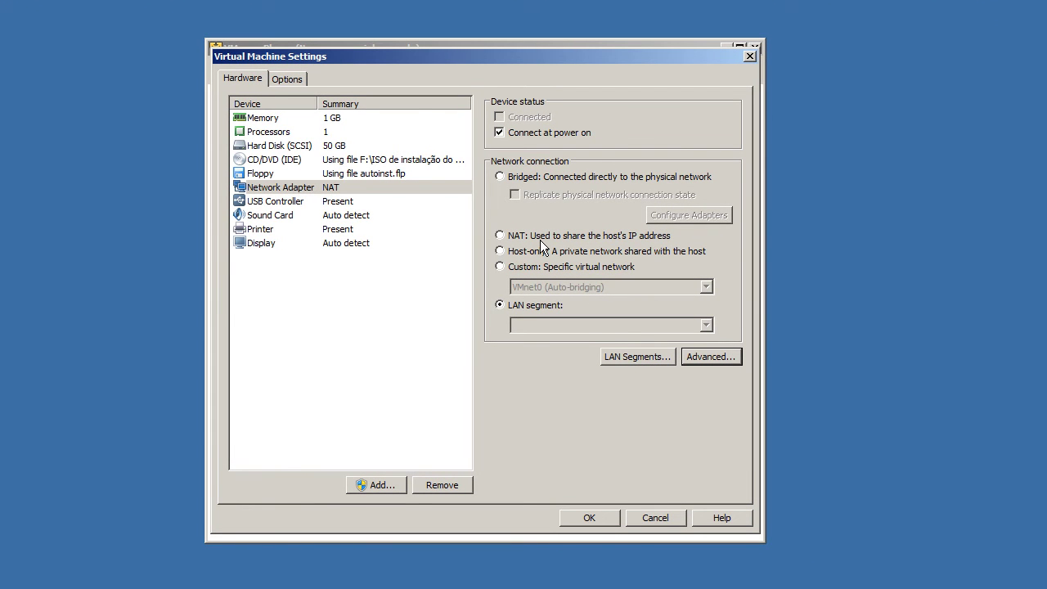
pyautogui.click(540, 240)
pyautogui.click(382, 203)
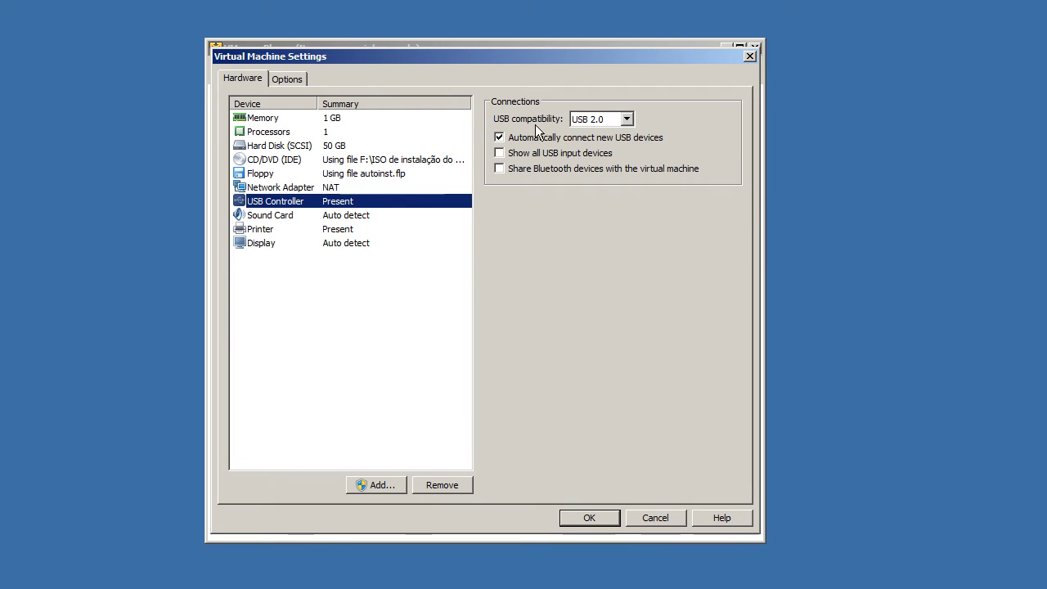
# Step: Switch USB compatibility to USB 3.0, then back to USB 2.0
pyautogui.click(586, 122)
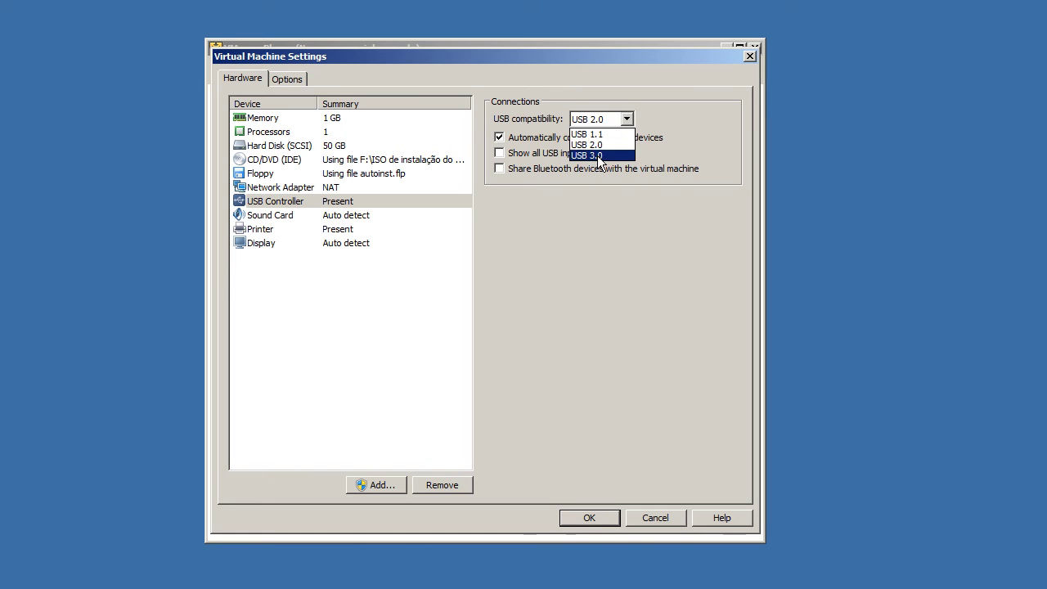
pyautogui.click(596, 155)
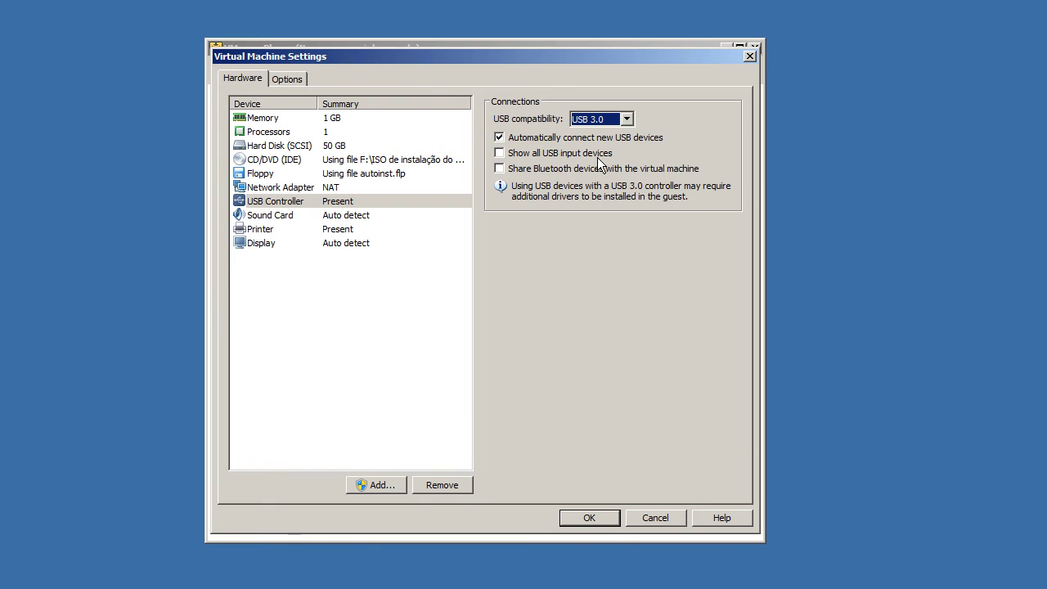
pyautogui.click(594, 120)
pyautogui.click(588, 143)
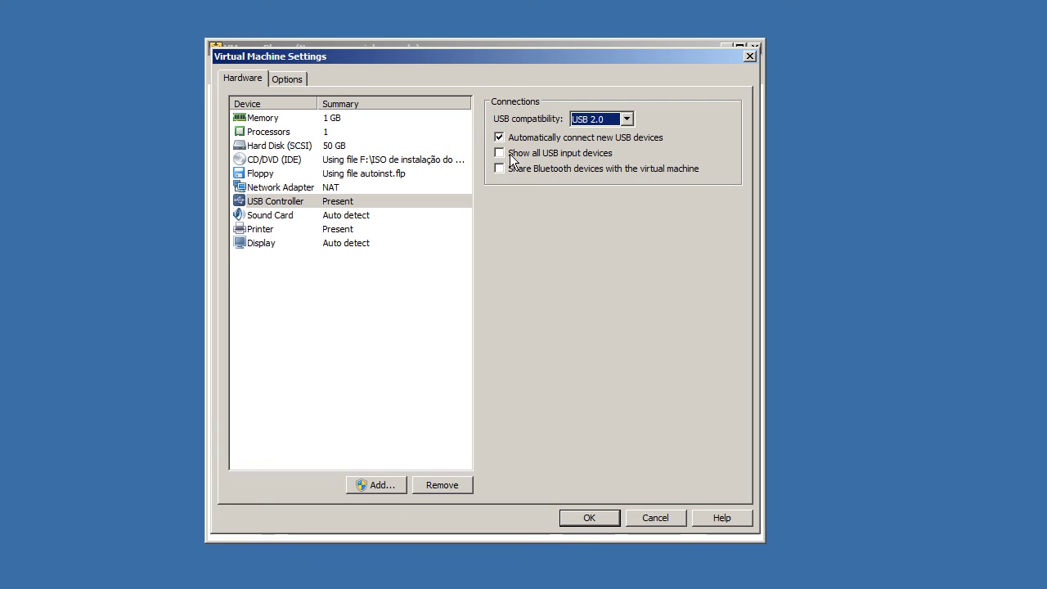
# Step: Show all USB input devices to the VM and stop sharing Bluetooth devices
pyautogui.click(544, 155)
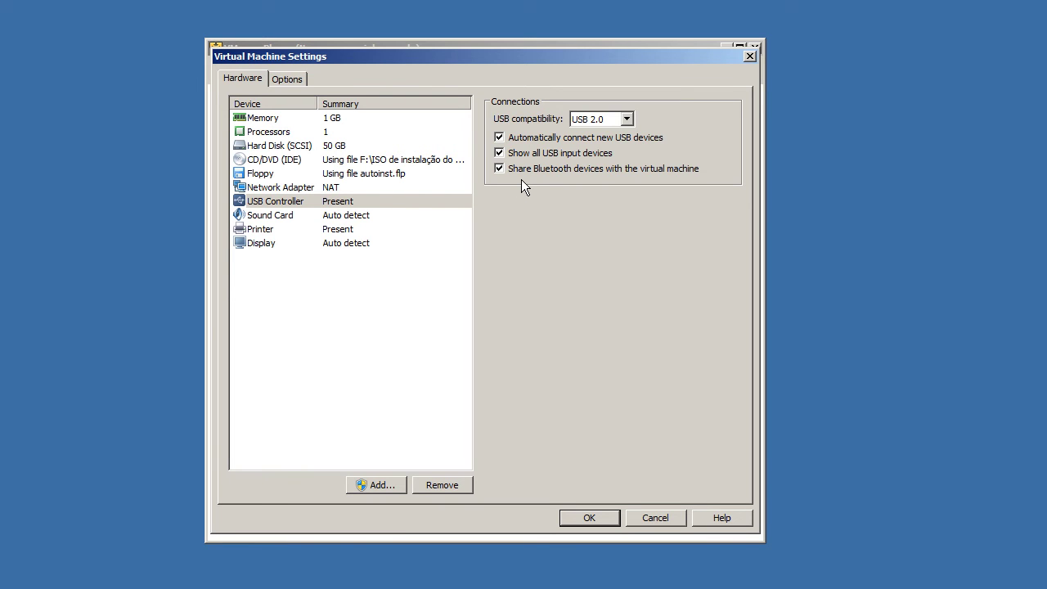
pyautogui.click(517, 171)
pyautogui.click(385, 219)
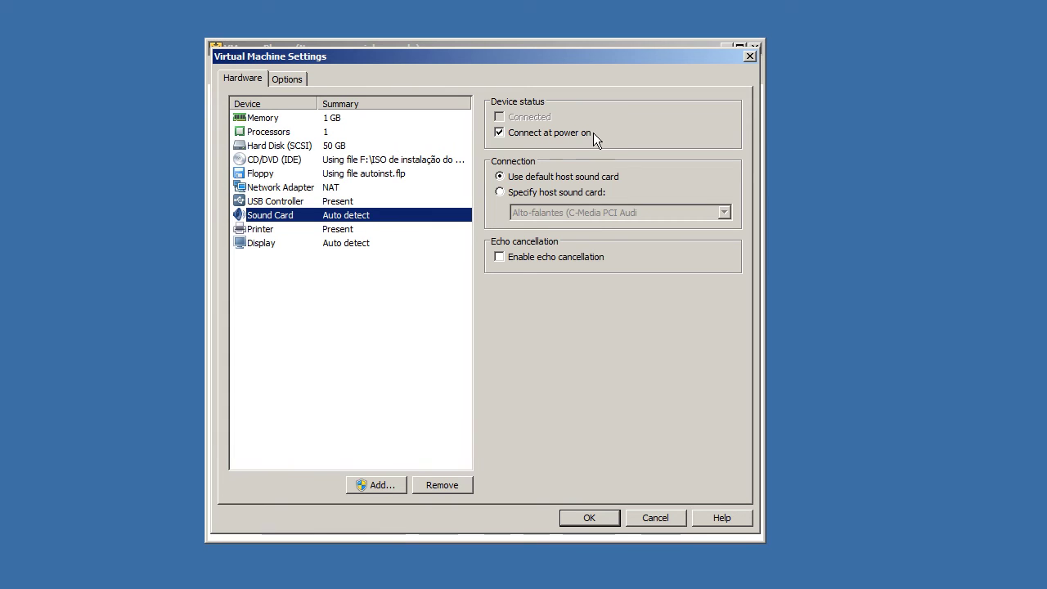
# Step: Try specifying the C-Media host sound card, then revert to the default host sound card
pyautogui.click(504, 175)
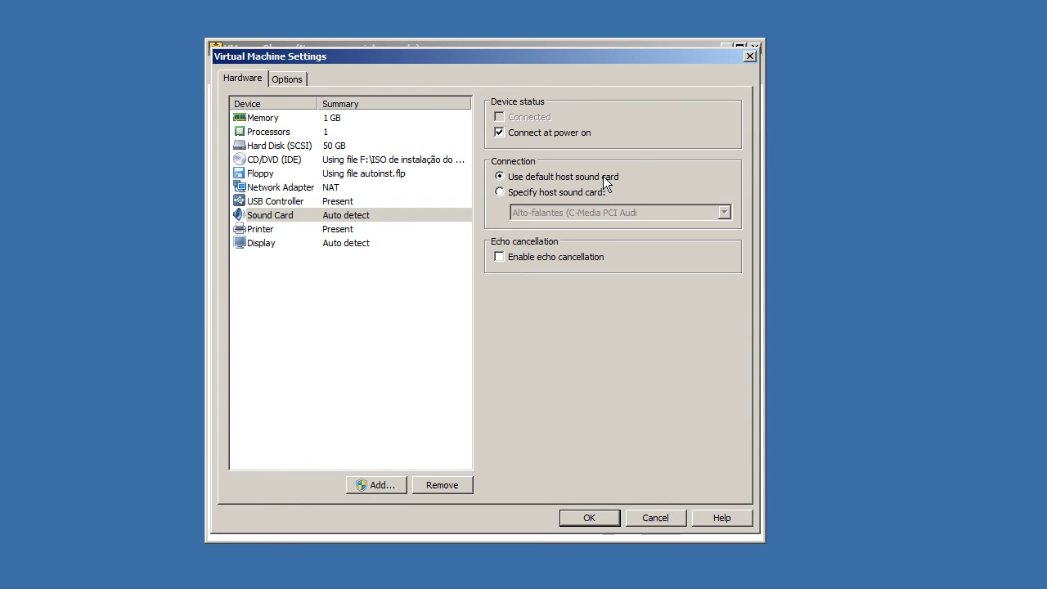
pyautogui.click(566, 193)
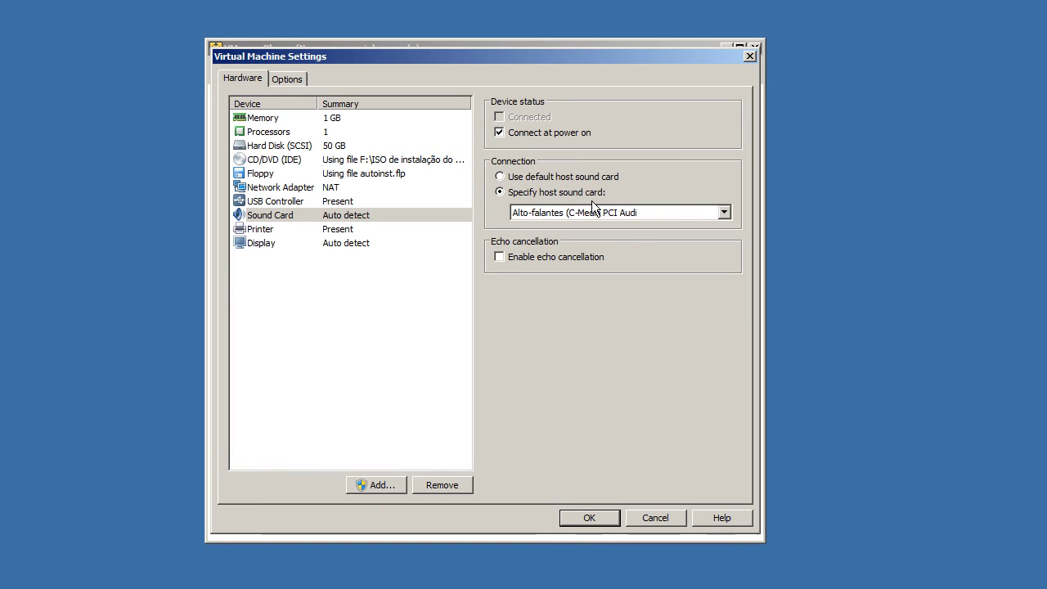
pyautogui.click(593, 214)
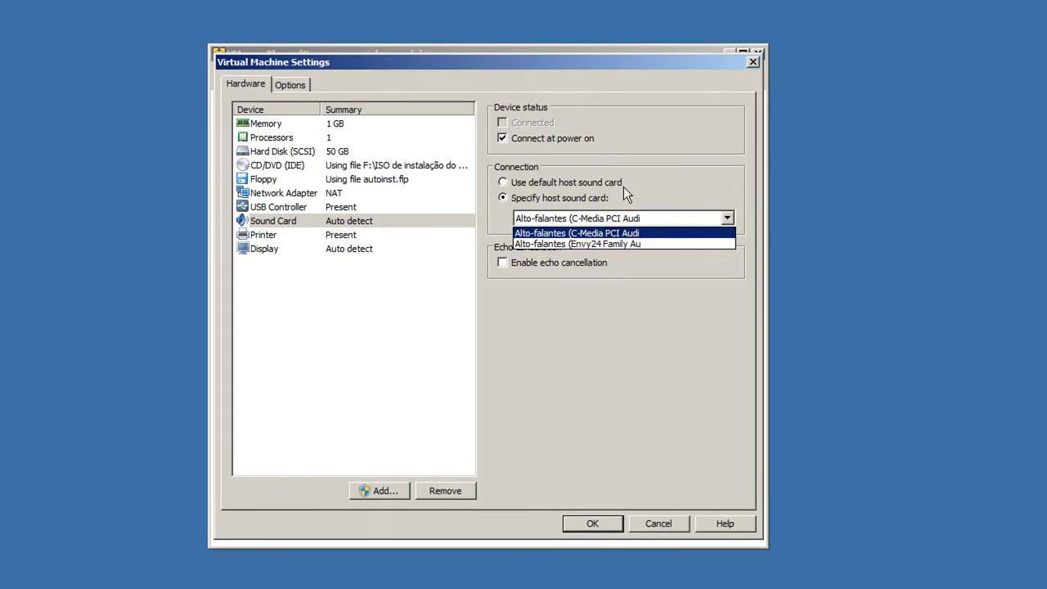
pyautogui.click(621, 235)
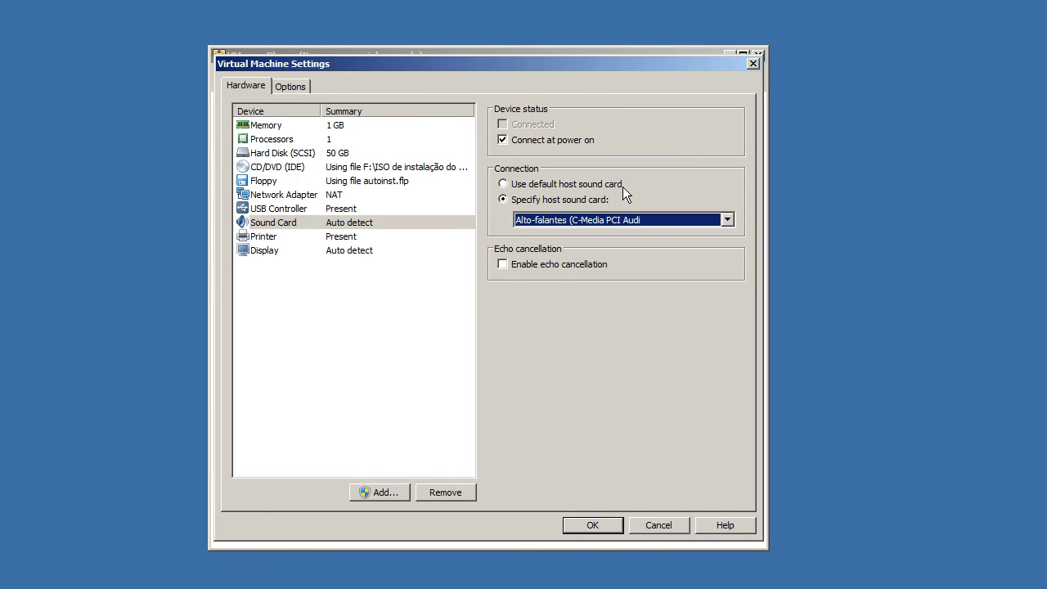
pyautogui.click(570, 186)
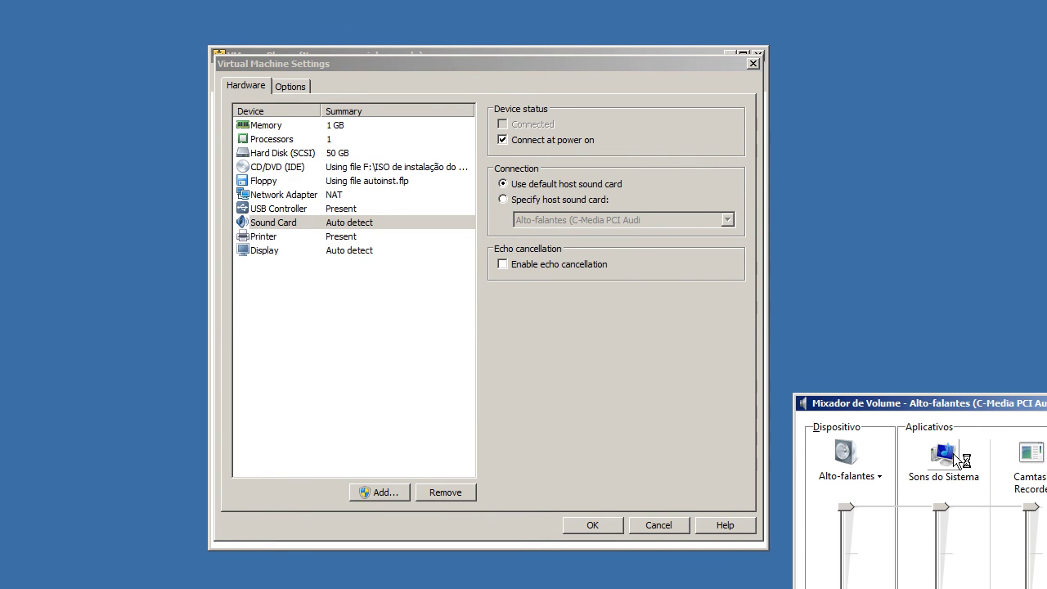
# Step: Check the host's Som playback devices, select the C-Media speakers, then close Som and Volume Mixer
pyautogui.click(110, 144)
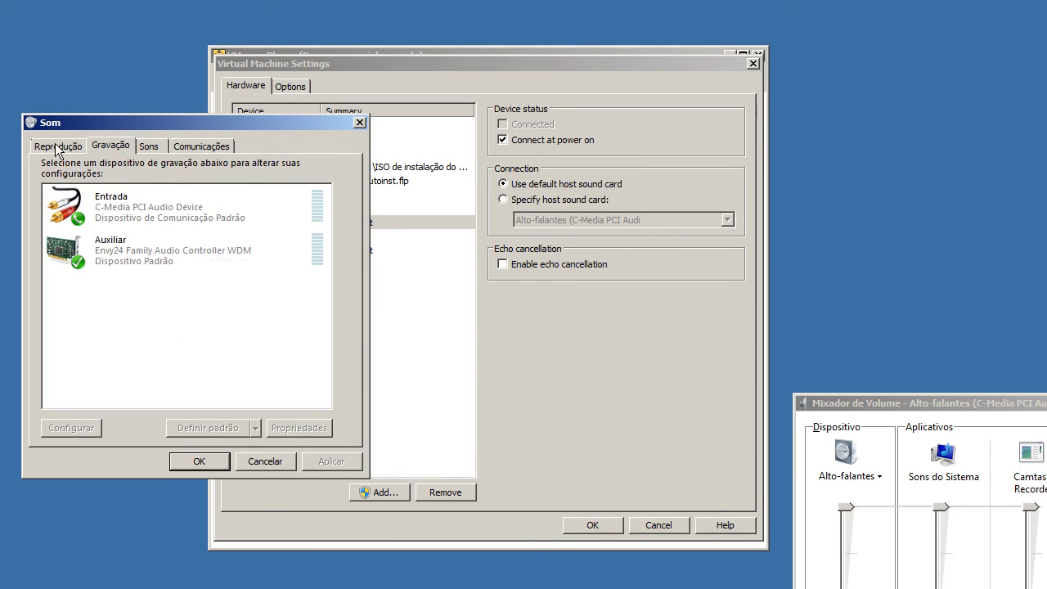
pyautogui.click(58, 146)
pyautogui.click(135, 209)
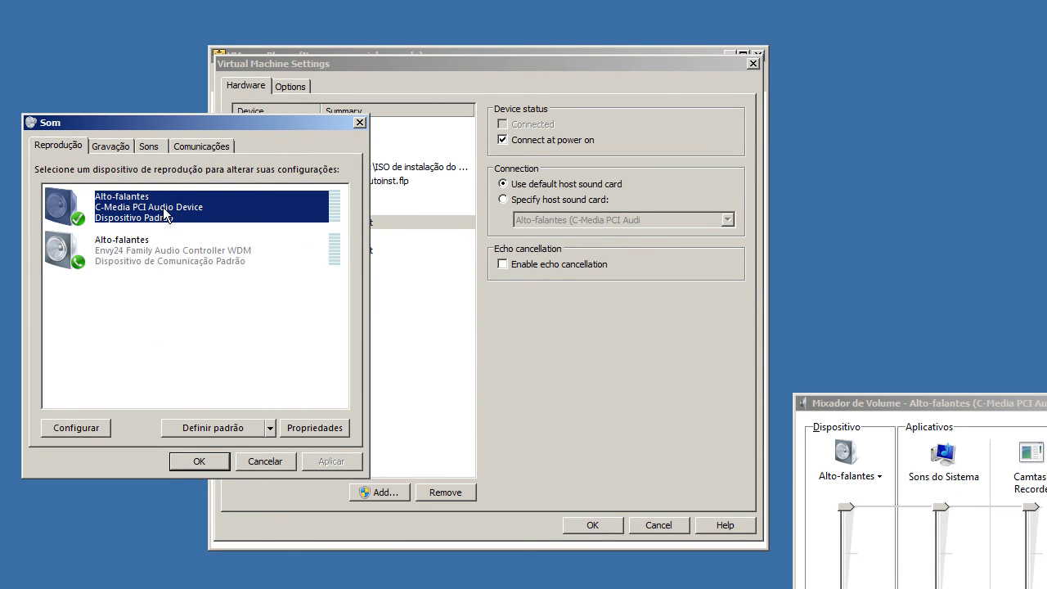
pyautogui.press('Escape')
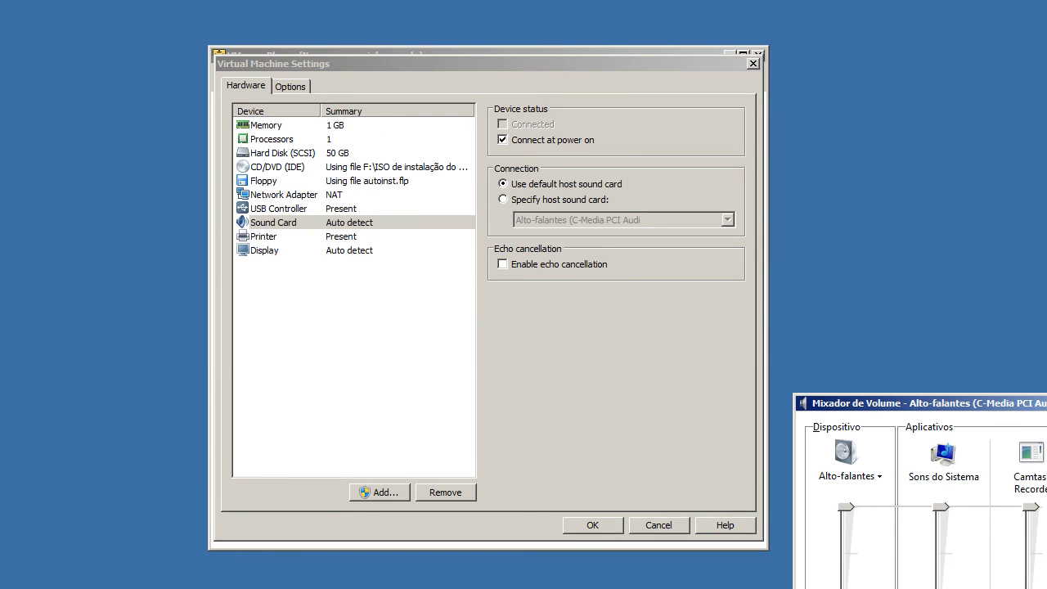
pyautogui.press('Escape')
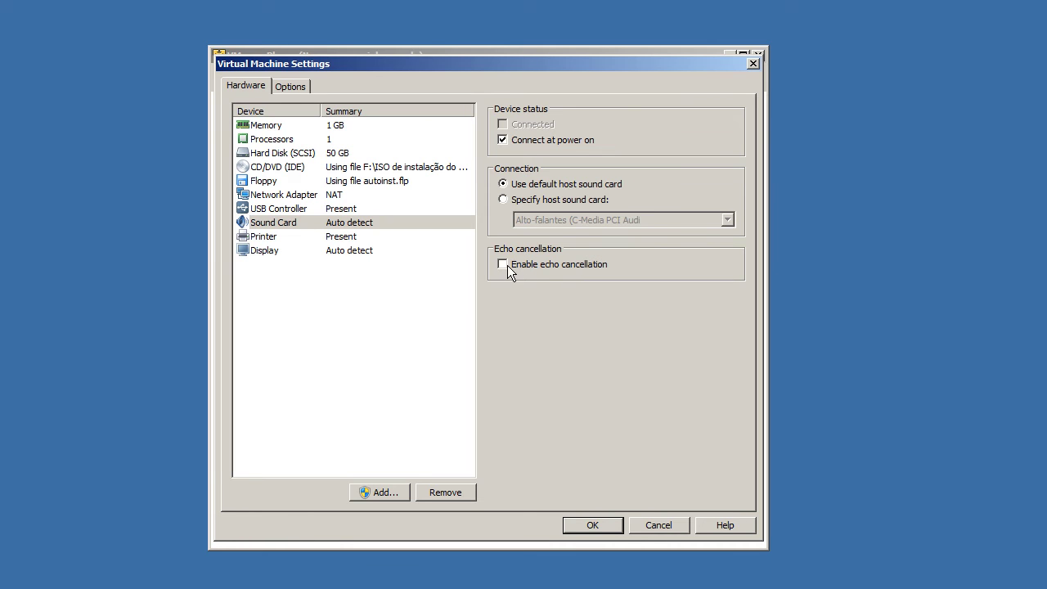
# Step: Show the Printer device, which connects at power on via serial port 1
pyautogui.click(367, 240)
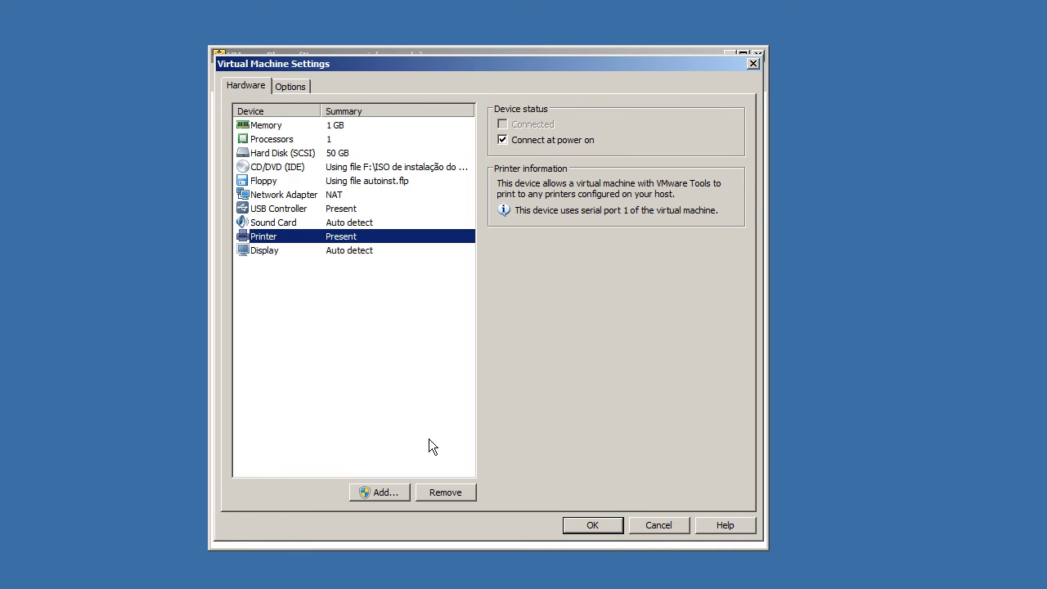
# Step: Show the Display settings and turn on Accelerate 3D graphics
pyautogui.press('Down')
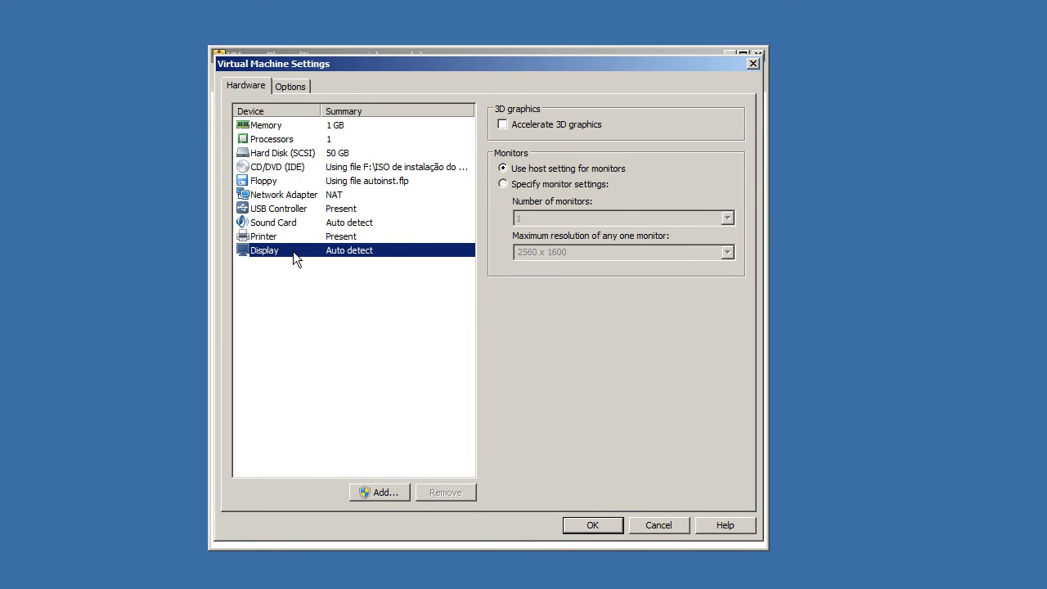
pyautogui.click(541, 125)
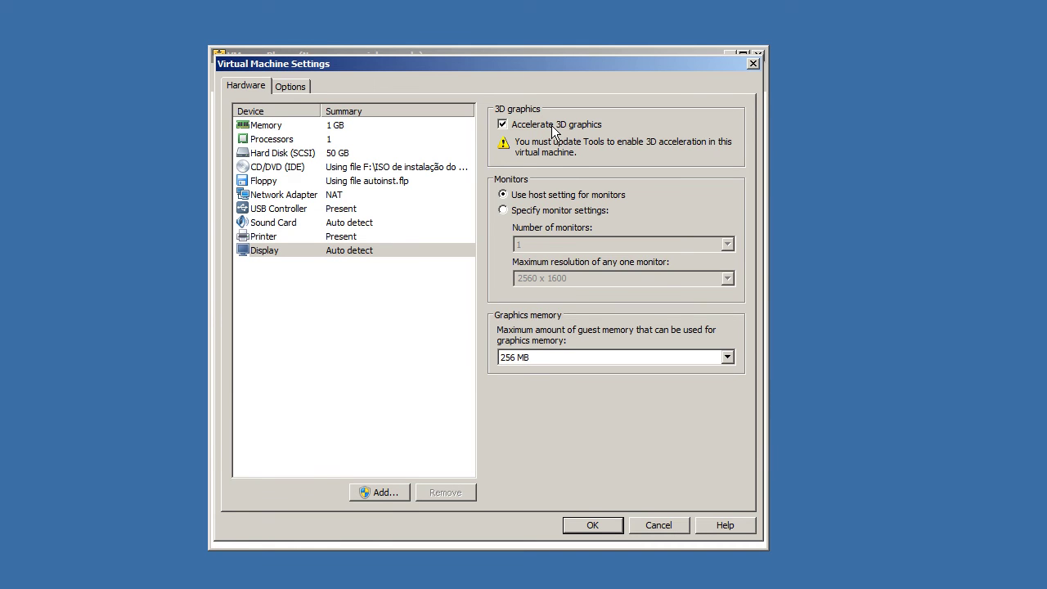
pyautogui.click(551, 126)
pyautogui.click(541, 128)
# Step: Set the graphics memory to 32 MB after trying other sizes such as 2 GB
pyautogui.click(540, 359)
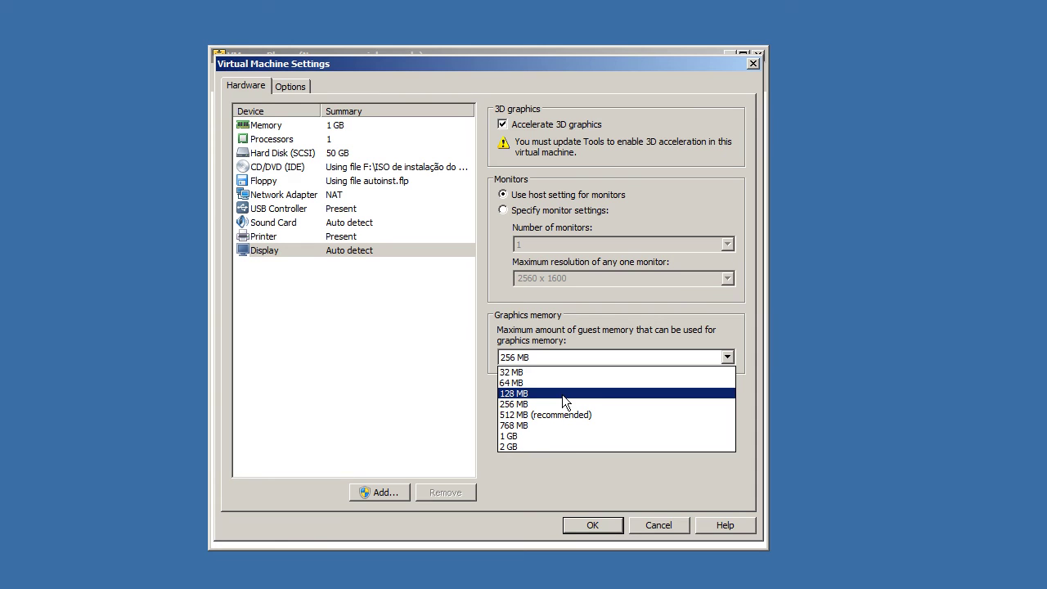
pyautogui.click(524, 373)
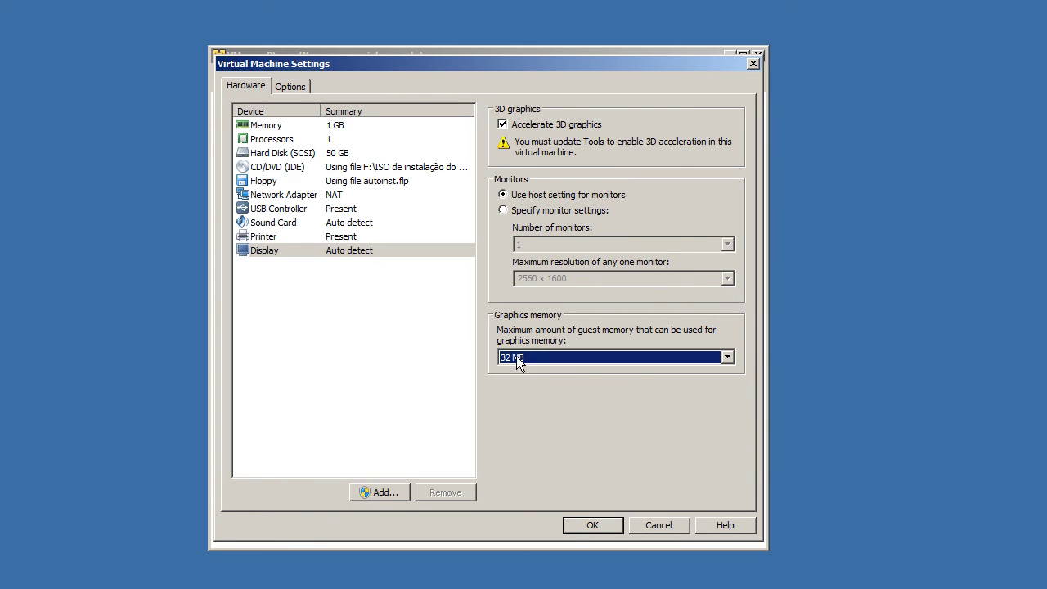
pyautogui.click(522, 357)
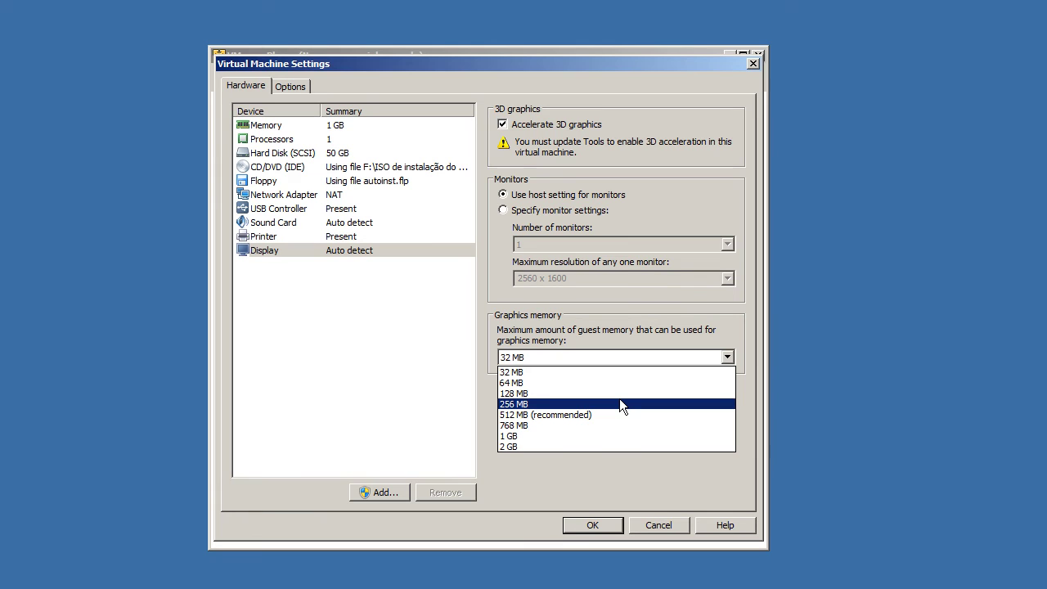
pyautogui.click(584, 372)
pyautogui.click(583, 362)
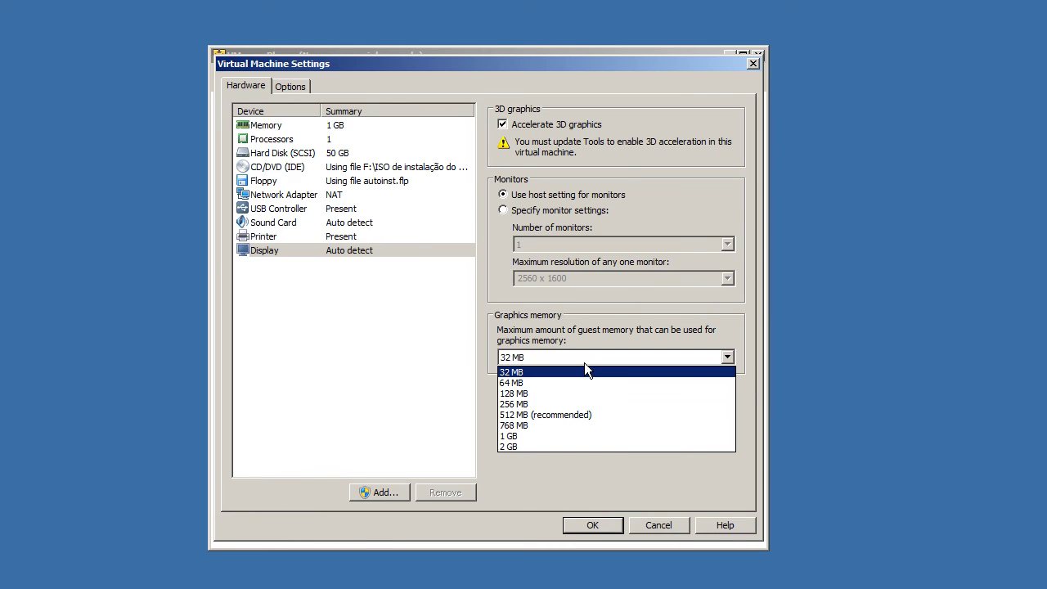
pyautogui.click(529, 445)
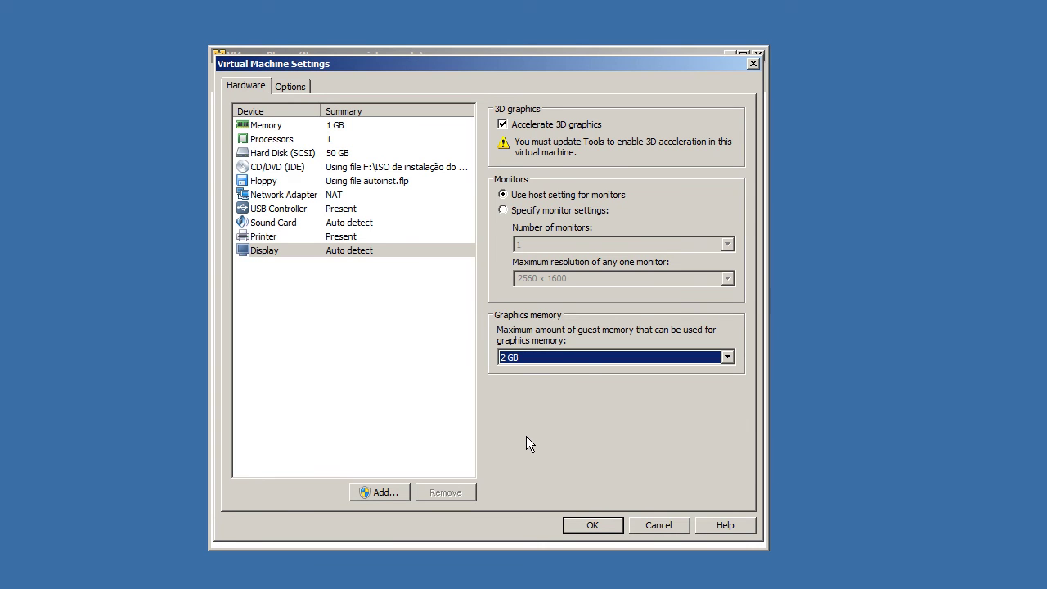
pyautogui.click(582, 357)
pyautogui.click(578, 370)
# Step: Turn off 3D acceleration and specify monitor settings manually with 1 monitor
pyautogui.click(530, 127)
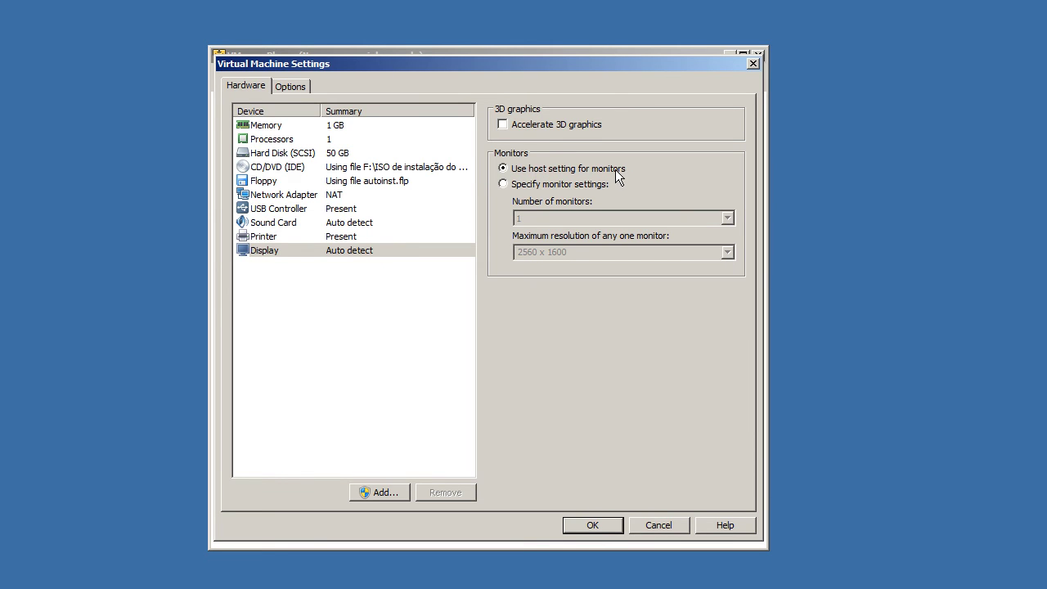
pyautogui.click(575, 185)
pyautogui.click(572, 219)
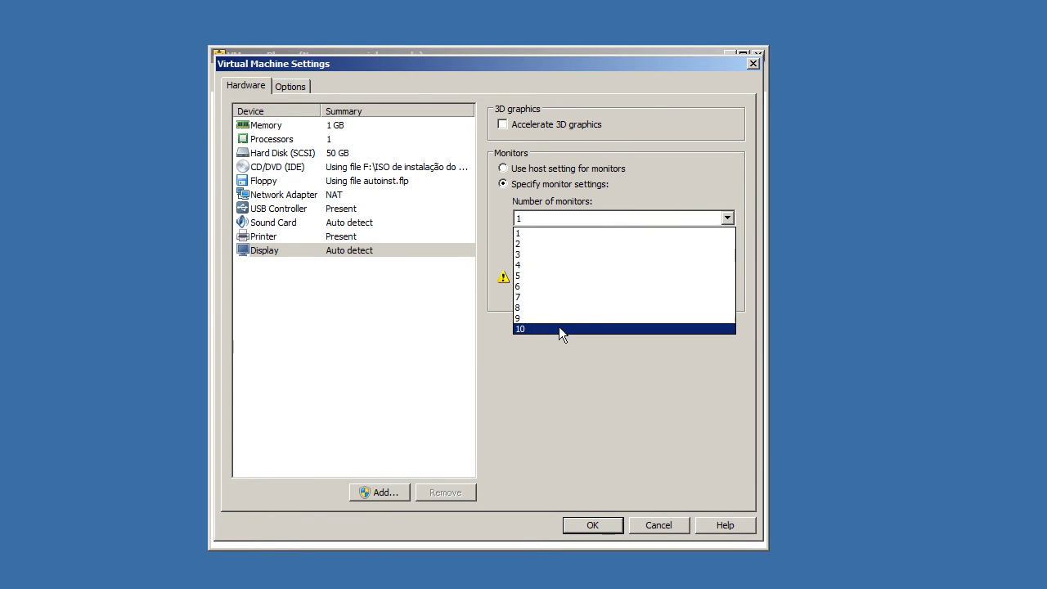
pyautogui.click(559, 328)
pyautogui.click(573, 220)
pyautogui.click(567, 234)
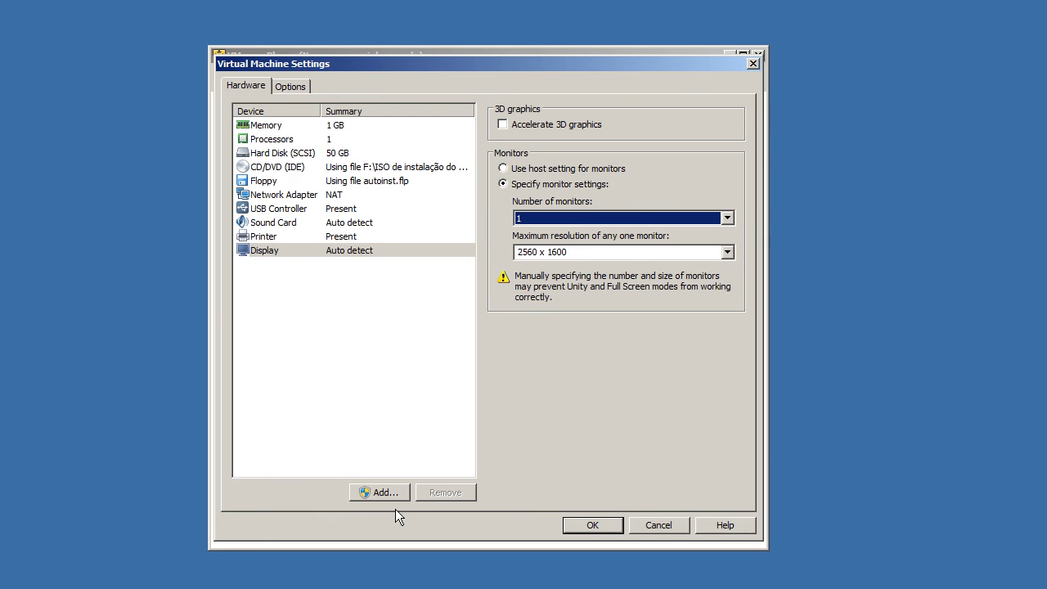
# Step: Set maximum resolution to 1024 x 768, then revert monitors to the host setting
pyautogui.click(576, 247)
pyautogui.click(727, 252)
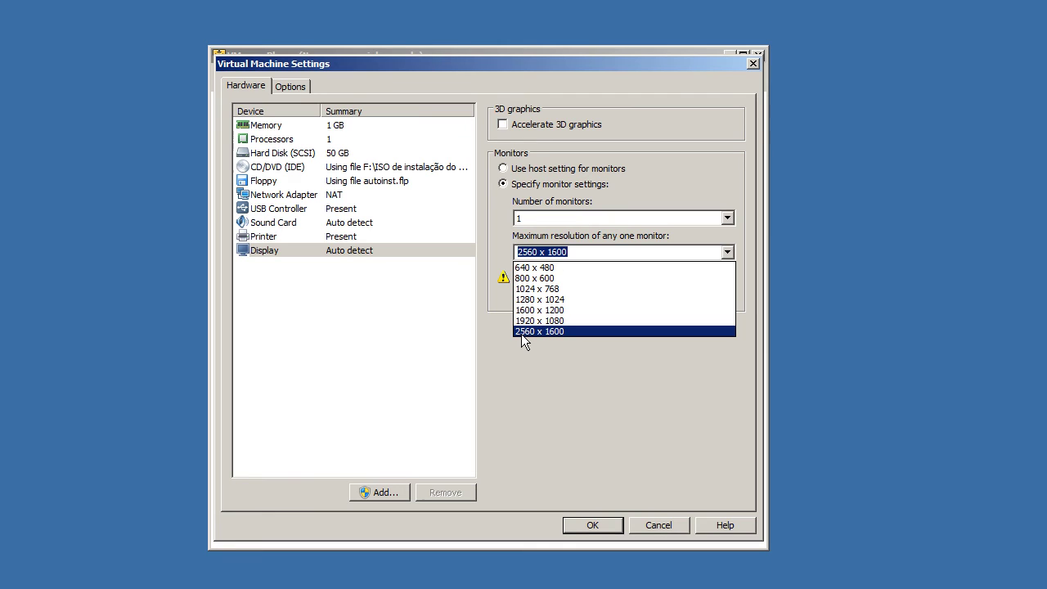
pyautogui.click(550, 290)
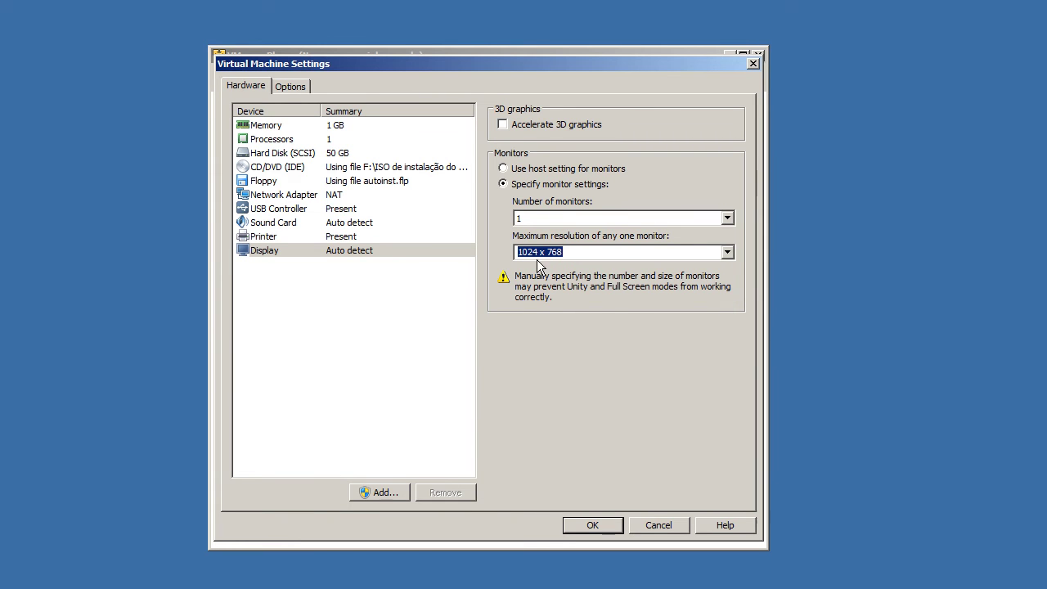
pyautogui.click(537, 170)
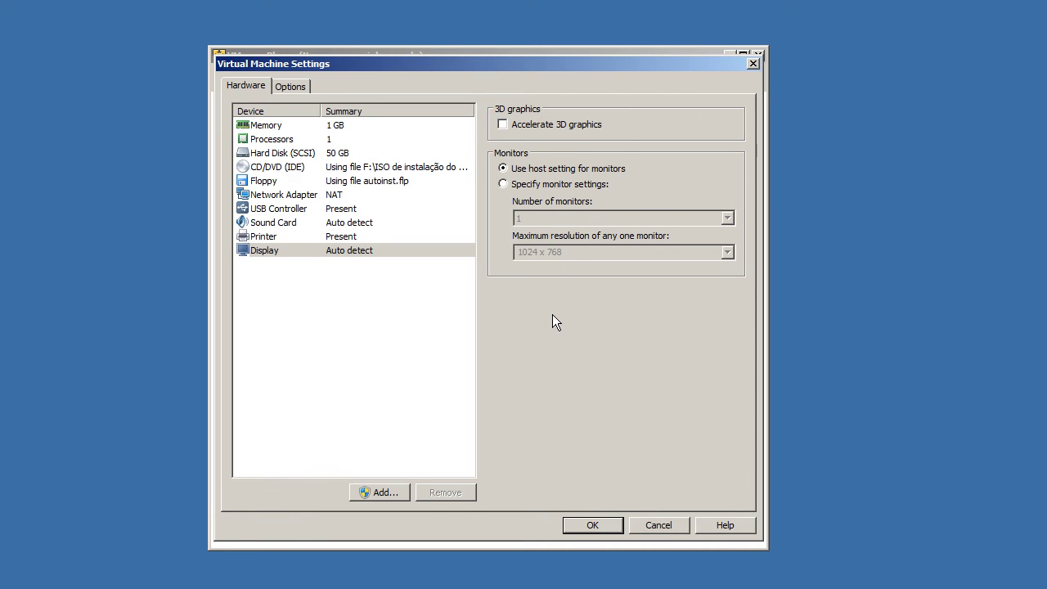
# Step: Start the Add Hardware Wizard and review the description of each hardware type
pyautogui.click(380, 492)
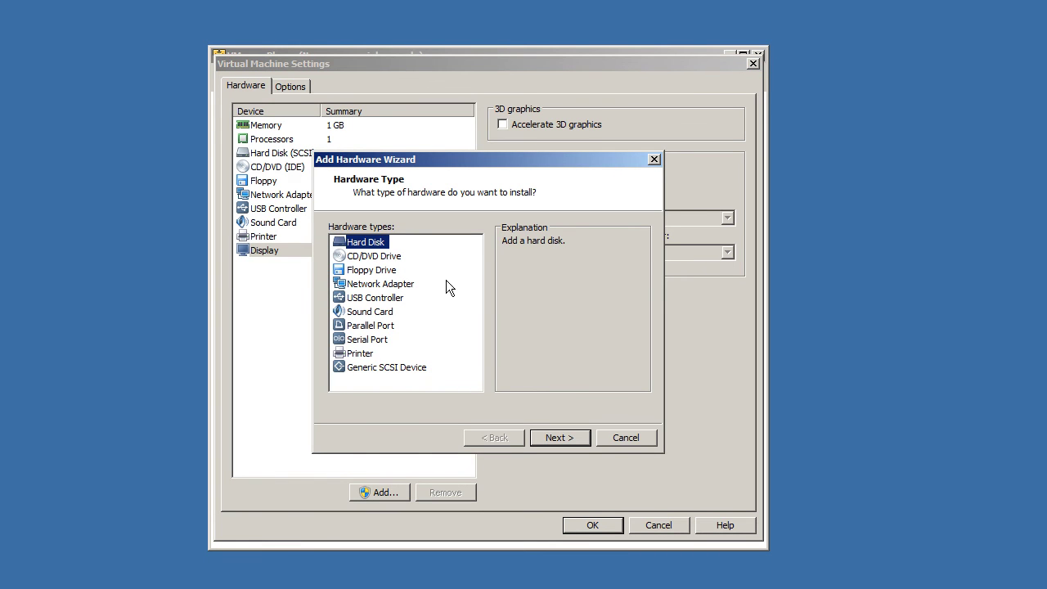
pyautogui.click(392, 256)
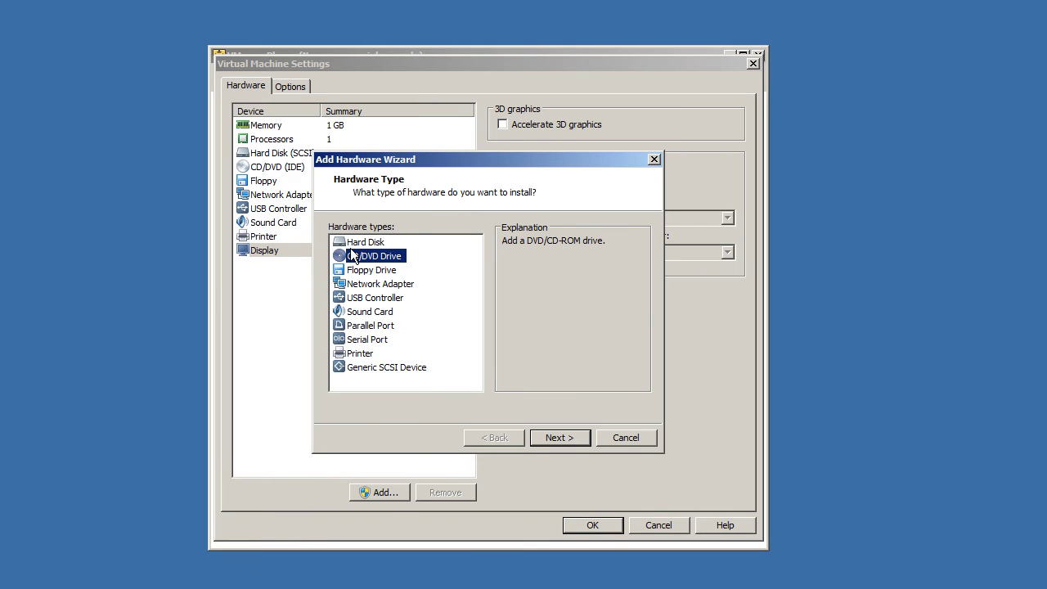
pyautogui.click(372, 271)
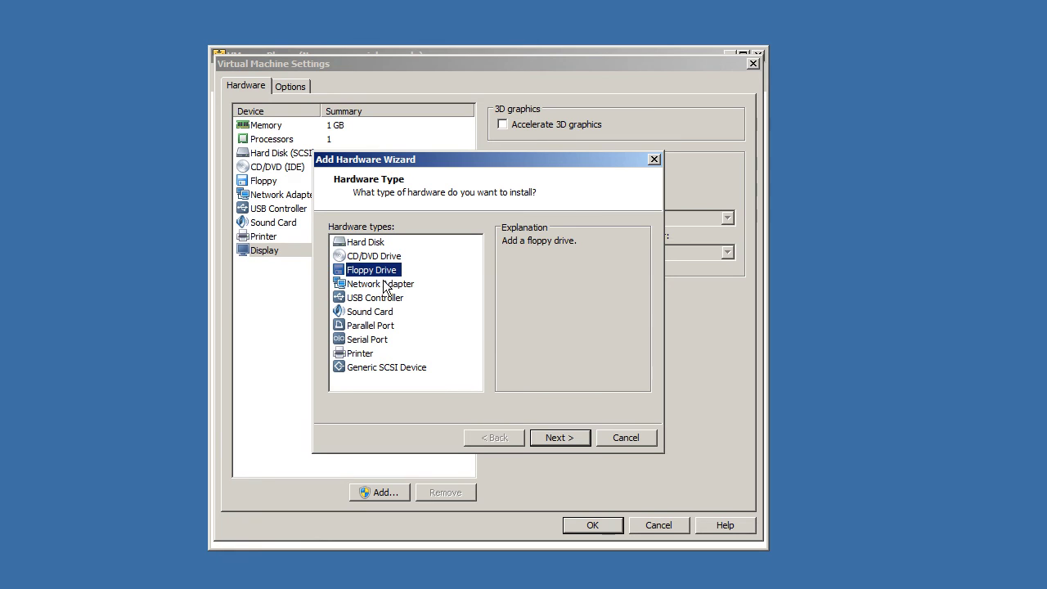
pyautogui.click(383, 284)
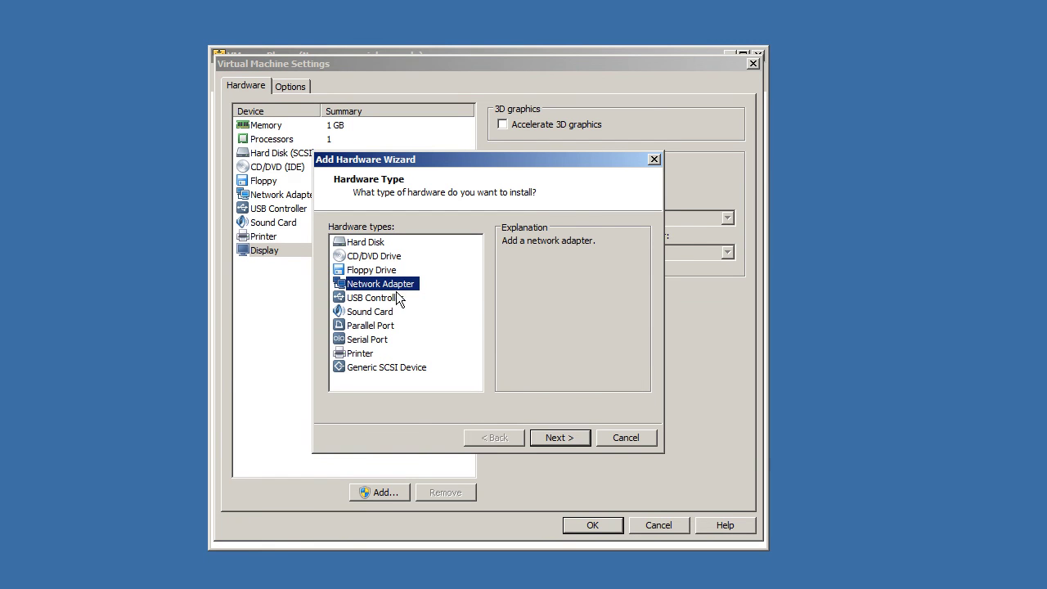
pyautogui.click(405, 301)
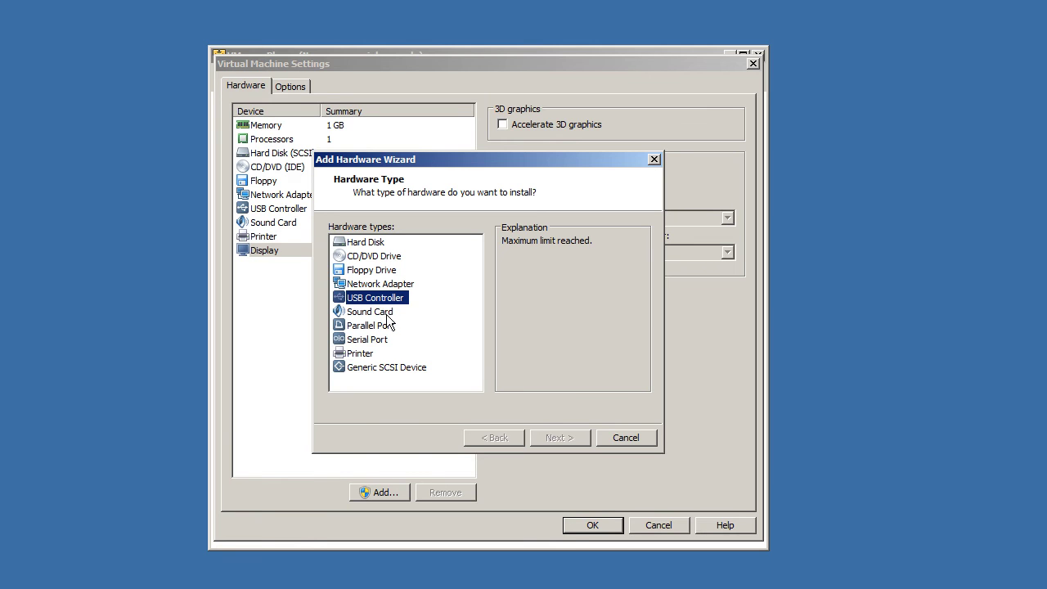
pyautogui.click(388, 315)
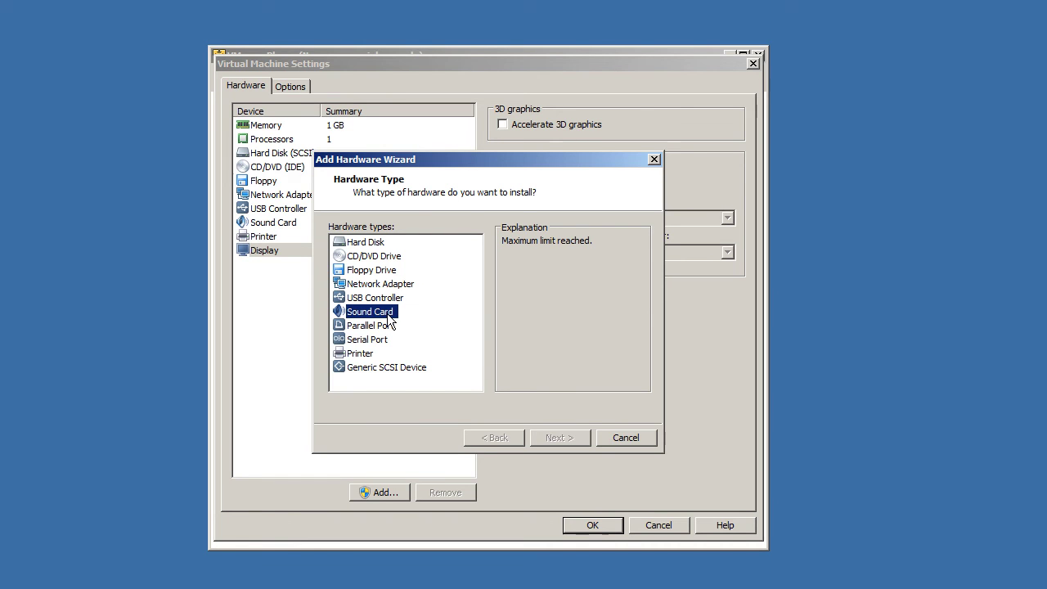
pyautogui.click(382, 327)
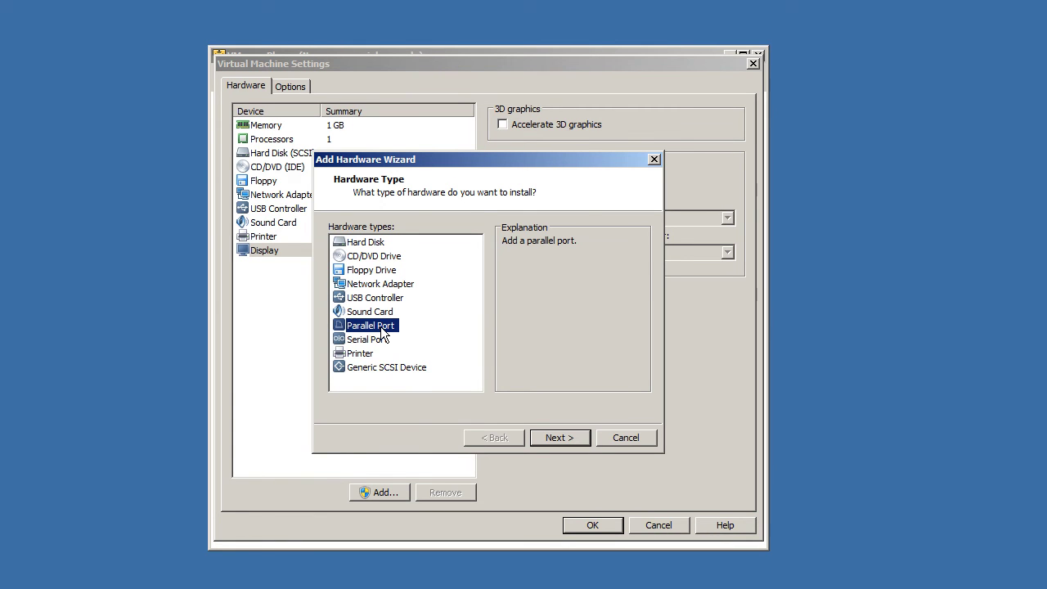
pyautogui.click(382, 340)
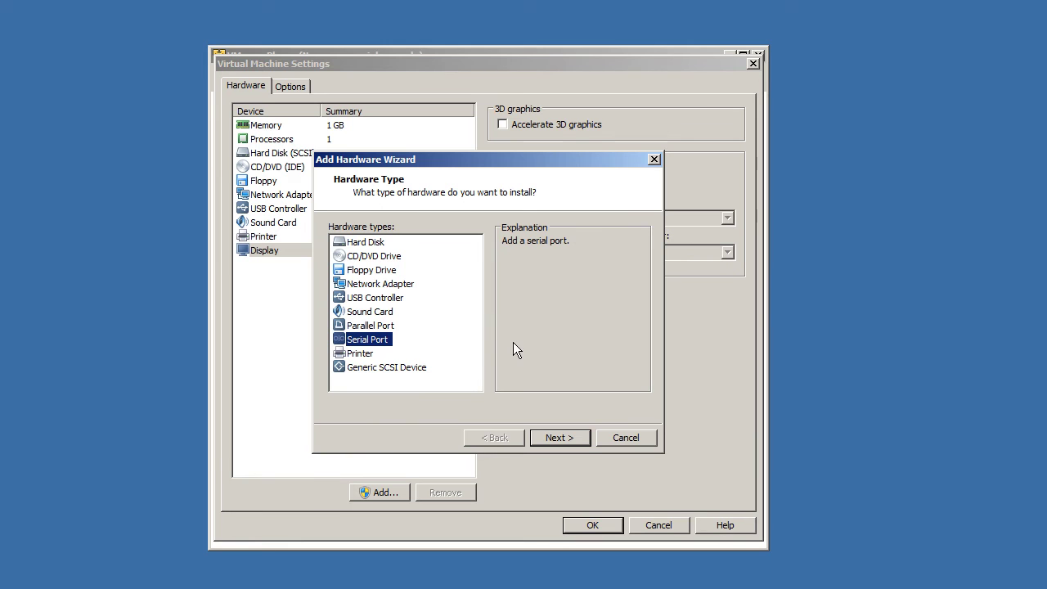
pyautogui.click(364, 357)
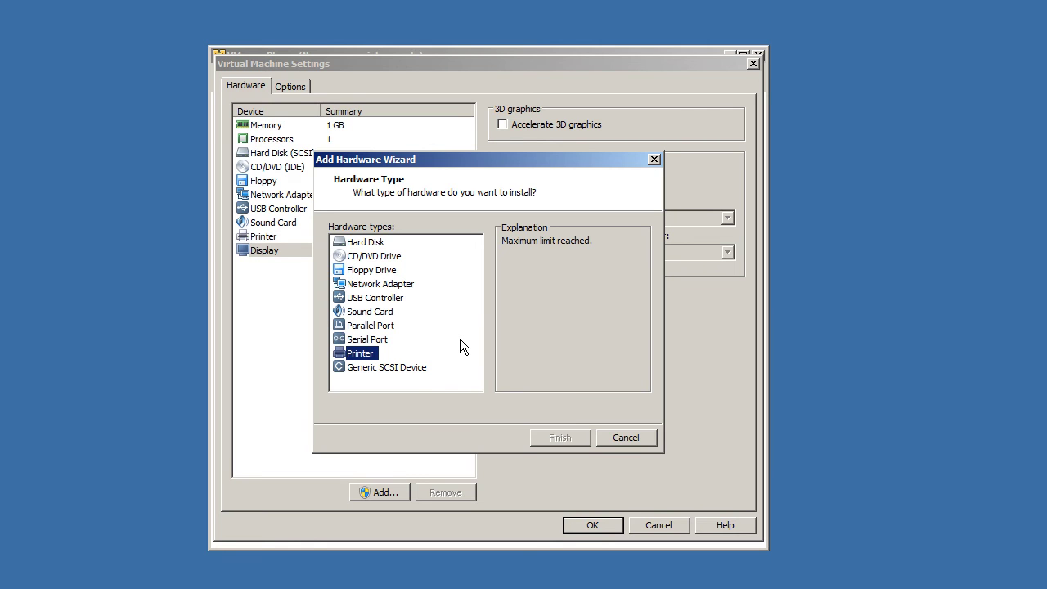
pyautogui.click(405, 368)
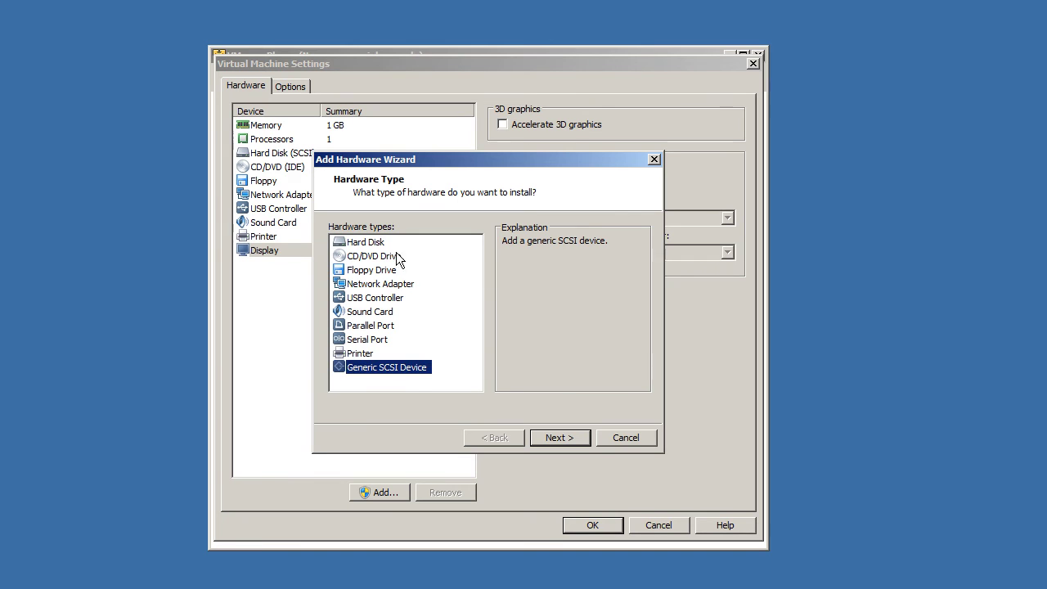
# Step: Choose Hard Disk as the hardware to add and go on to the disk type choice
pyautogui.click(372, 242)
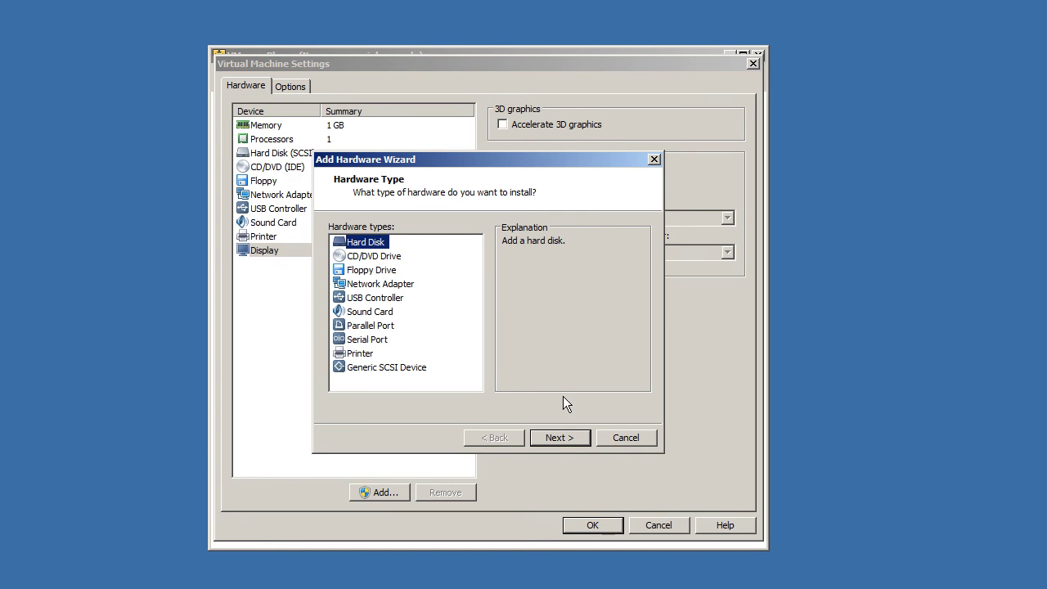
pyautogui.click(553, 438)
pyautogui.click(347, 243)
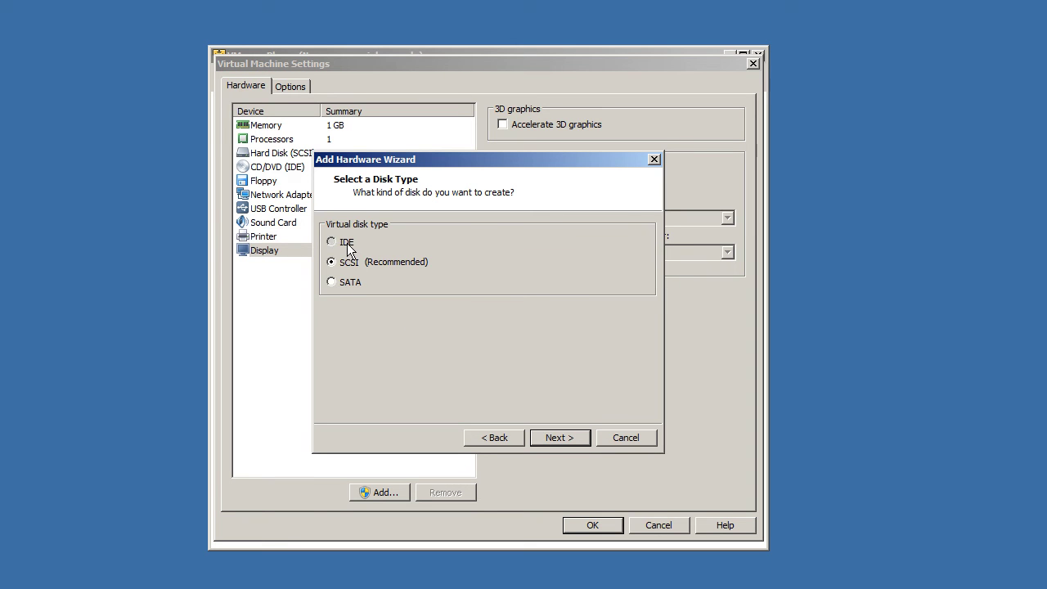
# Step: Choose IDE as the new disk's type instead of SCSI and continue
pyautogui.click(347, 282)
pyautogui.click(352, 263)
pyautogui.click(559, 435)
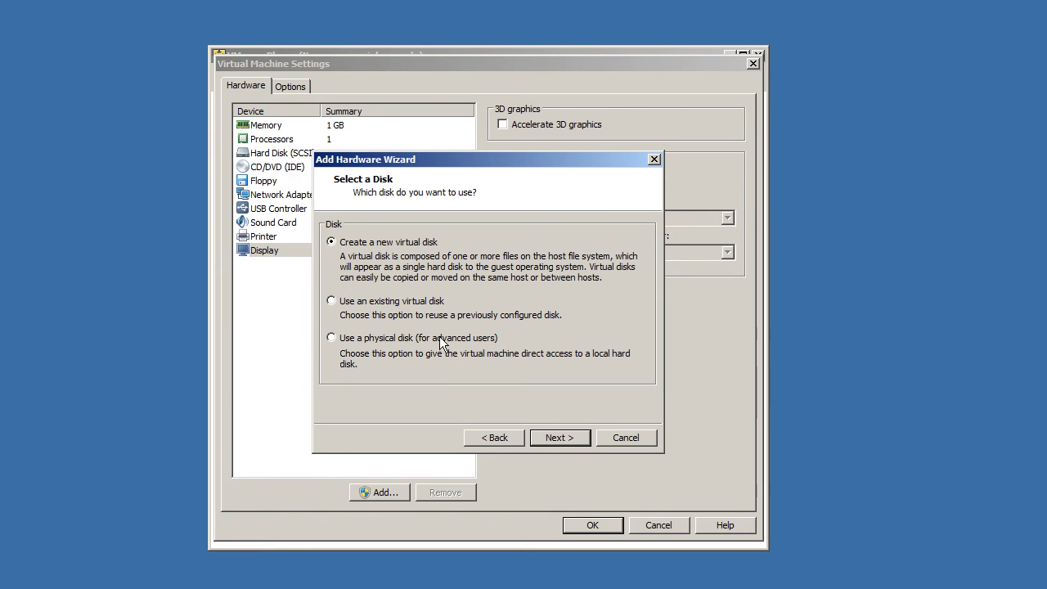
# Step: Keep Create a new virtual disk and enter 50 GB as the maximum disk size
pyautogui.click(373, 245)
pyautogui.click(558, 437)
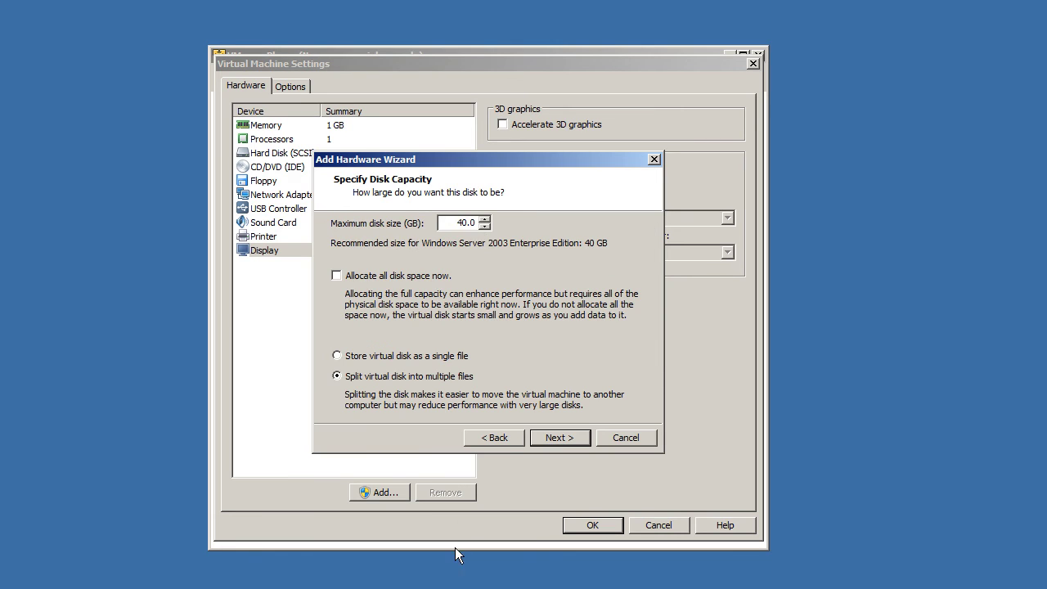
pyautogui.write('50')
# Step: Store the 50 GB disk as a single file and keep the suggested disk file name
pyautogui.click(379, 358)
pyautogui.click(376, 377)
pyautogui.click(396, 359)
pyautogui.click(551, 436)
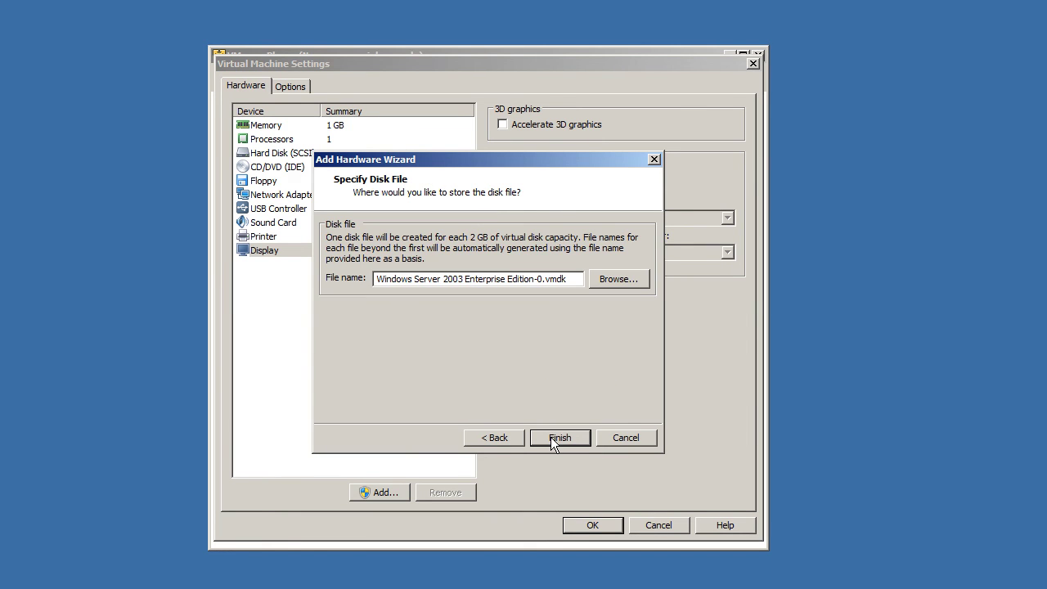
pyautogui.click(619, 281)
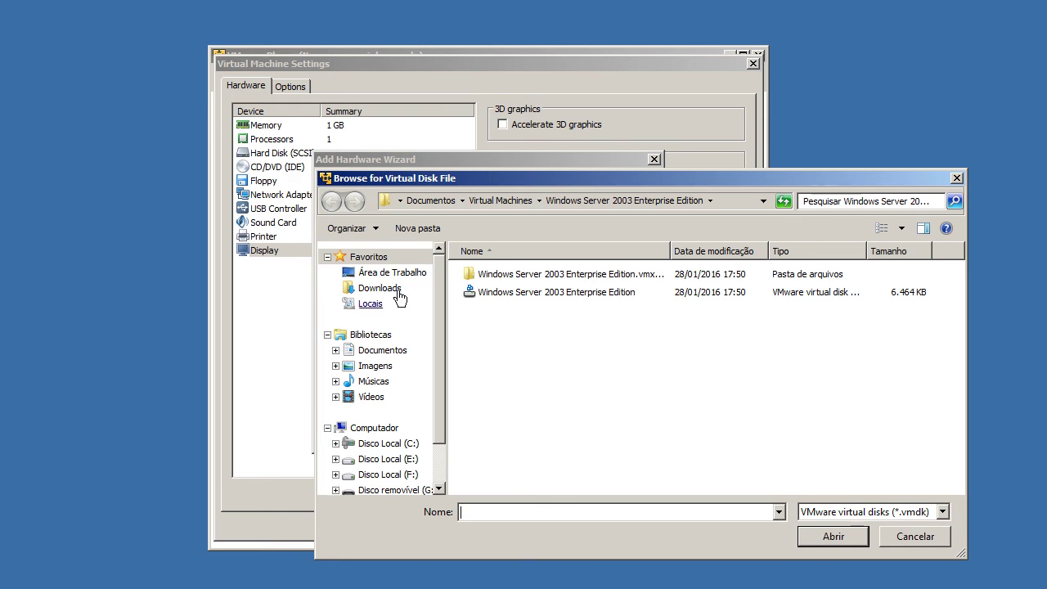
pyautogui.click(912, 544)
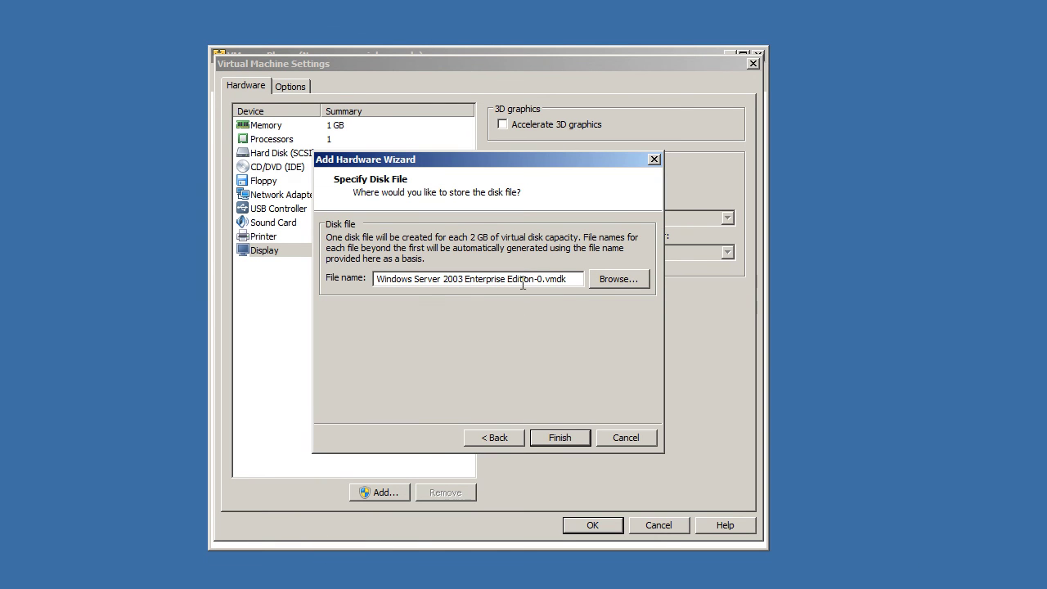
# Step: Finish adding the IDE disk, review both hard disks, and save the settings
pyautogui.click(565, 435)
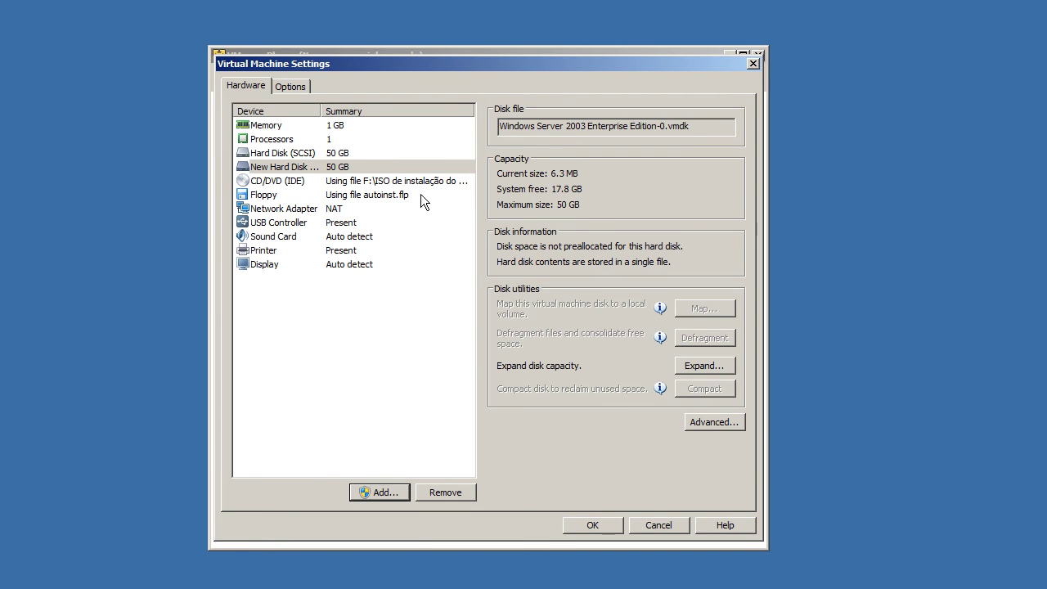
pyautogui.click(312, 167)
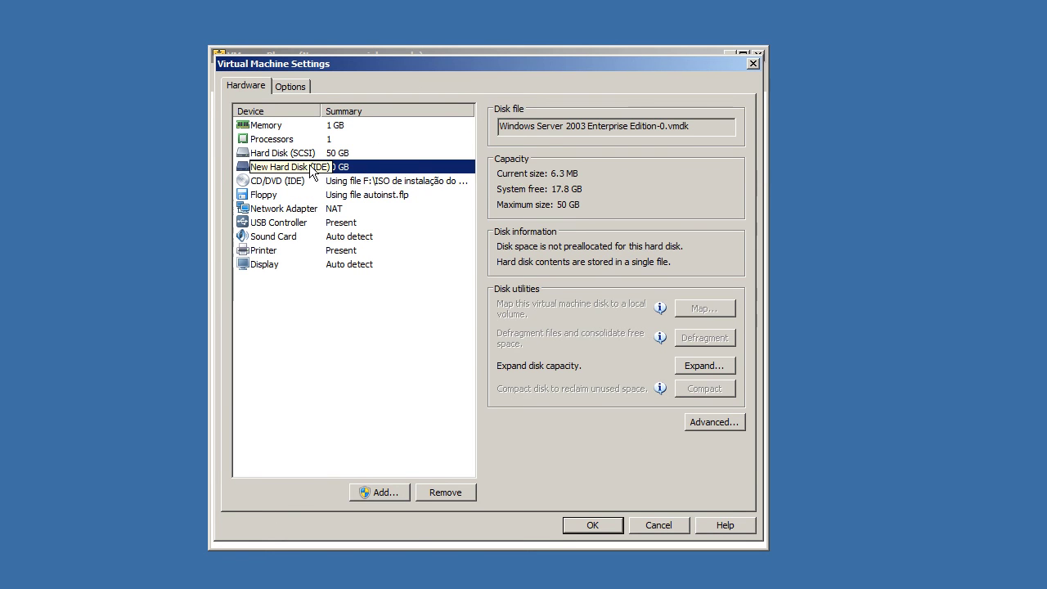
pyautogui.click(313, 154)
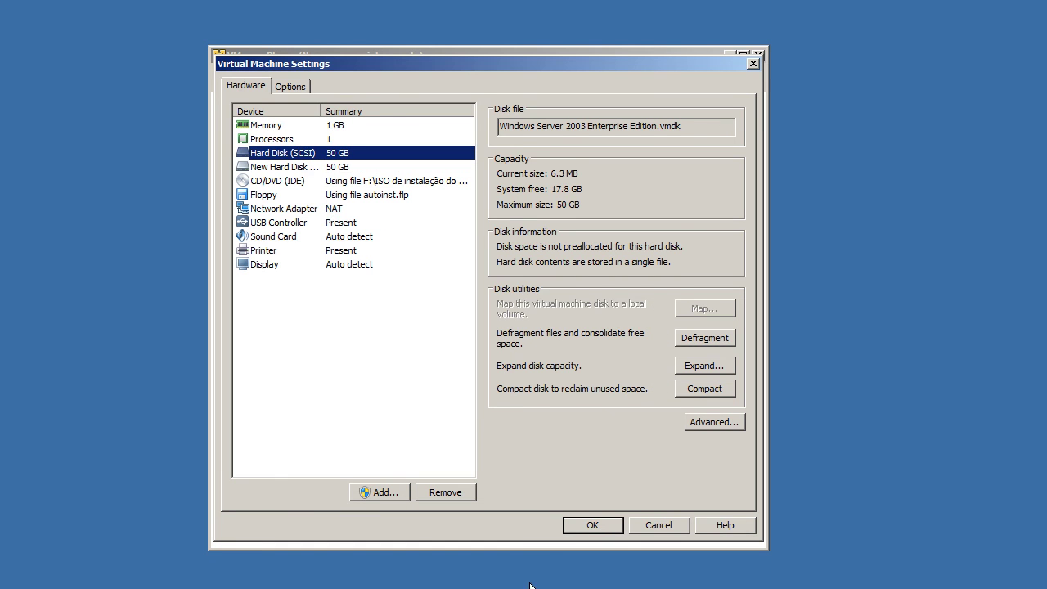
pyautogui.click(565, 525)
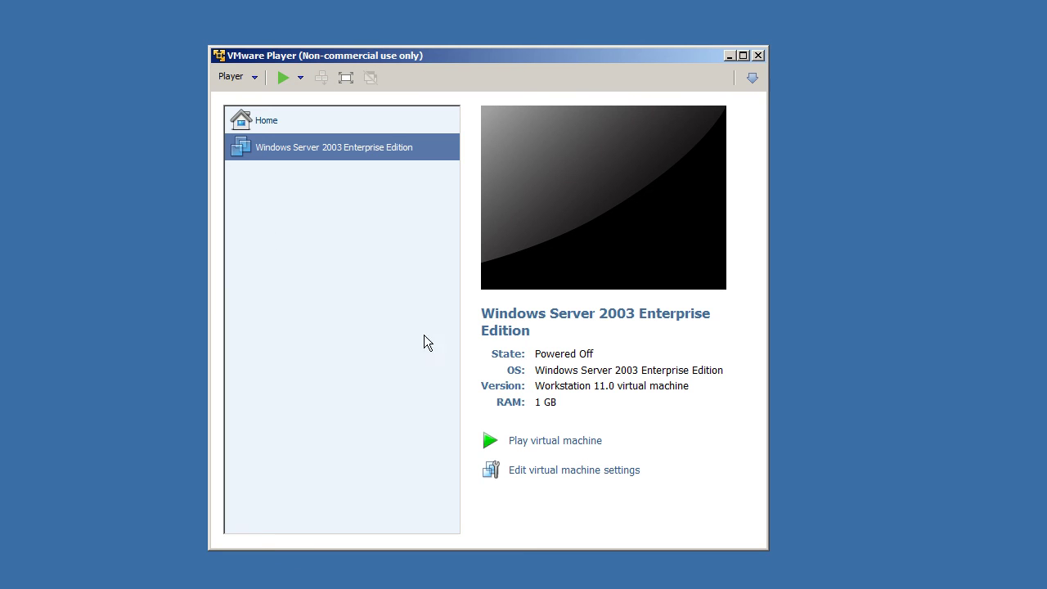
# Step: Choose File > New Virtual Machine from the Player menu
pyautogui.click(251, 79)
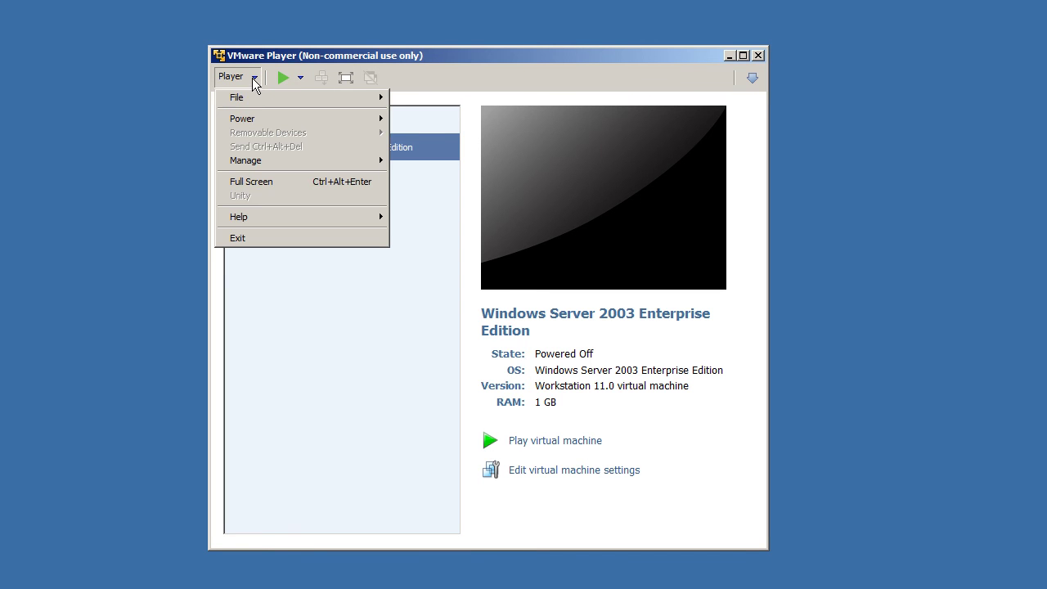
pyautogui.moveTo(254, 98)
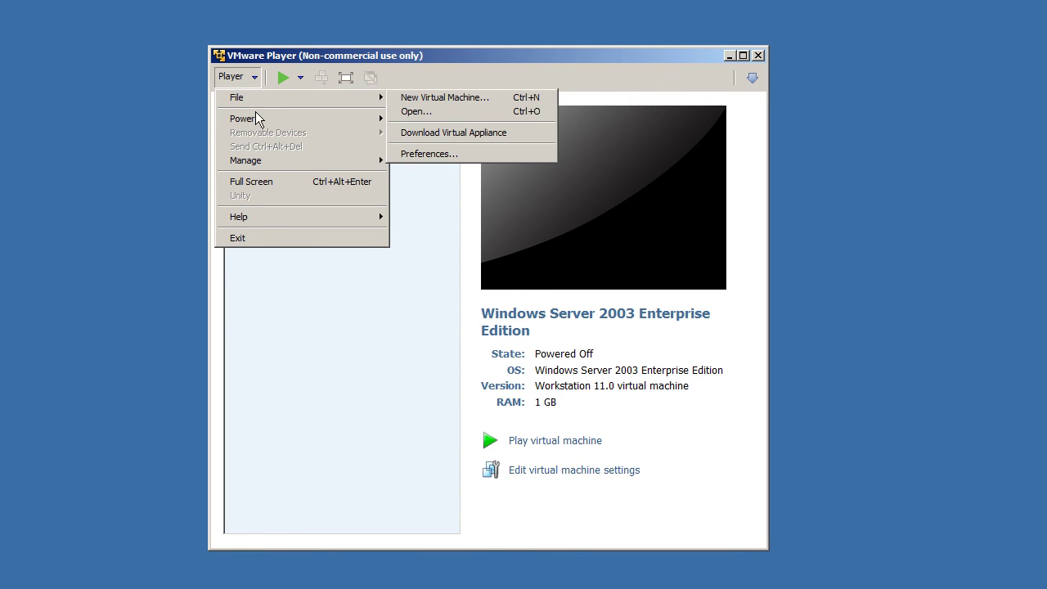
pyautogui.moveTo(256, 118)
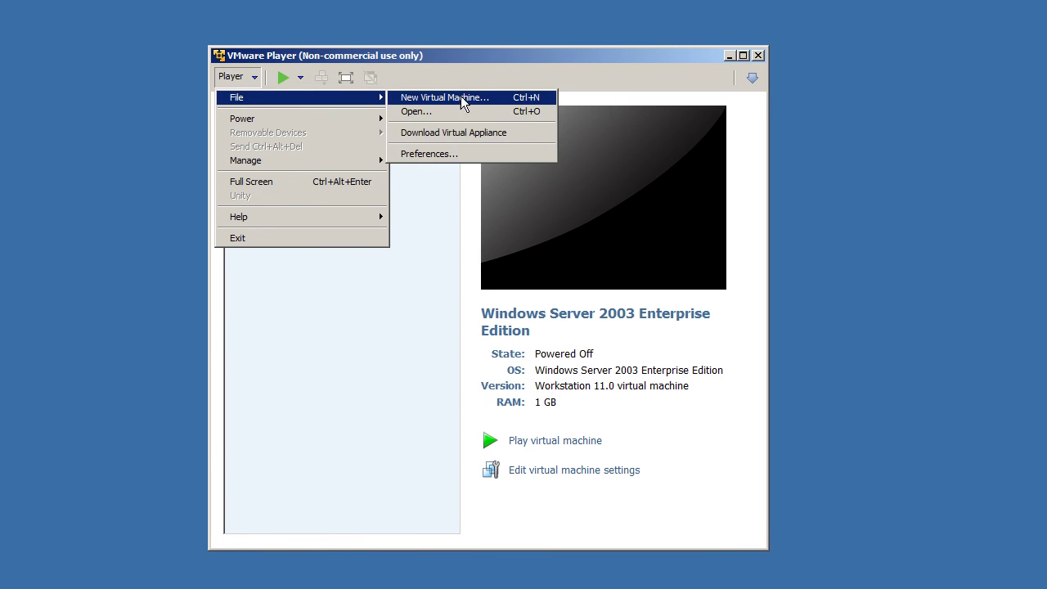
pyautogui.click(449, 94)
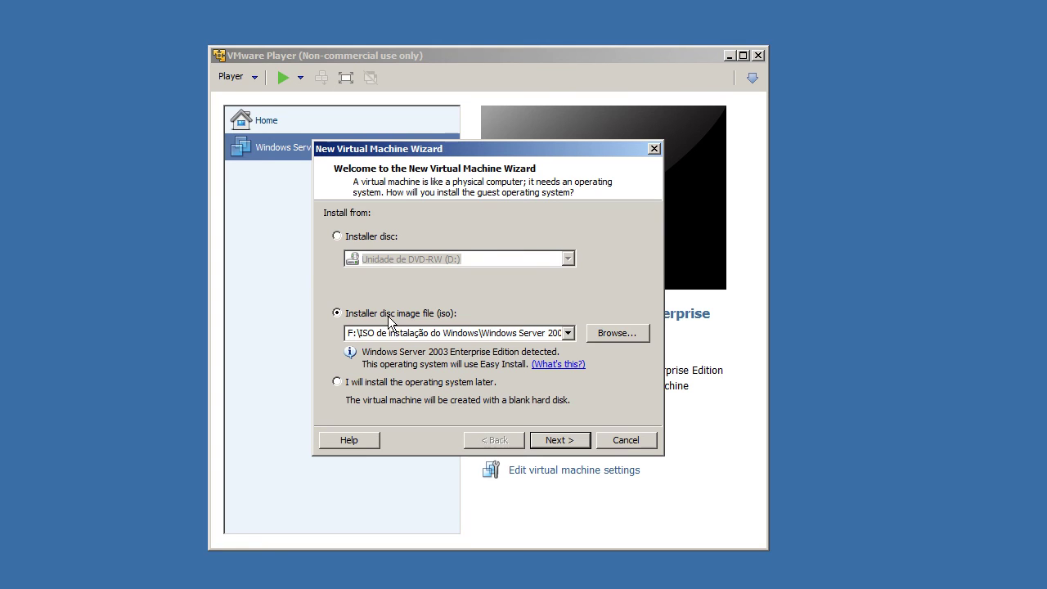
# Step: Choose to install the operating system later and continue
pyautogui.click(365, 382)
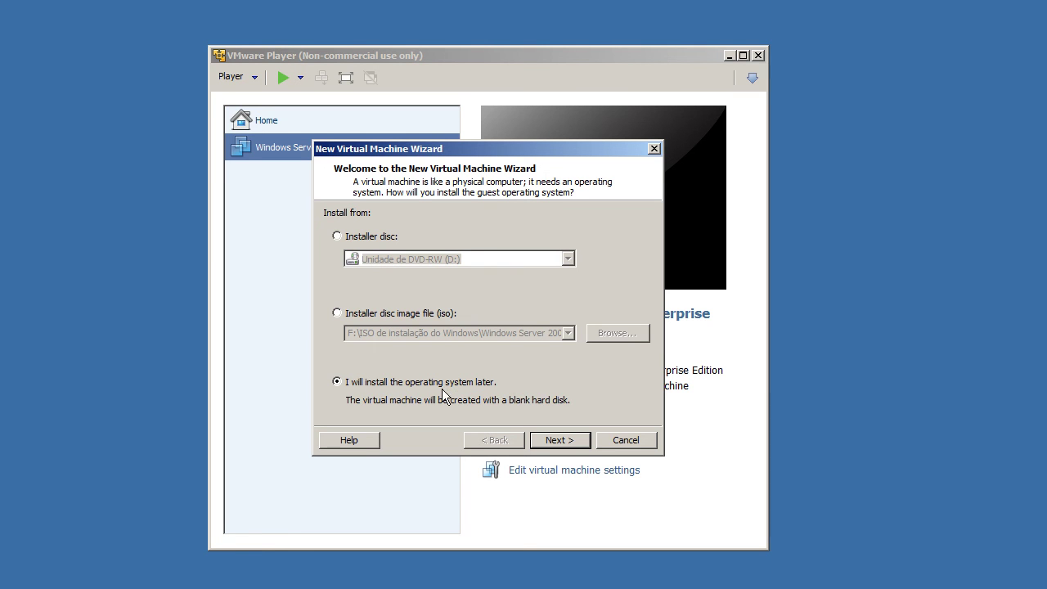
pyautogui.click(560, 442)
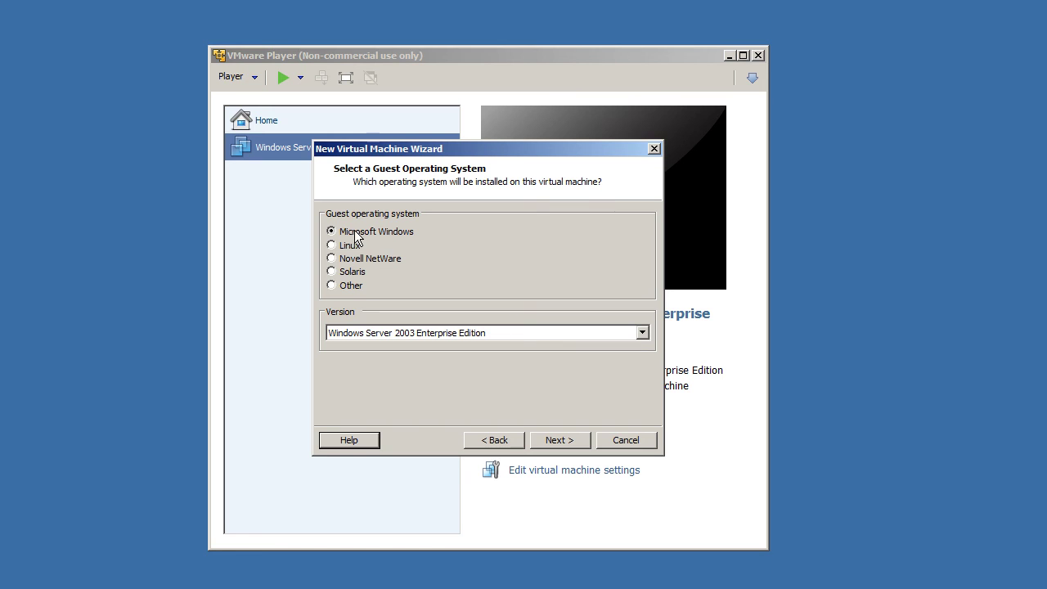
# Step: Choose Windows Server 2008 R2 x64 as the guest OS version and continue
pyautogui.click(466, 332)
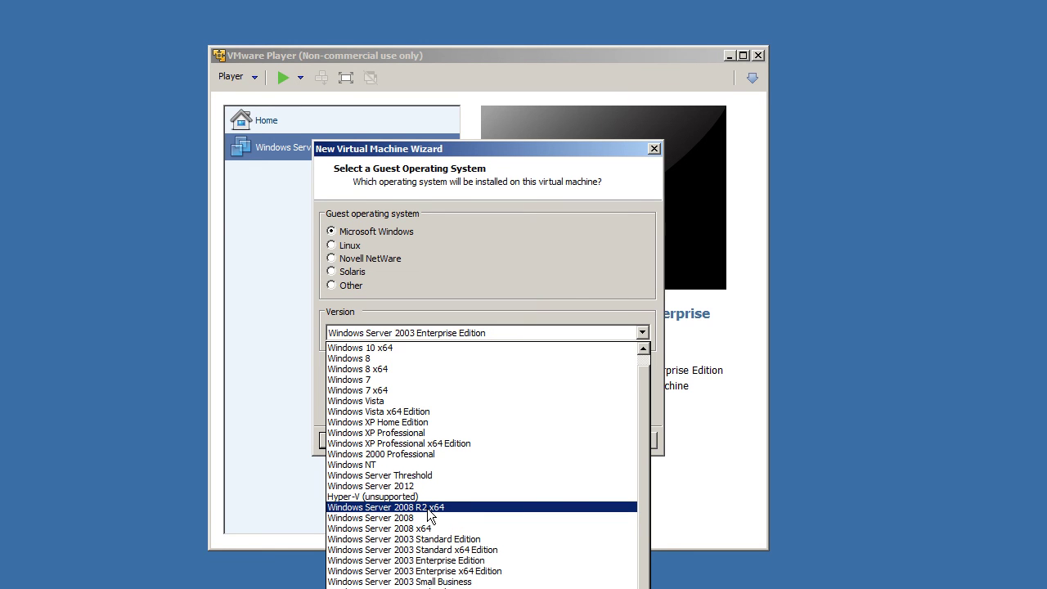
pyautogui.scroll(1, 428, 512)
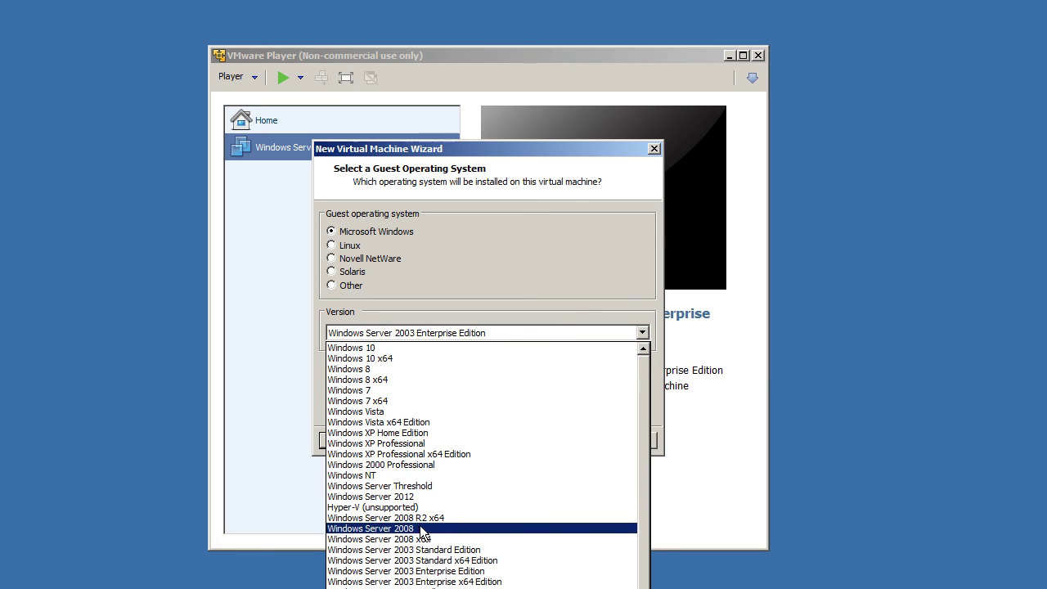
pyautogui.scroll(-1, 419, 576)
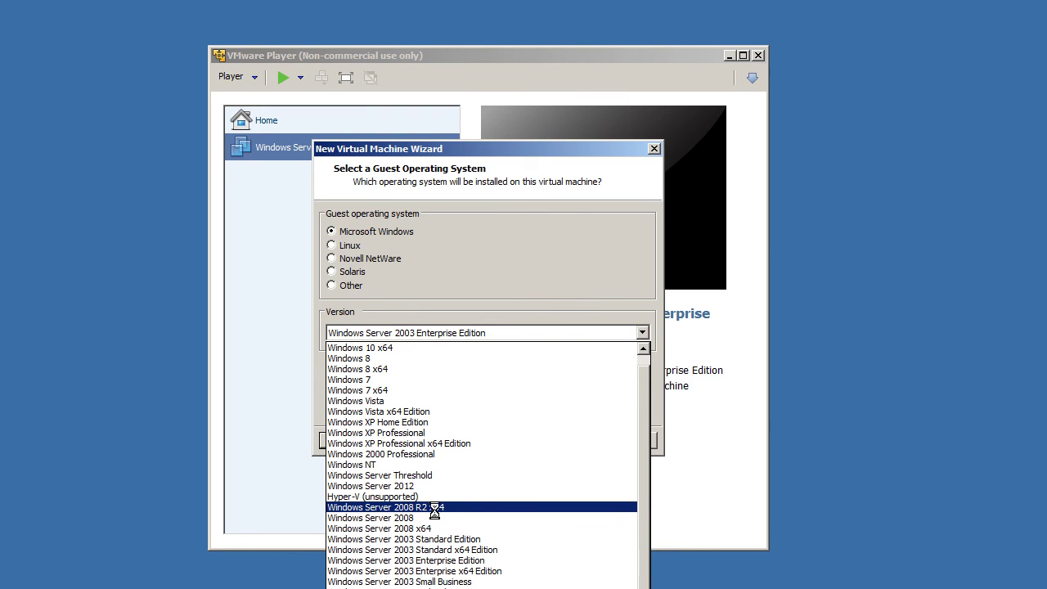
pyautogui.click(435, 507)
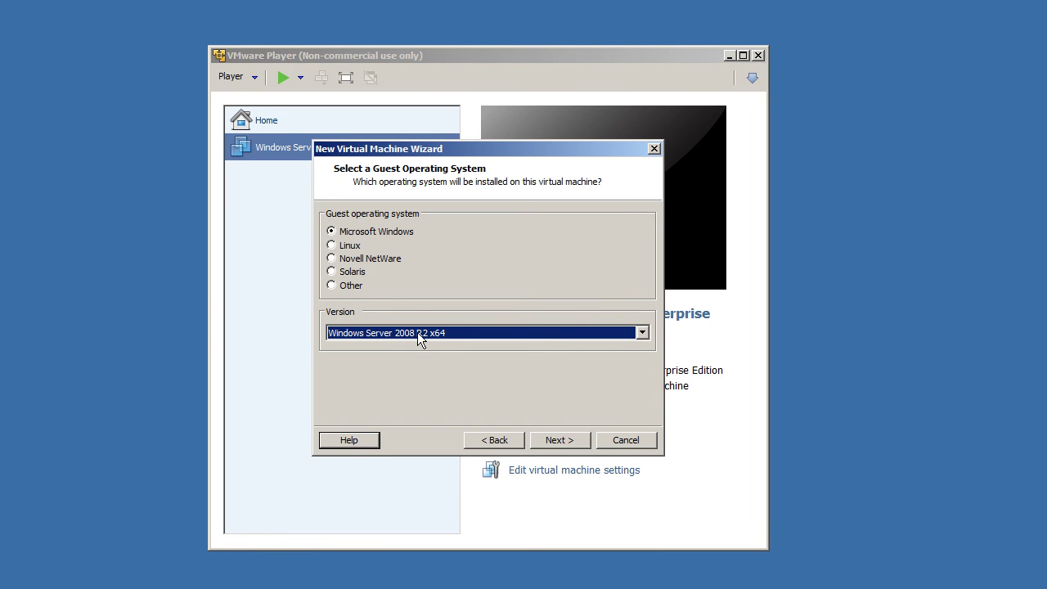
pyautogui.click(550, 440)
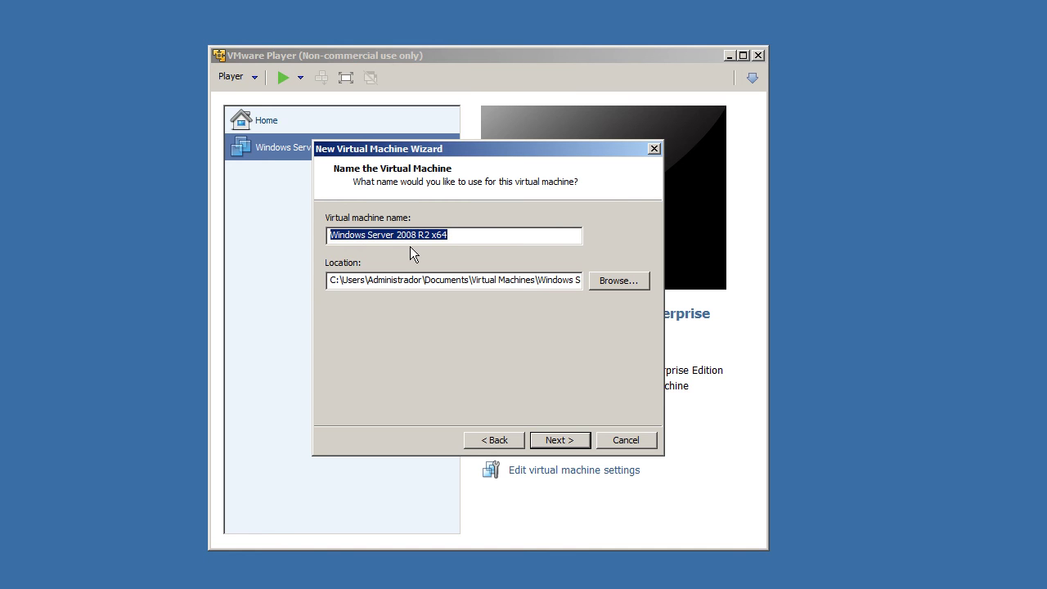
# Step: Keep the name Windows Server 2008 R2 x64 and the default Documents\Virtual Machines location
pyautogui.click(486, 233)
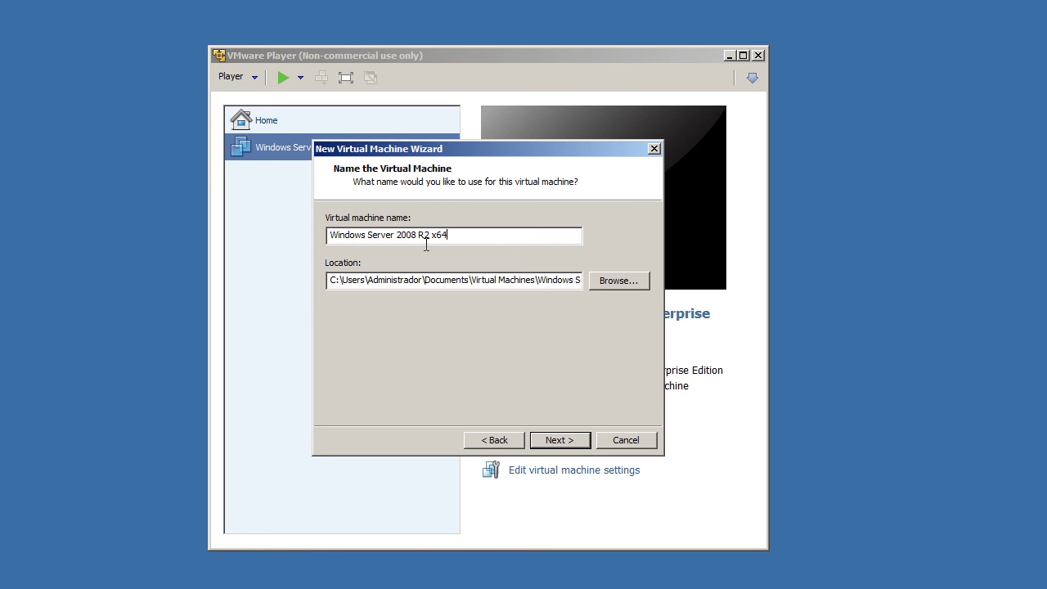
pyautogui.moveTo(342, 279); pyautogui.dragTo(265, 278)
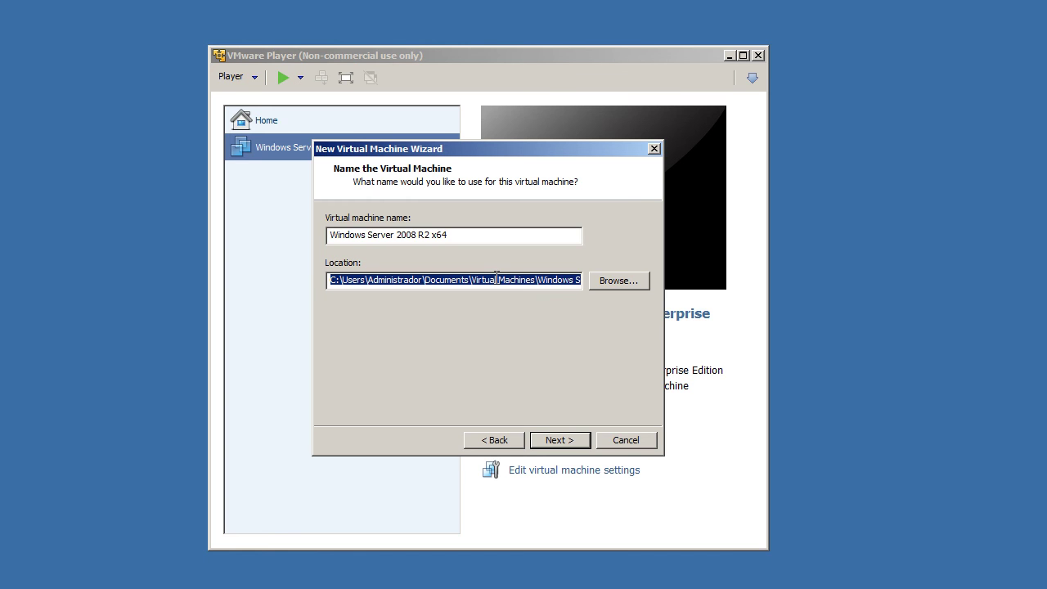
pyautogui.click(618, 280)
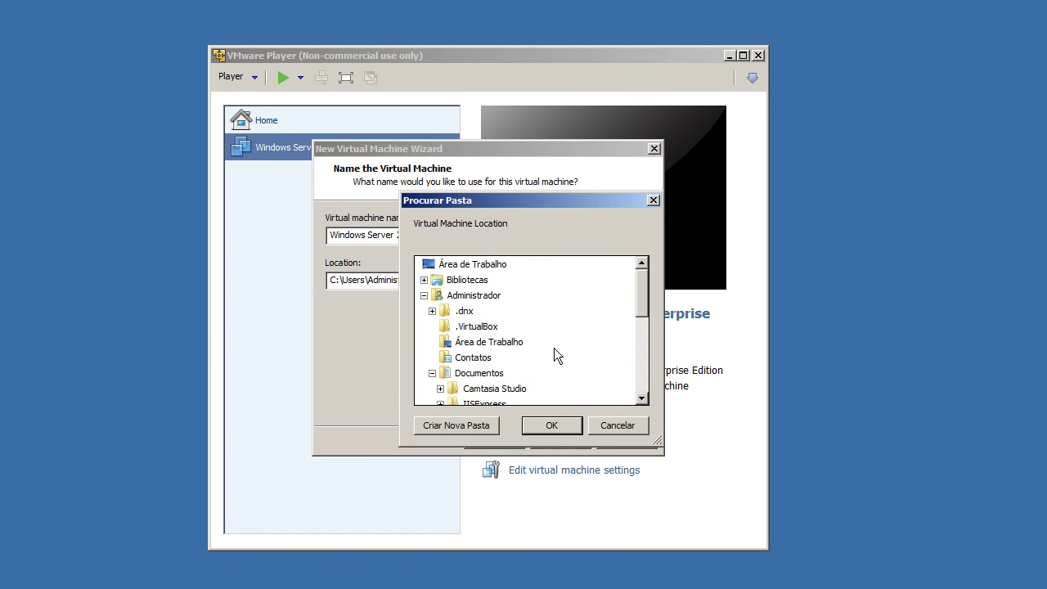
pyautogui.scroll(-4, 532, 392)
pyautogui.click(423, 374)
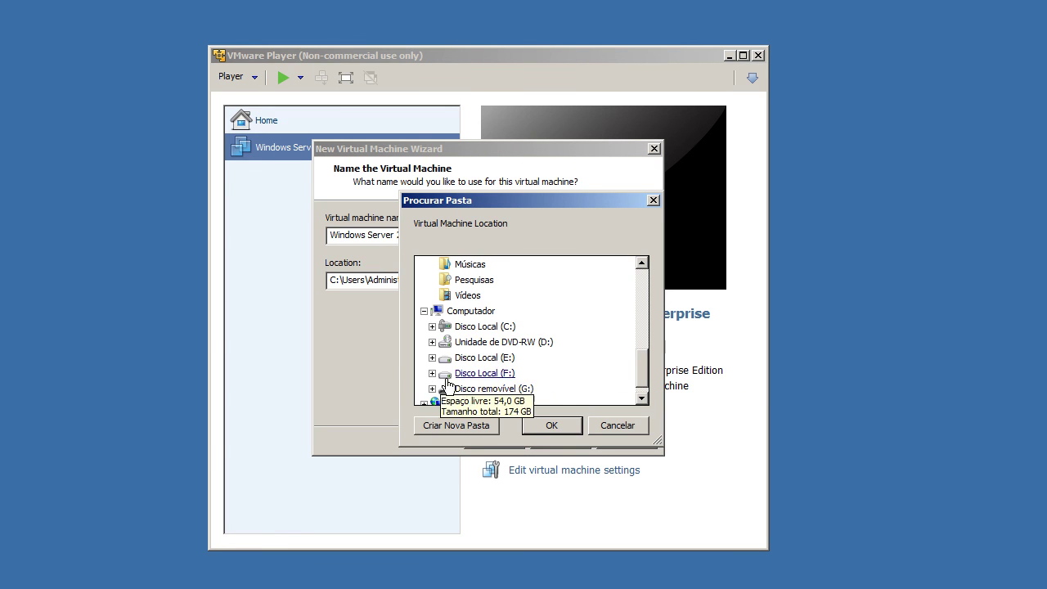
pyautogui.click(609, 426)
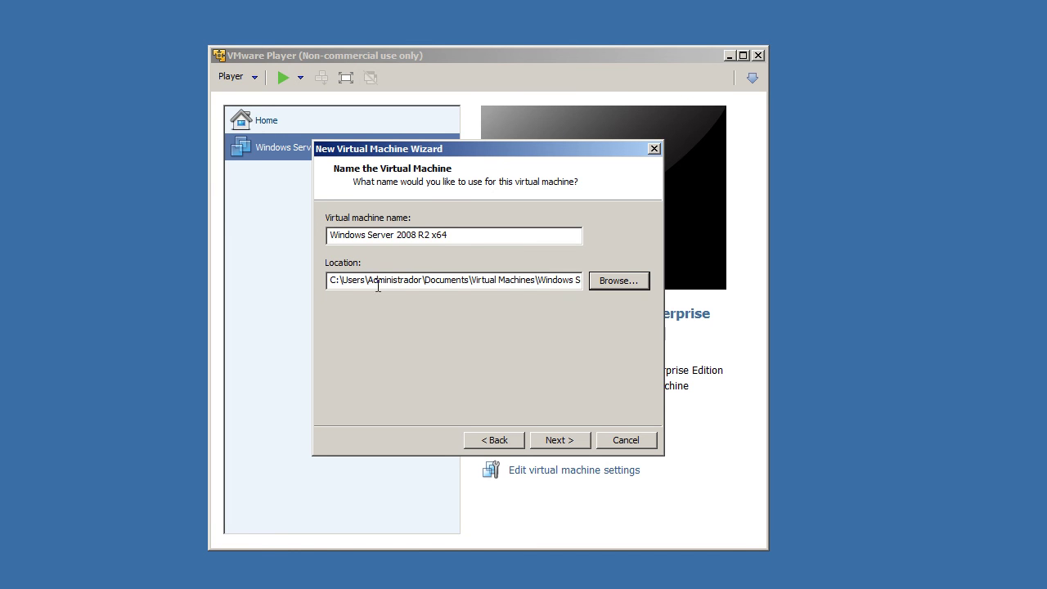
pyautogui.click(556, 442)
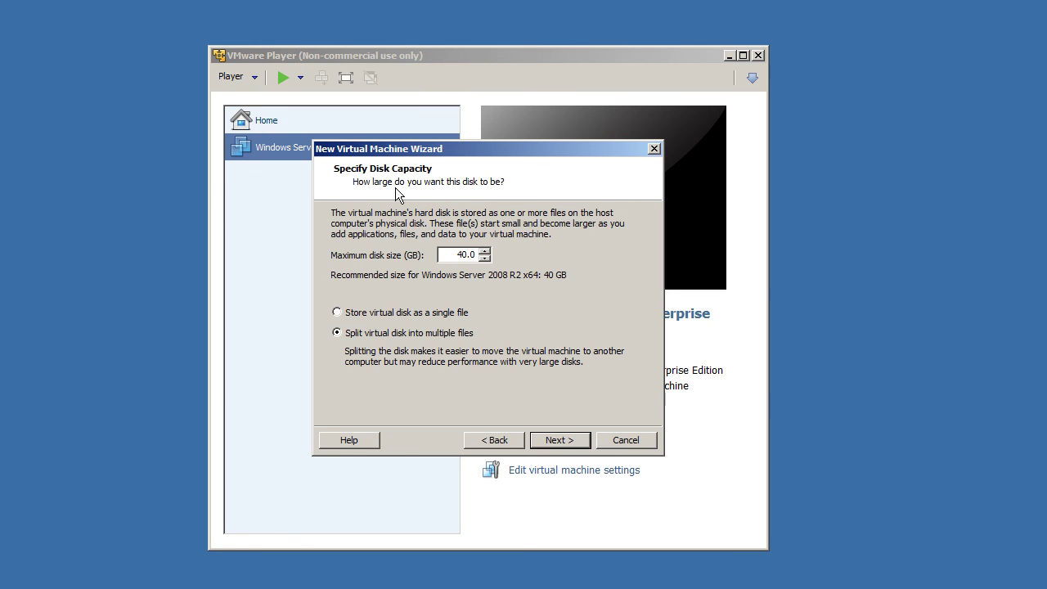
# Step: Give the new VM a 50 GB disk stored as a single file and finish creating it
pyautogui.moveTo(448, 257); pyautogui.dragTo(587, 264)
pyautogui.write('50')
pyautogui.click(379, 315)
pyautogui.click(549, 440)
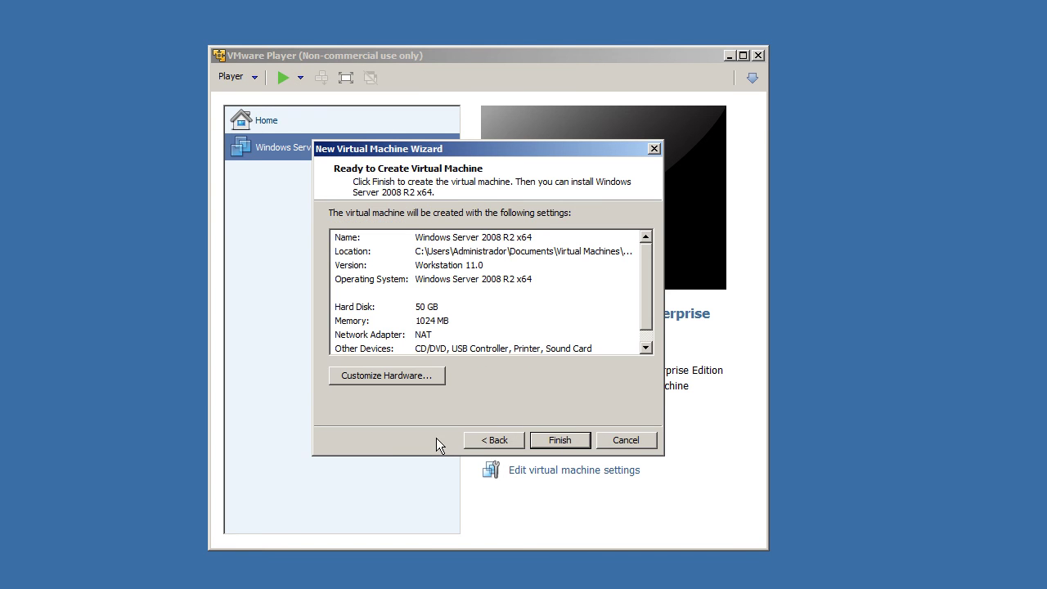
pyautogui.click(570, 438)
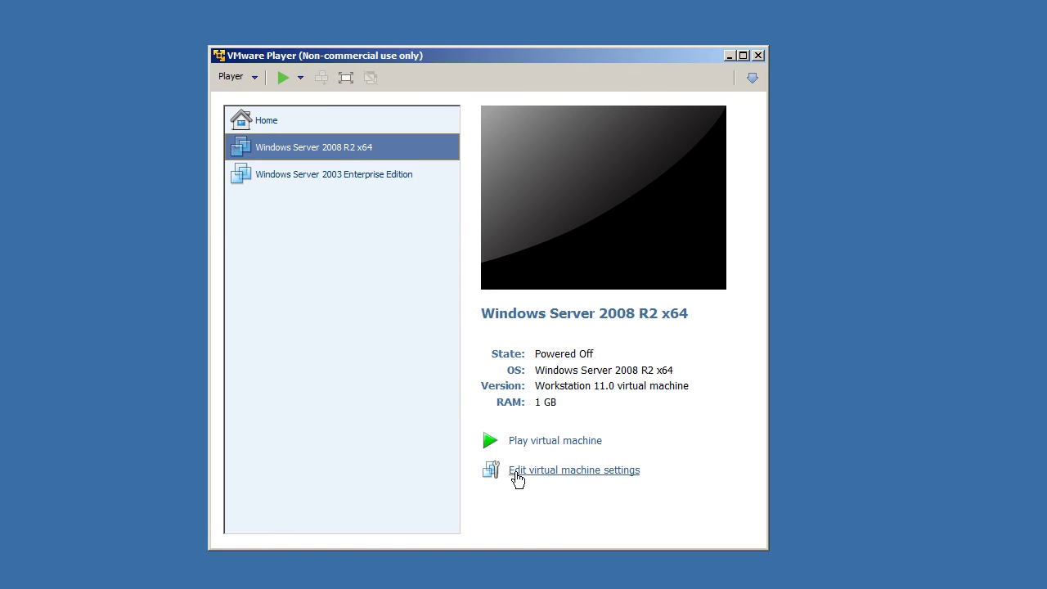
# Step: Open the new VM's hardware settings and review the processor, hard disk and CD/DVD (SATA) entries
pyautogui.click(606, 471)
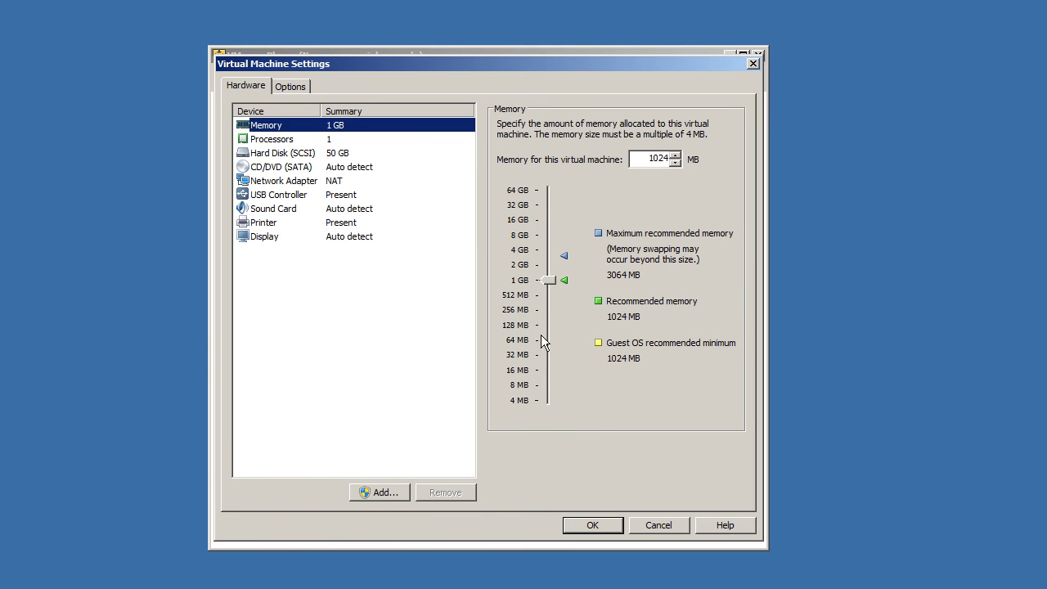
pyautogui.click(346, 139)
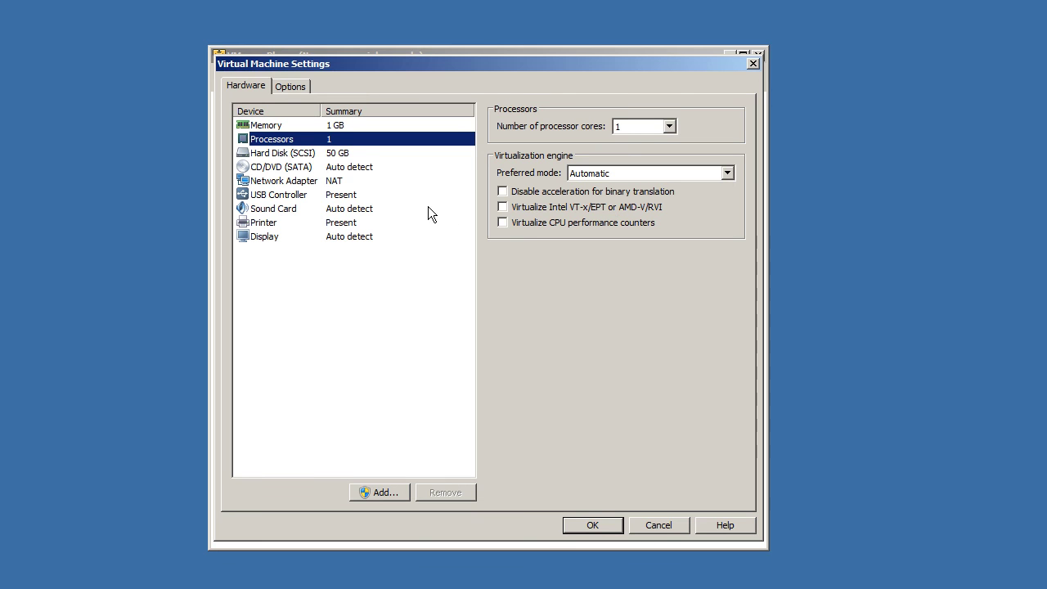
pyautogui.click(360, 153)
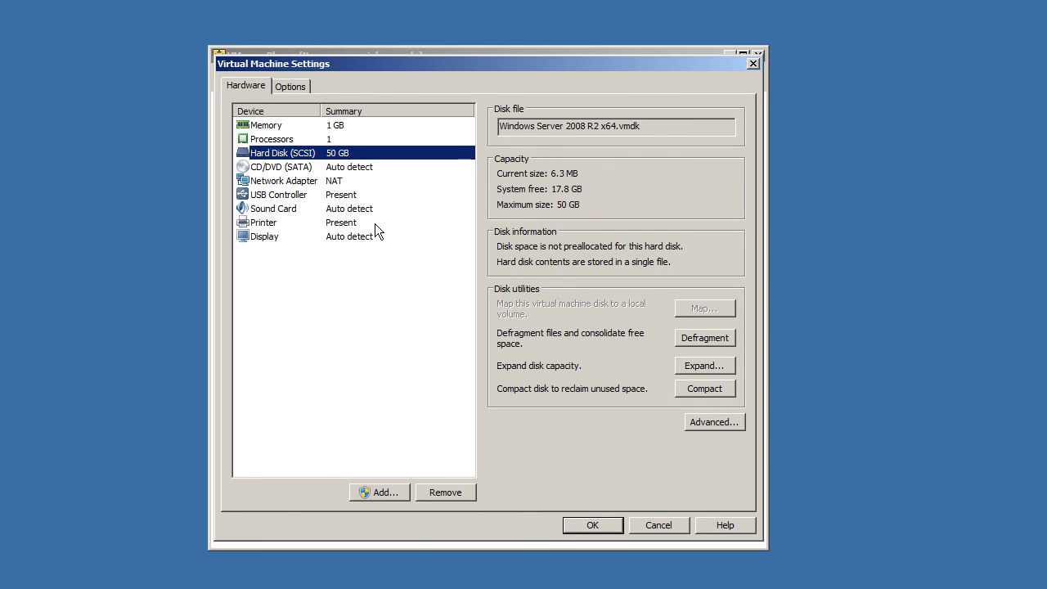
pyautogui.click(376, 169)
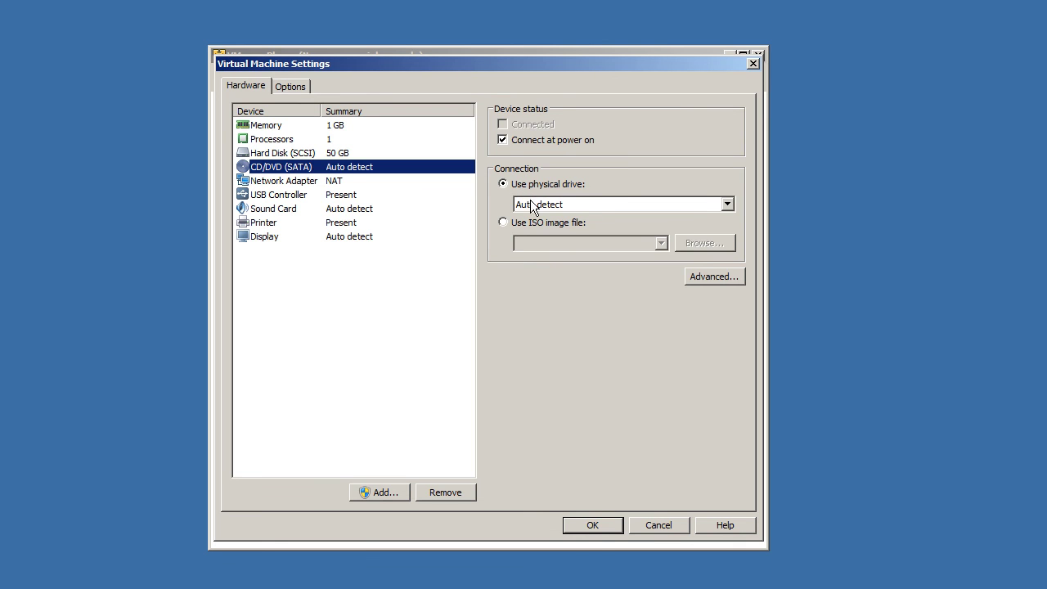
# Step: Switch the CD/DVD (SATA) drive from auto-detect physical drive to Use ISO image file
pyautogui.click(727, 205)
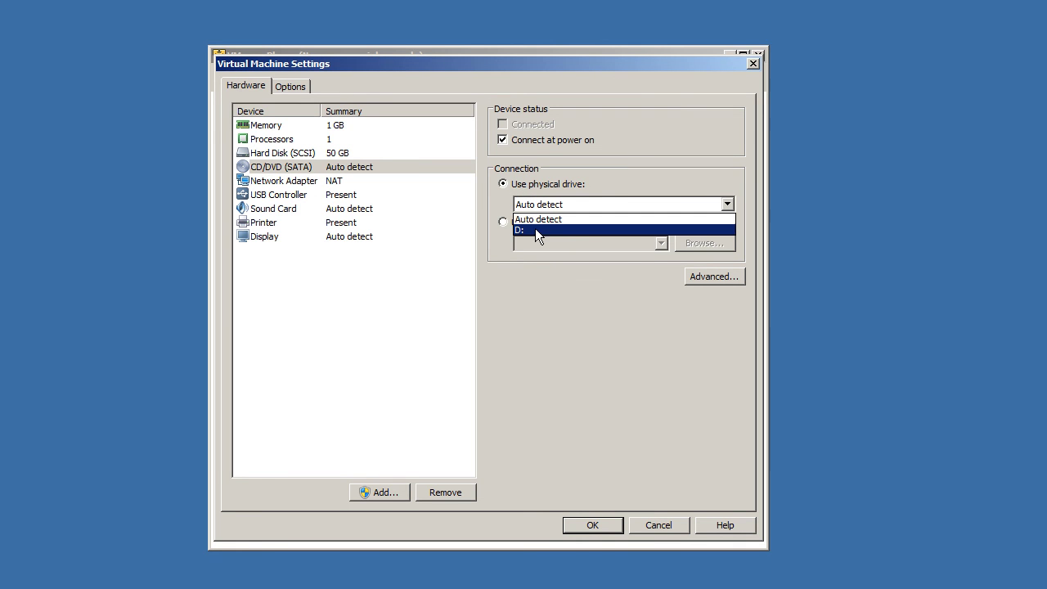
pyautogui.click(588, 183)
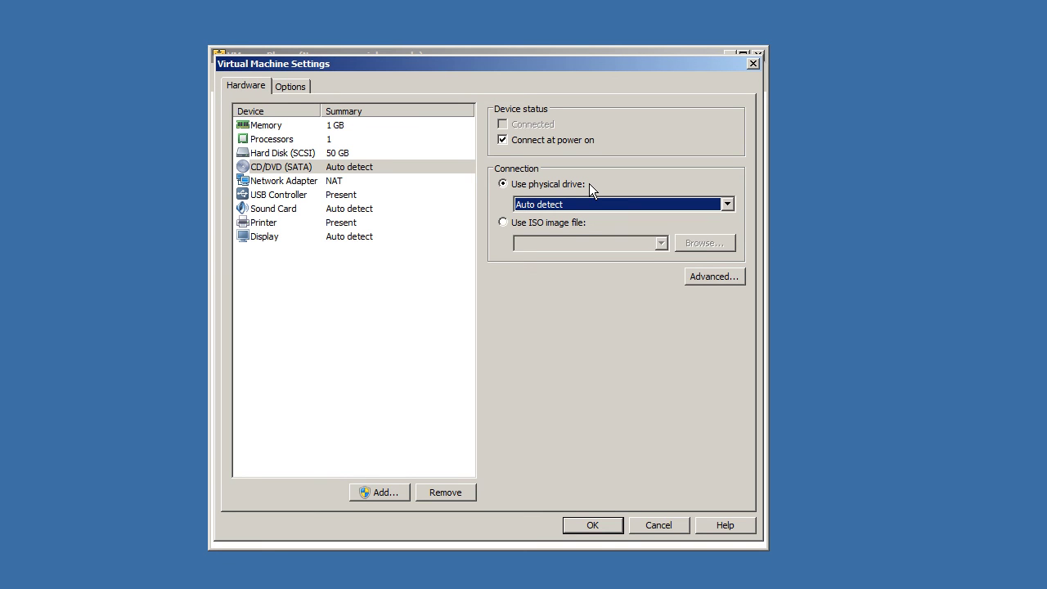
pyautogui.click(541, 224)
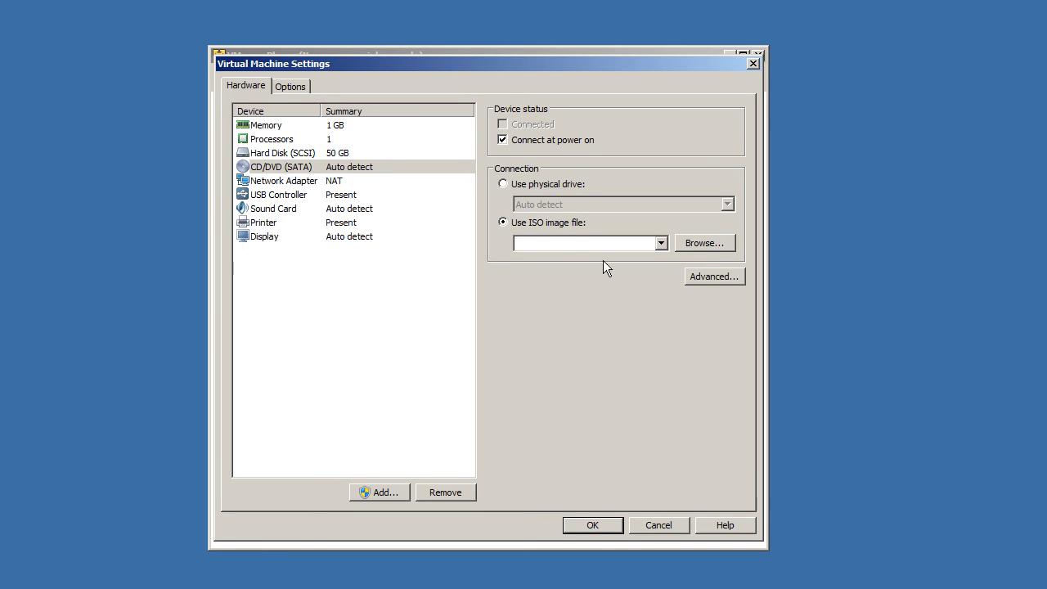
pyautogui.click(659, 242)
pyautogui.click(705, 245)
# Step: Choose the Windows Server 2008 R2 SP1 x64 PT ISO from F:\ISO de instalação do Windows\Windows Server 2008
pyautogui.click(290, 379)
pyautogui.doubleClick(409, 214)
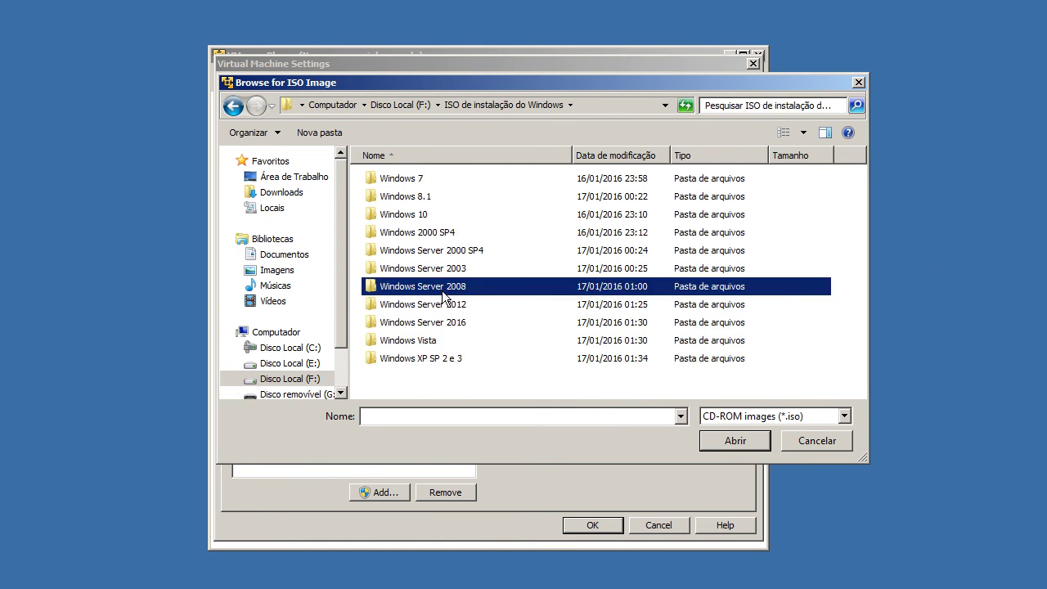
pyautogui.doubleClick(441, 286)
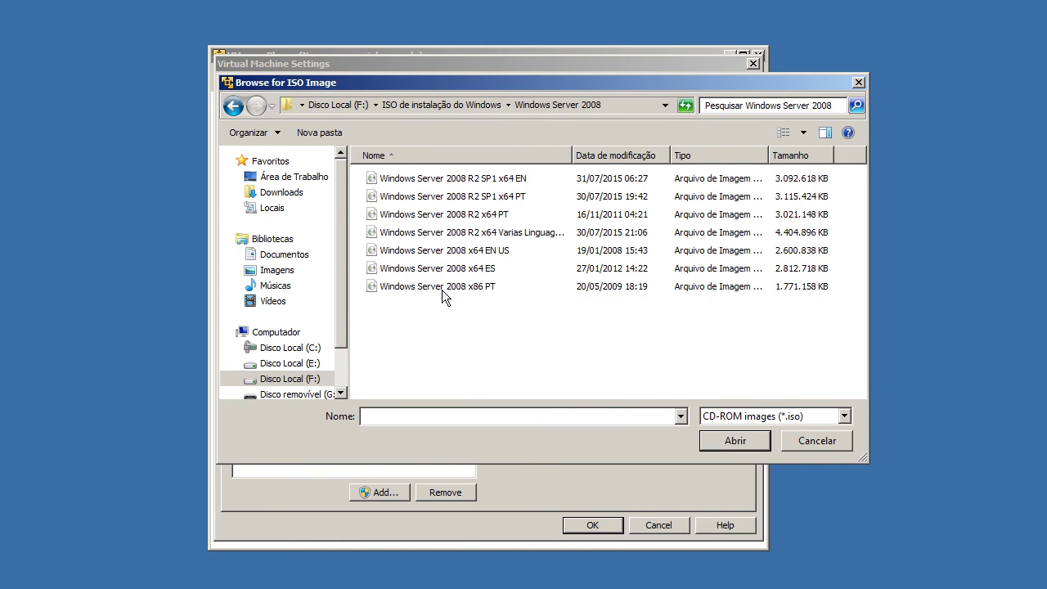
pyautogui.click(501, 196)
pyautogui.click(733, 438)
pyautogui.click(341, 182)
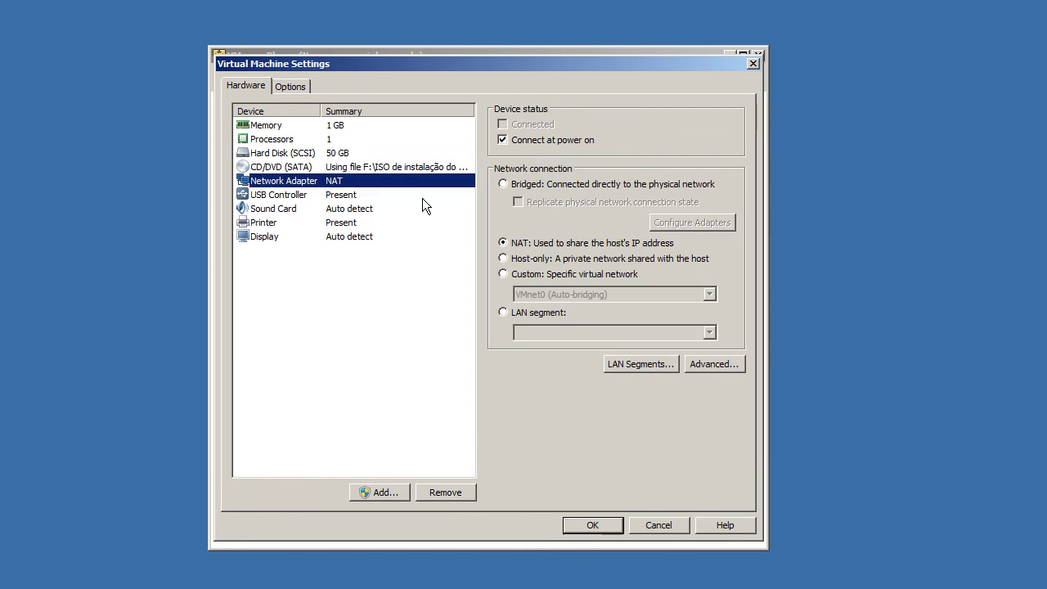
# Step: Remove the Printer from the virtual hardware, leaving NAT networking, USB, sound and display unchanged
pyautogui.click(526, 242)
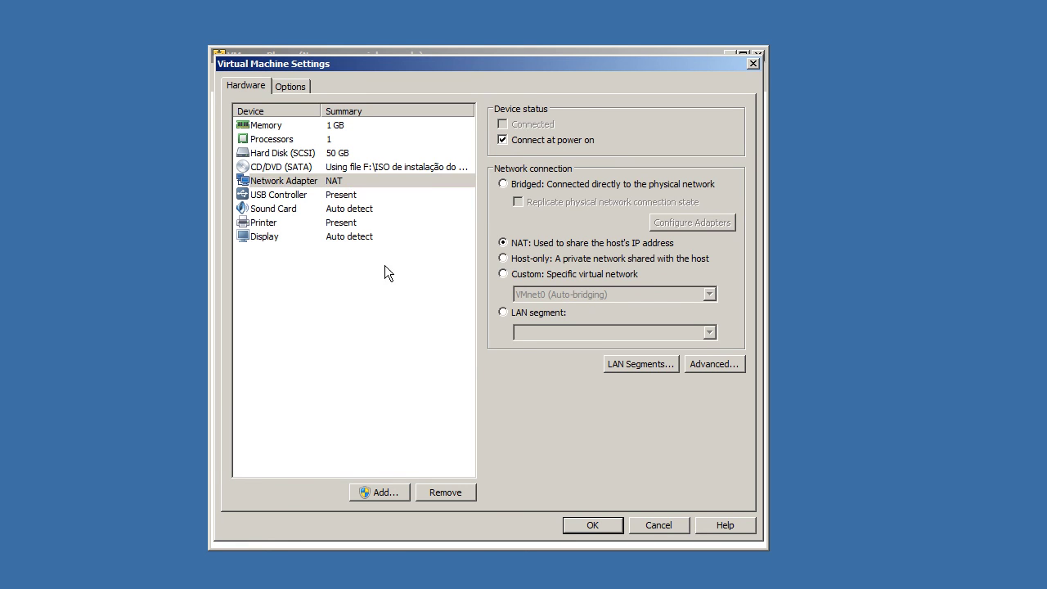
pyautogui.click(357, 196)
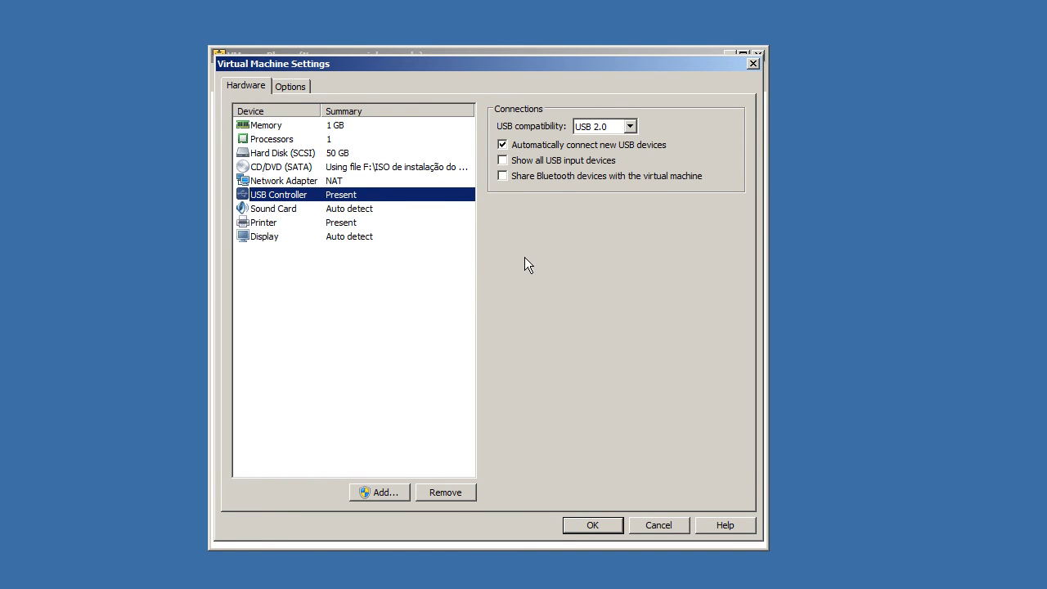
pyautogui.click(374, 210)
pyautogui.click(377, 224)
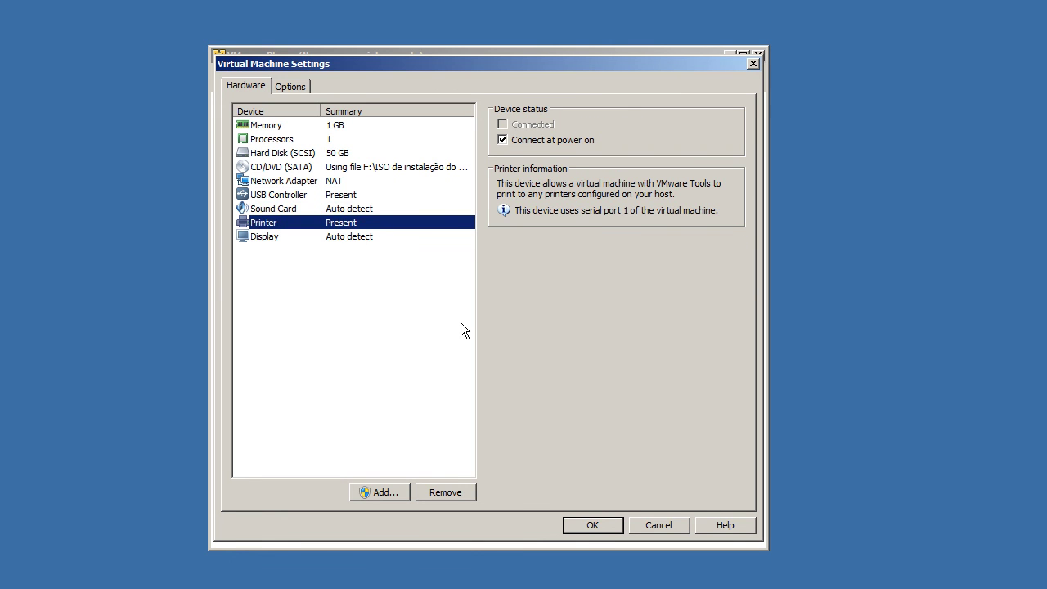
pyautogui.click(433, 489)
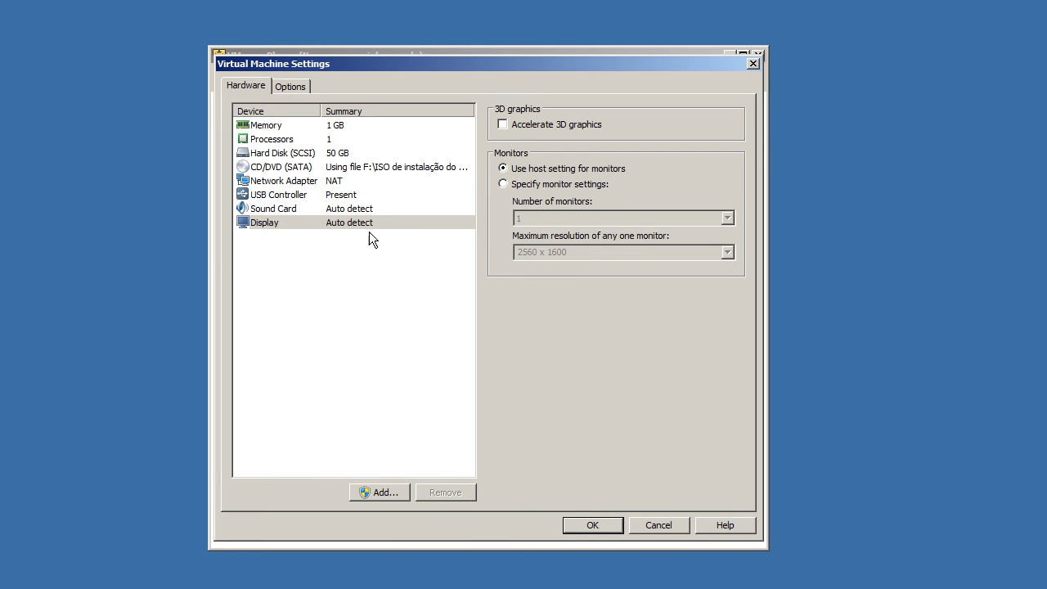
pyautogui.click(340, 209)
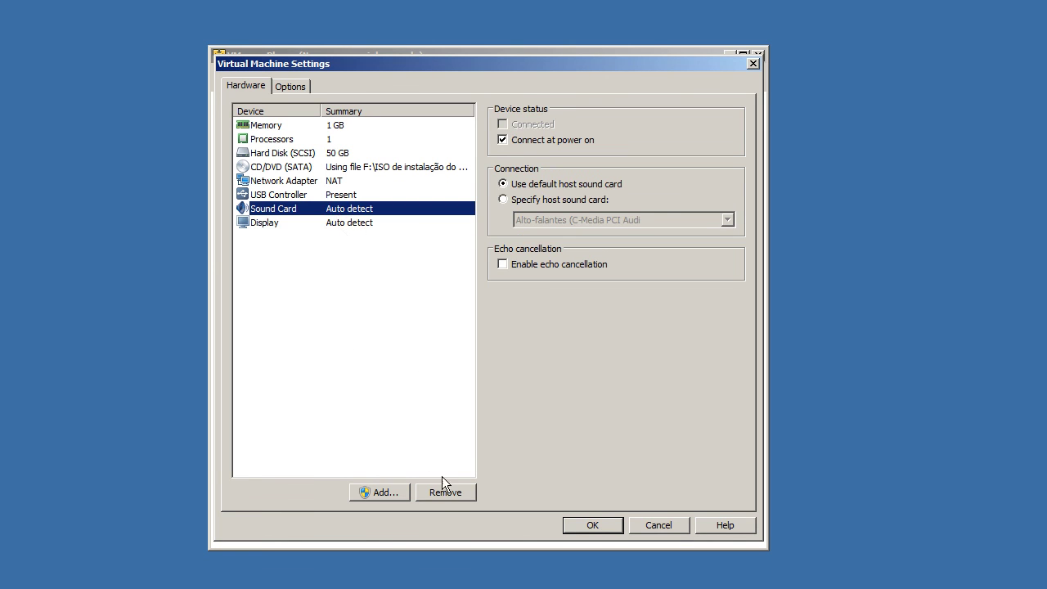
pyautogui.click(428, 330)
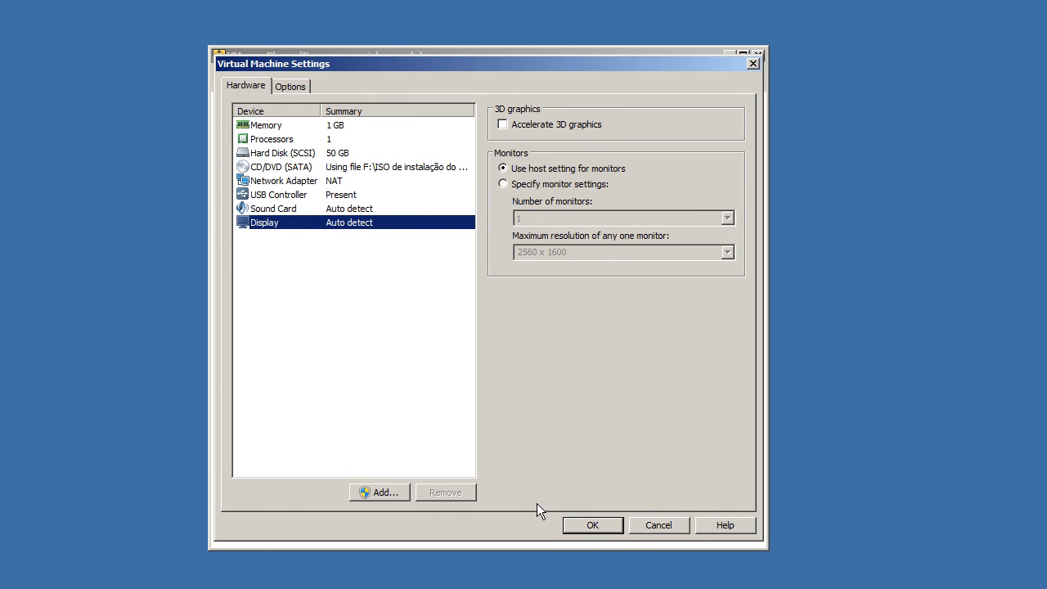
# Step: Switch Virtual Machine Settings to the Options tab
pyautogui.click(297, 88)
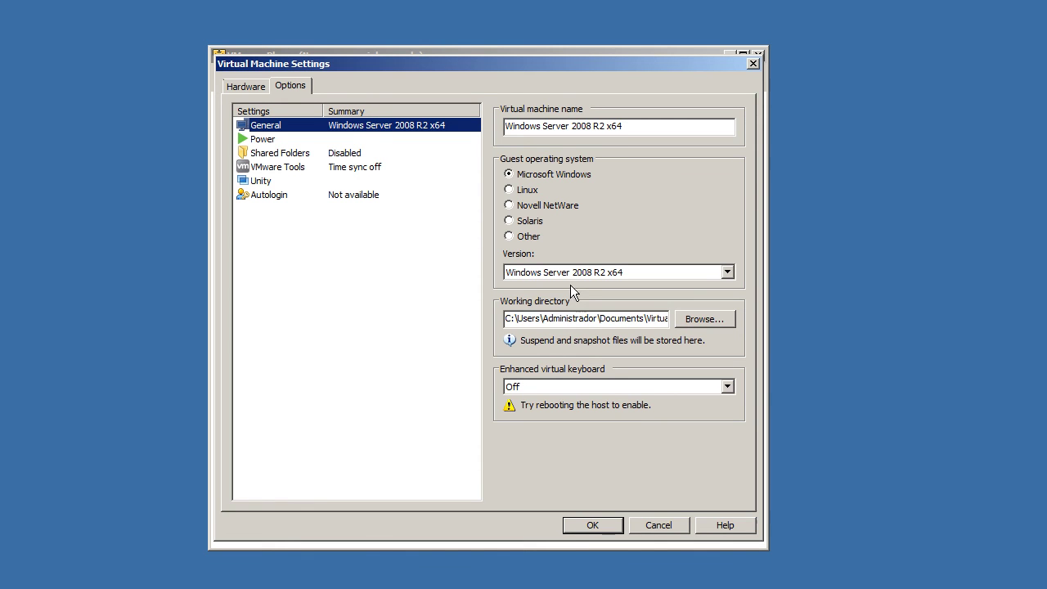
# Step: Keep Microsoft Windows as guest OS and the enhanced virtual keyboard Off, then review Power options
pyautogui.click(549, 171)
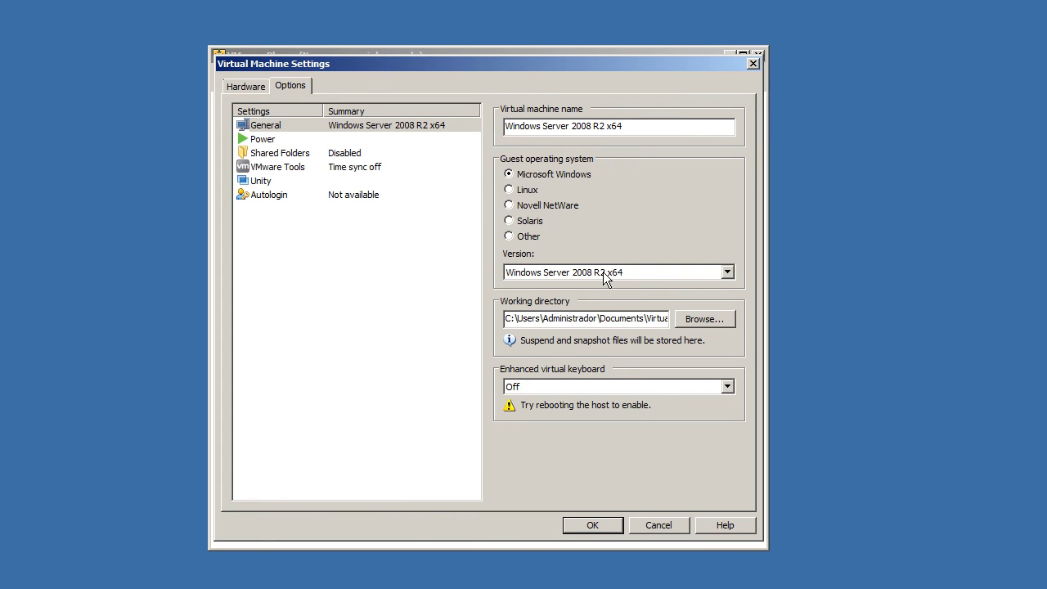
pyautogui.moveTo(504, 318); pyautogui.dragTo(687, 318)
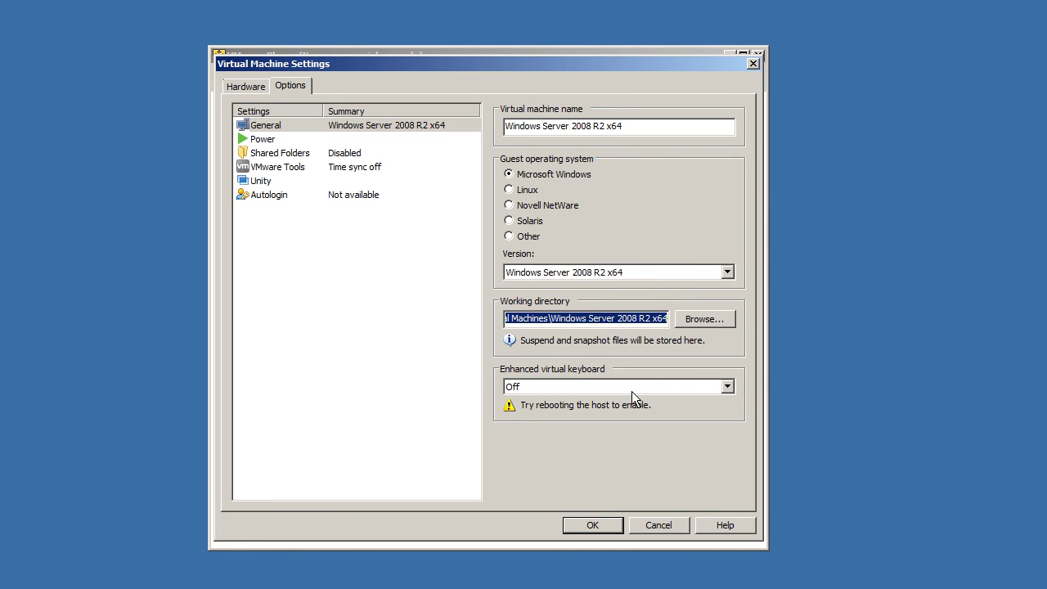
pyautogui.click(566, 387)
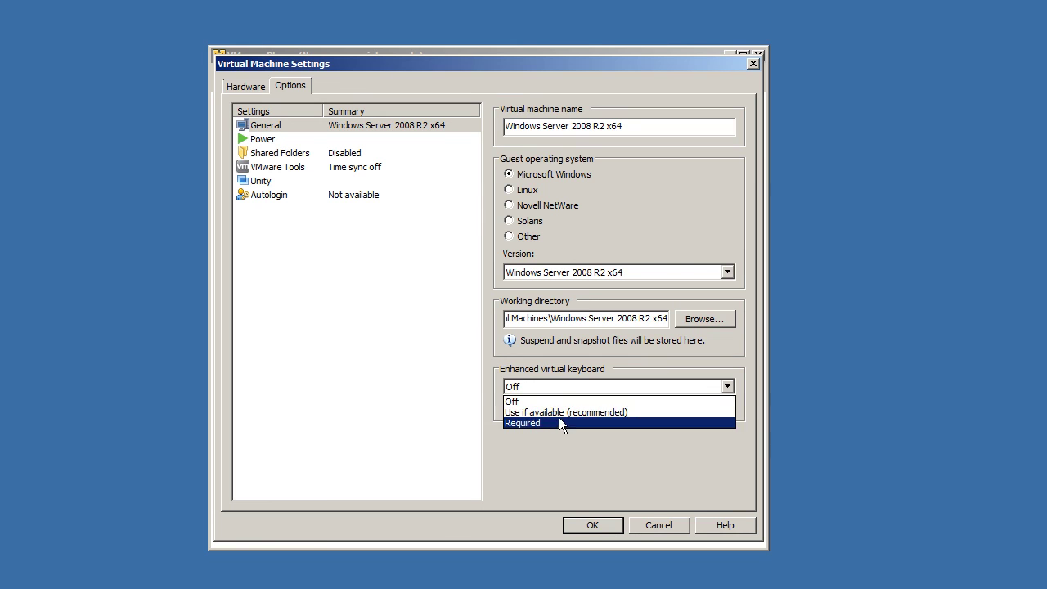
pyautogui.click(572, 401)
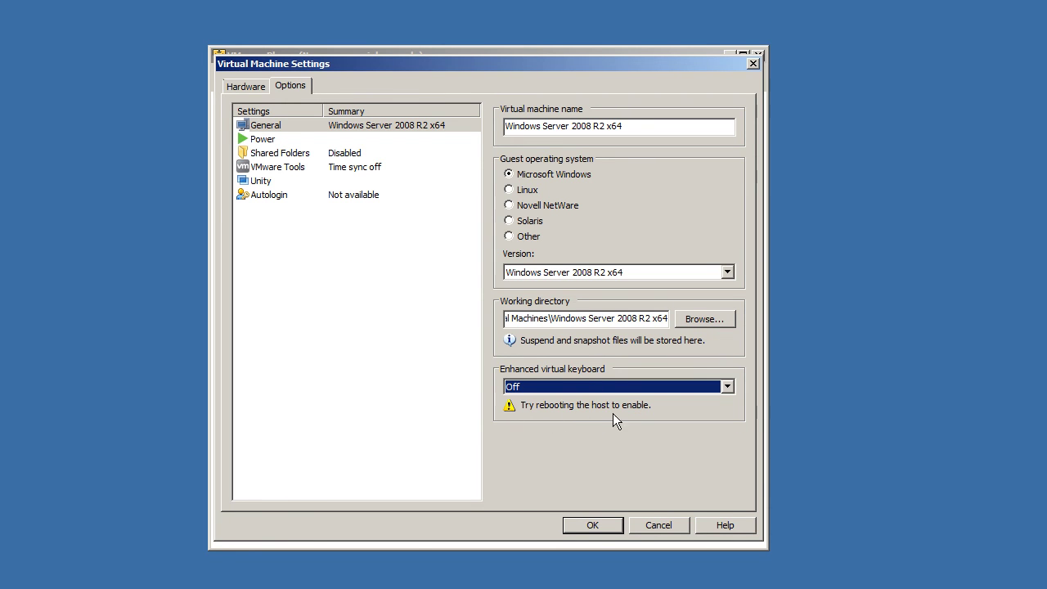
pyautogui.click(344, 139)
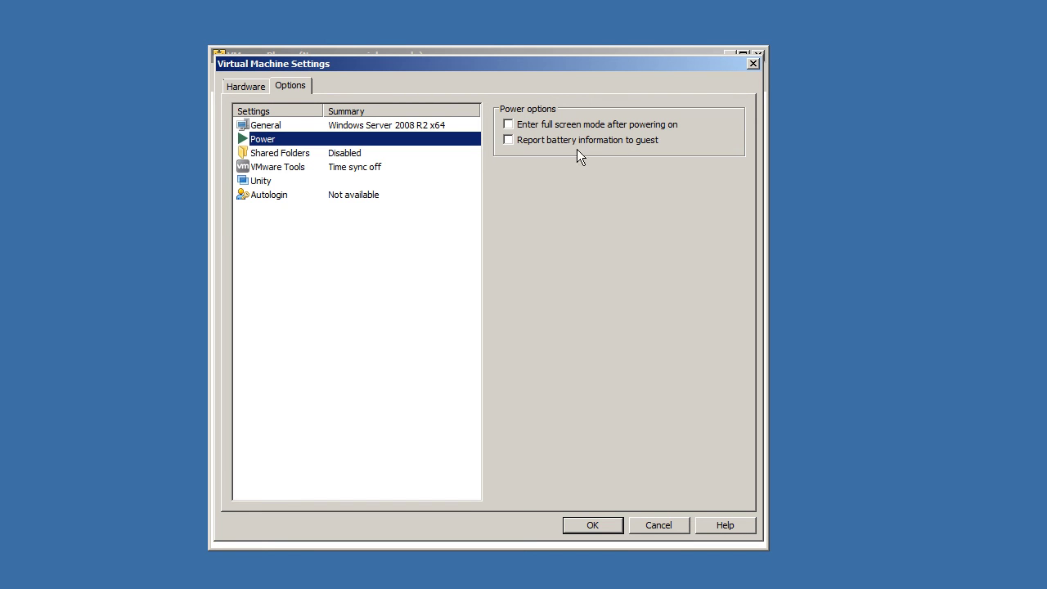
# Step: Show the VM's Shared Folders options
pyautogui.click(368, 152)
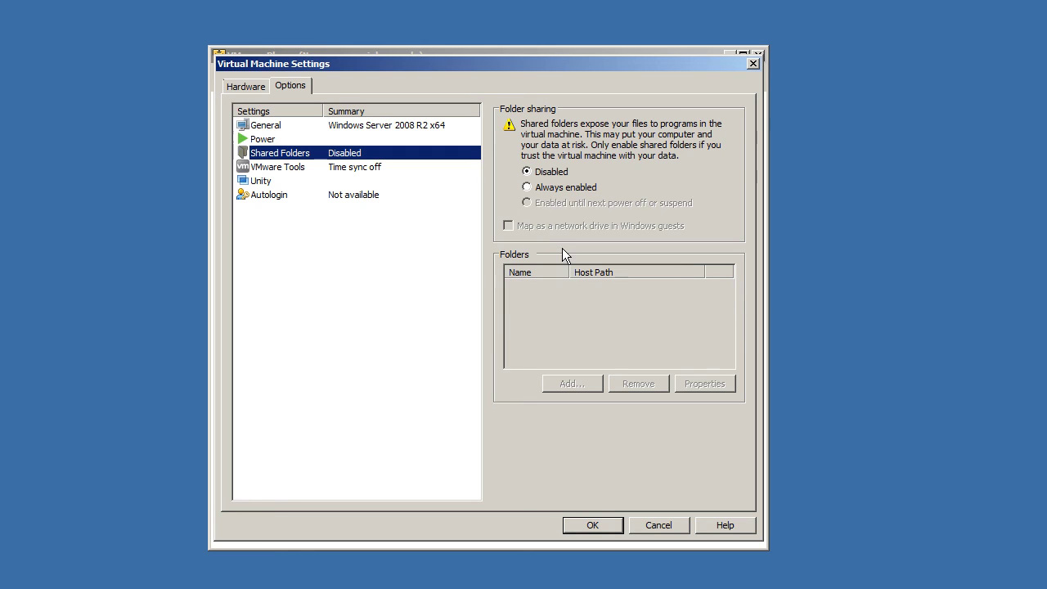
# Step: Set folder sharing to Always enabled, untick Map as a network drive, and start adding a share
pyautogui.click(553, 172)
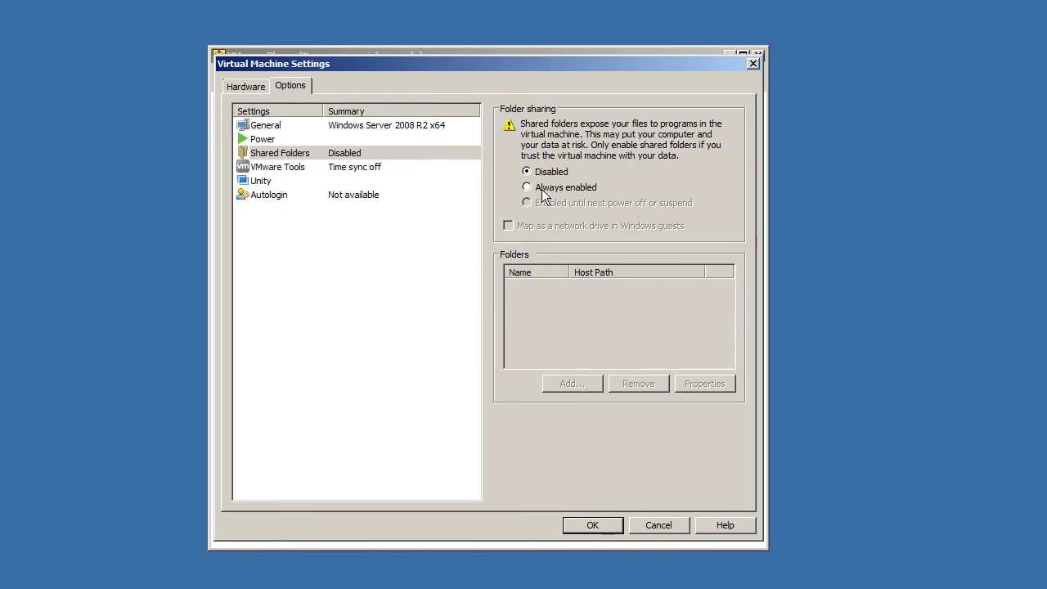
pyautogui.click(543, 188)
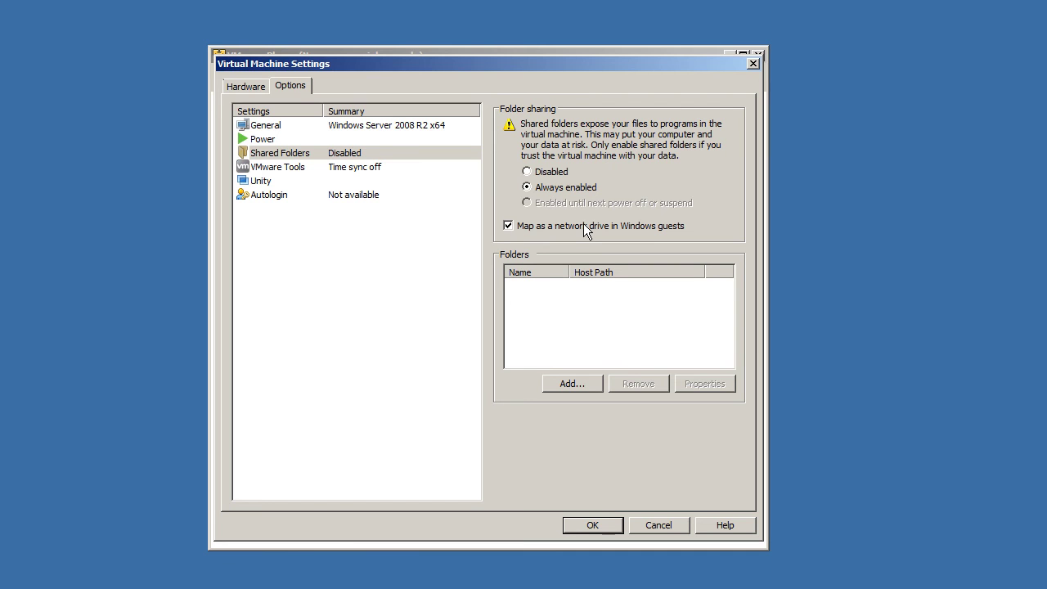
pyautogui.click(583, 226)
pyautogui.click(562, 385)
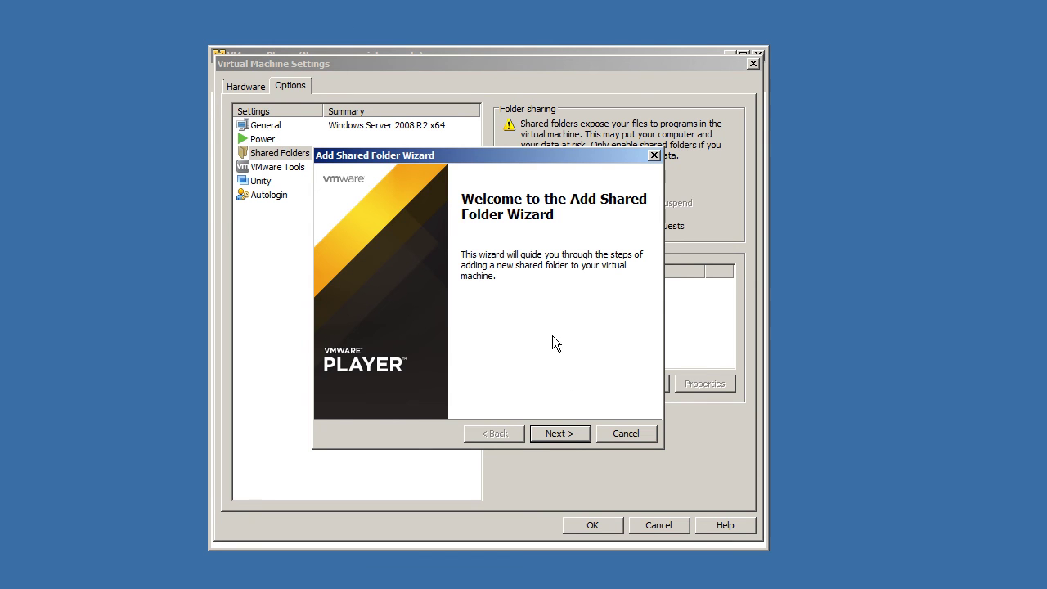
# Step: Add an enabled shared folder named inetpub pointing to host path C:\inetpub
pyautogui.click(566, 434)
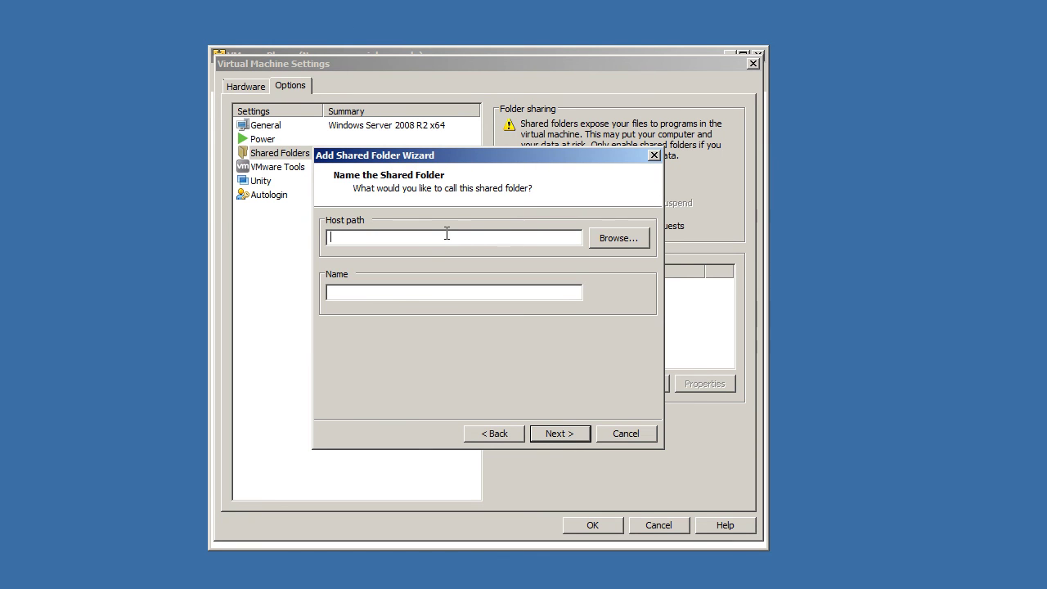
pyautogui.click(604, 237)
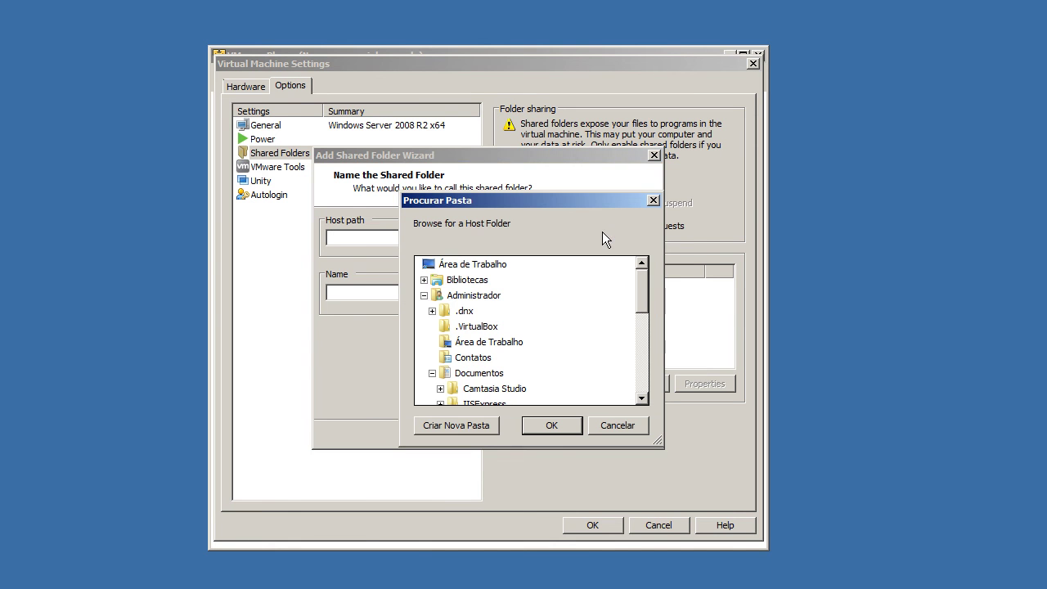
pyautogui.moveTo(642, 296); pyautogui.dragTo(641, 377)
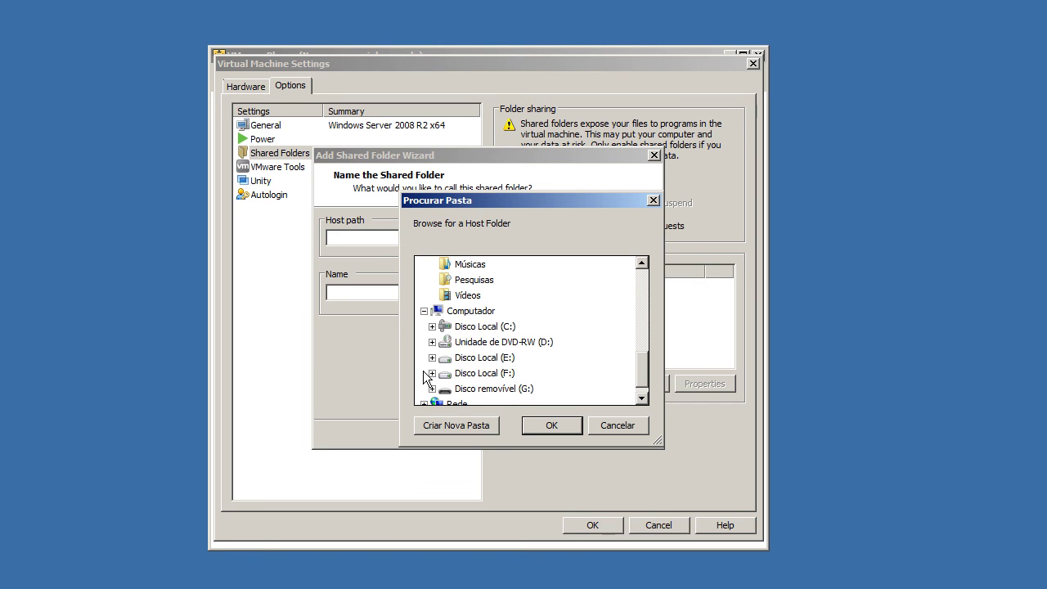
pyautogui.click(432, 326)
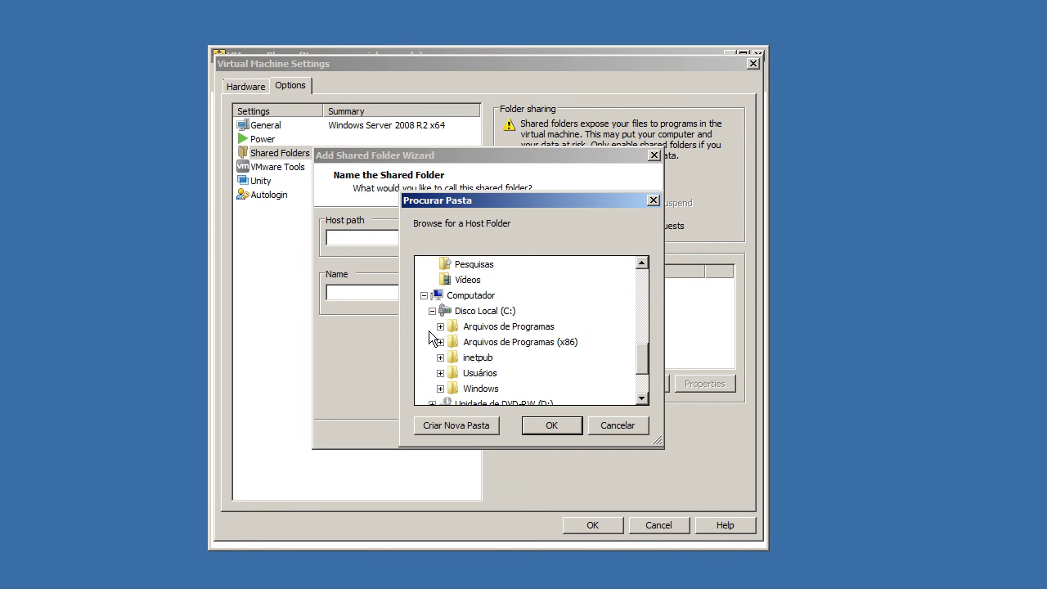
pyautogui.doubleClick(475, 358)
pyautogui.scroll(-3, 615, 335)
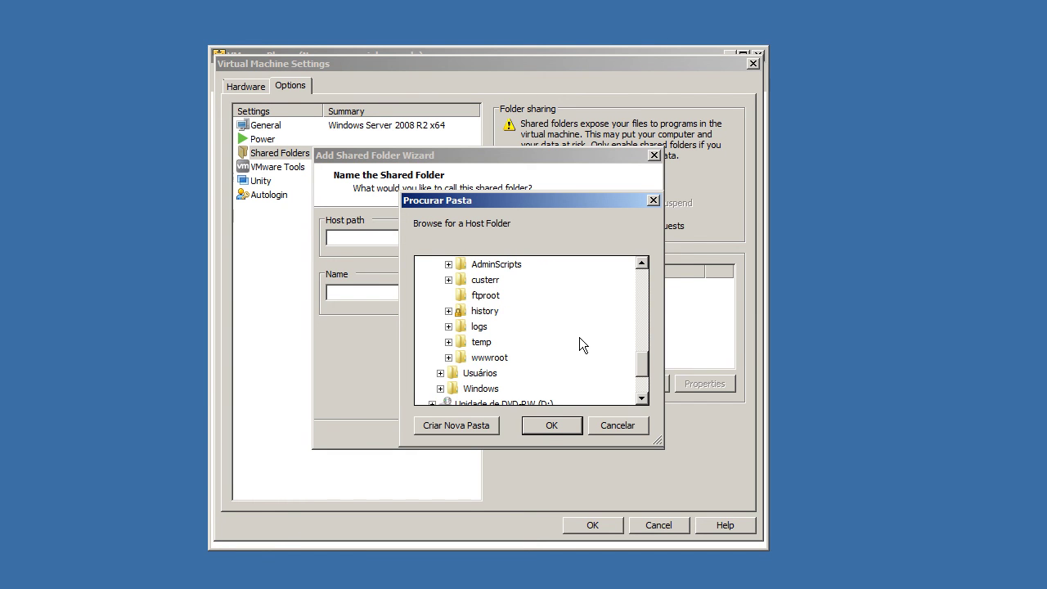
pyautogui.click(545, 430)
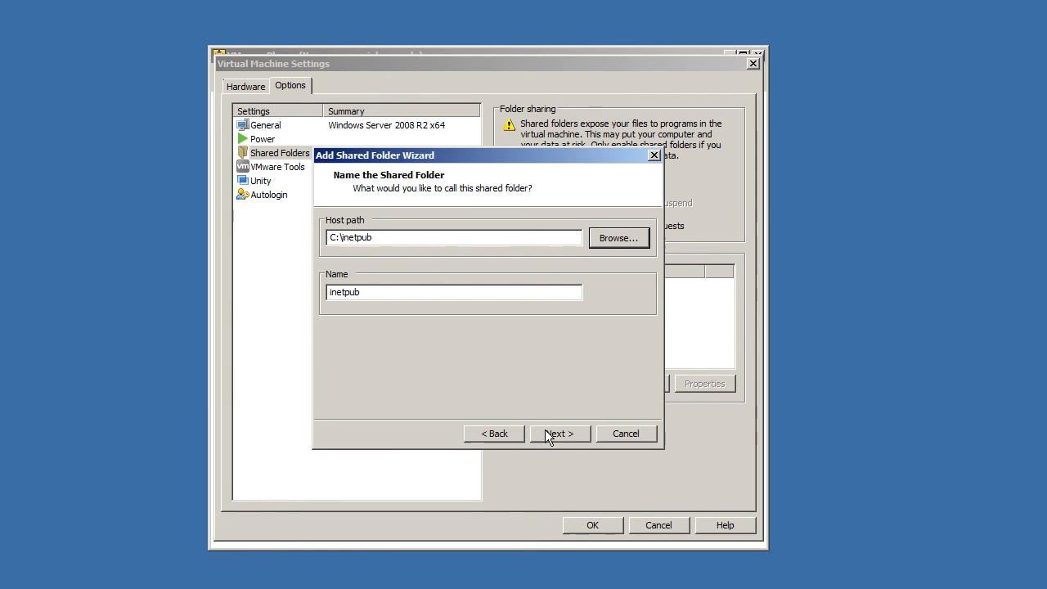
pyautogui.moveTo(463, 294); pyautogui.dragTo(67, 296)
pyautogui.click(569, 436)
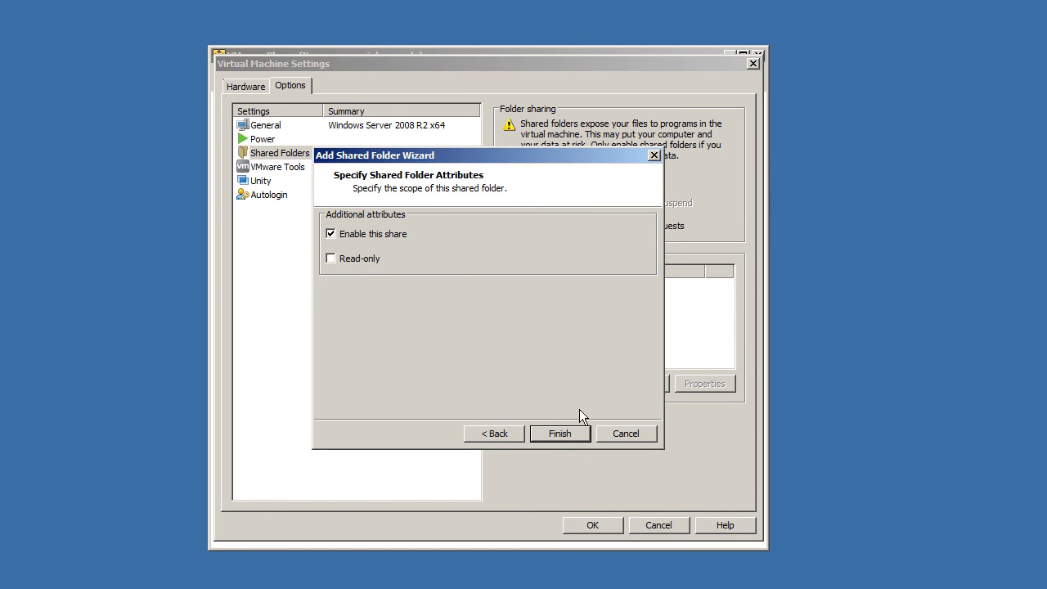
pyautogui.click(560, 432)
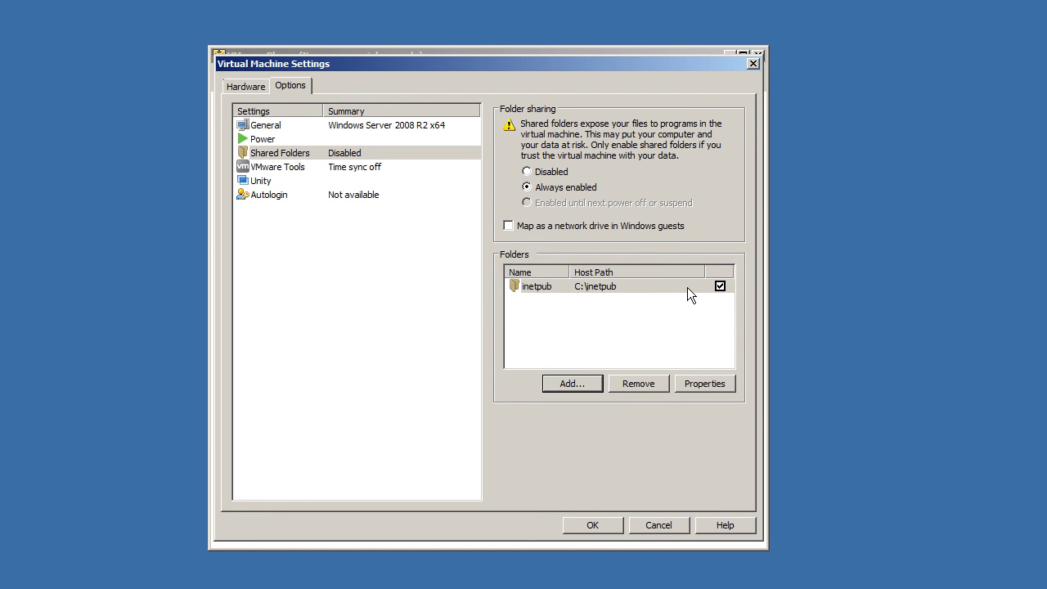
# Step: Check the inetpub share's properties, set folder sharing to Disabled, and show VMware Tools options
pyautogui.click(628, 287)
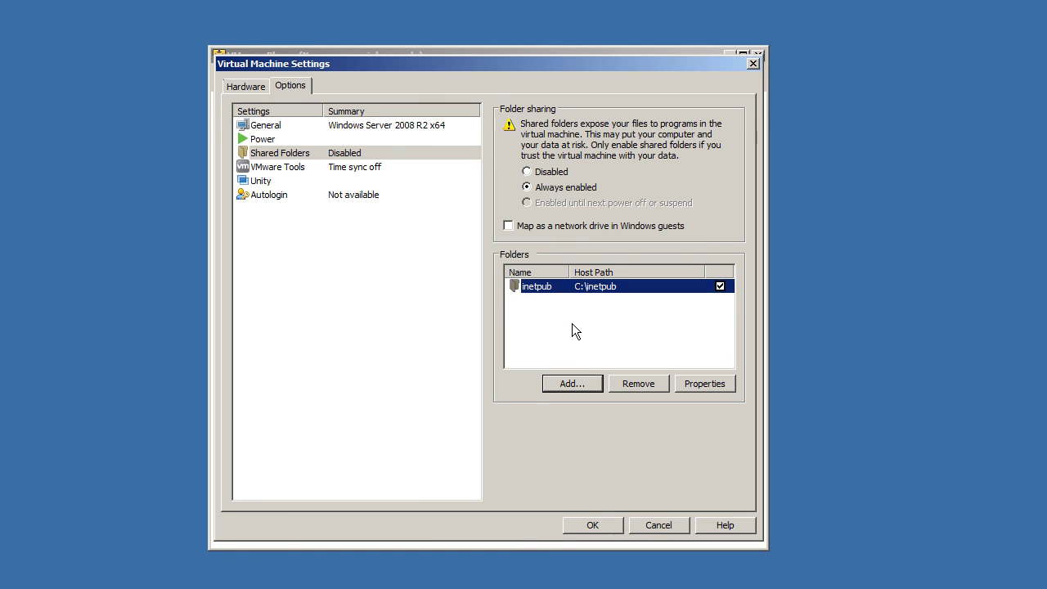
pyautogui.click(705, 384)
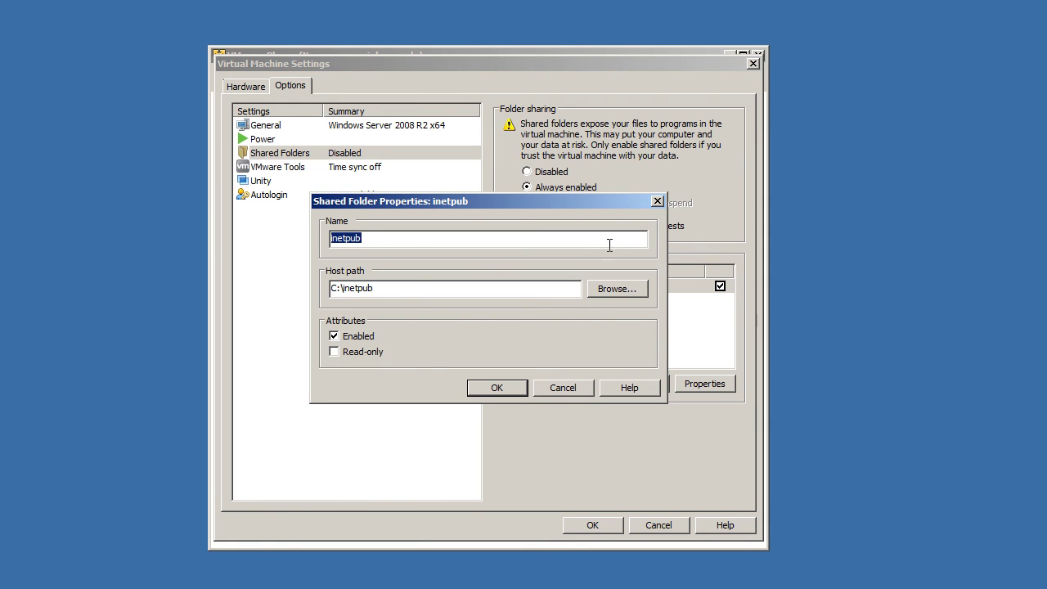
pyautogui.click(658, 201)
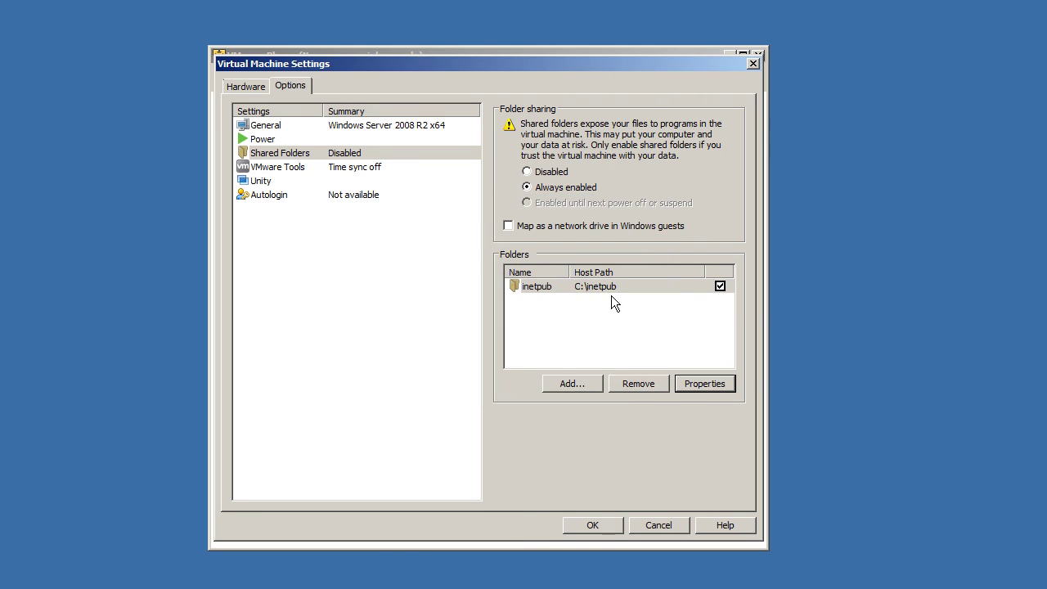
pyautogui.click(547, 173)
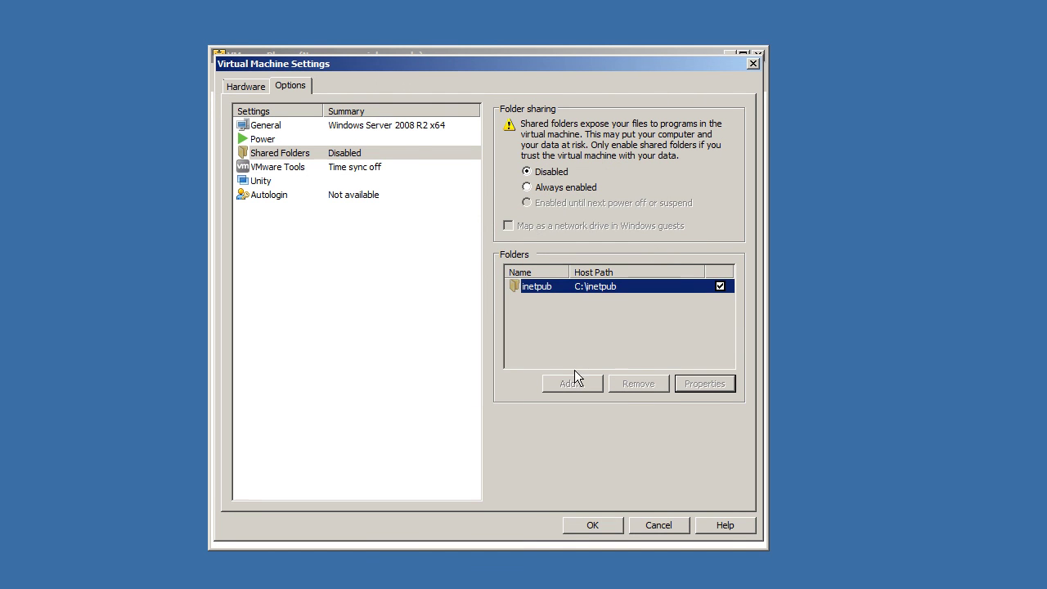
pyautogui.click(362, 155)
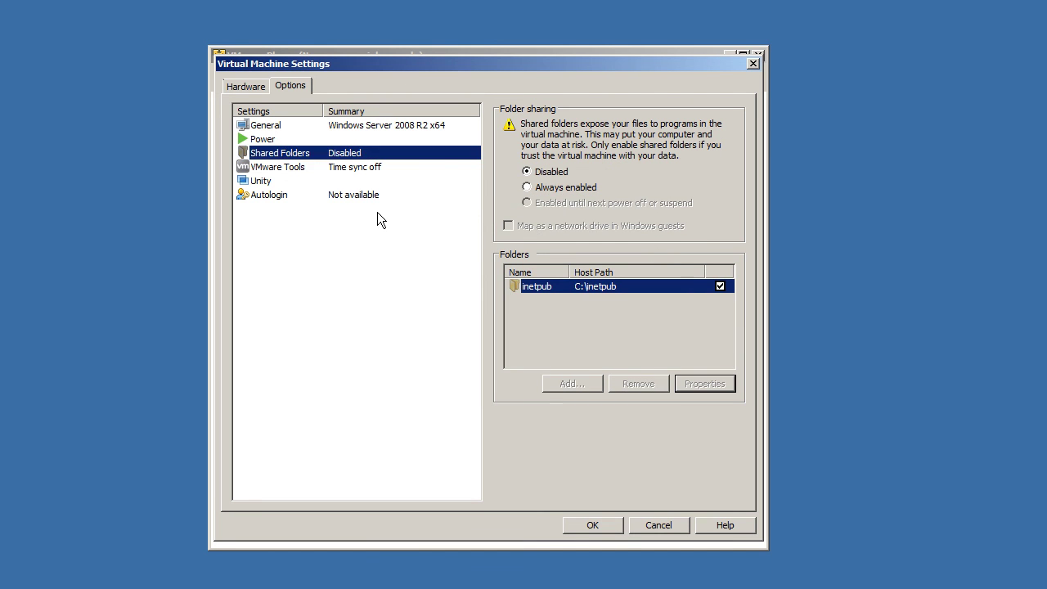
pyautogui.click(378, 172)
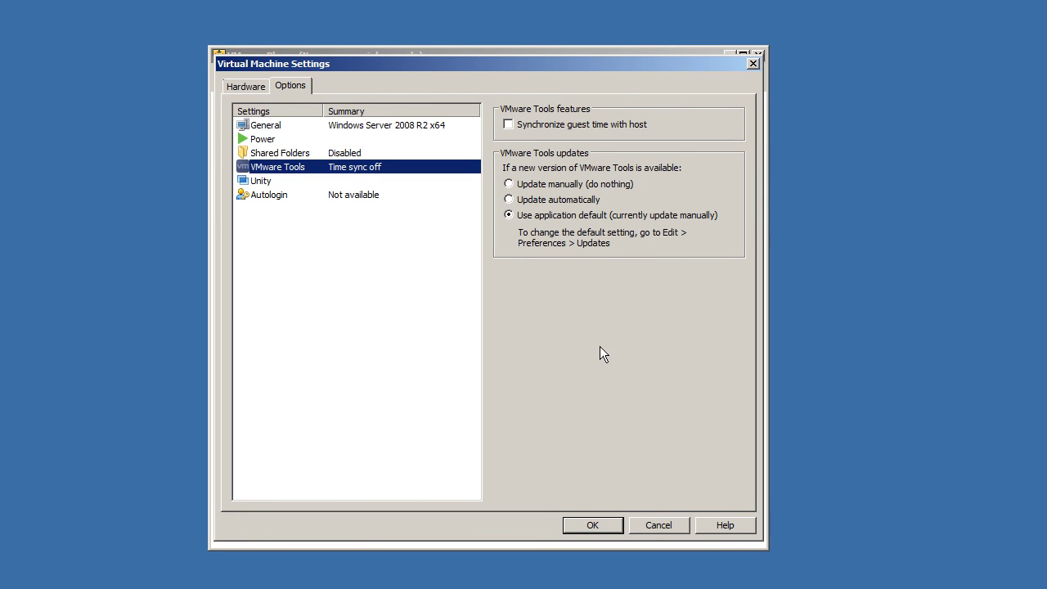
# Step: Bring up the Unity options showing window borders, badges and the applications menu setting
pyautogui.click(537, 219)
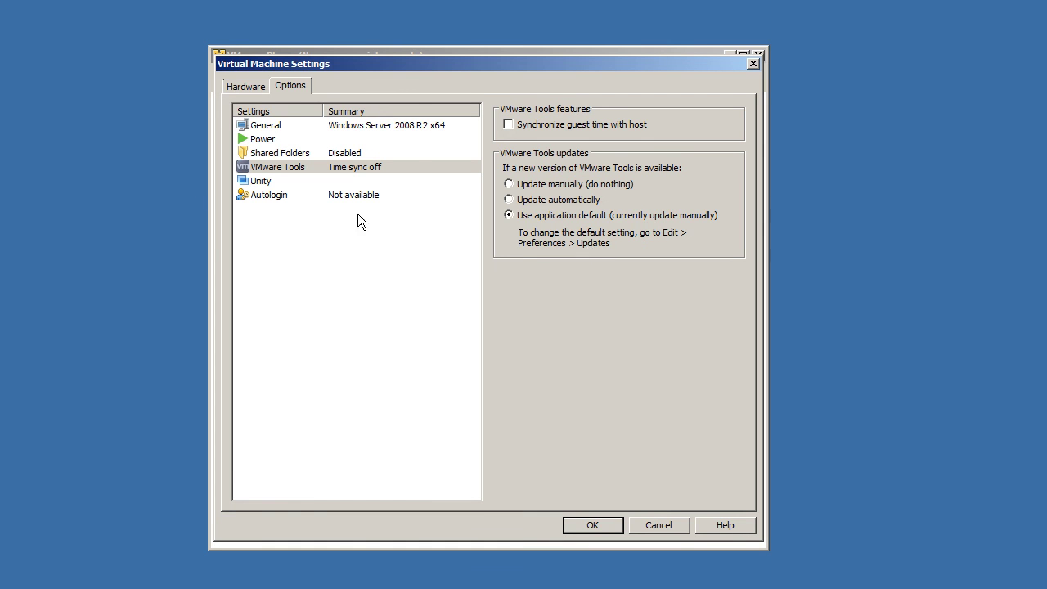
pyautogui.click(286, 185)
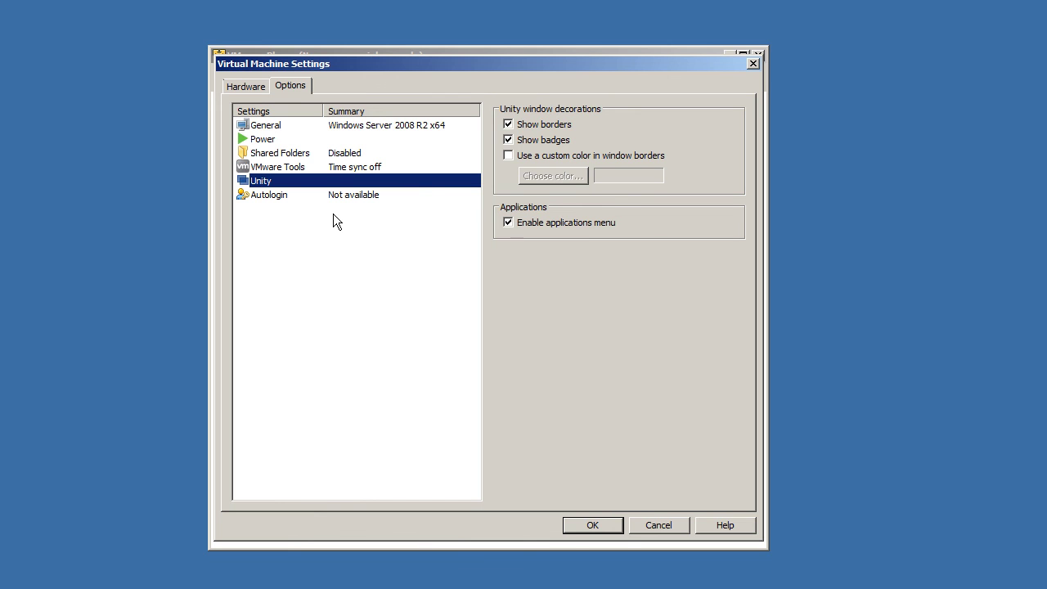
# Step: View the Autologin options, which report autologin as not available for this VM
pyautogui.click(357, 196)
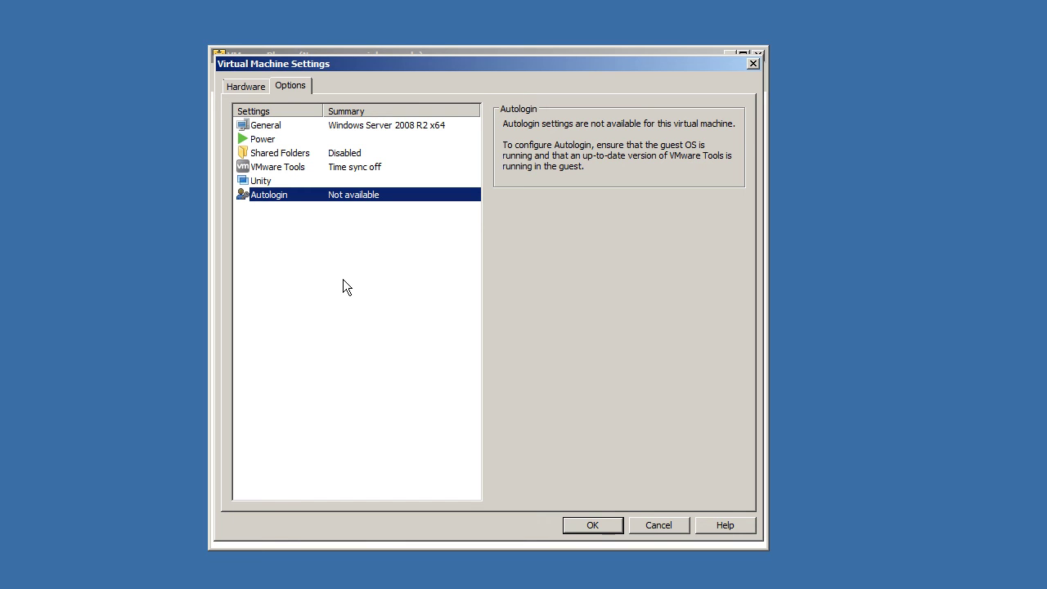
# Step: Save the VM settings, power on Windows Server 2008 R2 x64 and accept the keyboard hook timeout update
pyautogui.click(583, 523)
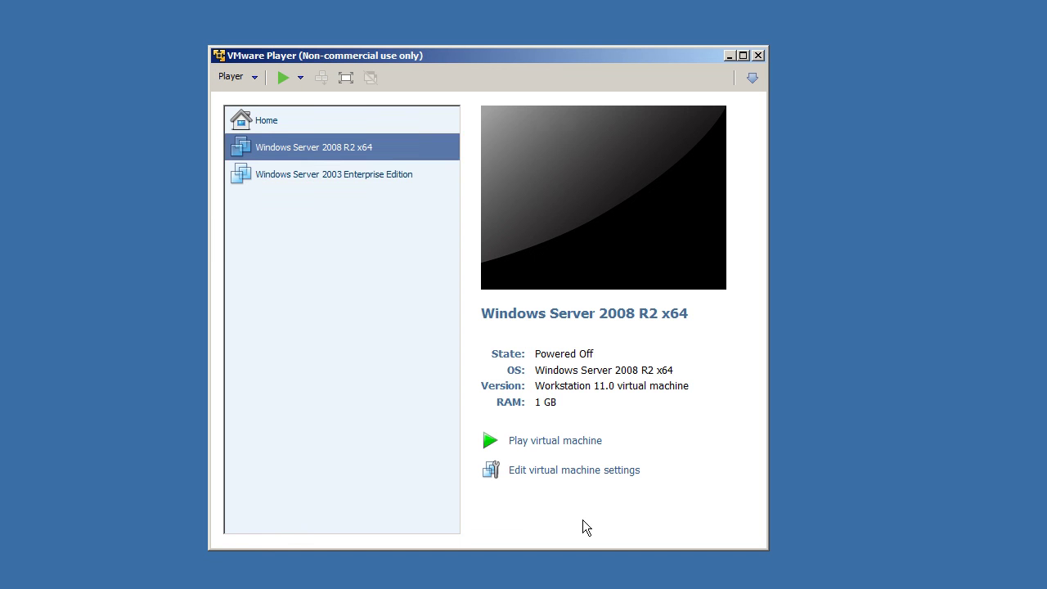
pyautogui.click(537, 440)
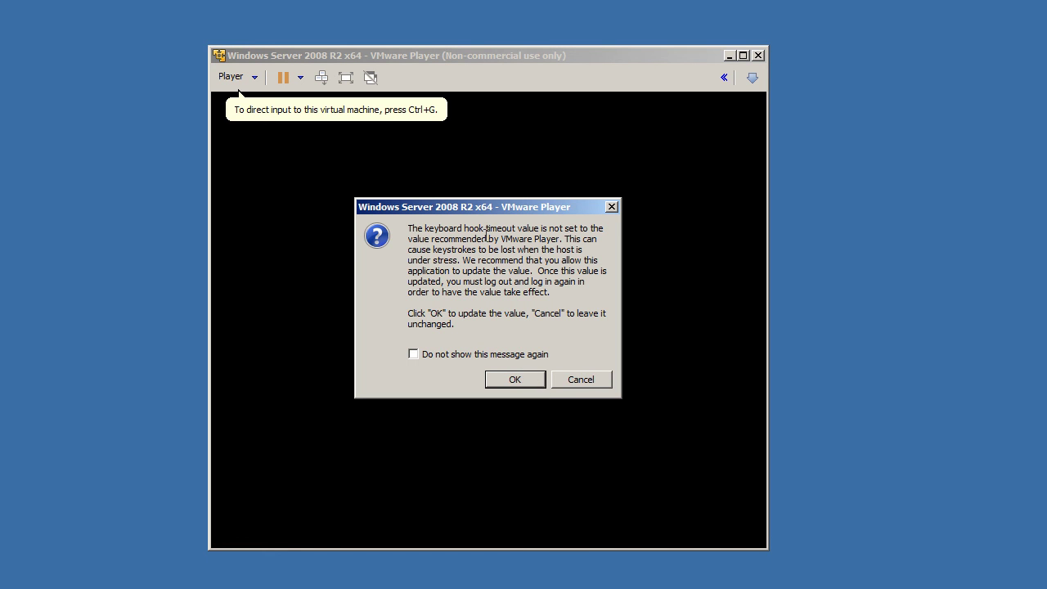
pyautogui.moveTo(416, 228); pyautogui.dragTo(549, 292)
pyautogui.click(479, 315)
pyautogui.click(513, 379)
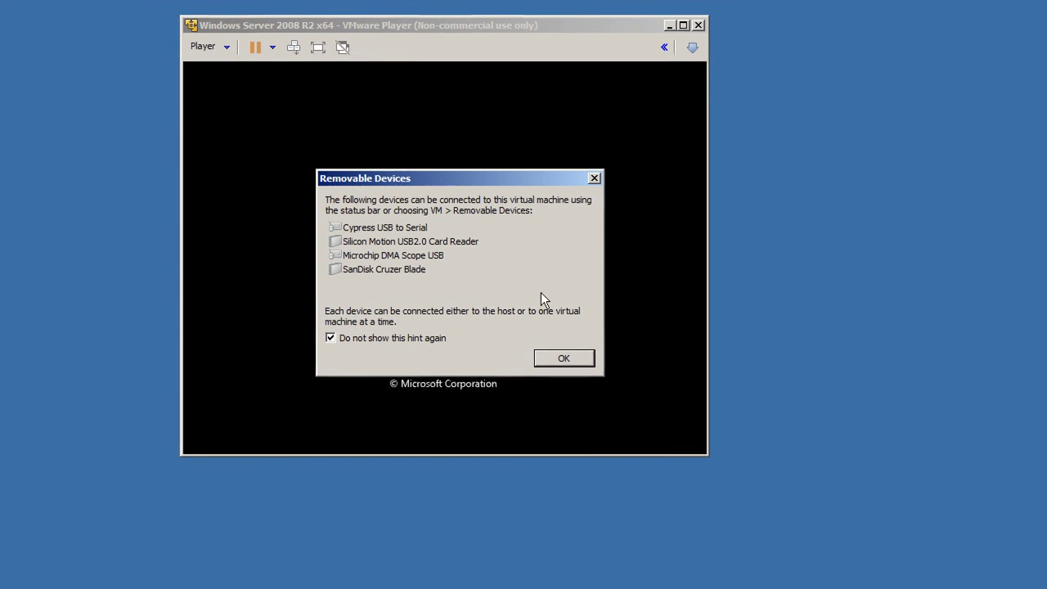
# Step: Dismiss the removable devices notice so it won't be shown again
pyautogui.click(541, 360)
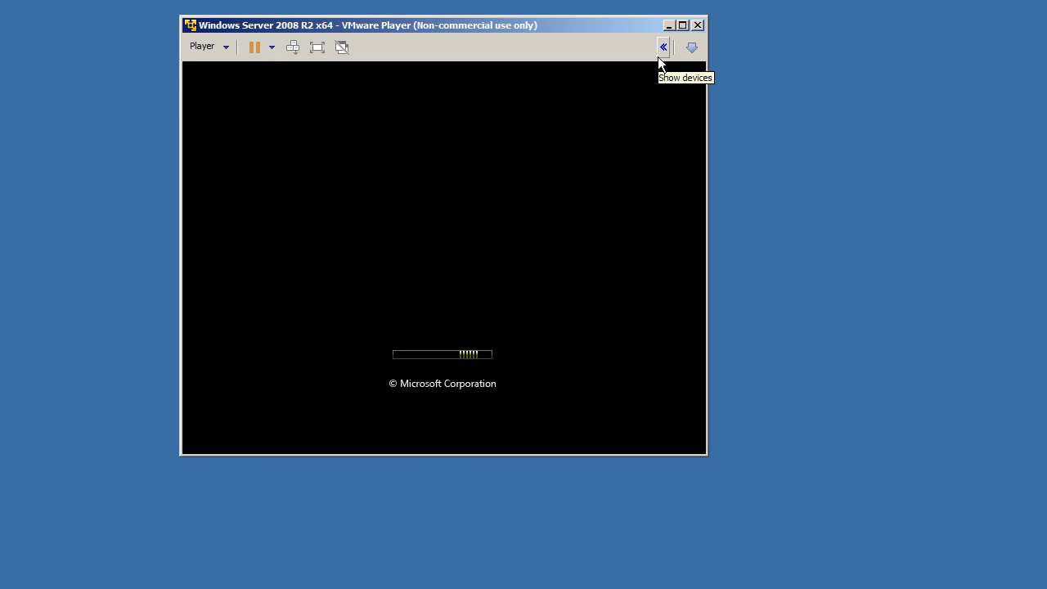
# Step: Reveal the removable device icons and inspect the Cypress USB and SanDisk Cruzer Blade menus without connecting
pyautogui.click(661, 47)
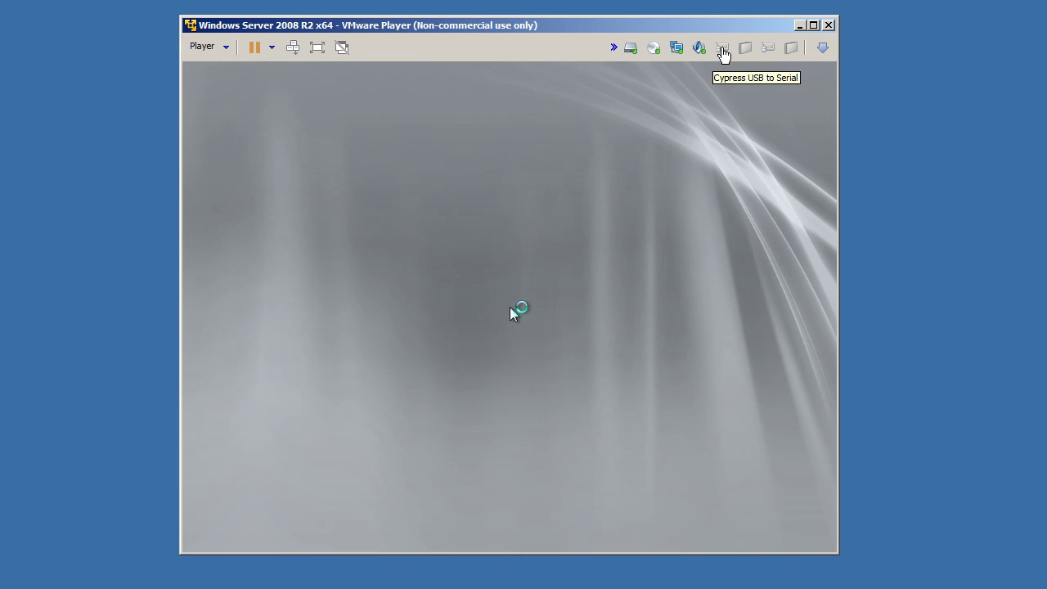
pyautogui.click(722, 49)
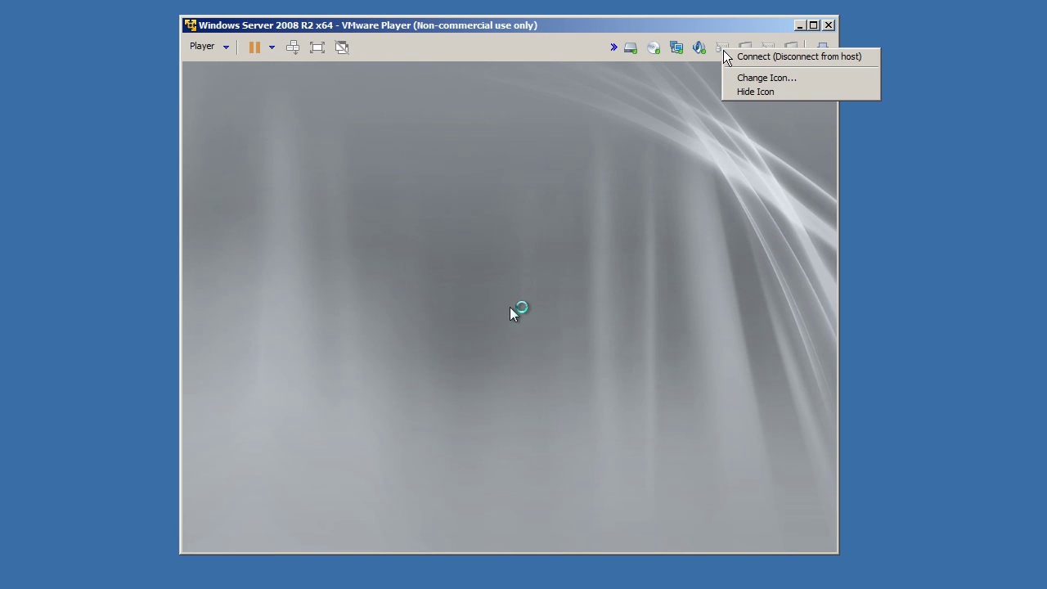
pyautogui.click(724, 47)
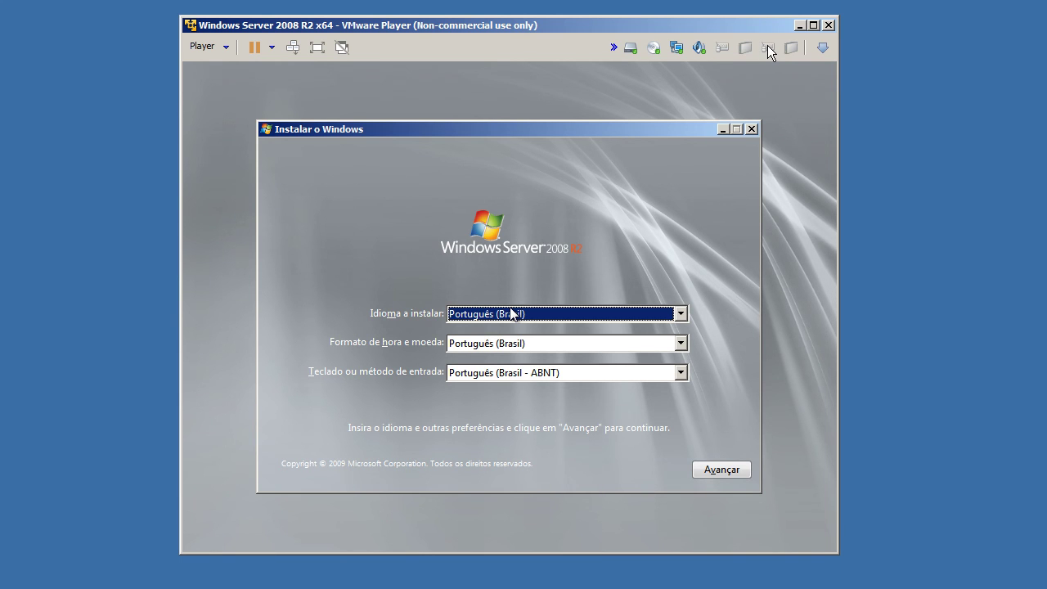
pyautogui.rightClick(768, 49)
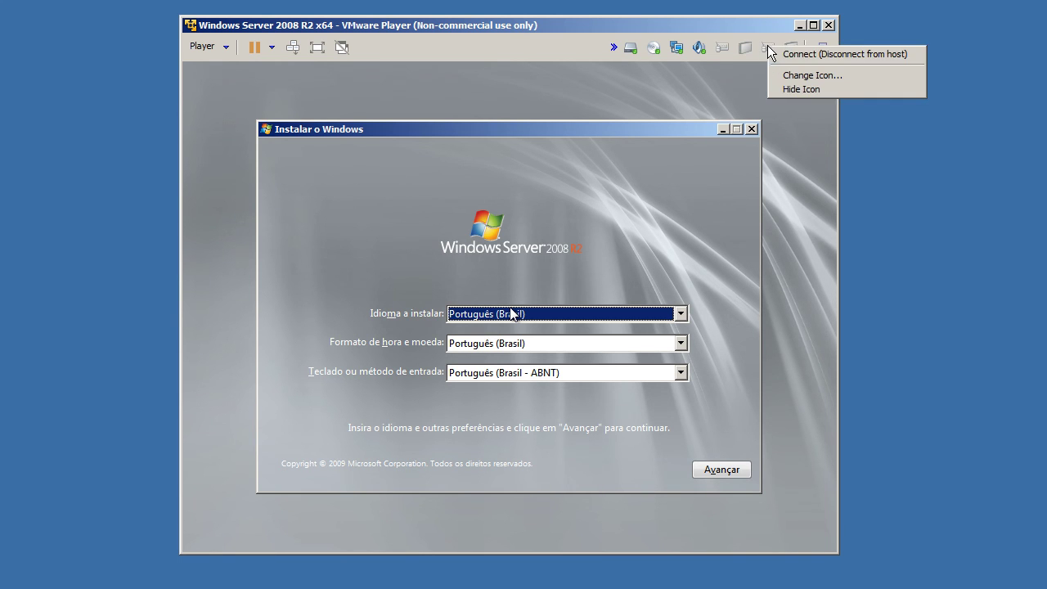
pyautogui.click(729, 25)
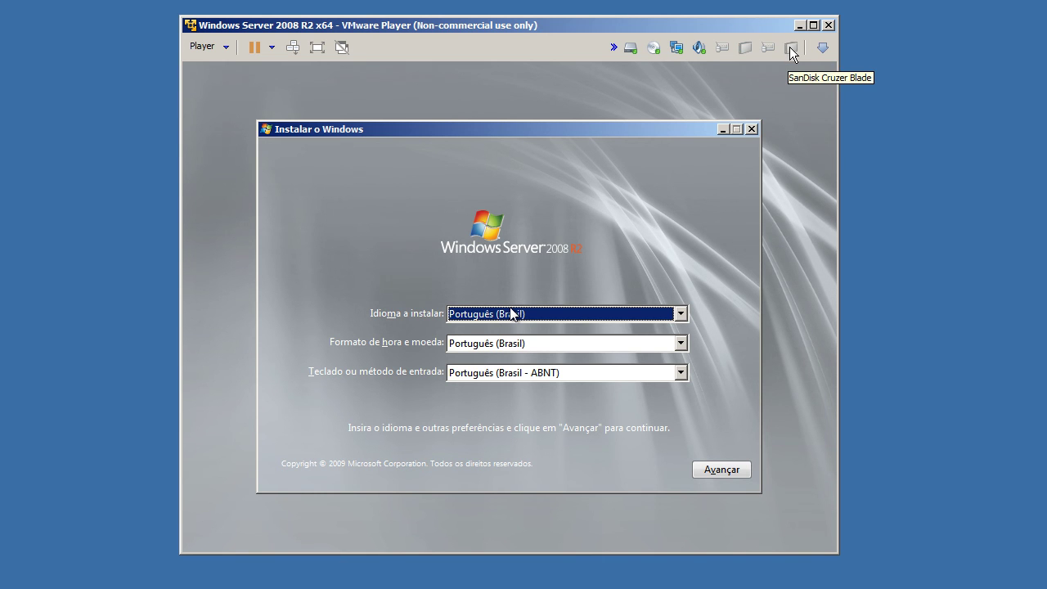
pyautogui.rightClick(790, 51)
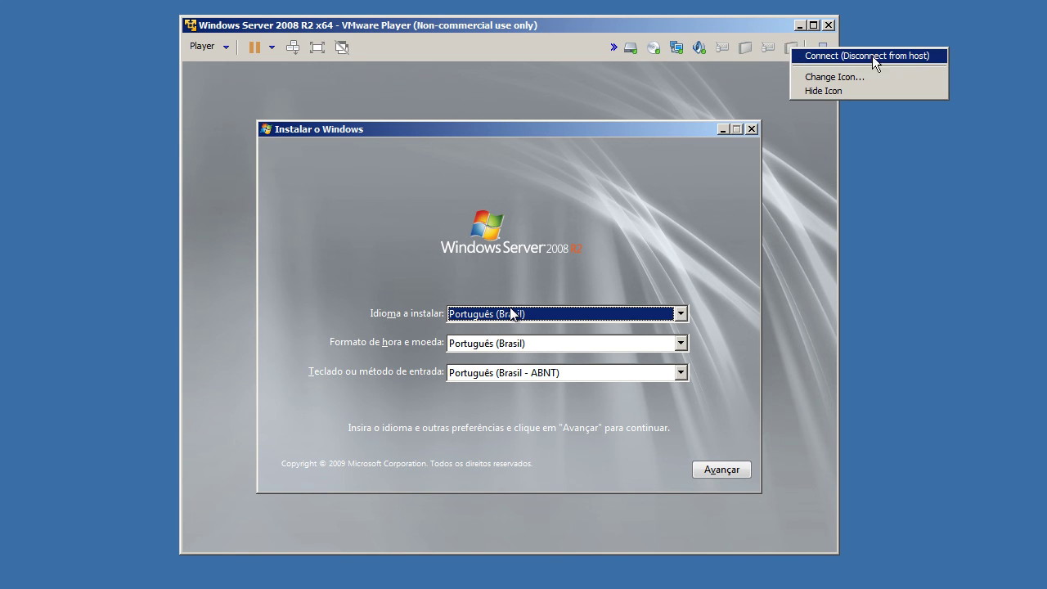
pyautogui.click(701, 33)
pyautogui.click(221, 47)
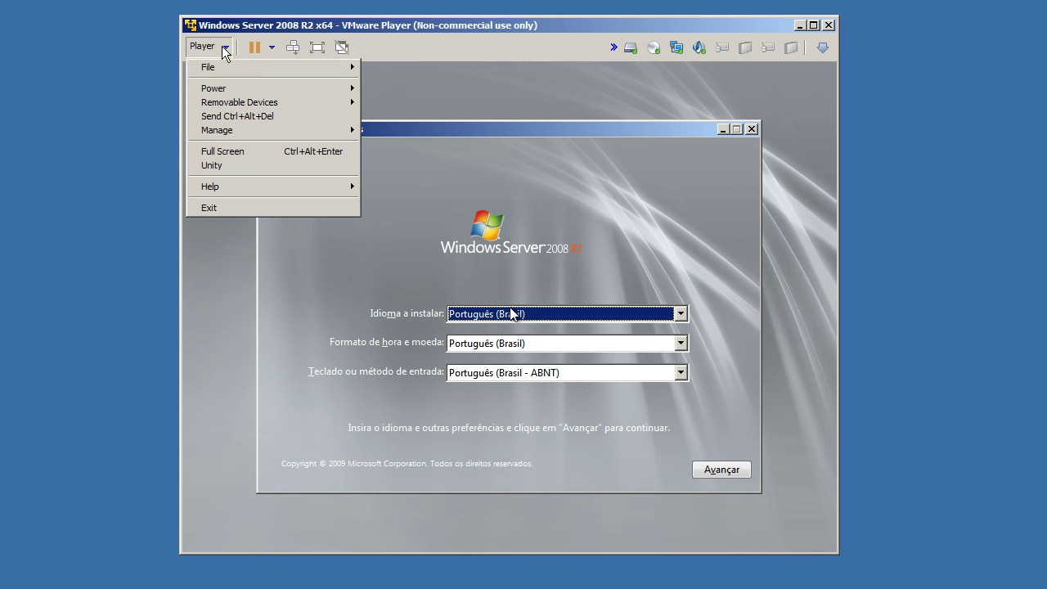
pyautogui.moveTo(224, 70)
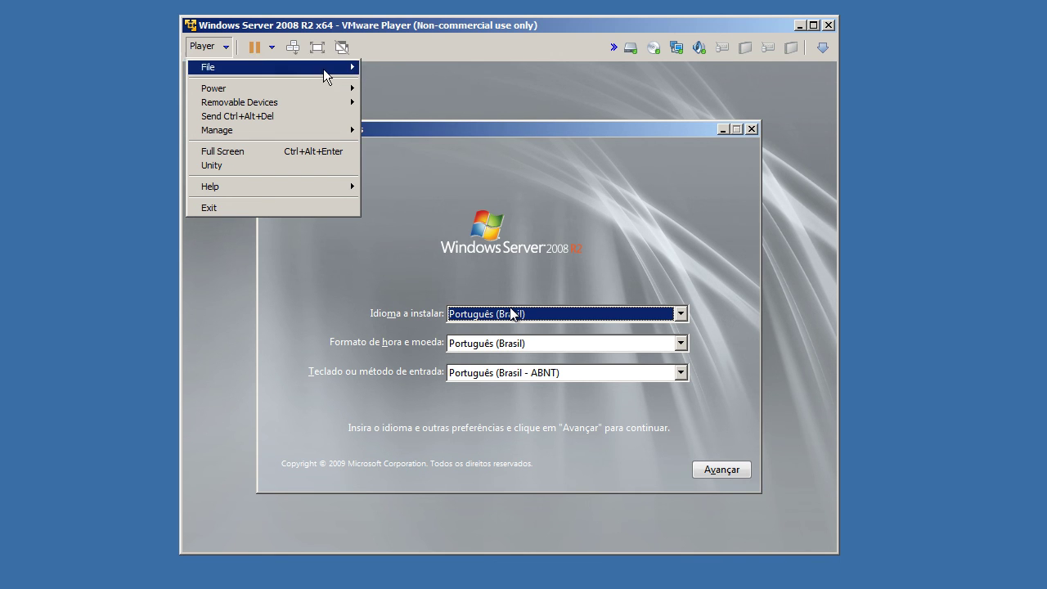
pyautogui.moveTo(318, 95)
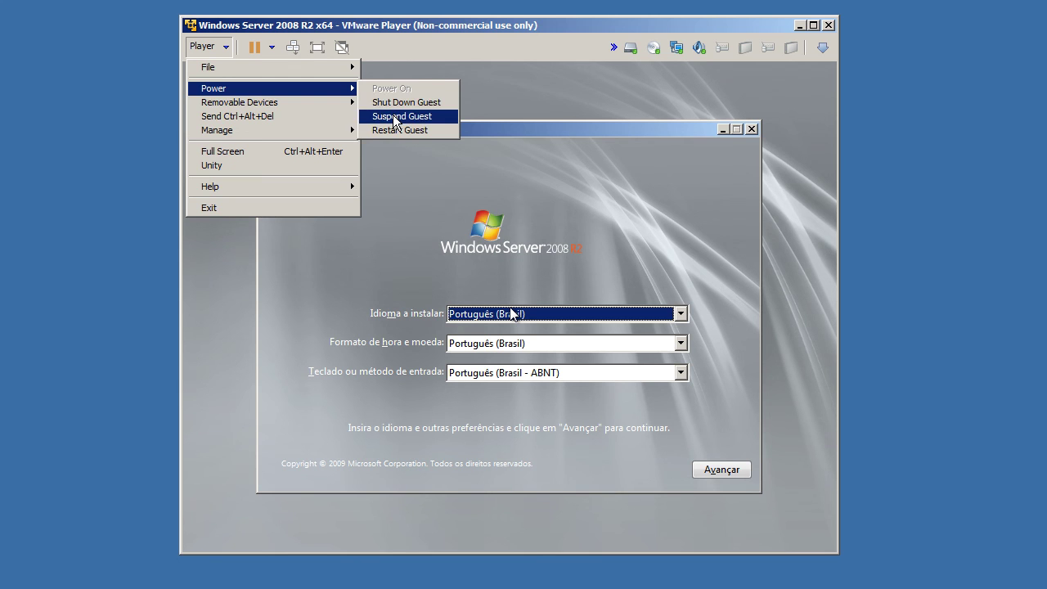
pyautogui.moveTo(287, 108)
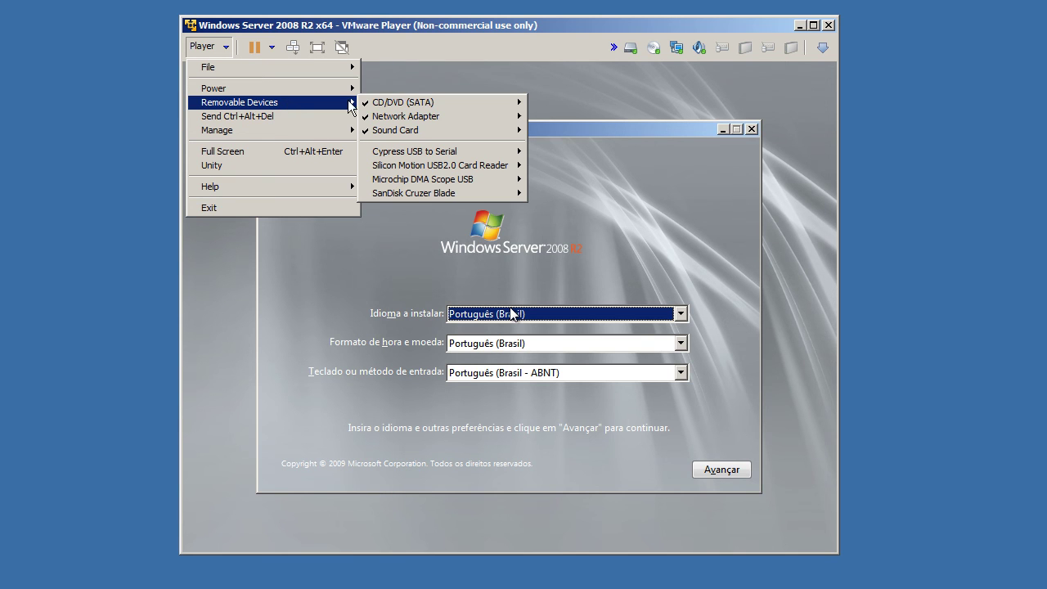
pyautogui.moveTo(472, 106)
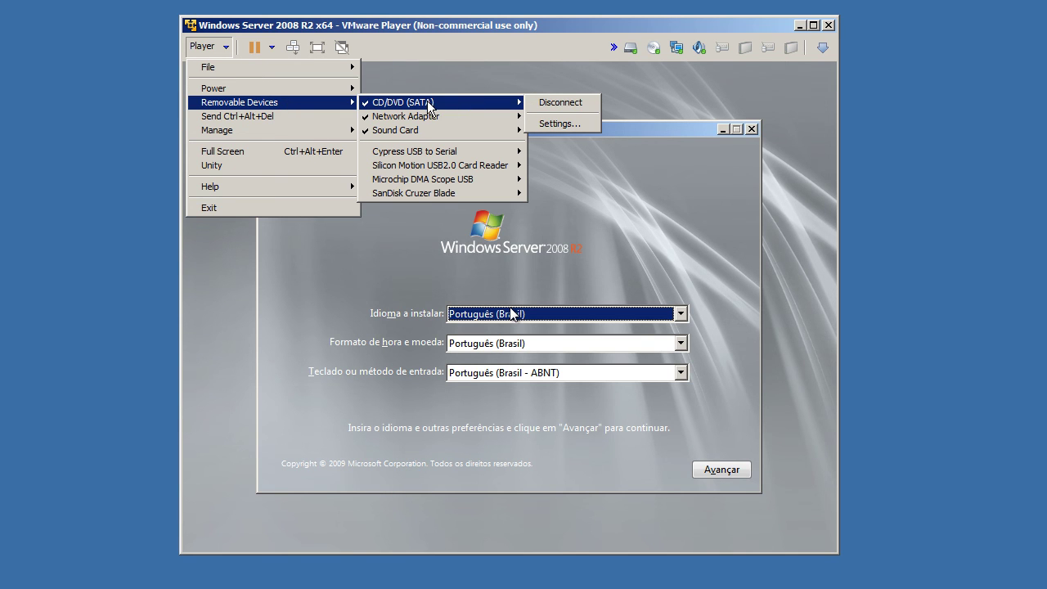
pyautogui.moveTo(424, 115)
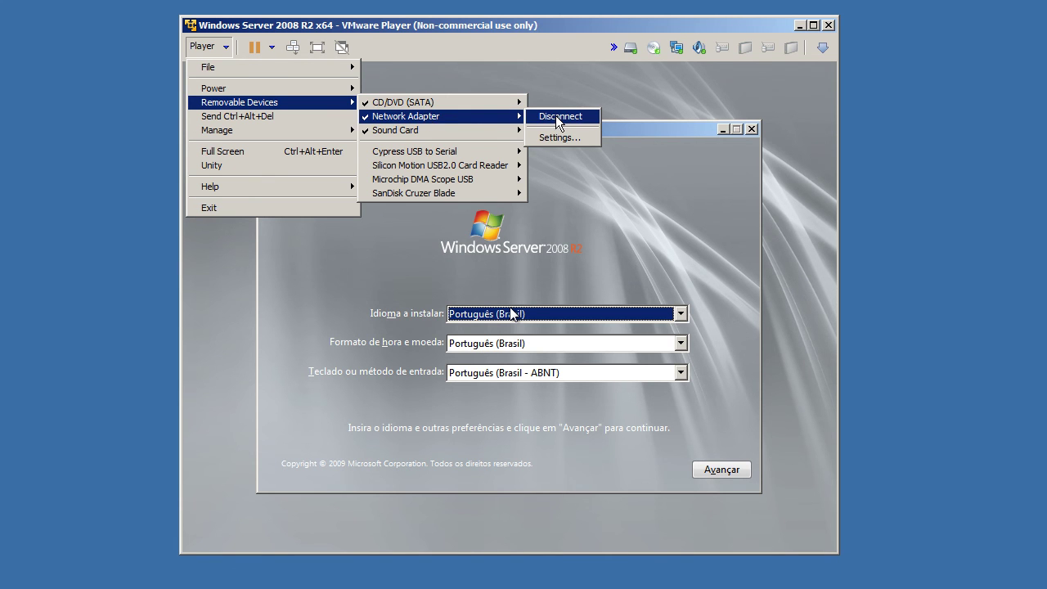
pyautogui.moveTo(409, 132)
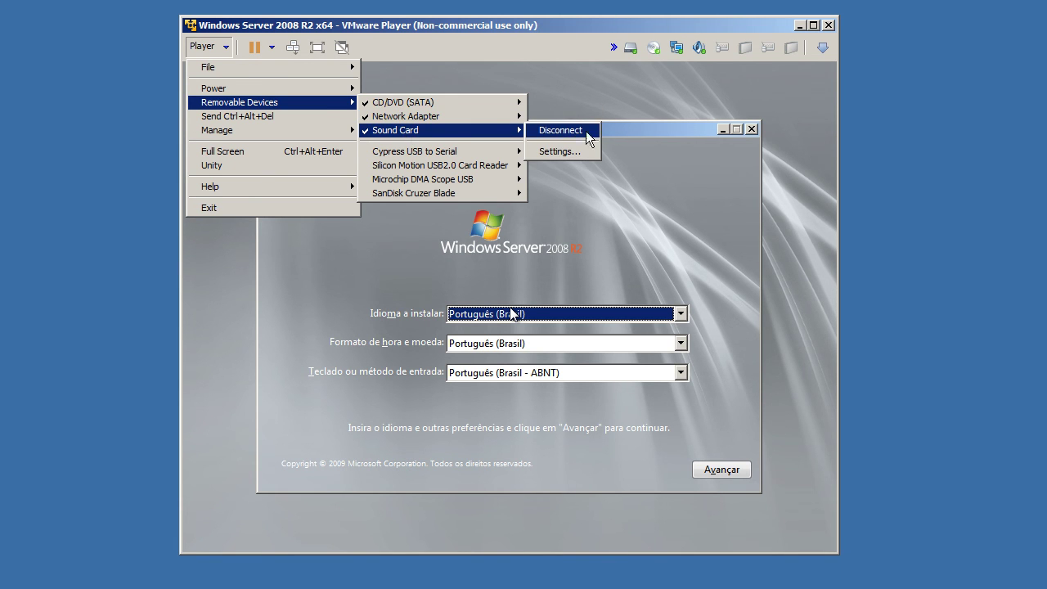
pyautogui.moveTo(429, 154)
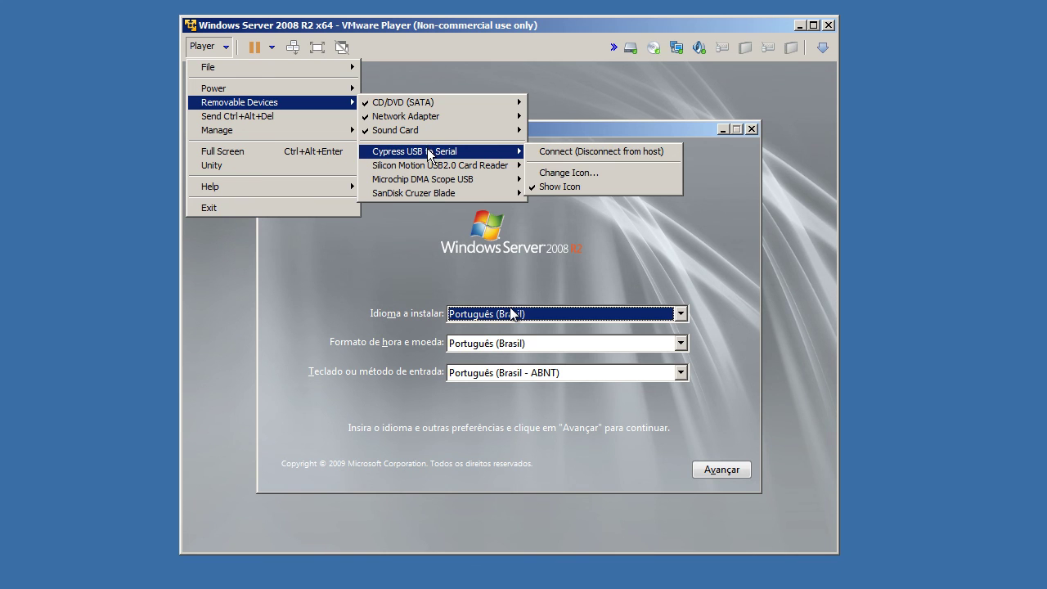
pyautogui.moveTo(454, 166)
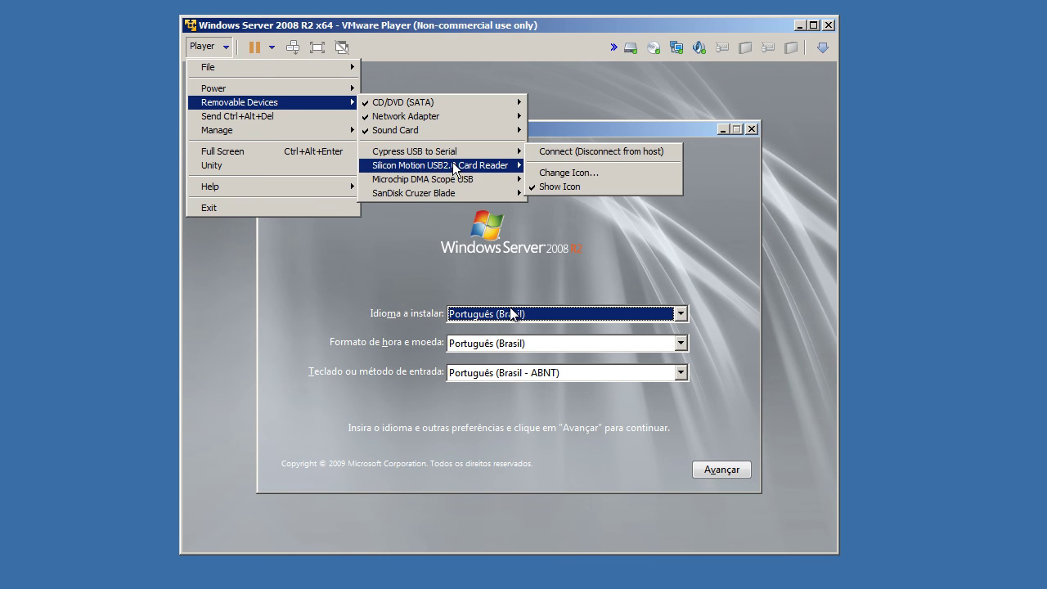
pyautogui.moveTo(453, 194)
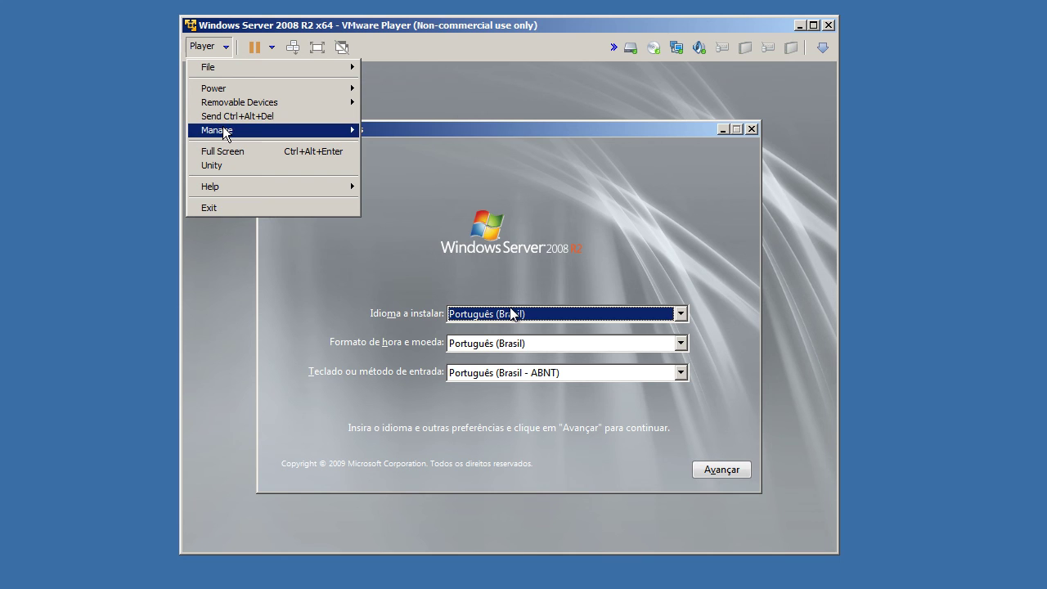
pyautogui.moveTo(224, 134)
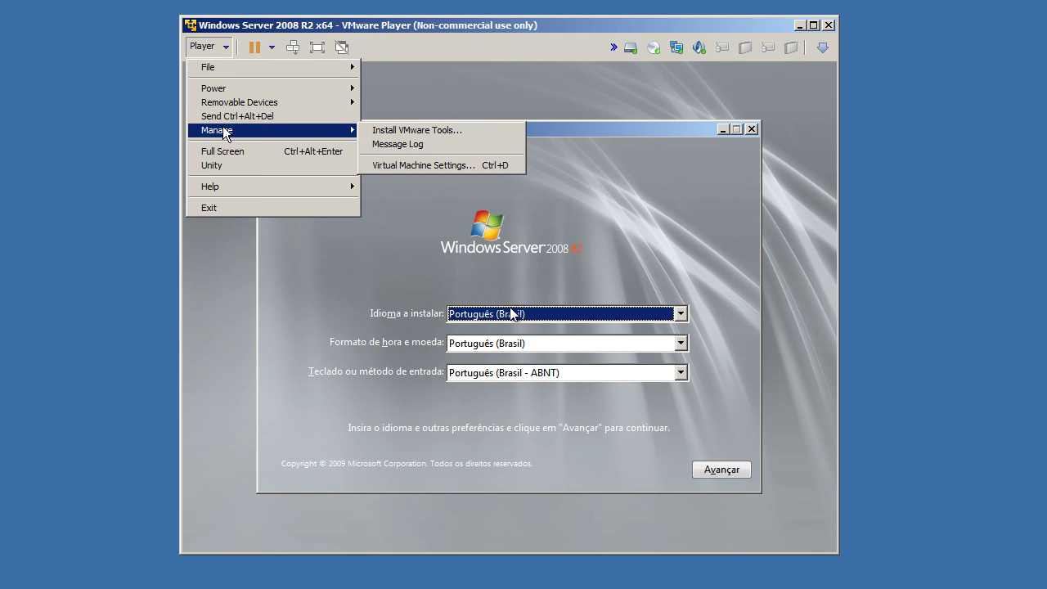
pyautogui.click(439, 140)
pyautogui.click(634, 429)
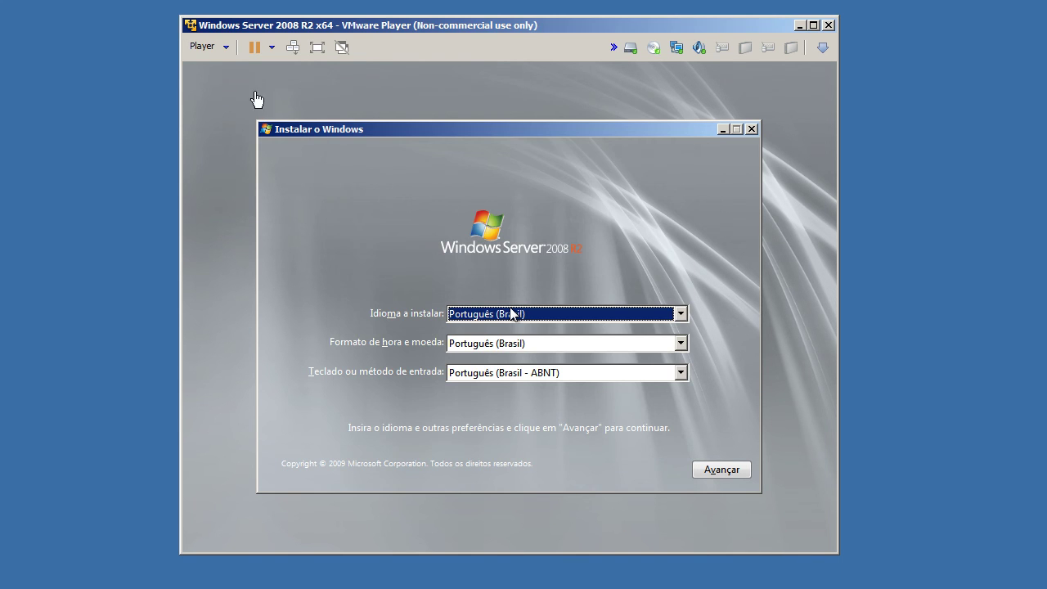
pyautogui.click(221, 46)
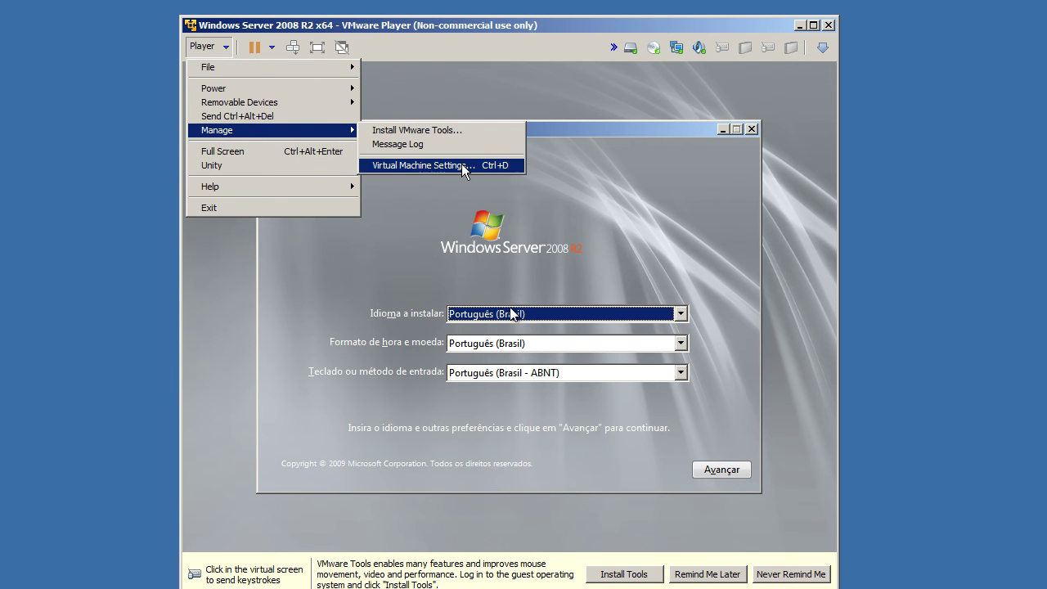
pyautogui.click(422, 166)
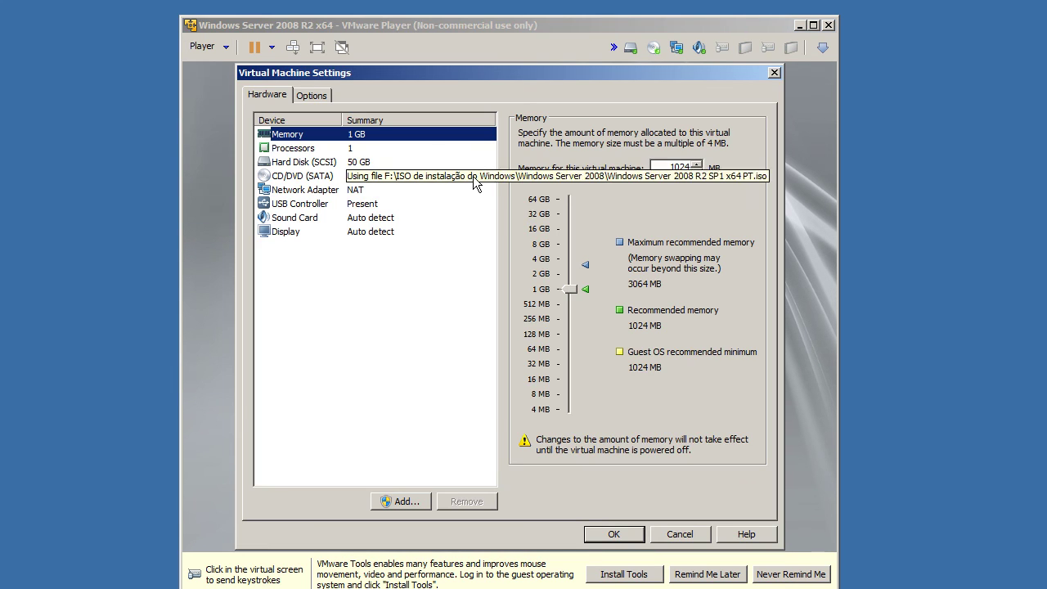
pyautogui.click(326, 95)
pyautogui.click(286, 96)
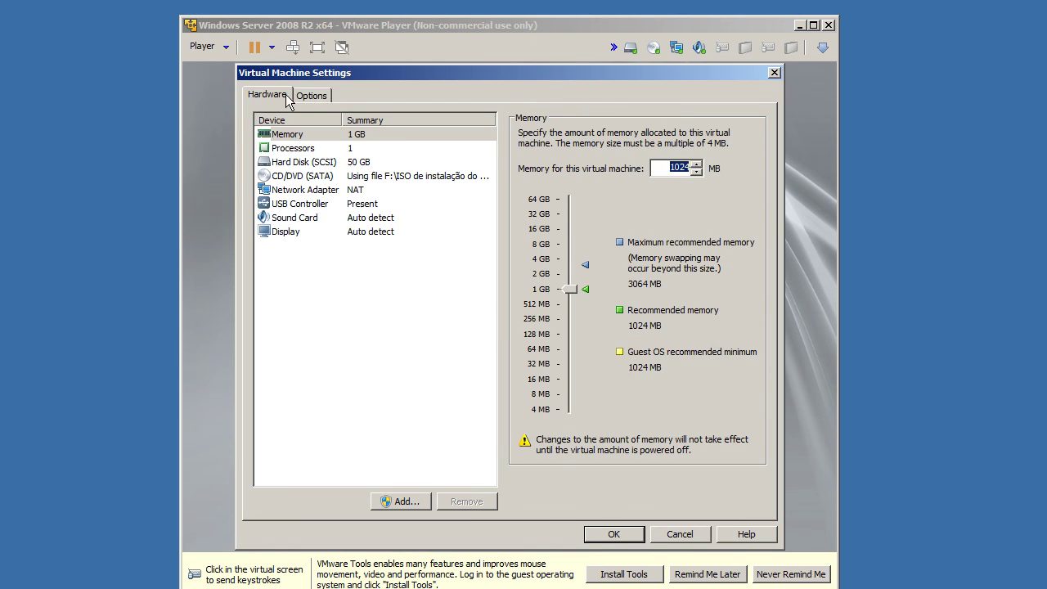
pyautogui.click(401, 148)
pyautogui.click(401, 159)
pyautogui.click(401, 178)
pyautogui.click(398, 204)
pyautogui.click(391, 217)
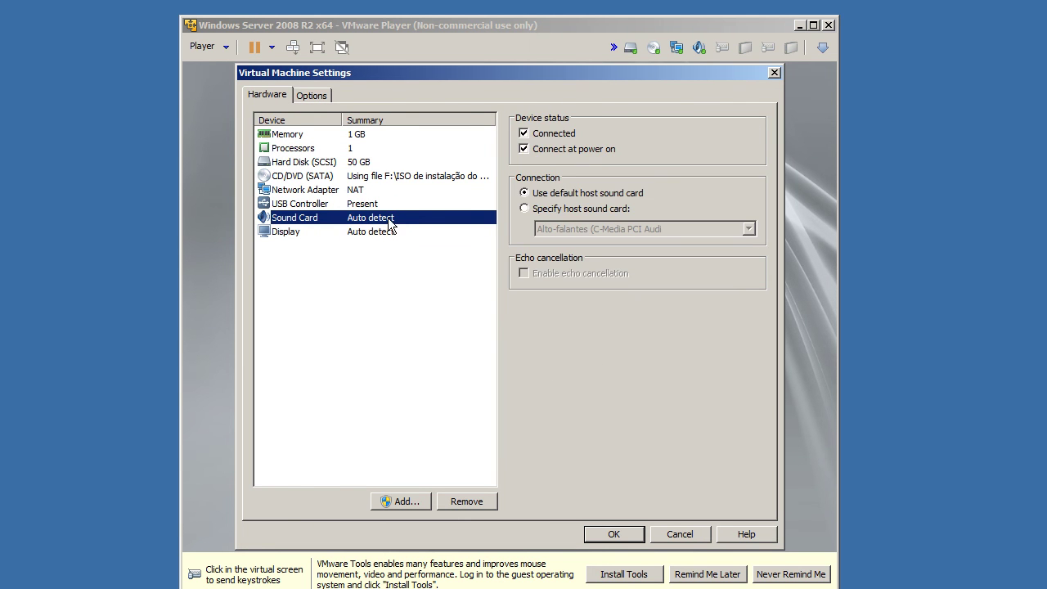
pyautogui.click(774, 73)
pyautogui.click(209, 47)
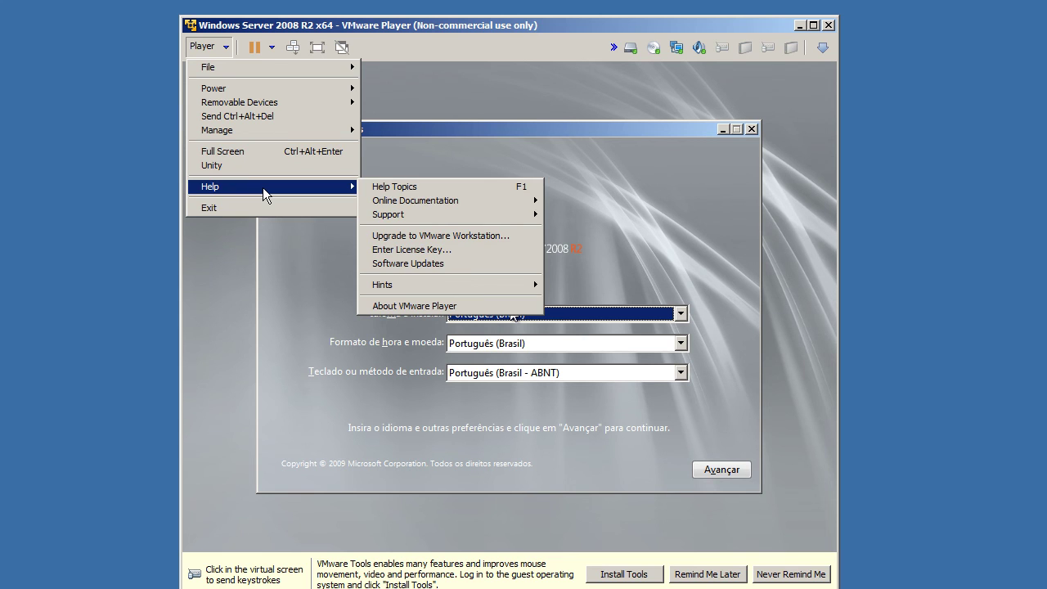
pyautogui.click(255, 52)
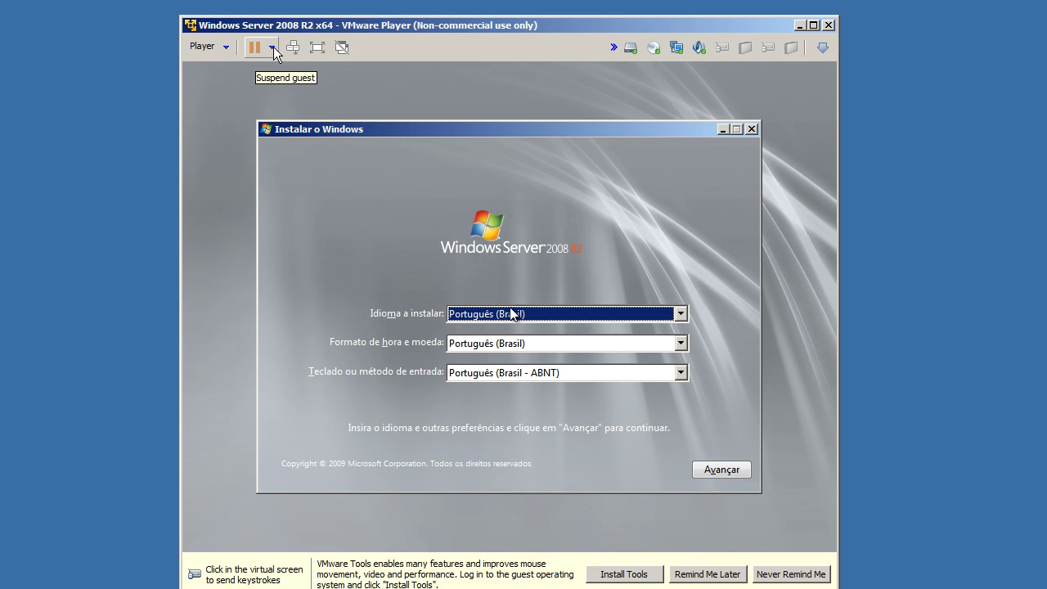
pyautogui.click(273, 47)
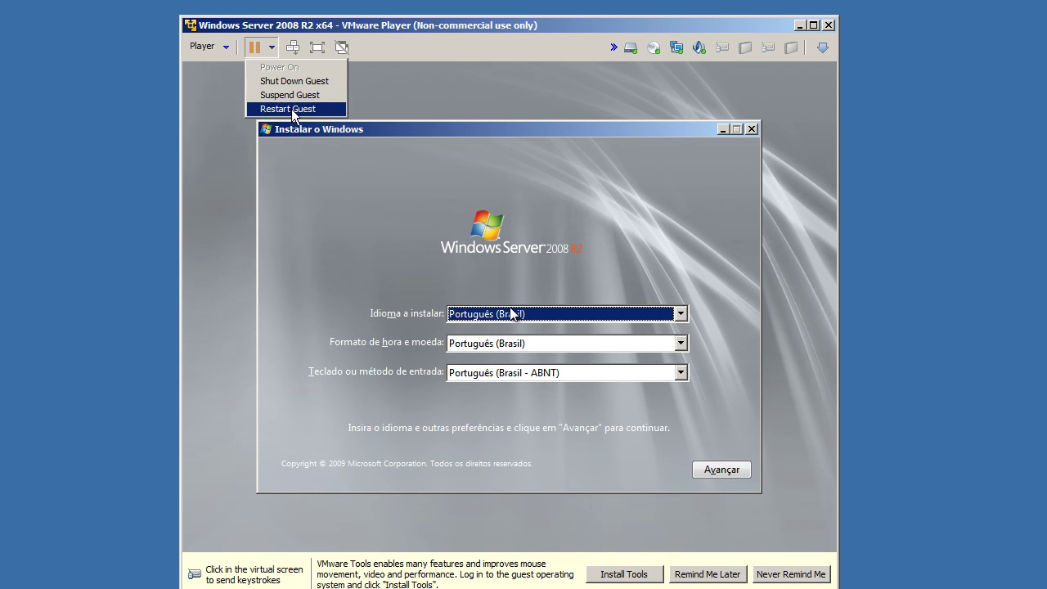
pyautogui.click(413, 46)
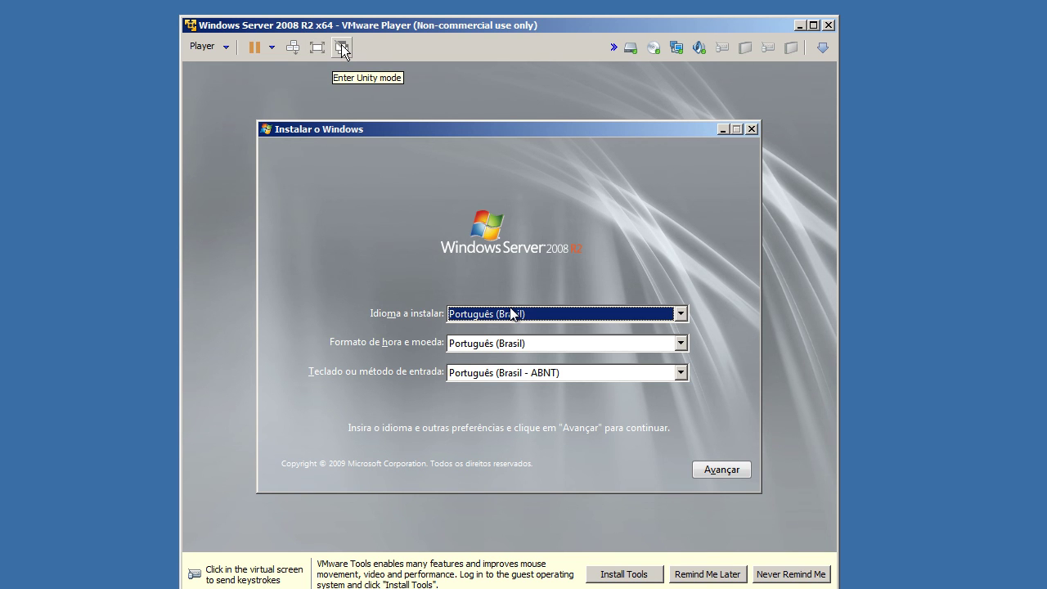
pyautogui.click(823, 48)
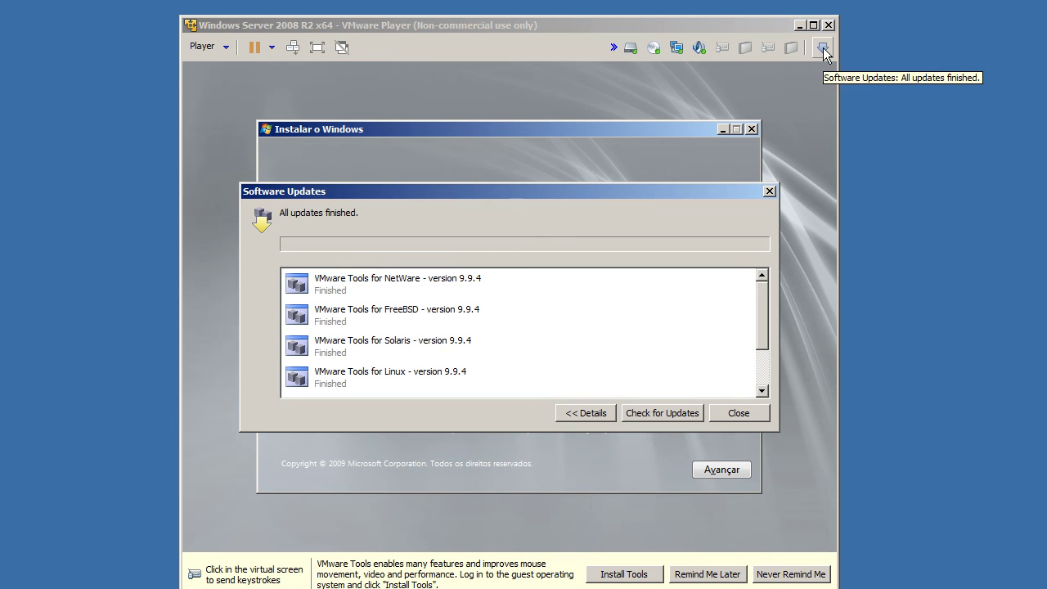
pyautogui.click(507, 297)
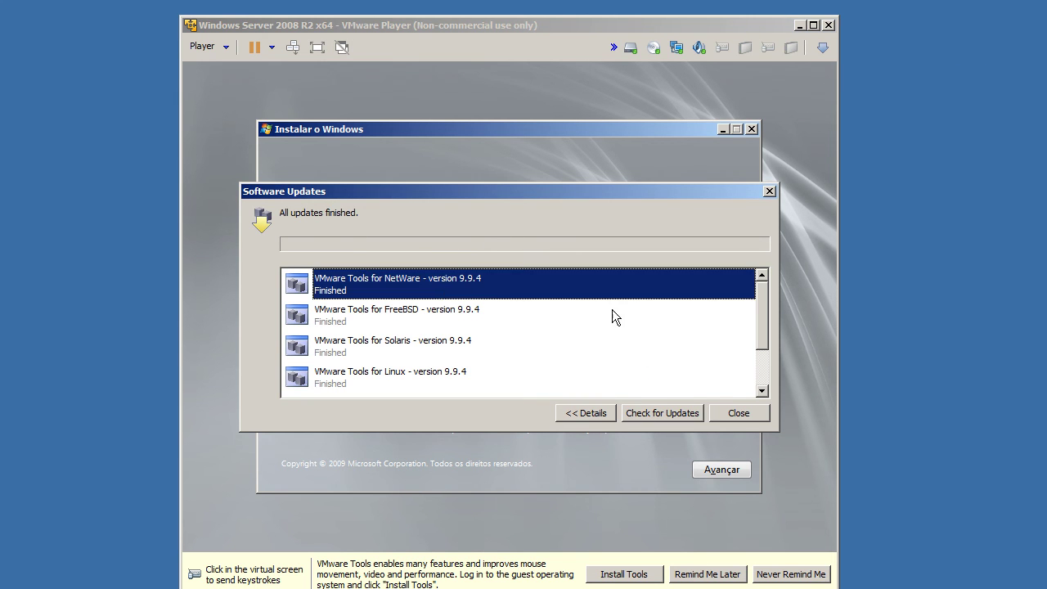
pyautogui.click(769, 191)
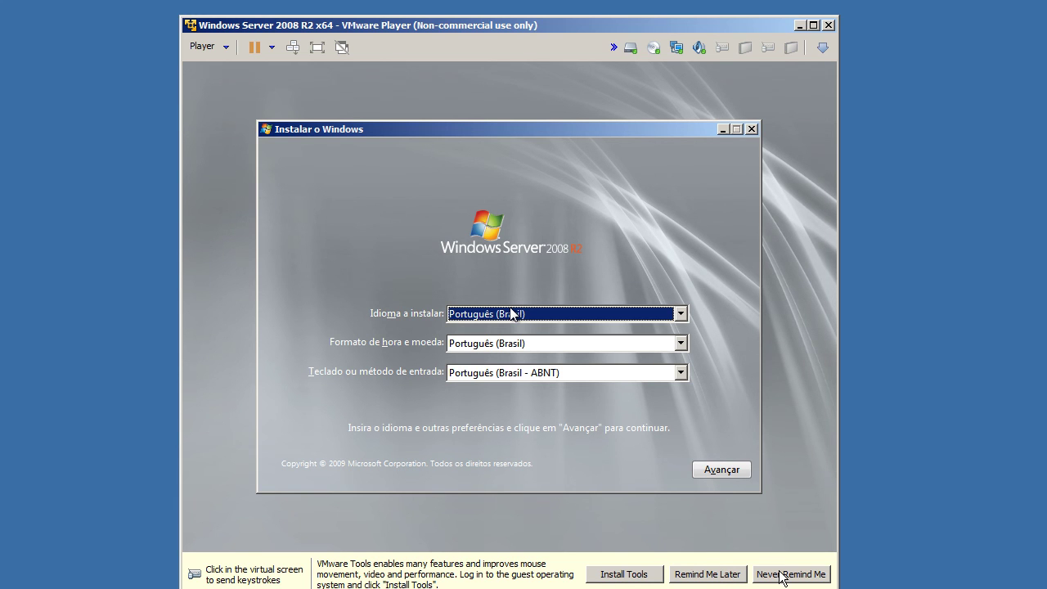
# Step: Start installing with Português (Brasil) settings and choose Windows Server 2008 R2 Enterprise full installation
pyautogui.click(245, 70)
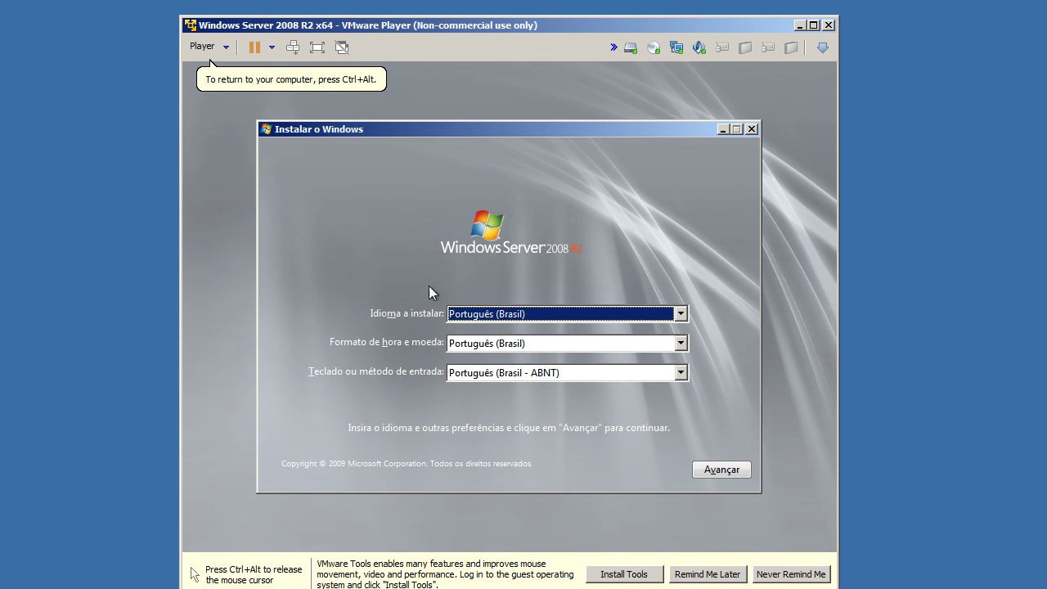
pyautogui.click(732, 473)
pyautogui.click(531, 310)
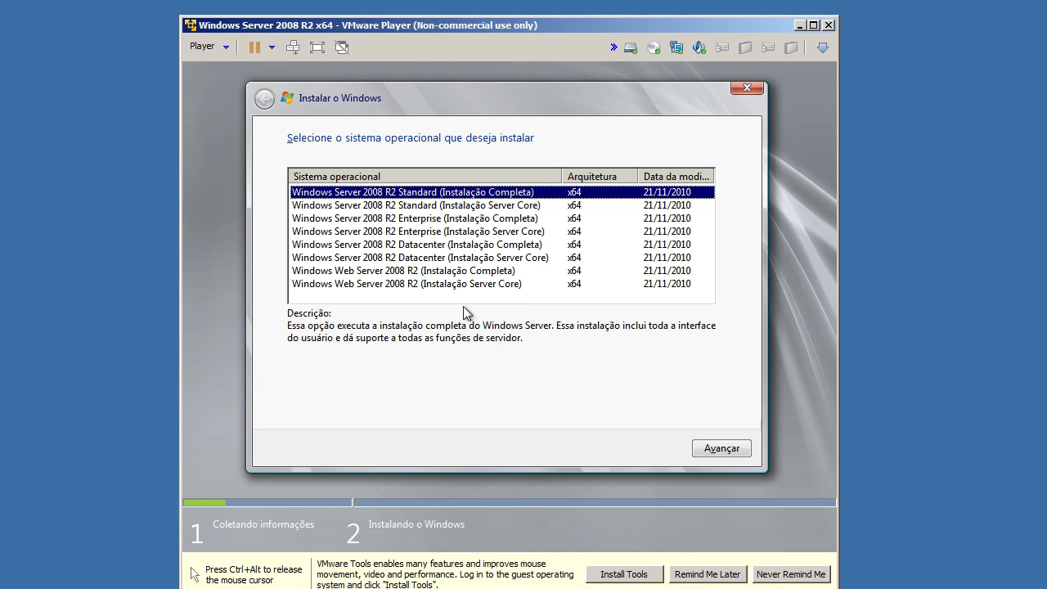
pyautogui.click(433, 219)
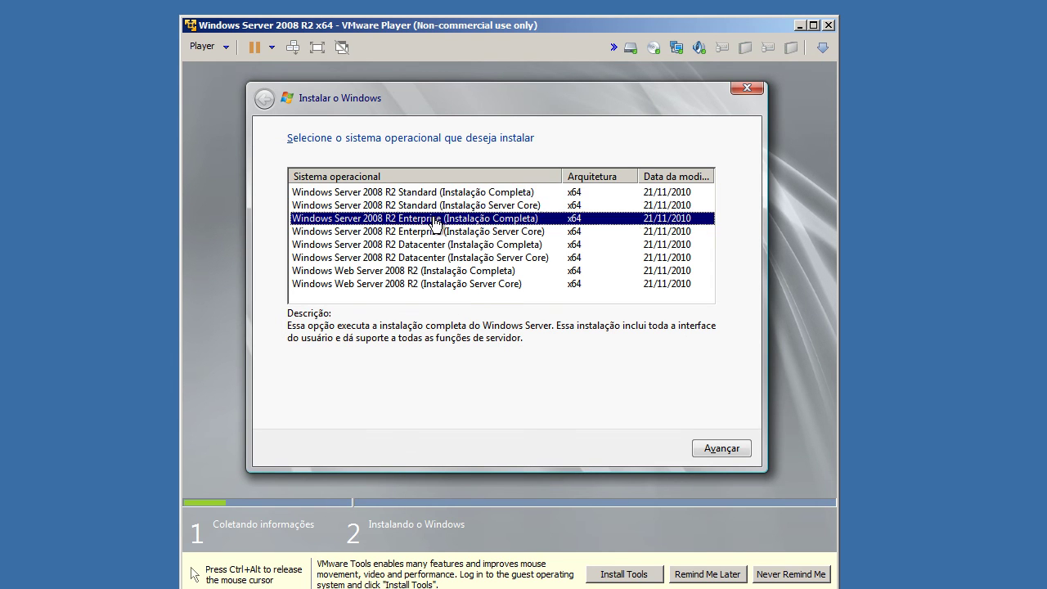
pyautogui.click(705, 448)
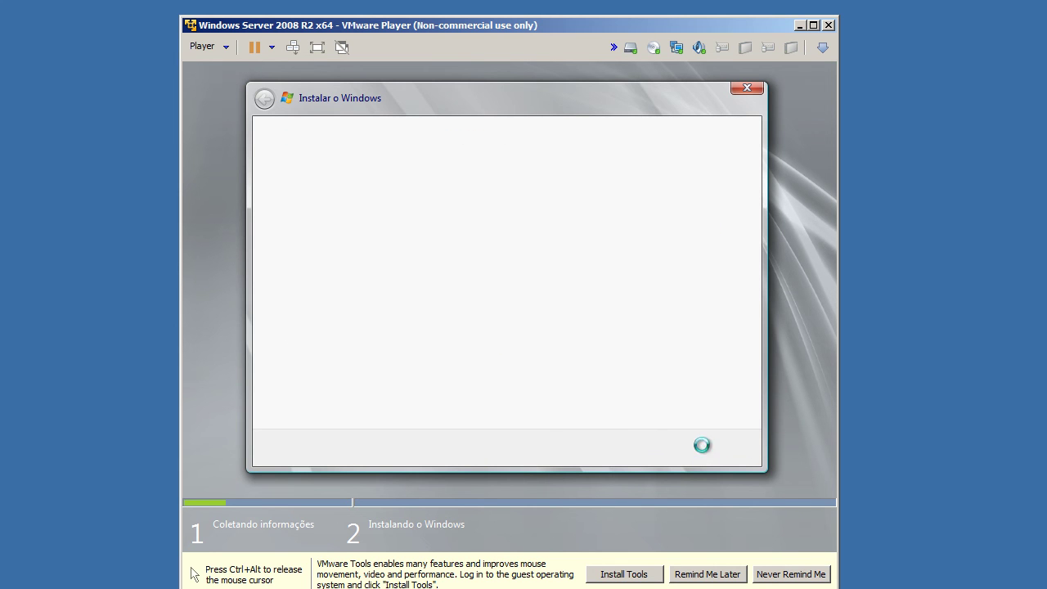
# Step: Accept the license, choose a custom installation and install onto the unallocated 50 GB Disk 0
pyautogui.click(333, 415)
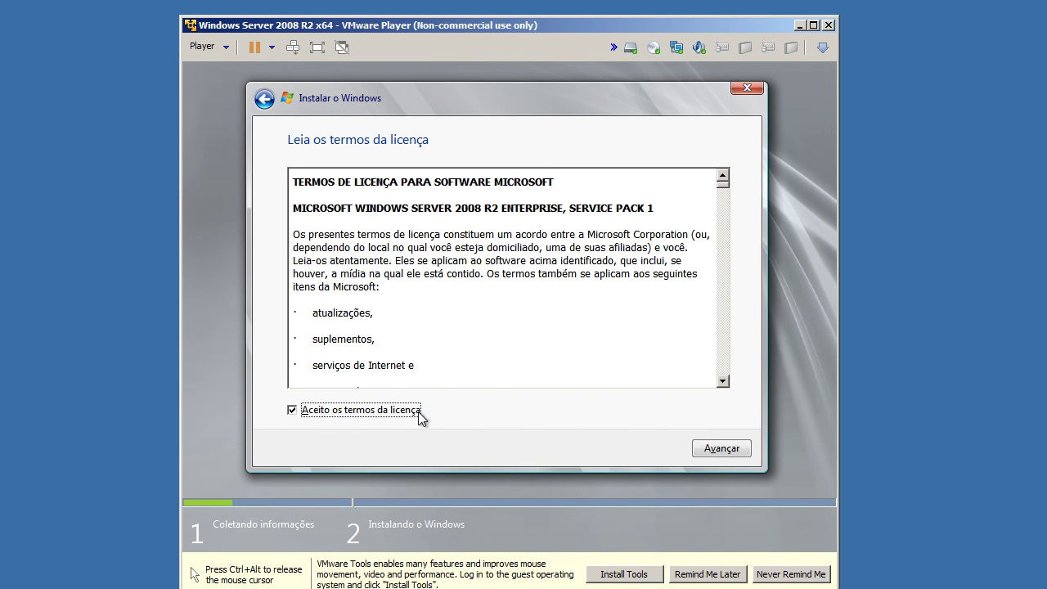
pyautogui.click(716, 449)
pyautogui.click(498, 339)
pyautogui.click(715, 447)
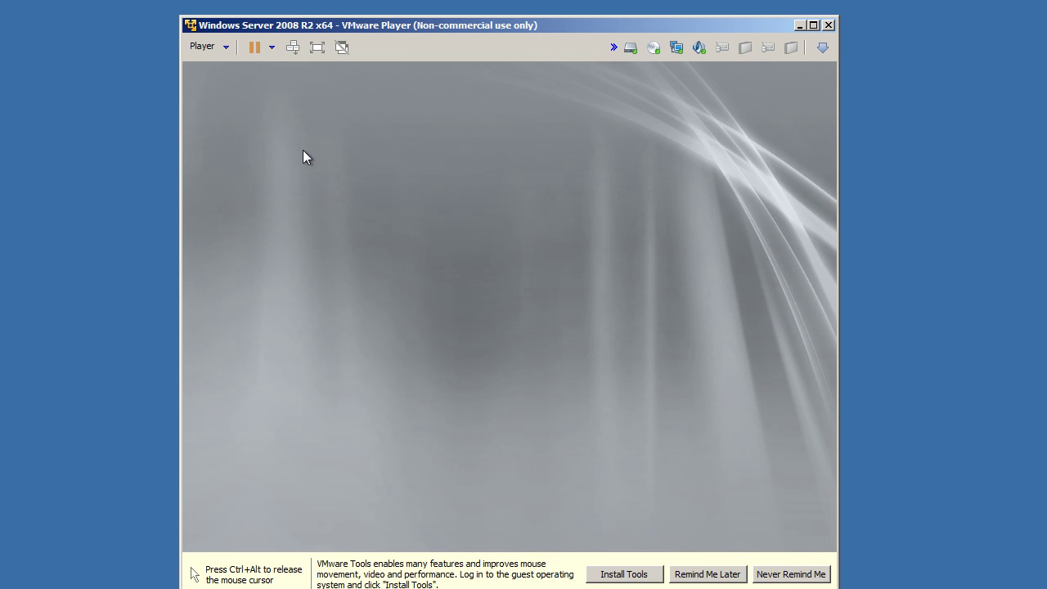
# Step: Enter PhoenixBIOS setup with F2 and browse the Main, Advanced and Exit pages, ending on Legacy Diskette A
pyautogui.press('F2')
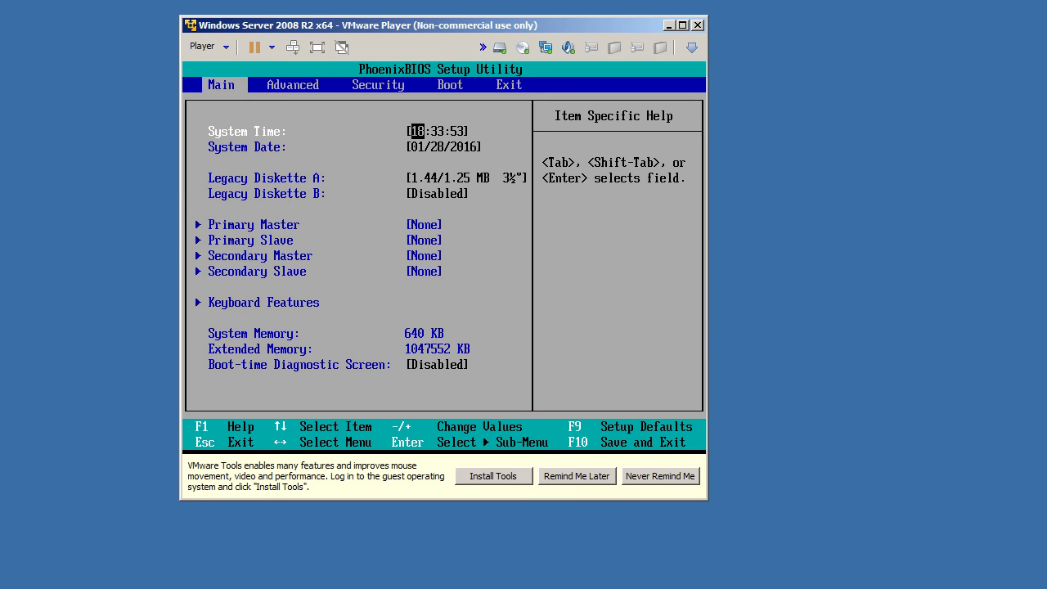
pyautogui.press('Down')
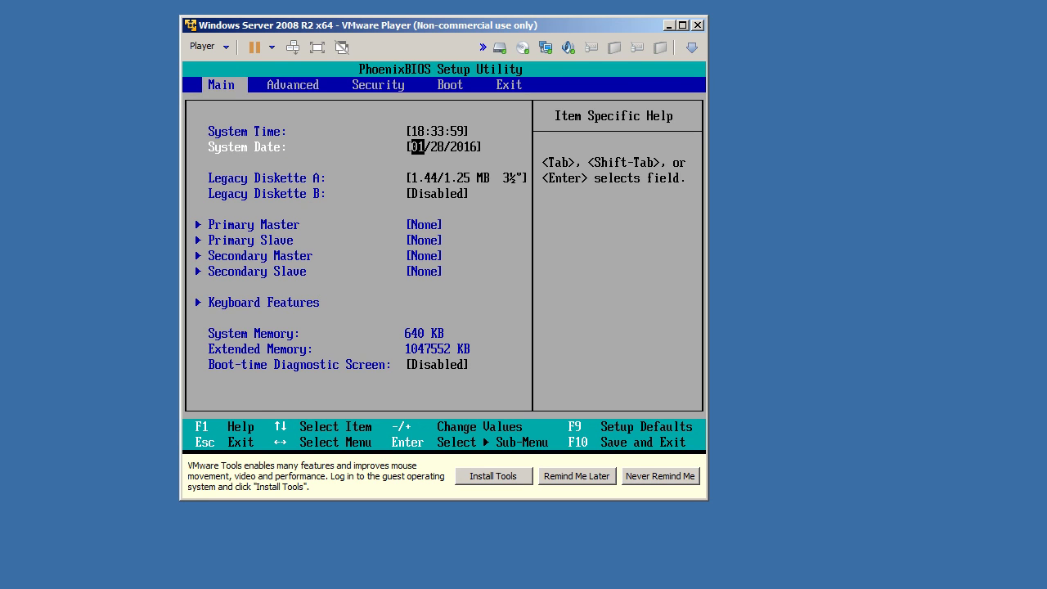
pyautogui.press('Up')
pyautogui.press('Down')
pyautogui.press('Right')
pyautogui.press('Left')
pyautogui.press('Tab')
pyautogui.press('Tab')
pyautogui.press('Tab')
pyautogui.press('Down')
pyautogui.press('Tab')
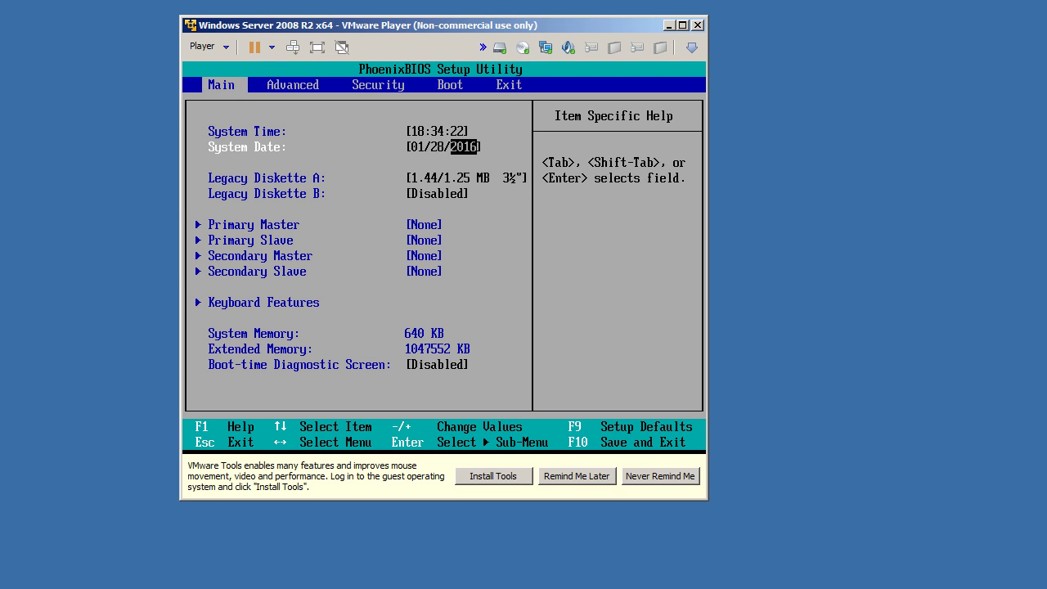
pyautogui.press('Left')
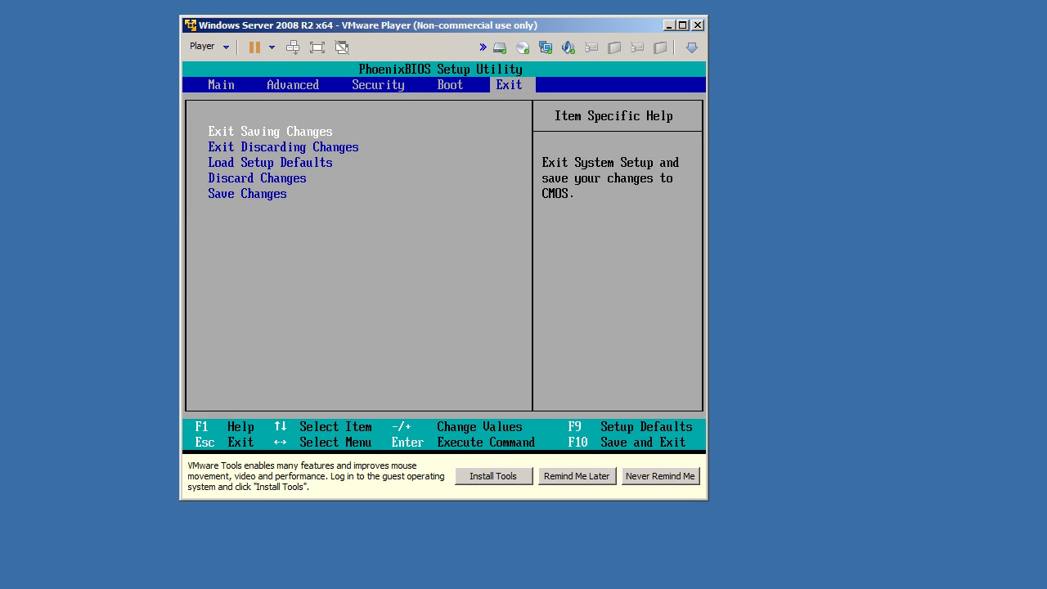
pyautogui.press('Right')
pyautogui.press('Down')
pyautogui.press('Down')
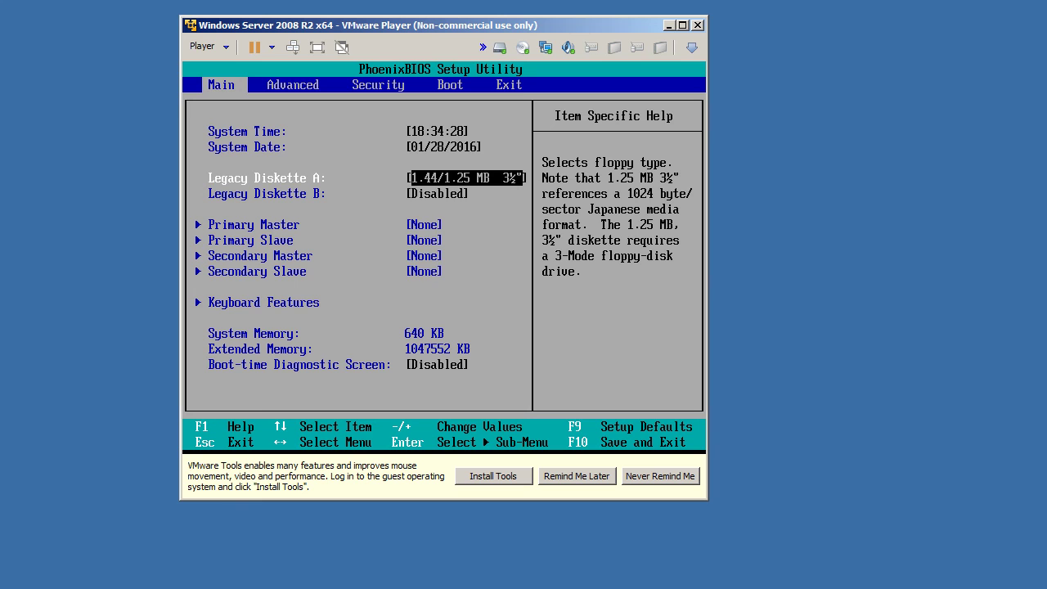
# Step: Disable Legacy Diskette A and look over the Primary Master, Secondary Master and Slave entries
pyautogui.press('Return')
pyautogui.press('Up')
pyautogui.press('Up')
pyautogui.press('Up')
pyautogui.press('Up')
pyautogui.press('Return')
pyautogui.press('Down')
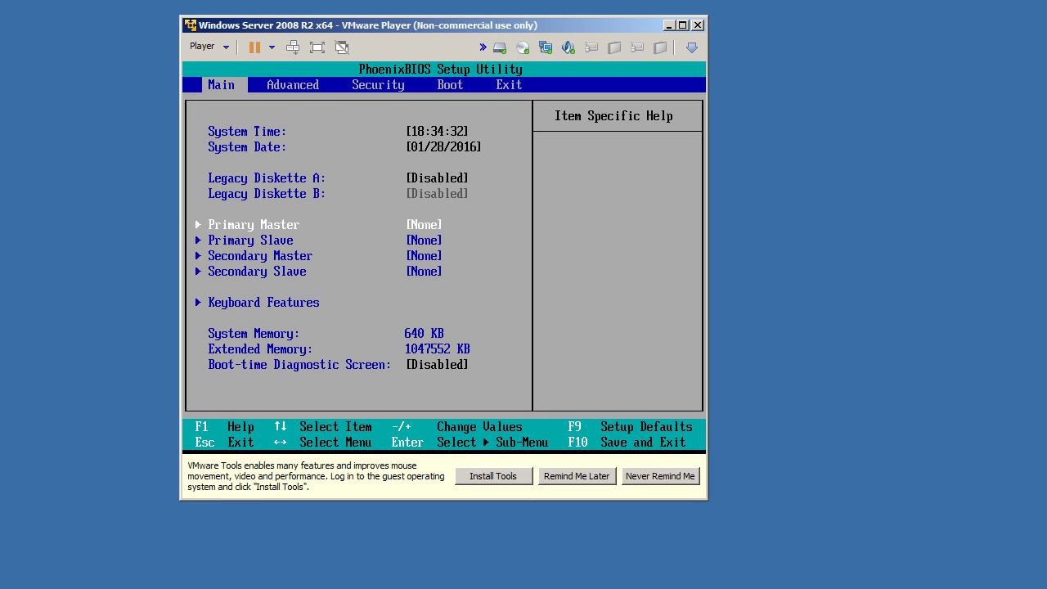
pyautogui.press('Return')
pyautogui.press('Escape')
pyautogui.press('Down')
pyautogui.press('Down')
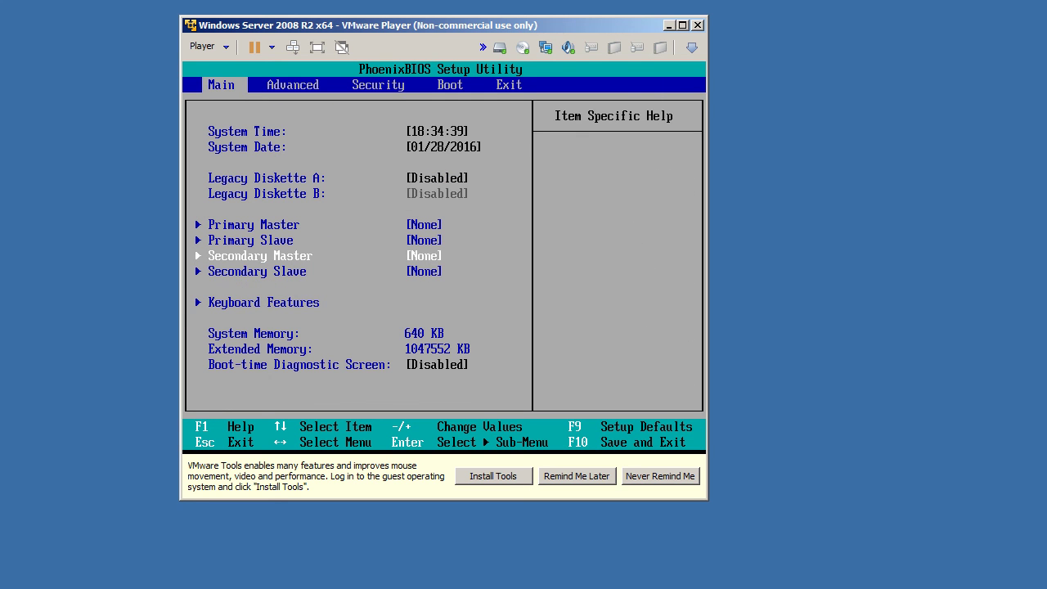
pyautogui.press('Down')
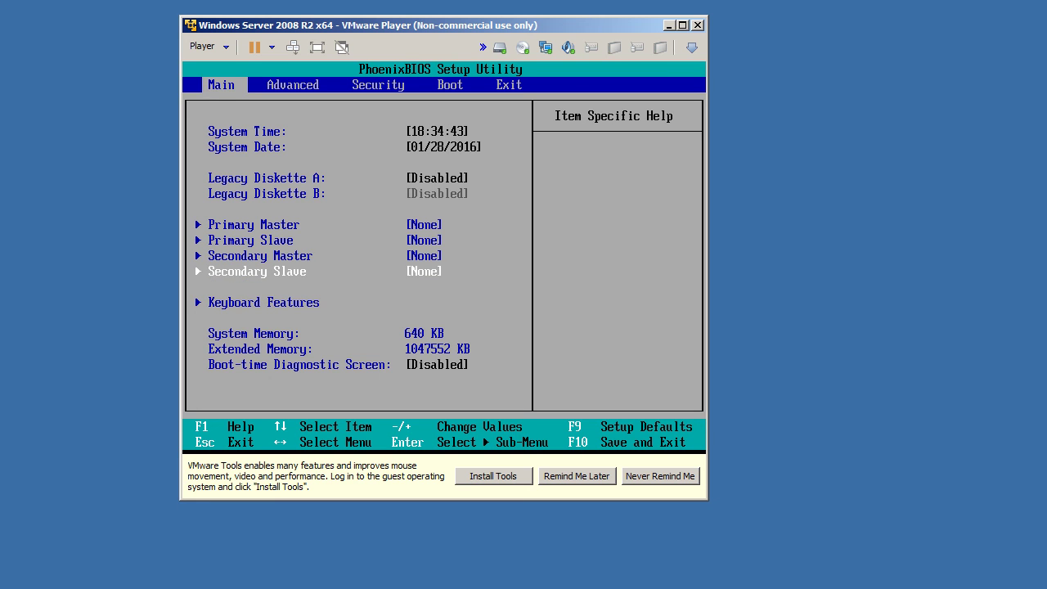
pyautogui.press('Up')
pyautogui.press('Up')
pyautogui.press('Up')
pyautogui.press('Down')
pyautogui.press('Down')
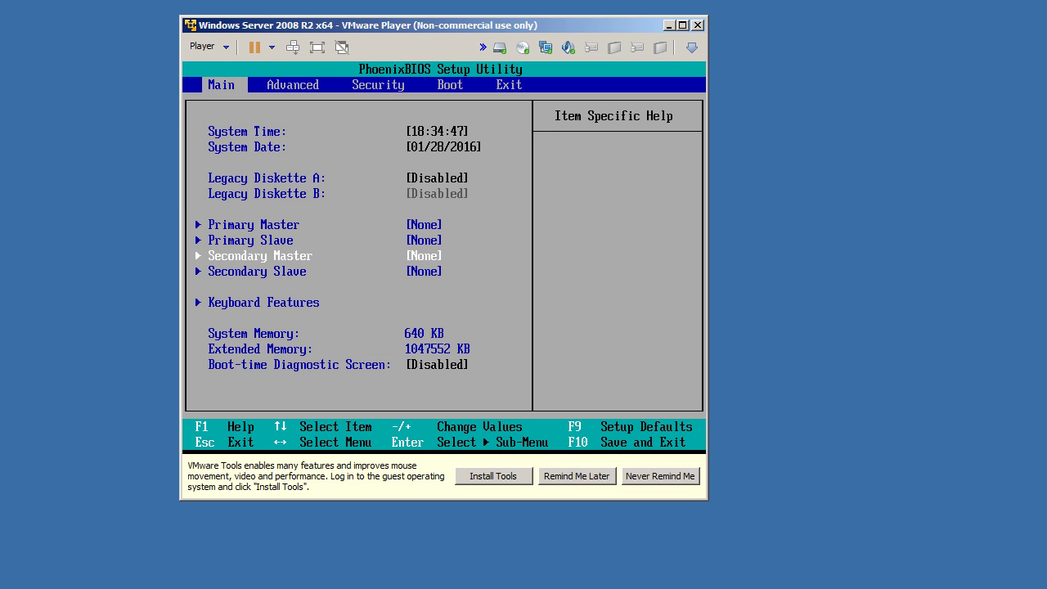
# Step: Set NumLock to On at power-on under Keyboard Features
pyautogui.press('Down')
pyautogui.press('Down')
pyautogui.press('Return')
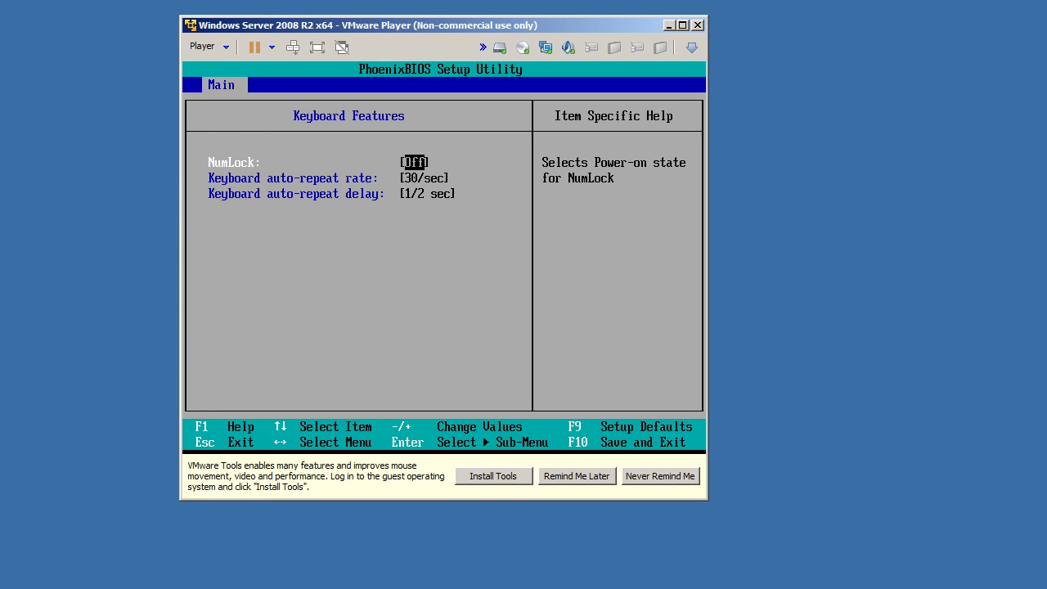
pyautogui.press('Return')
pyautogui.press('Up')
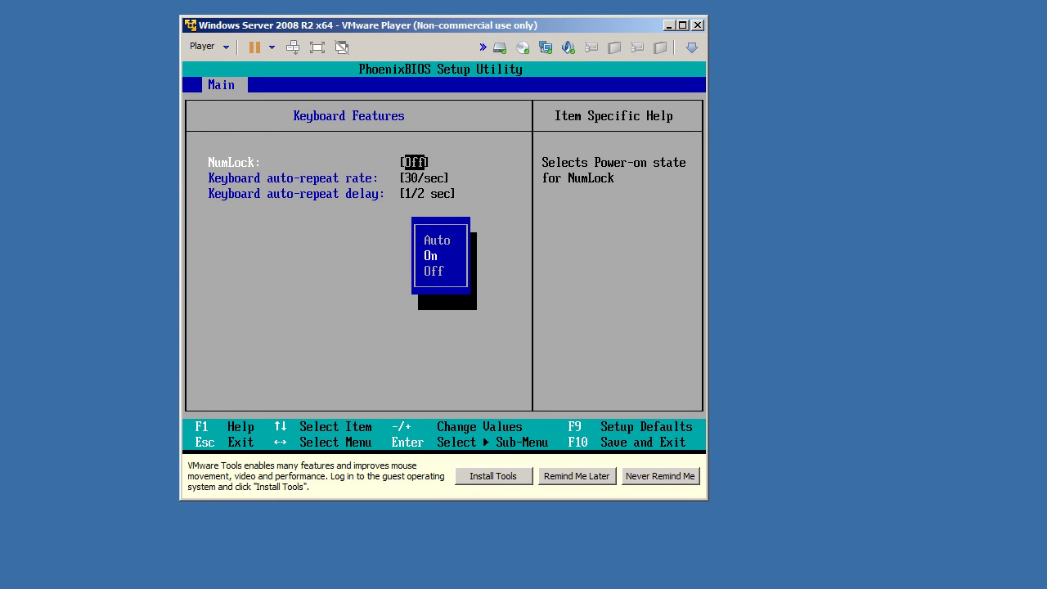
pyautogui.press('Return')
pyautogui.press('Down')
pyautogui.press('Down')
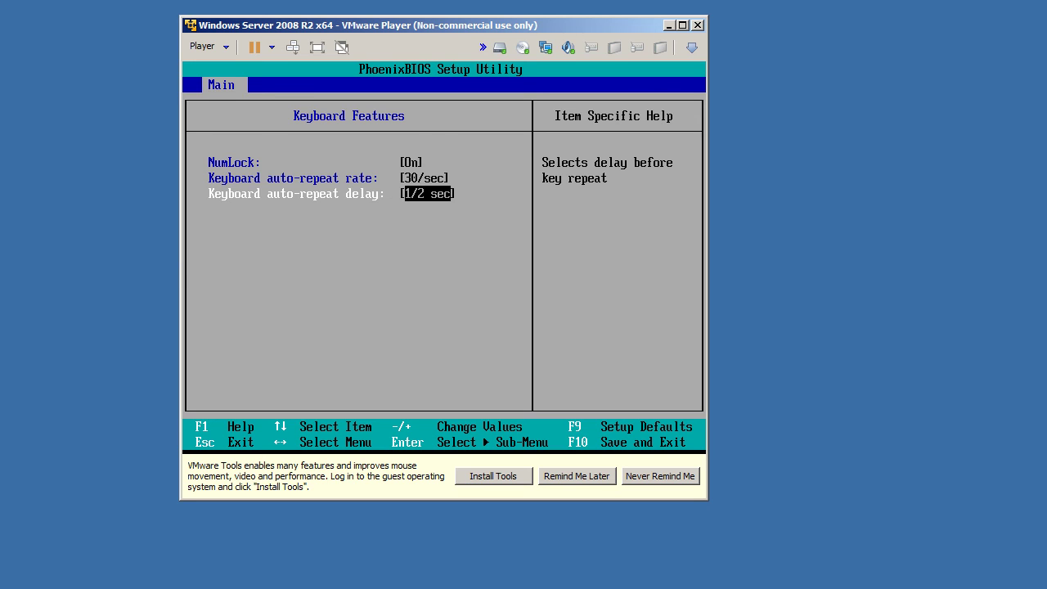
pyautogui.press('Escape')
# Step: Enable the Boot-time Diagnostic Screen
pyautogui.press('Down')
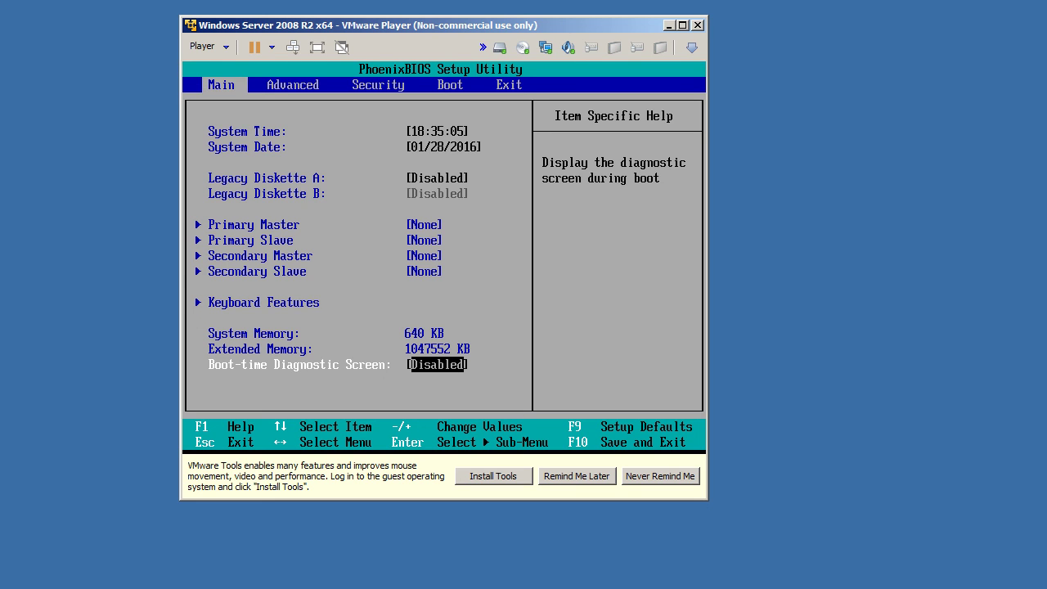
pyautogui.press('Return')
pyautogui.press('Down')
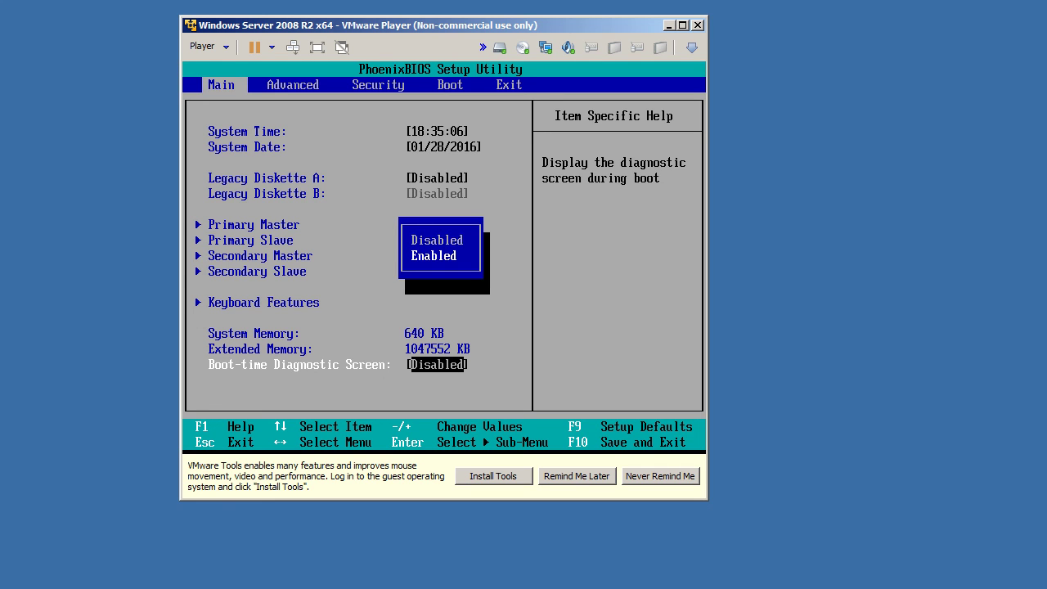
pyautogui.press('Return')
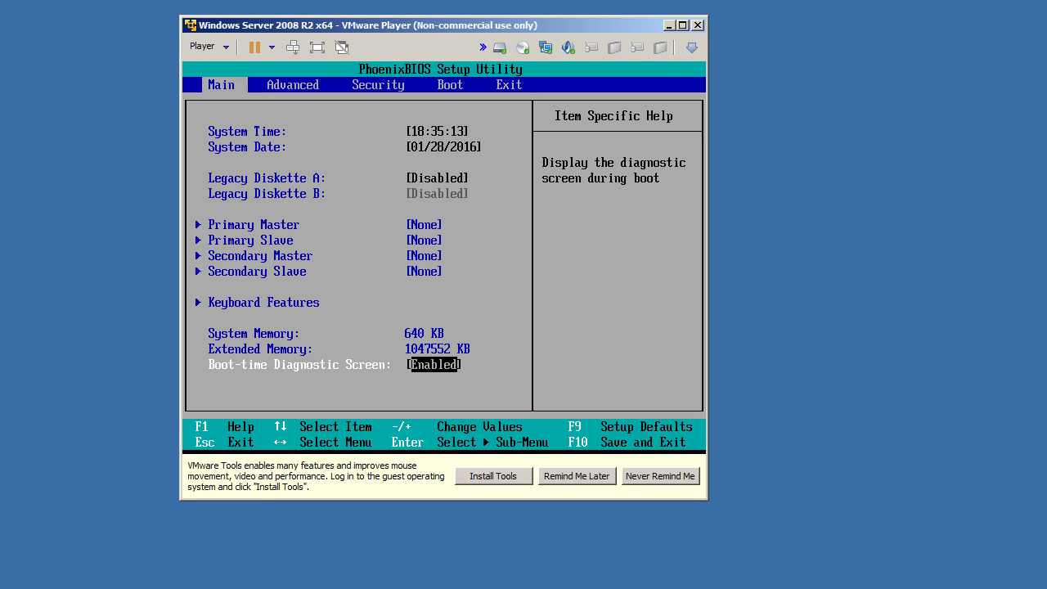
# Step: On the Advanced BIOS page, look over the Cache Memory settings
pyautogui.press('Right')
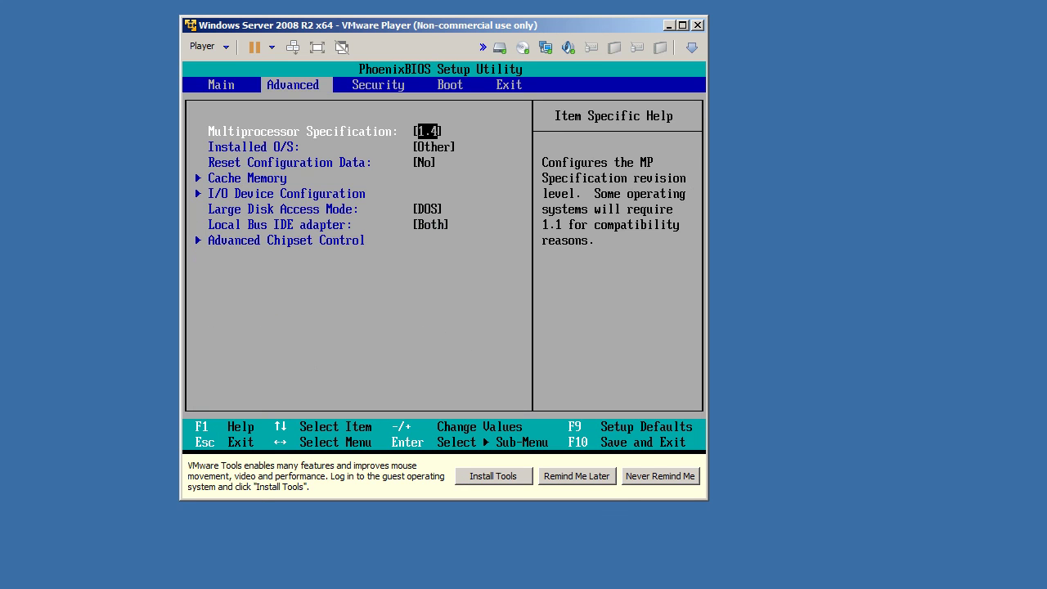
pyautogui.press('Down')
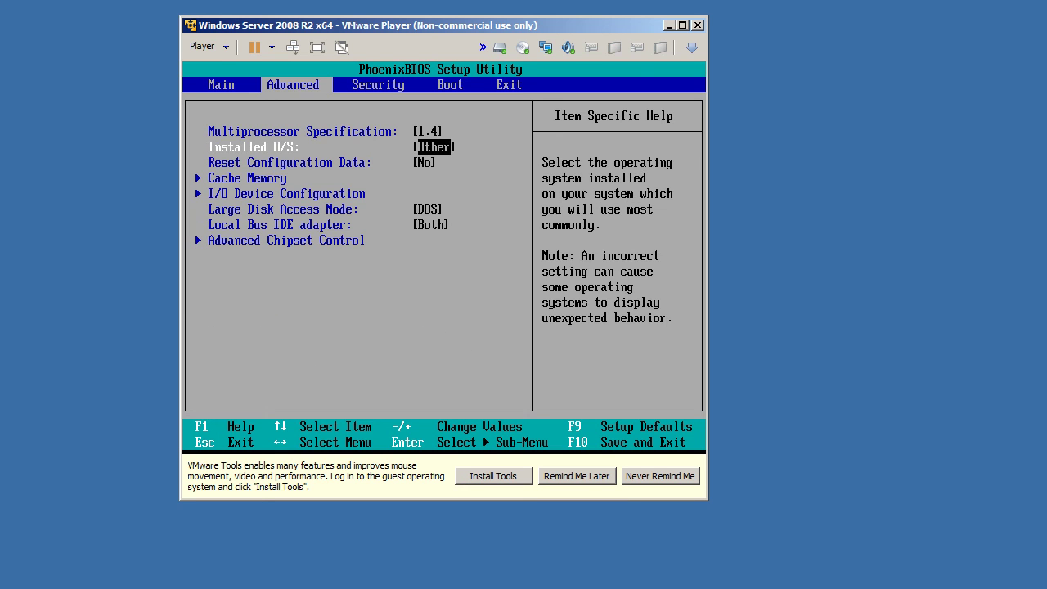
pyautogui.press('Down')
pyautogui.press('Down')
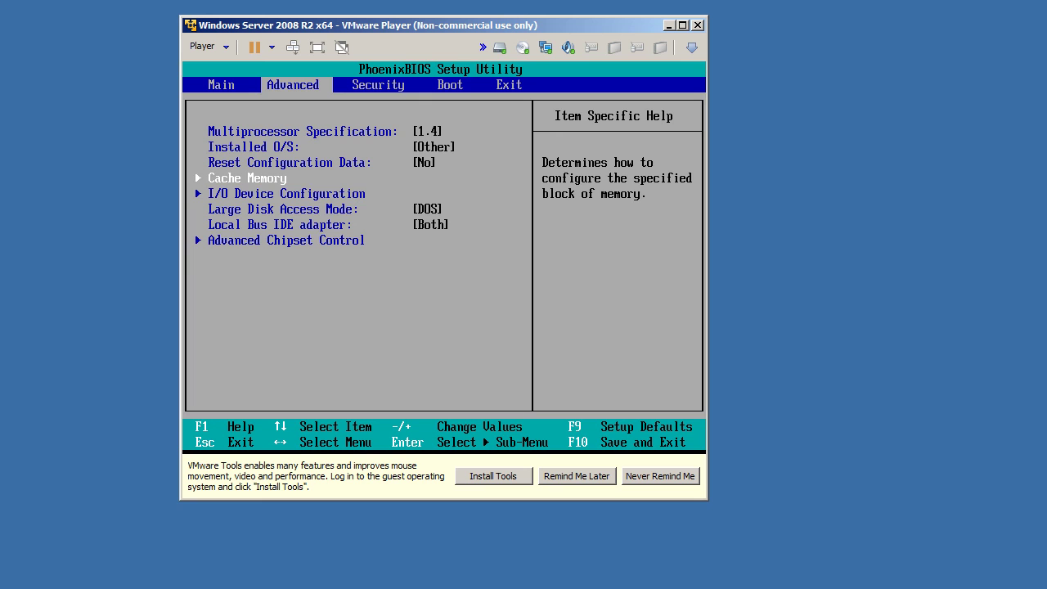
pyautogui.press('Return')
pyautogui.press('Escape')
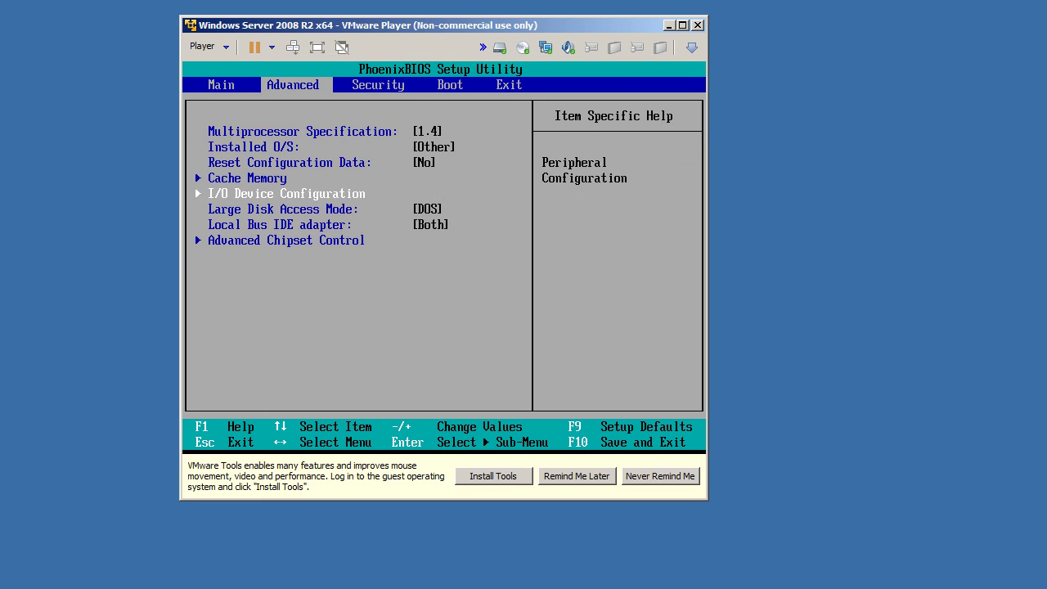
pyautogui.press('Down')
# Step: In I/O Device Configuration, disable Serial port A and Serial port B
pyautogui.press('Return')
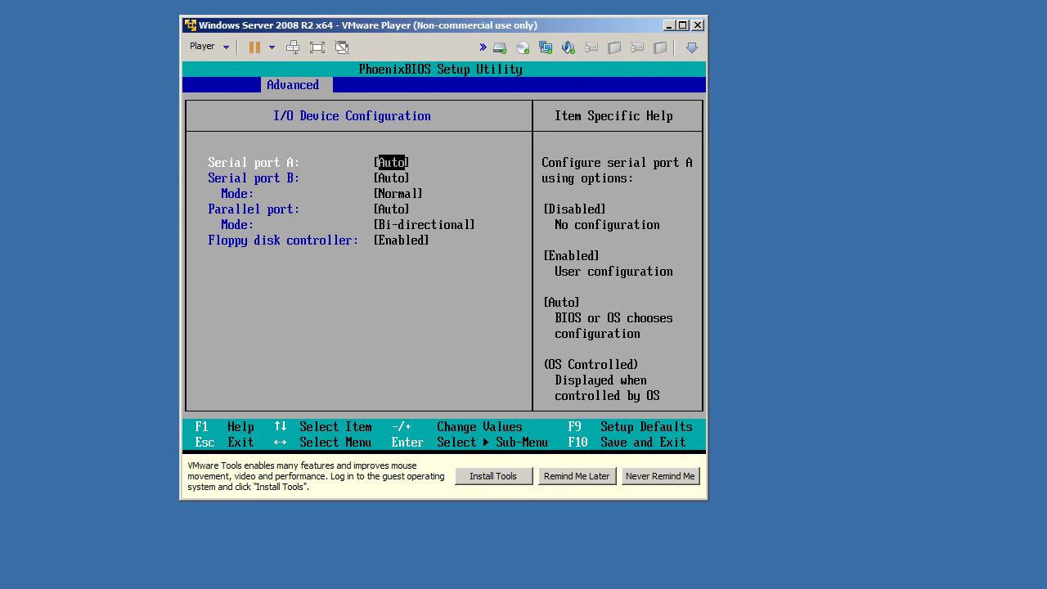
pyautogui.press('Return')
pyautogui.press('Up')
pyautogui.press('Up')
pyautogui.press('Return')
pyautogui.press('Down')
pyautogui.press('Return')
# Step: Disable the Parallel port and the Floppy disk controller
pyautogui.press('Up')
pyautogui.press('Up')
pyautogui.press('Return')
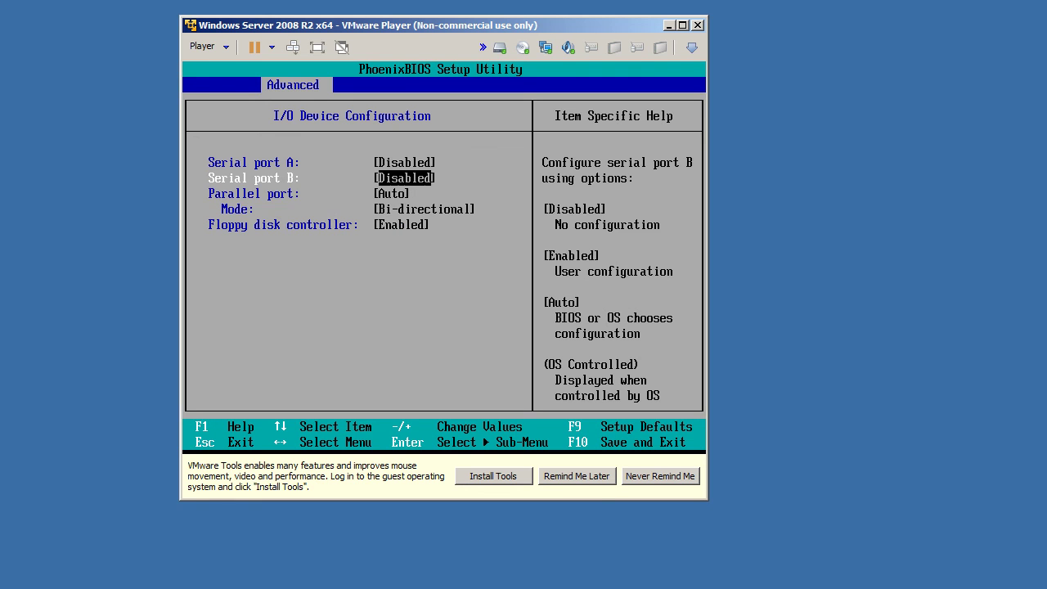
pyautogui.press('Down')
pyautogui.press('Return')
pyautogui.press('Up')
pyautogui.press('Up')
pyautogui.press('Return')
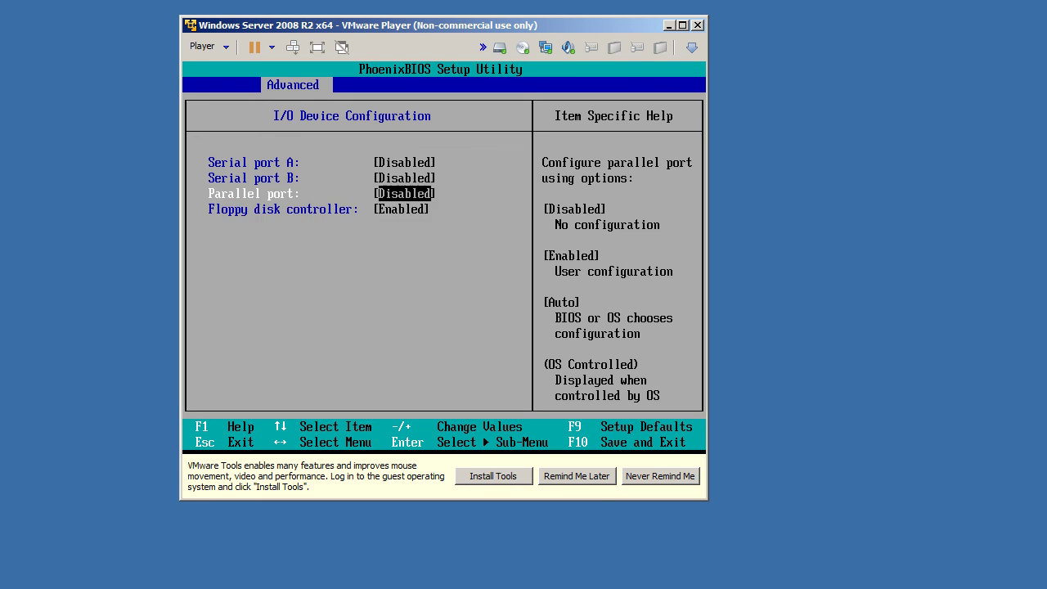
pyautogui.press('Down')
pyautogui.press('Return')
pyautogui.press('Up')
pyautogui.press('Return')
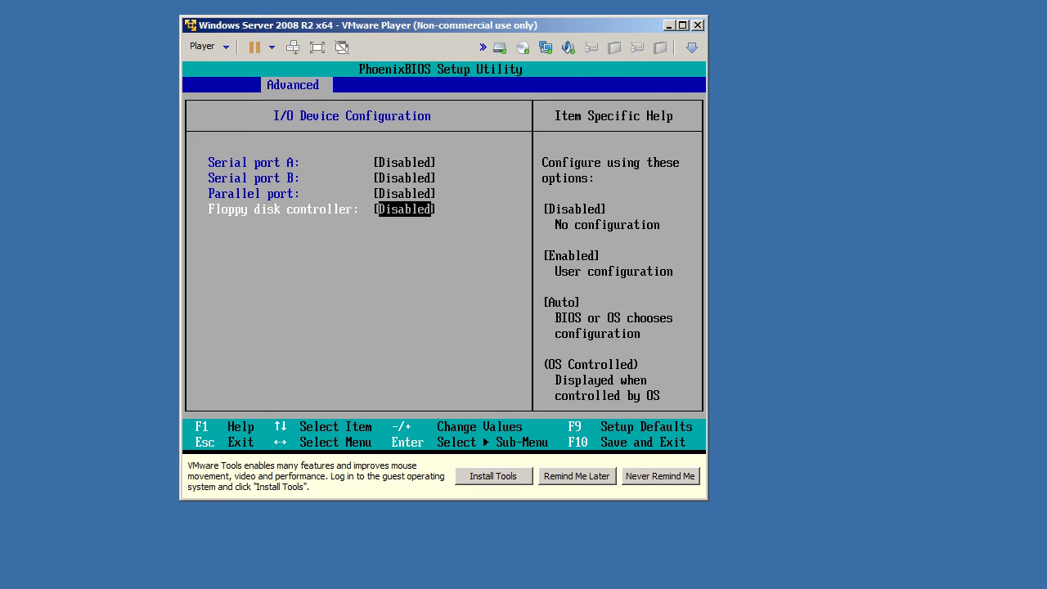
# Step: Look over Advanced Chipset Control, then bring up the Security page's password settings
pyautogui.press('Escape')
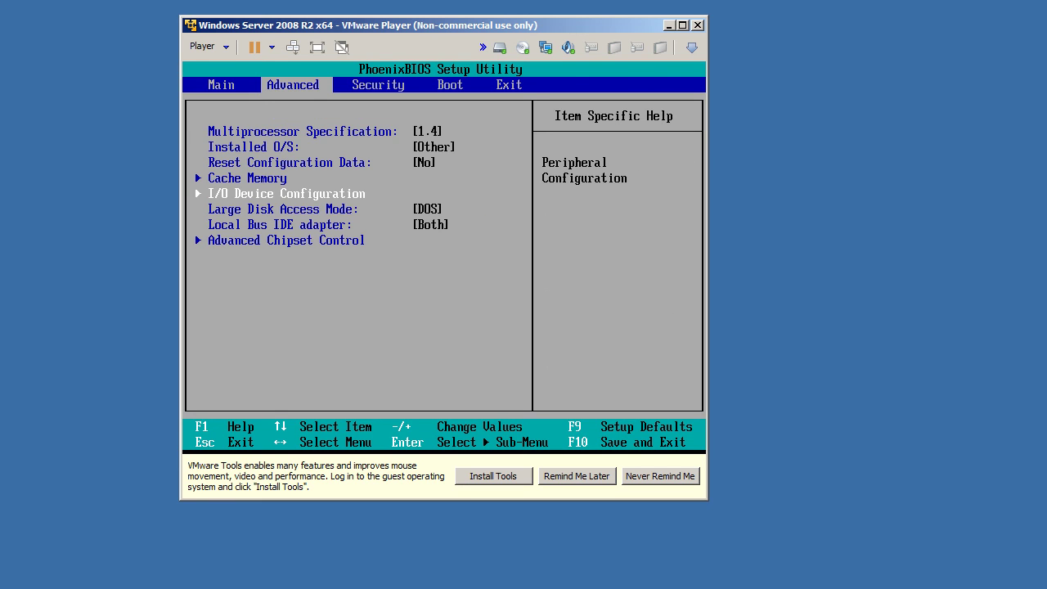
pyautogui.press('Down')
pyautogui.press('Down')
pyautogui.press('Down')
pyautogui.press('Down')
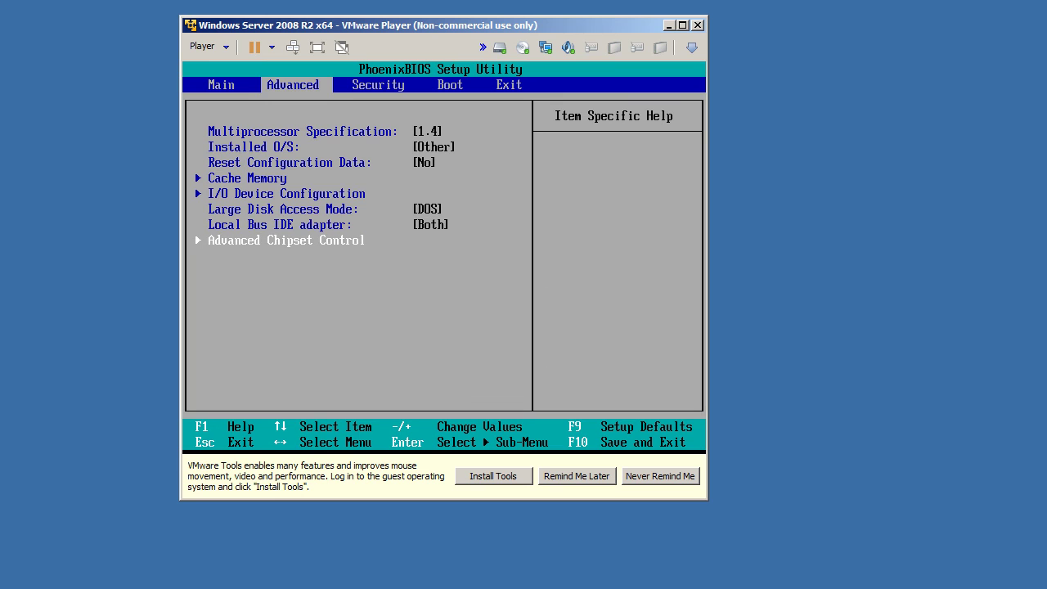
pyautogui.press('Return')
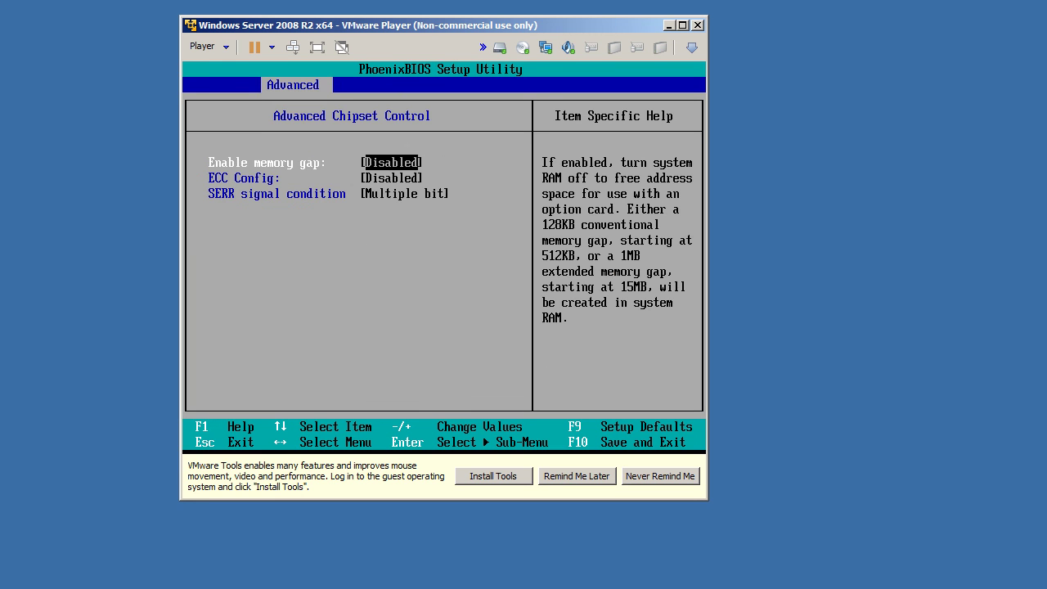
pyautogui.press('Escape')
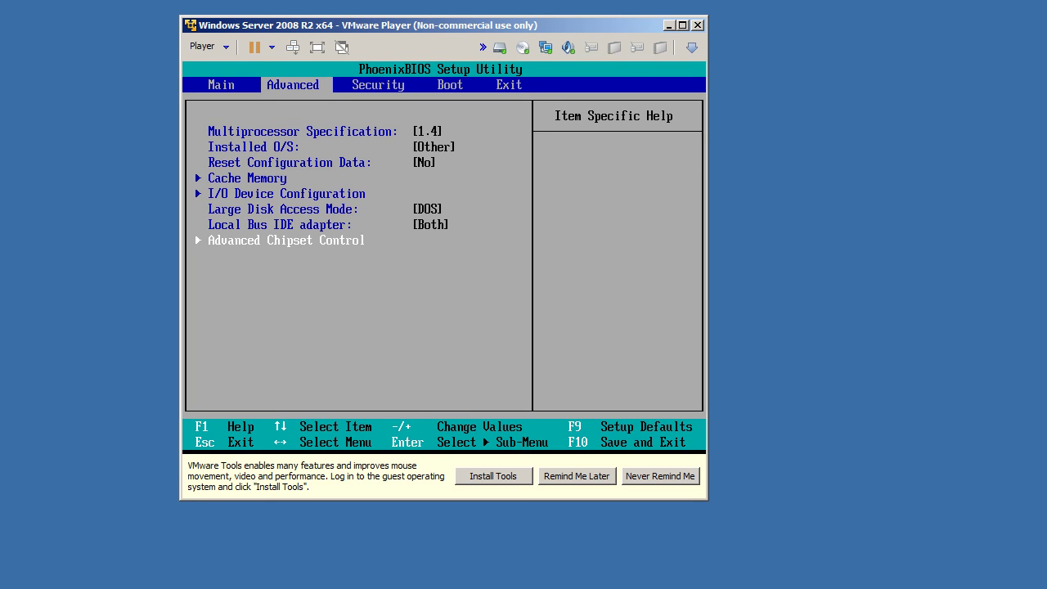
pyautogui.press('Right')
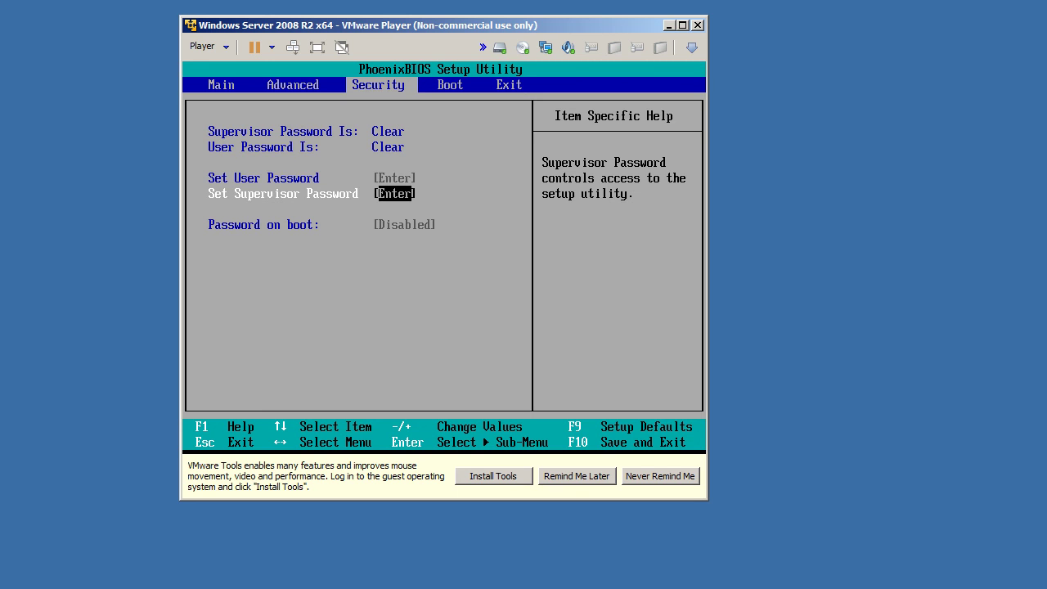
# Step: Move from the Security page to the Boot page showing the boot device order
pyautogui.press('Right')
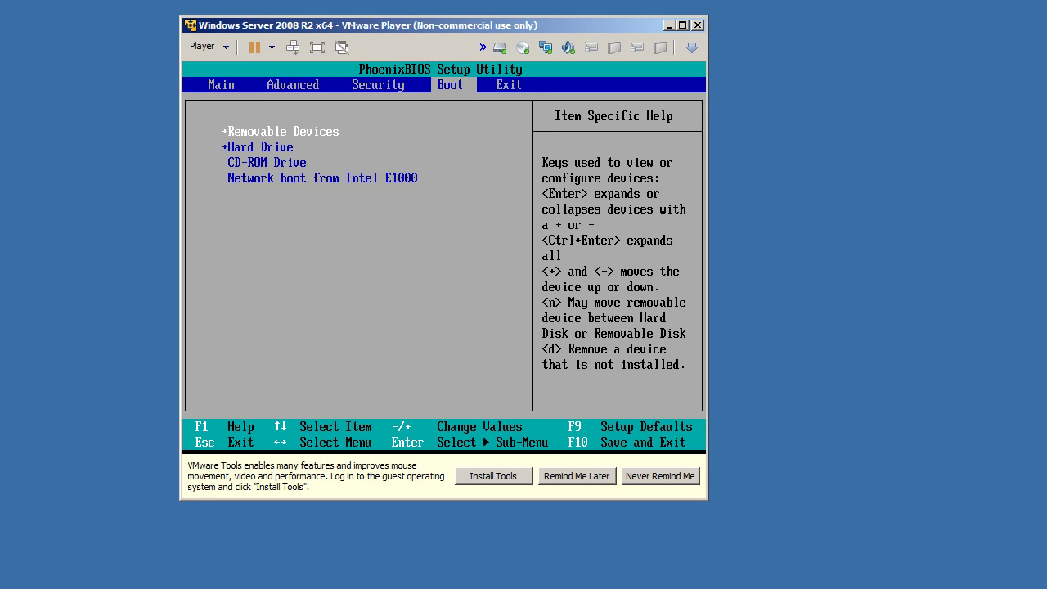
# Step: Move Removable Devices below CD-ROM Drive in the boot order and show the Exit page
pyautogui.press('-')
pyautogui.press('-')
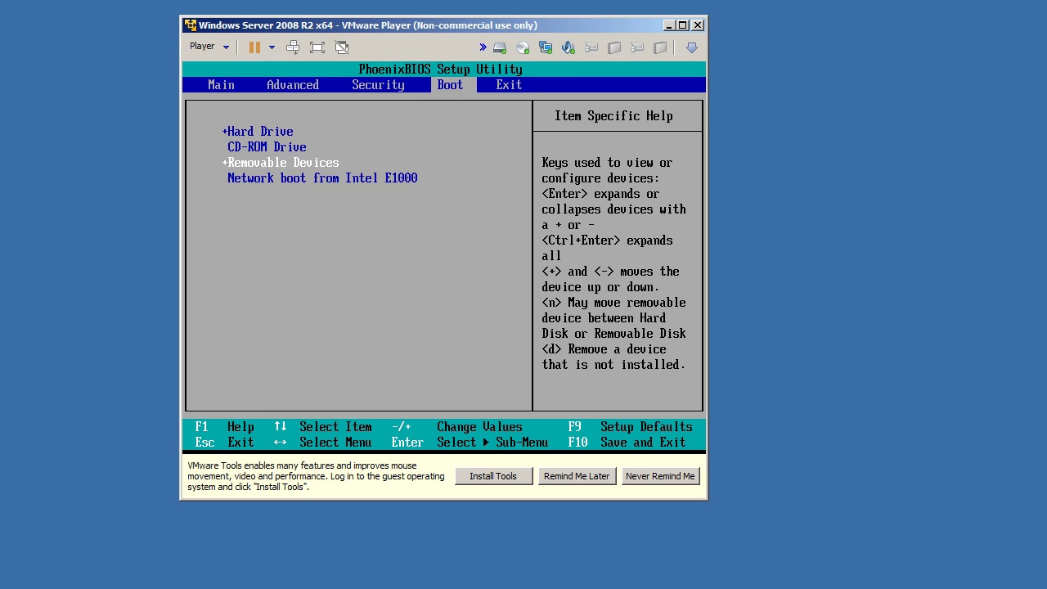
pyautogui.press('Right')
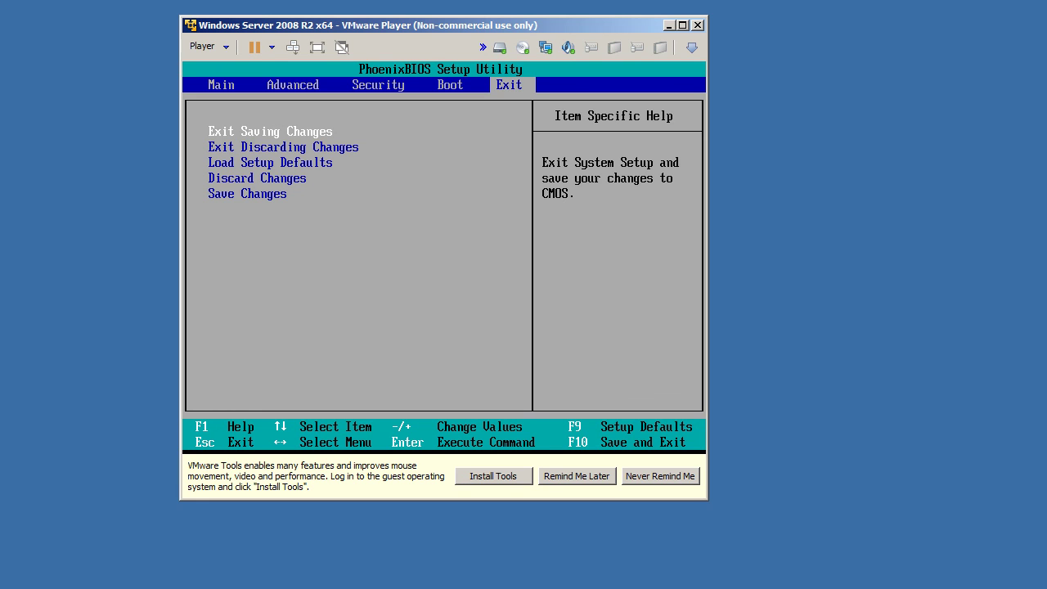
# Step: Choose Exit Saving Changes and confirm Yes to restart the VM
pyautogui.press('Return')
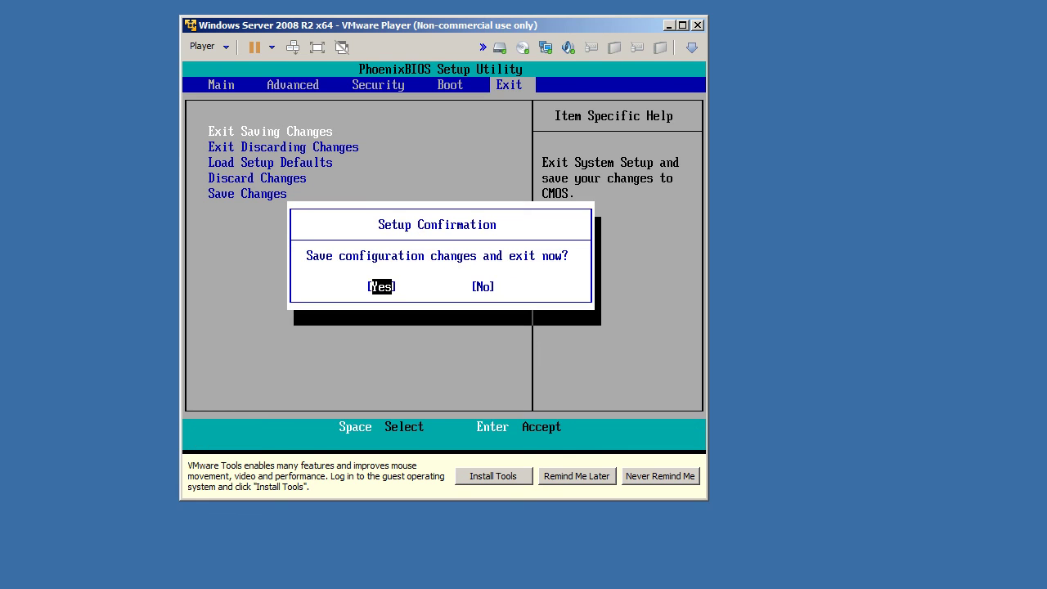
pyautogui.press('Return')
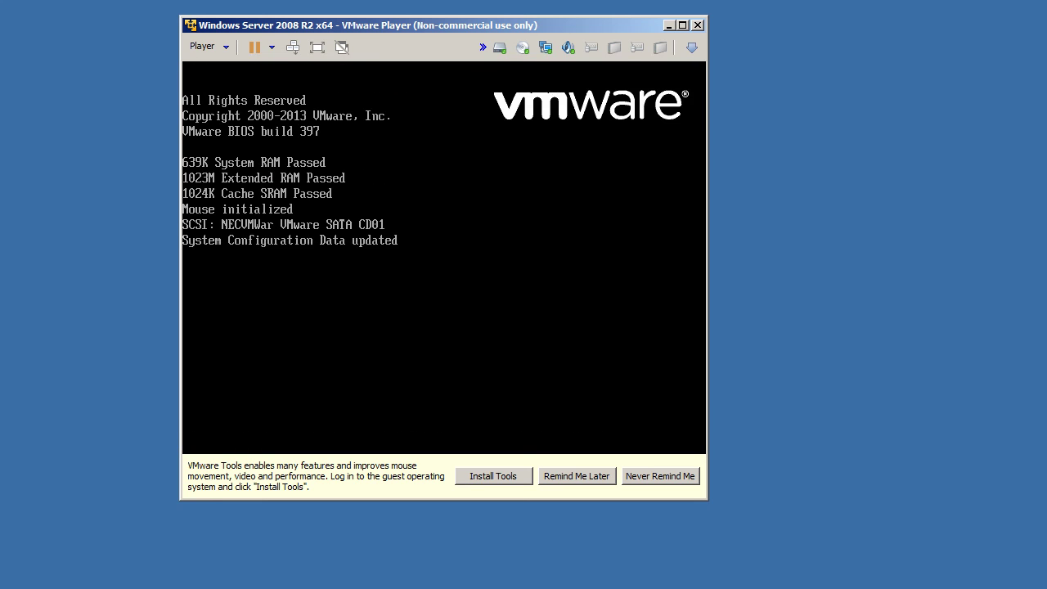
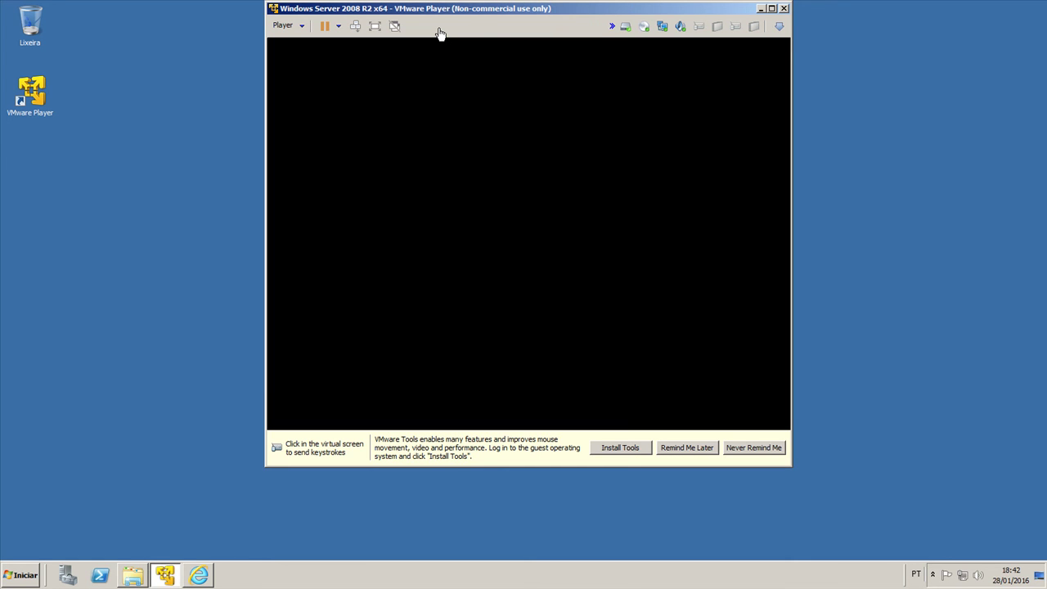
# Step: Acknowledge the password-change notice and set a new Administrador password in the guest
pyautogui.click(528, 292)
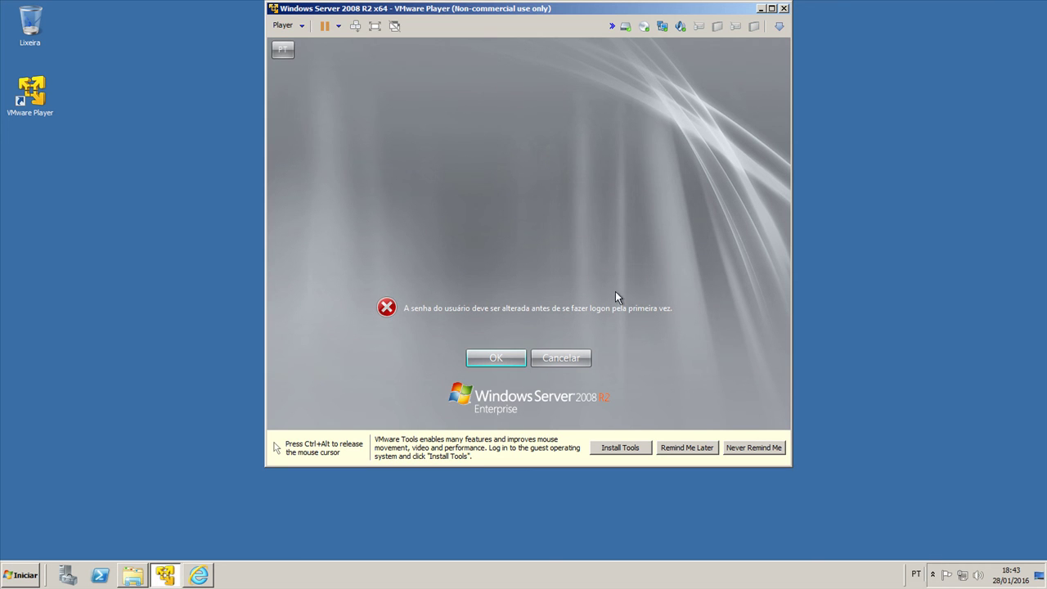
pyautogui.click(503, 353)
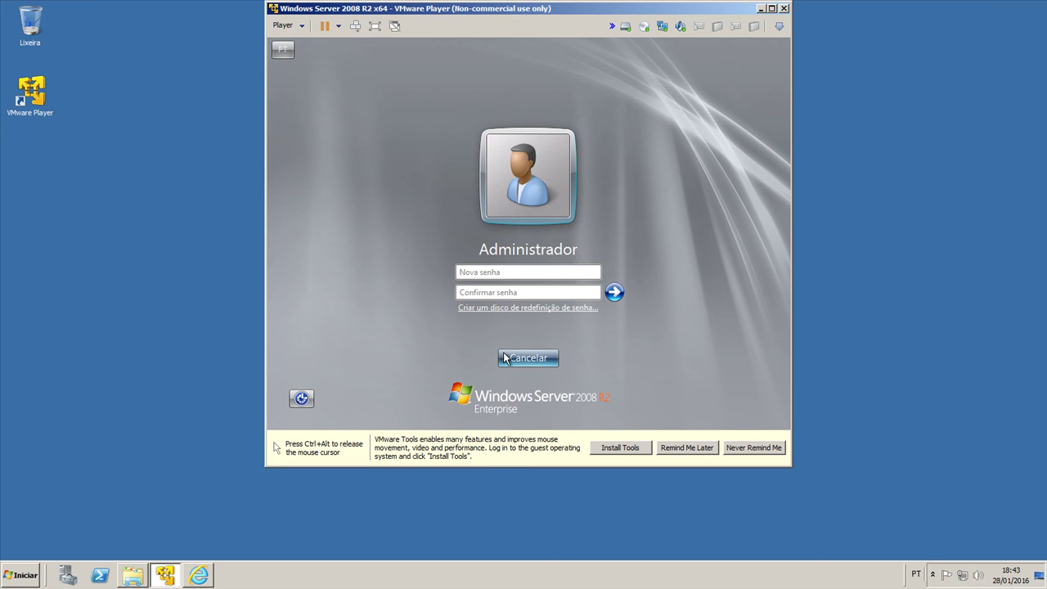
pyautogui.write('*******')
pyautogui.press('Return')
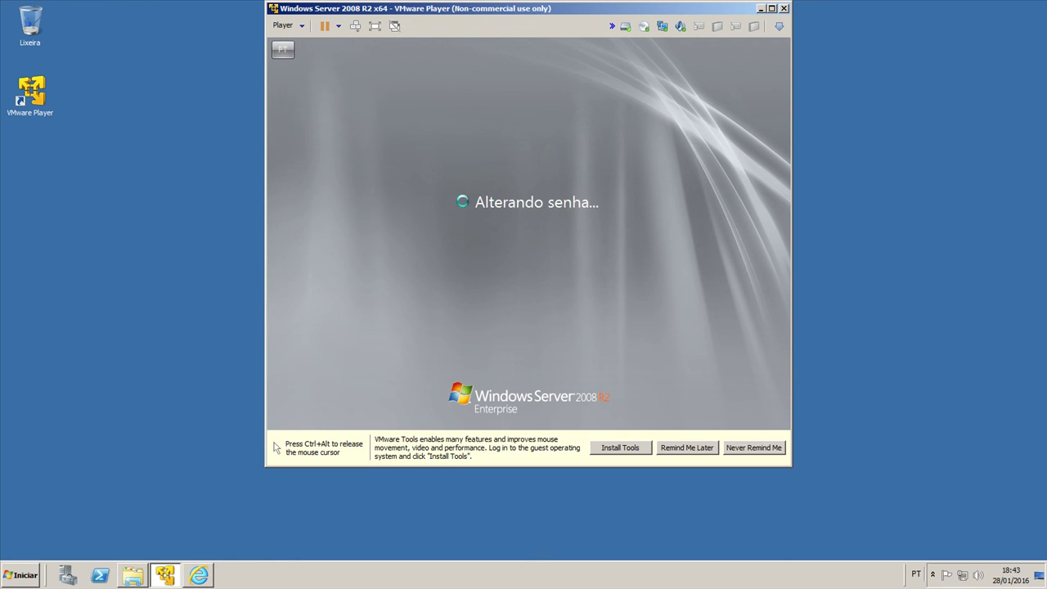
pyautogui.press('Return')
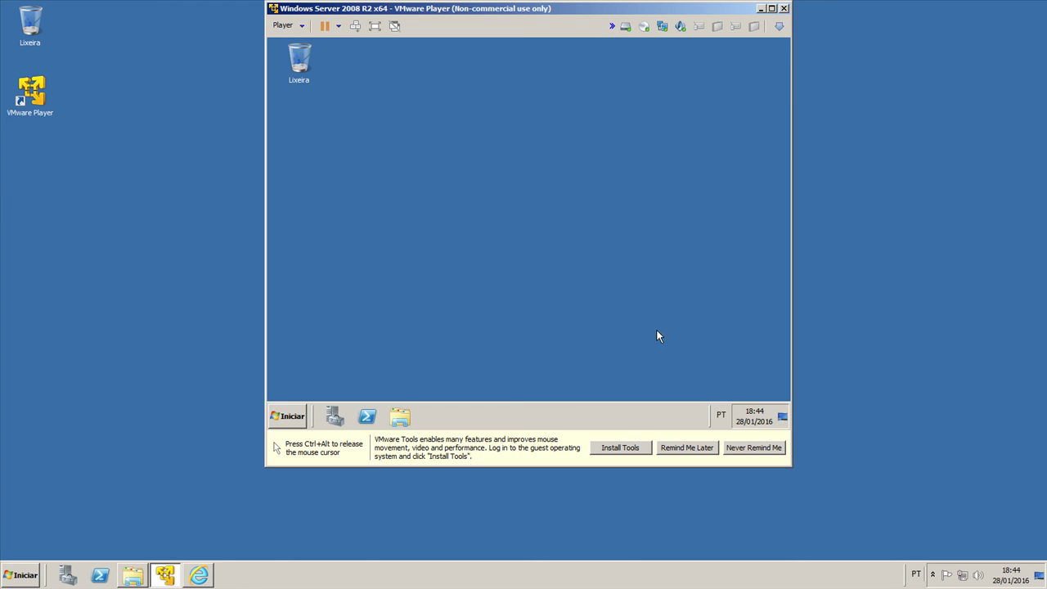
# Step: Move mouse capture into the guest and dismiss the desktop context menu
pyautogui.hotkey('ctrl', 'alt')
pyautogui.click(546, 367)
pyautogui.hotkey('ctrl', 'alt')
pyautogui.click(736, 335)
pyautogui.rightClick(520, 169)
pyautogui.click(422, 232)
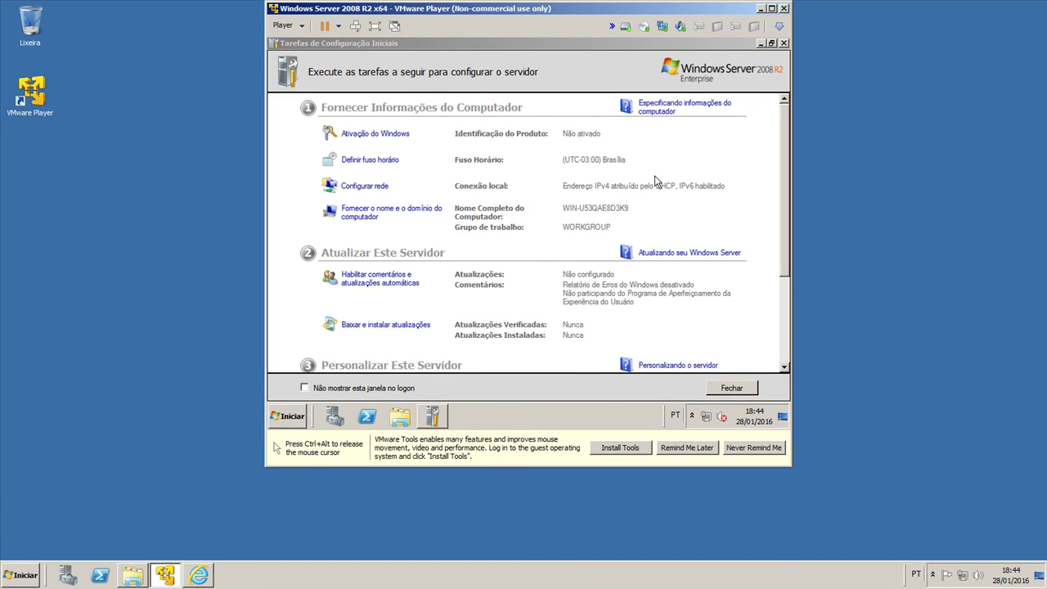
# Step: Close Initial Configuration Tasks (Fechar) and Server Manager, then release the mouse
pyautogui.scroll(-3, 779, 271)
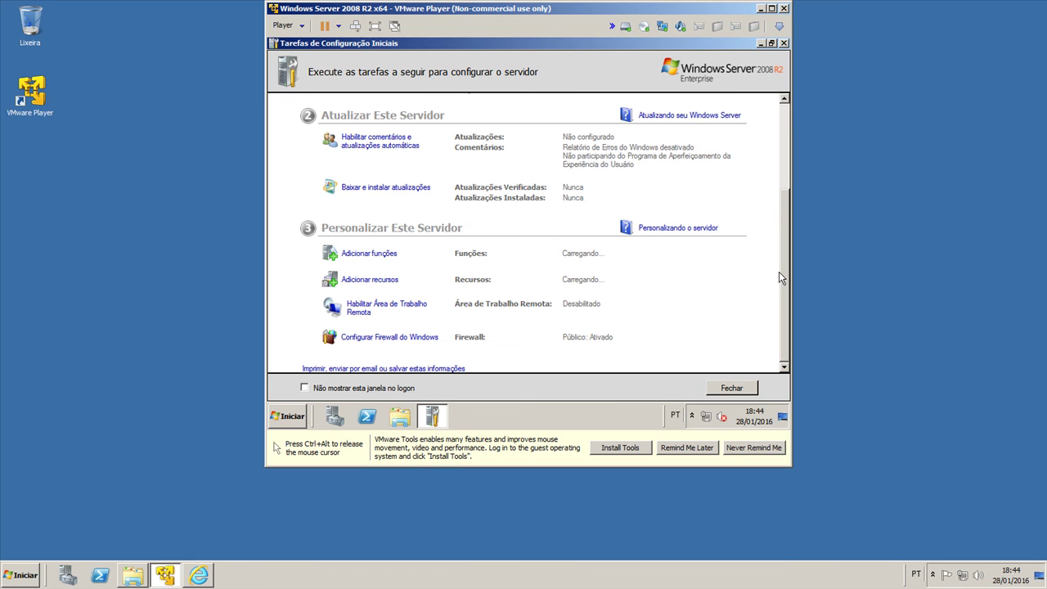
pyautogui.click(726, 390)
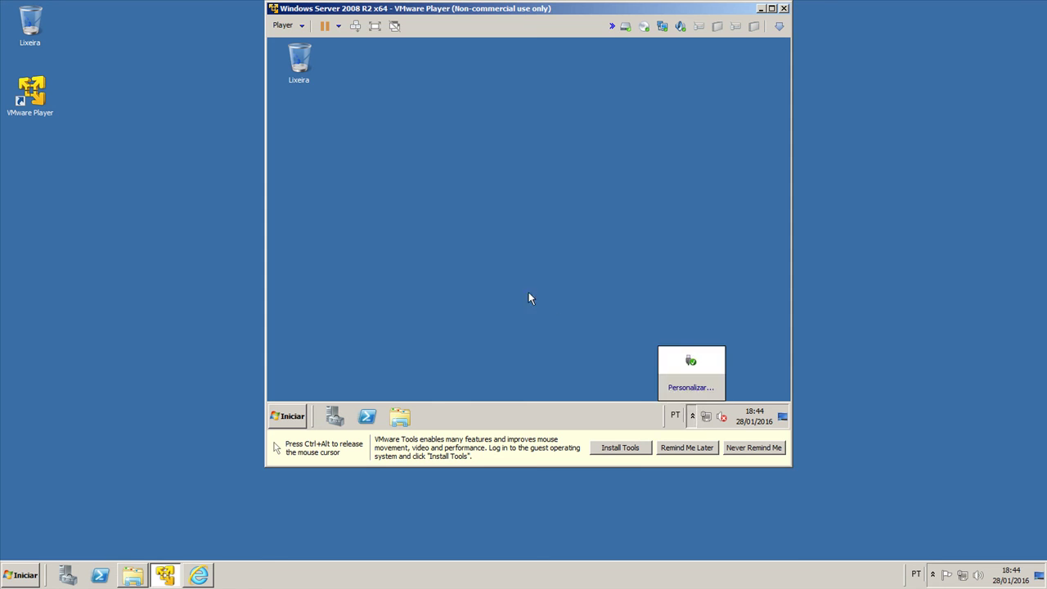
pyautogui.click(528, 299)
pyautogui.hotkey('ctrl', 'alt')
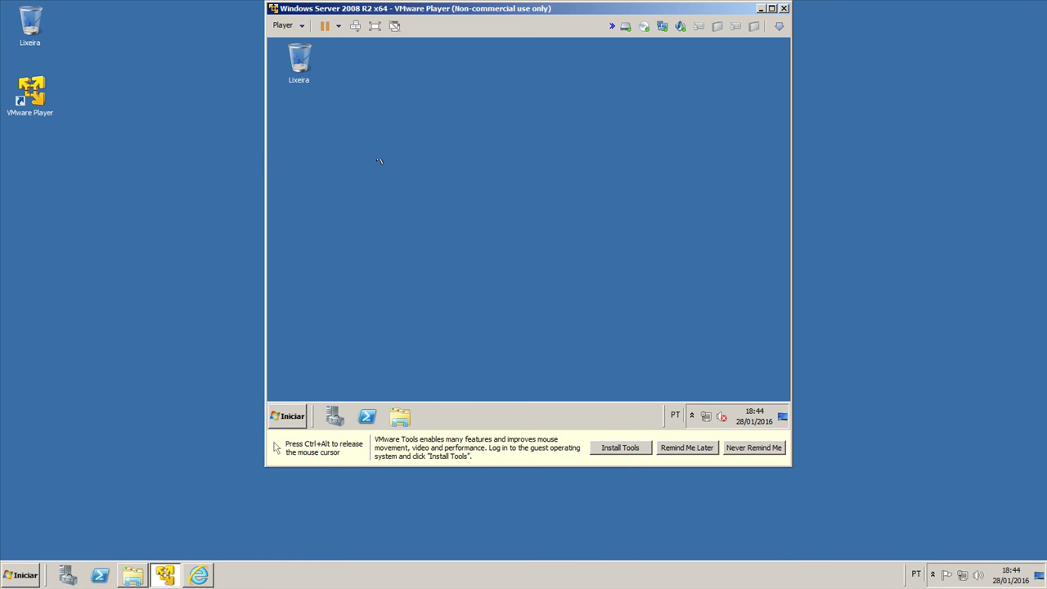
# Step: Start Install VMware Tools from the Player > Manage menu
pyautogui.click(283, 25)
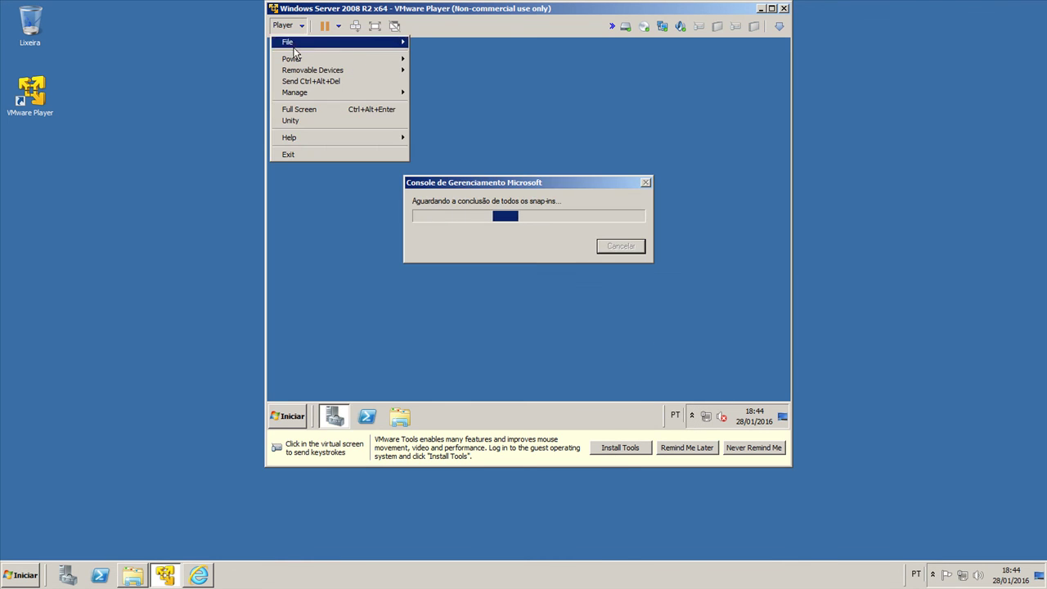
pyautogui.moveTo(327, 93)
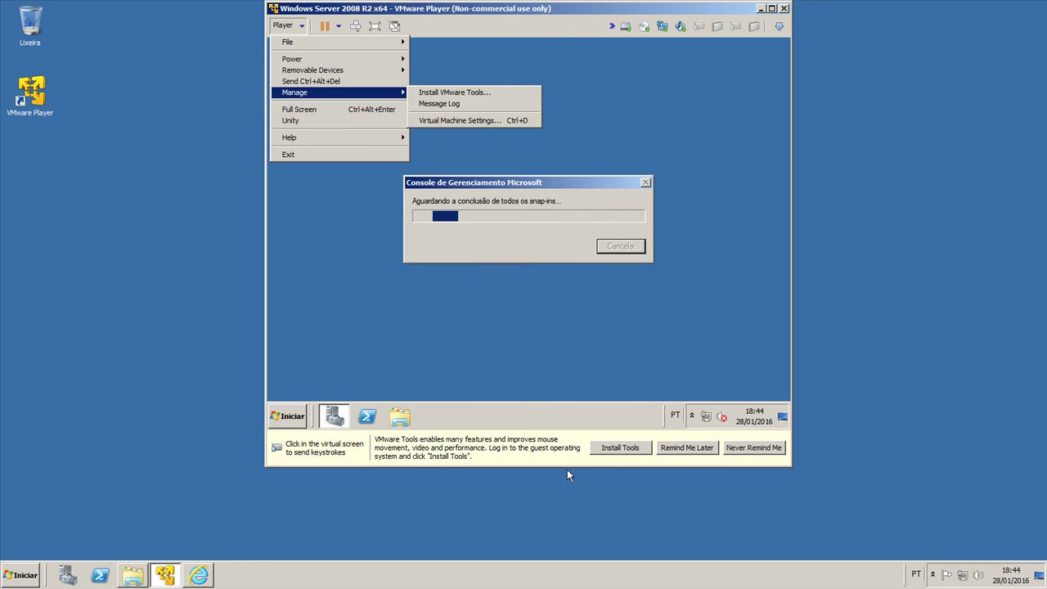
pyautogui.click(613, 451)
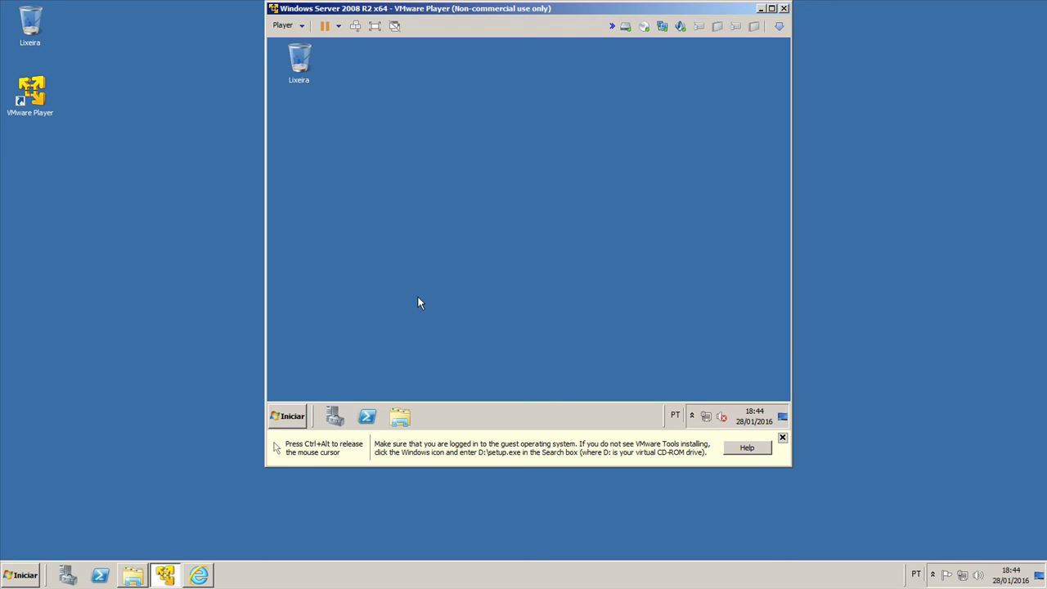
# Step: Open Computer in the guest, check the VMware Tools D: drive, then minimize it
pyautogui.press('super+e')
pyautogui.click(431, 179)
pyautogui.click(275, 245)
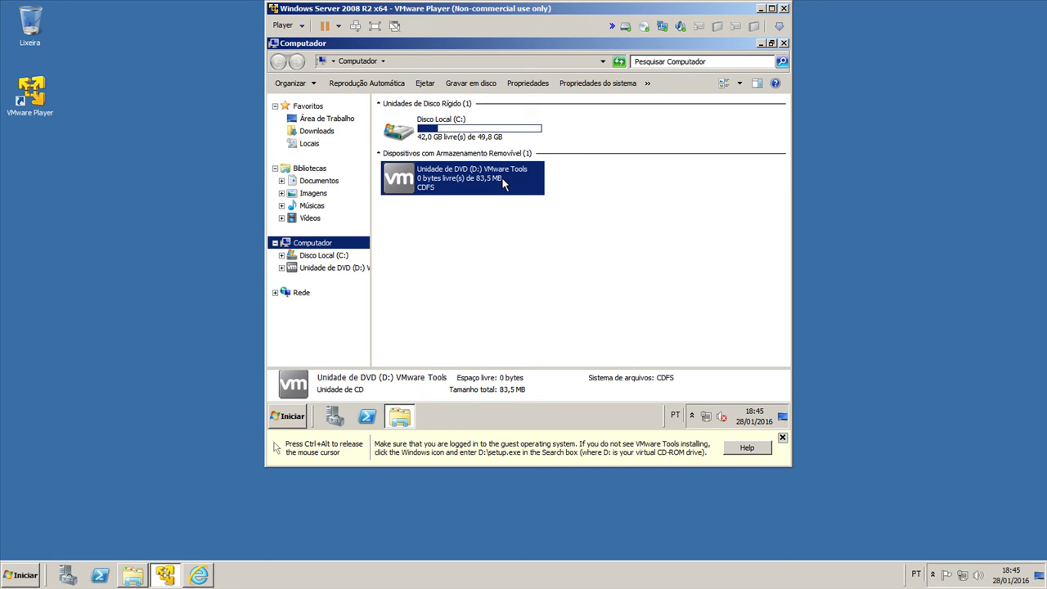
pyautogui.click(403, 419)
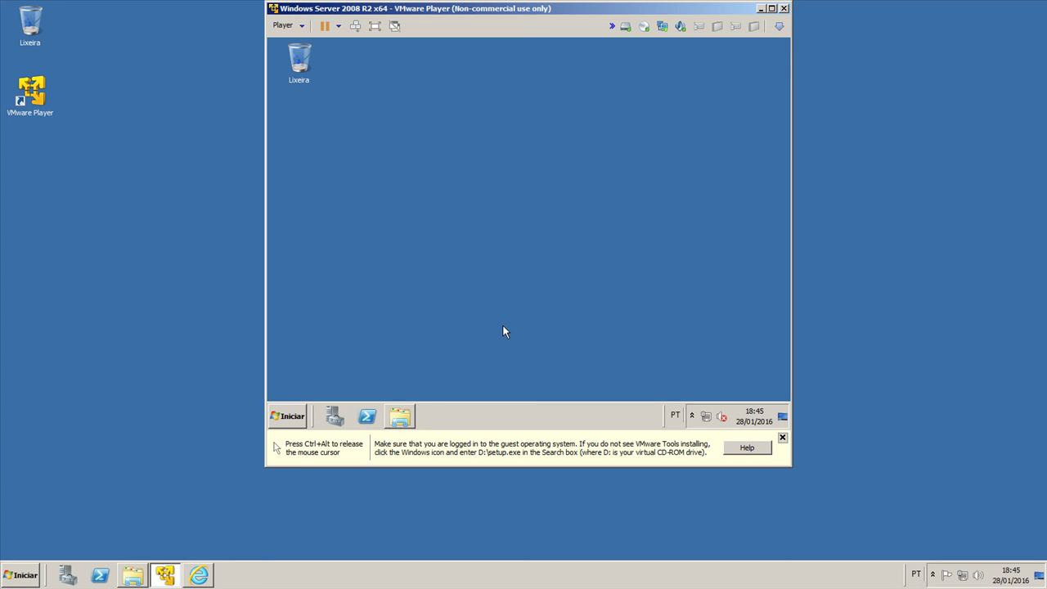
# Step: Launch the installer from the VMware Tools D: drive, then close Computer and AutoPlay
pyautogui.click(409, 412)
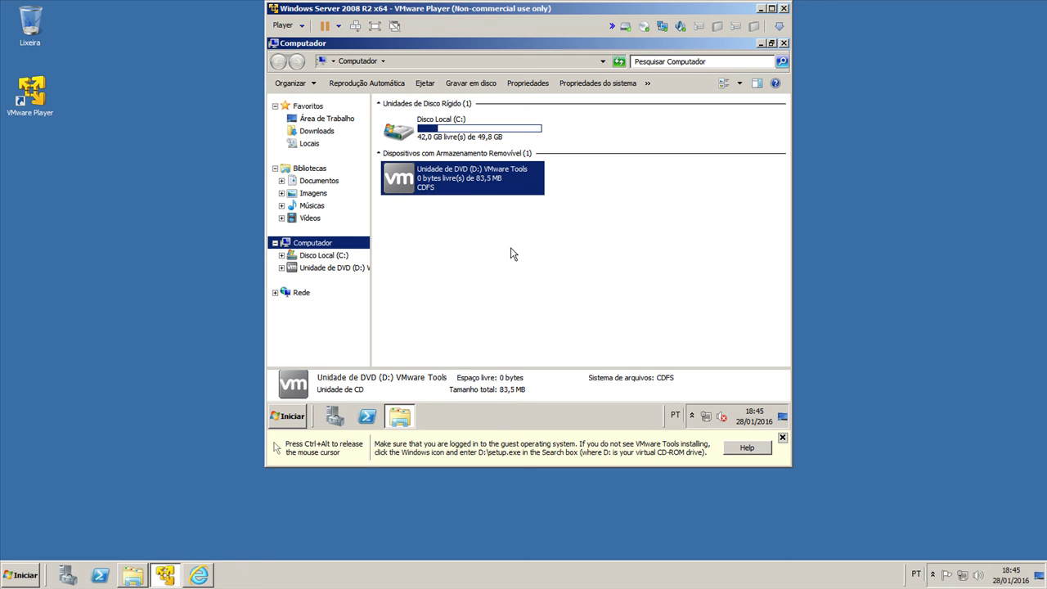
pyautogui.doubleClick(448, 173)
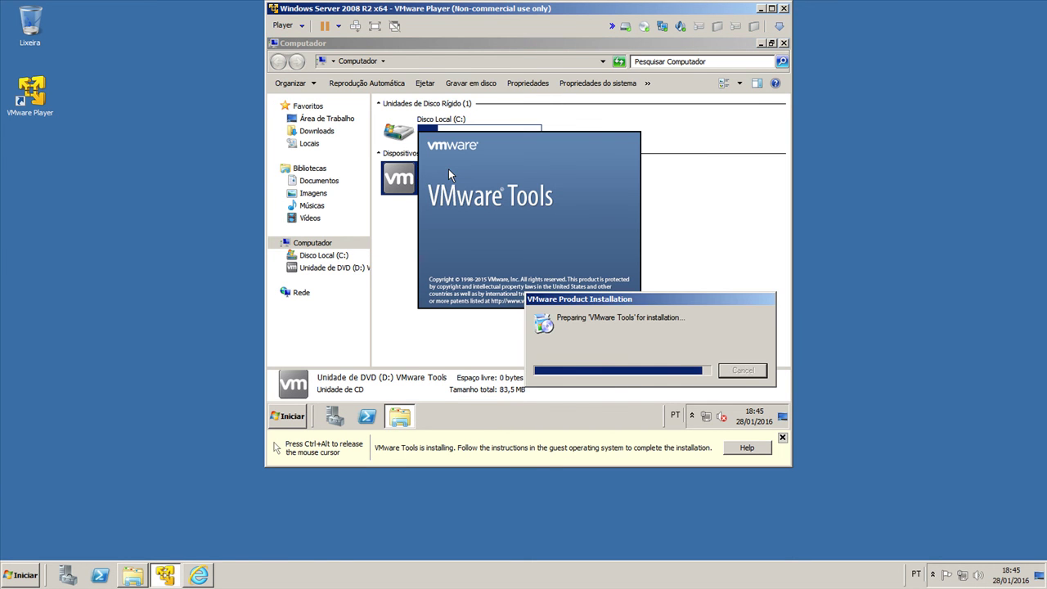
pyautogui.click(783, 43)
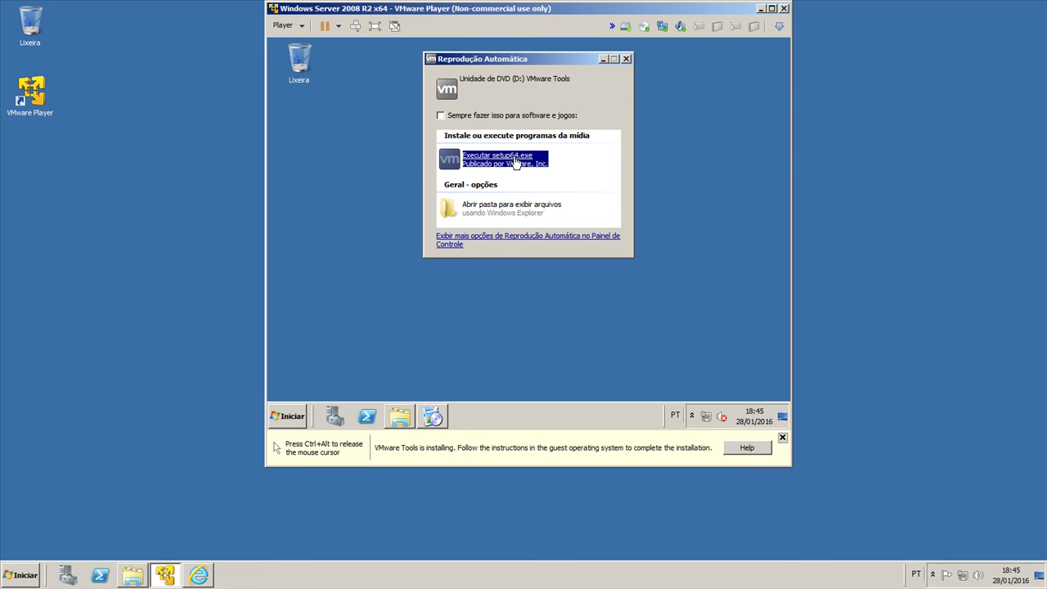
pyautogui.click(627, 60)
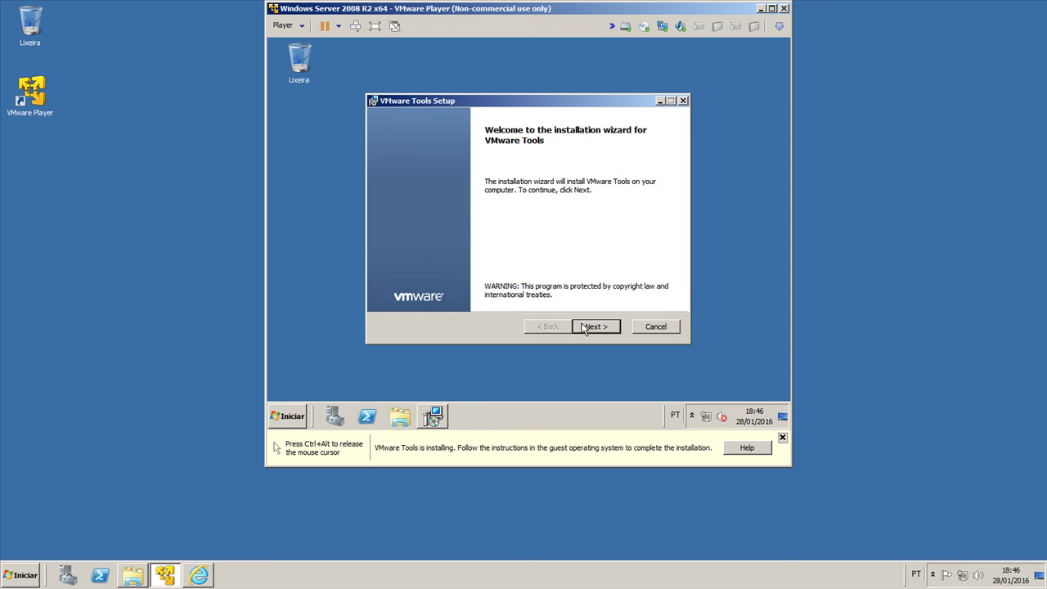
# Step: Pass the welcome page and compare the Custom and Complete setup types
pyautogui.click(583, 327)
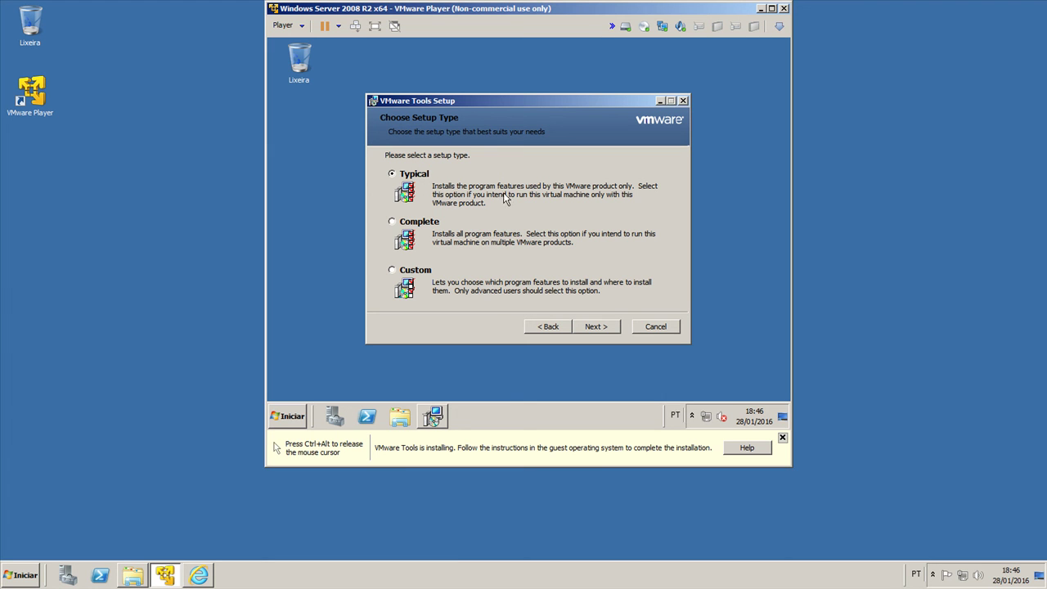
pyautogui.click(416, 224)
pyautogui.click(396, 270)
pyautogui.click(596, 326)
pyautogui.moveTo(534, 216); pyautogui.dragTo(541, 276)
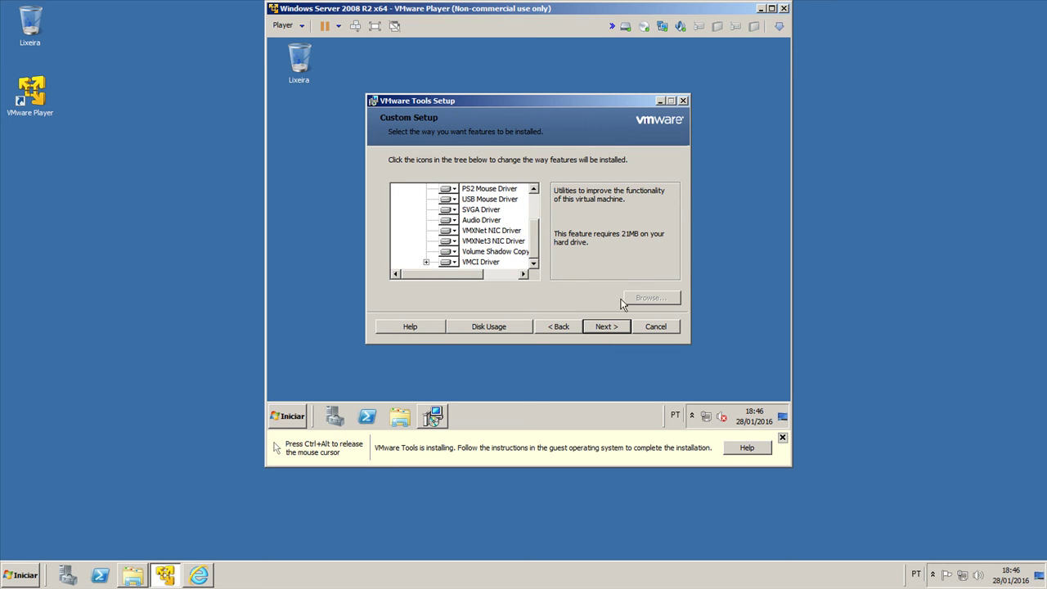
pyautogui.click(561, 327)
pyautogui.click(417, 223)
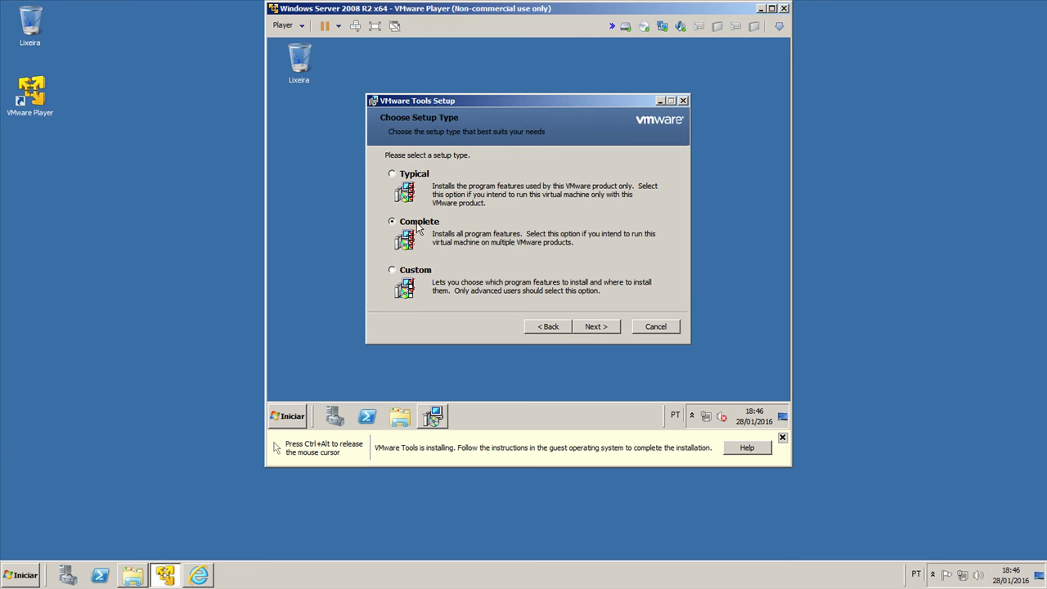
pyautogui.click(595, 327)
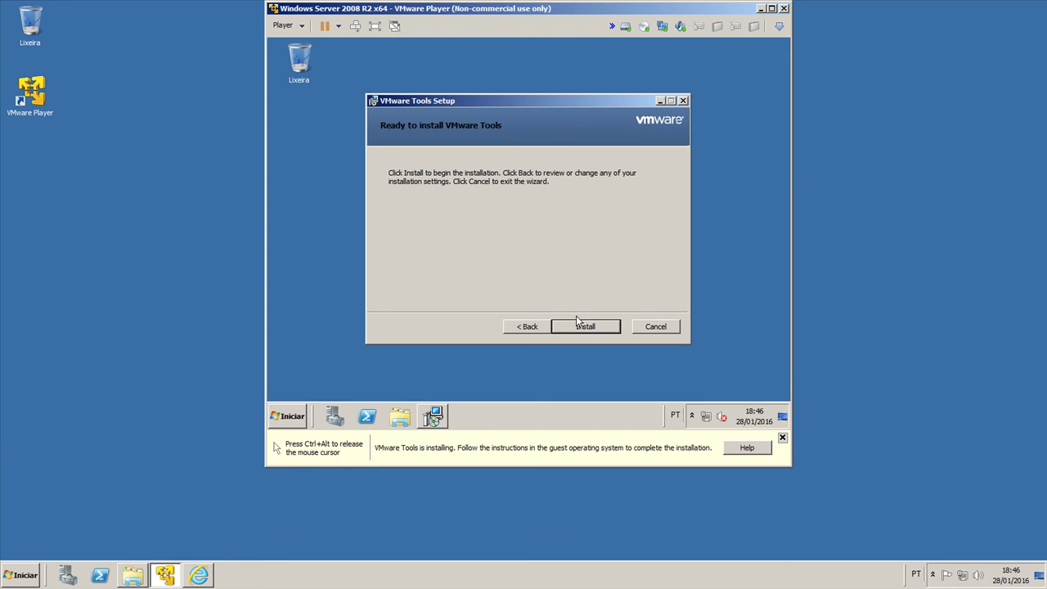
pyautogui.click(532, 326)
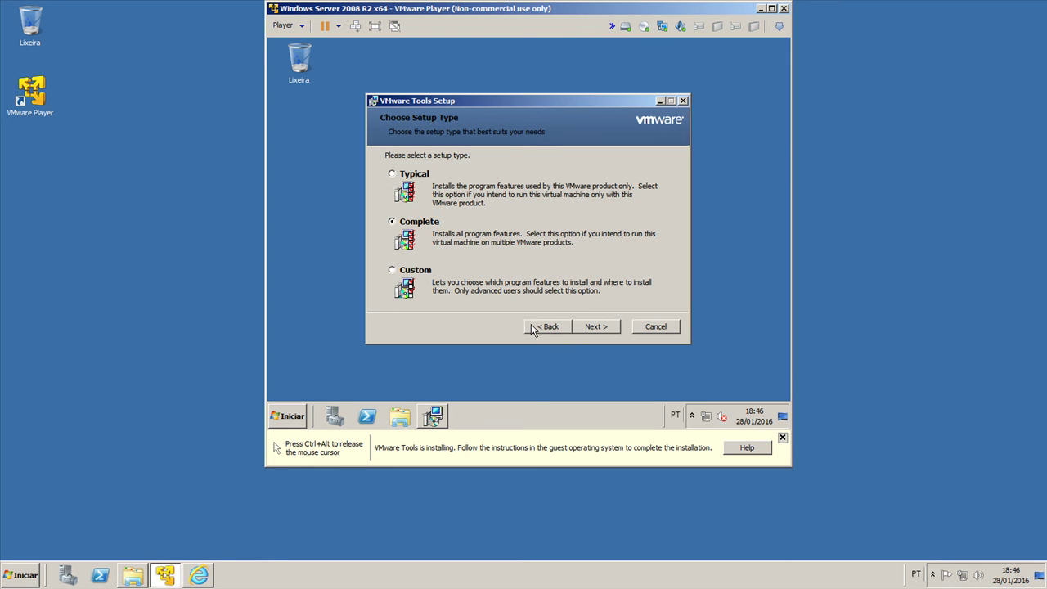
# Step: Review Custom features and browse the install folder up to C:\Program Files
pyautogui.click(596, 331)
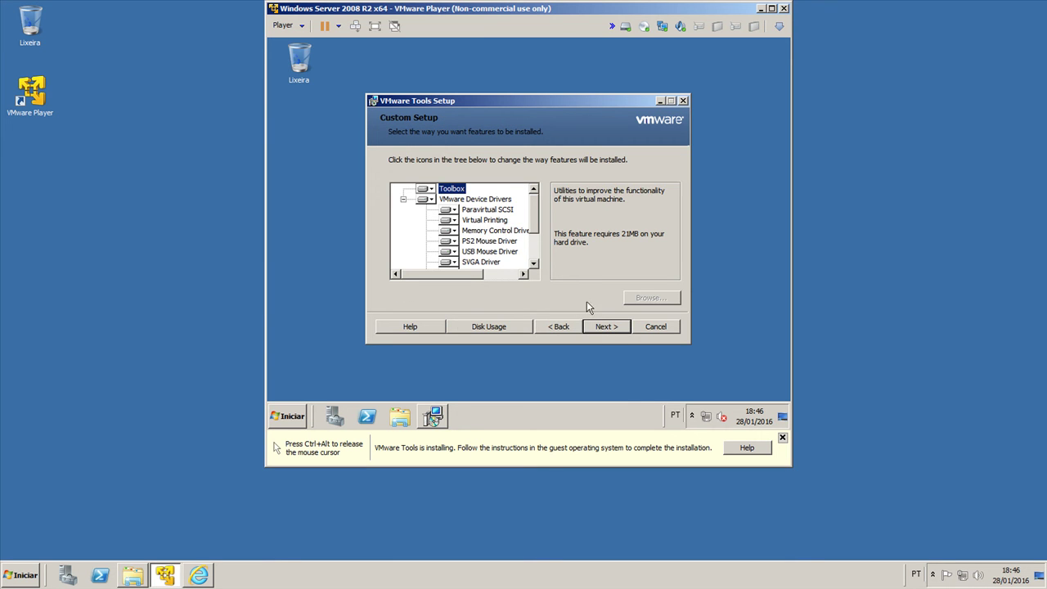
pyautogui.click(510, 199)
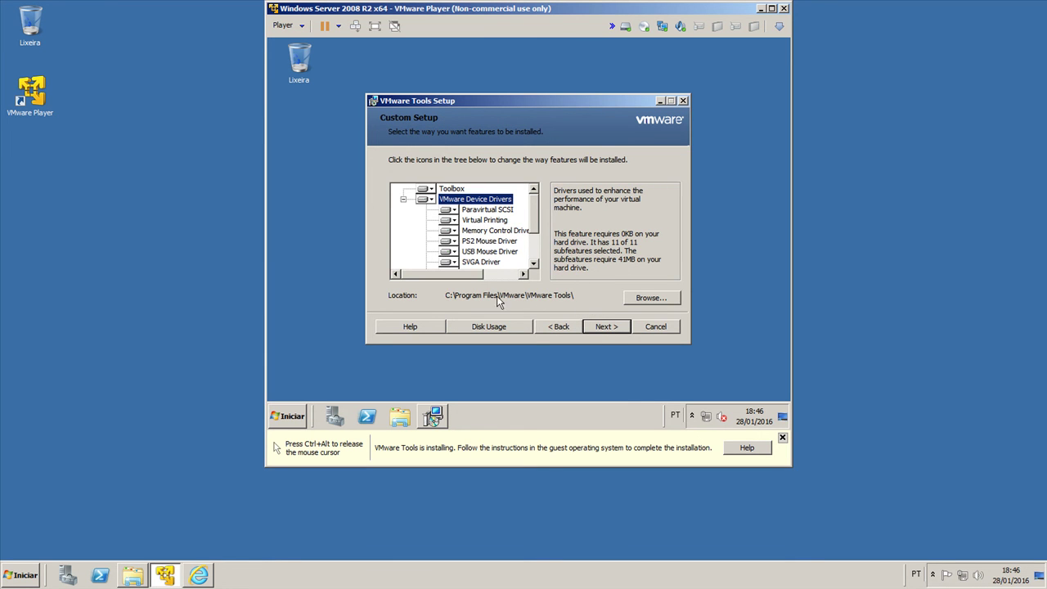
pyautogui.click(635, 301)
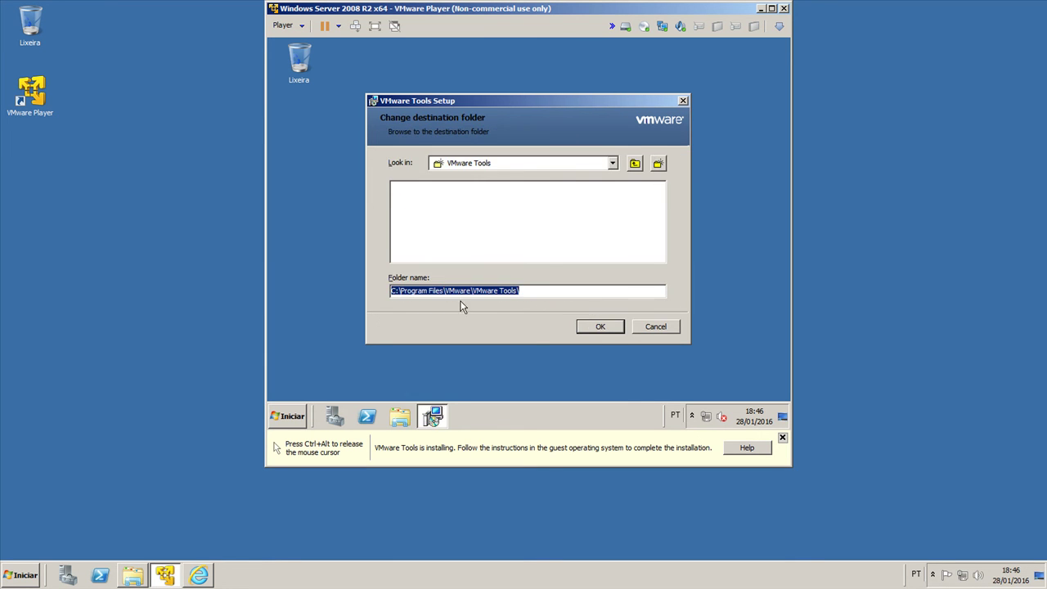
pyautogui.click(639, 167)
pyautogui.click(634, 164)
pyautogui.click(634, 164)
pyautogui.doubleClick(424, 201)
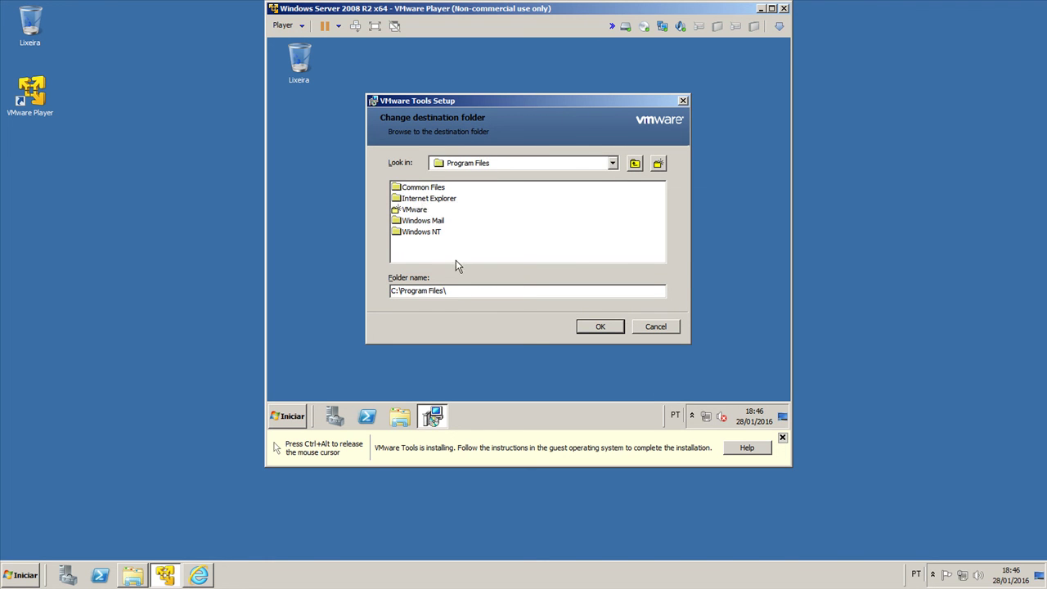
pyautogui.click(619, 327)
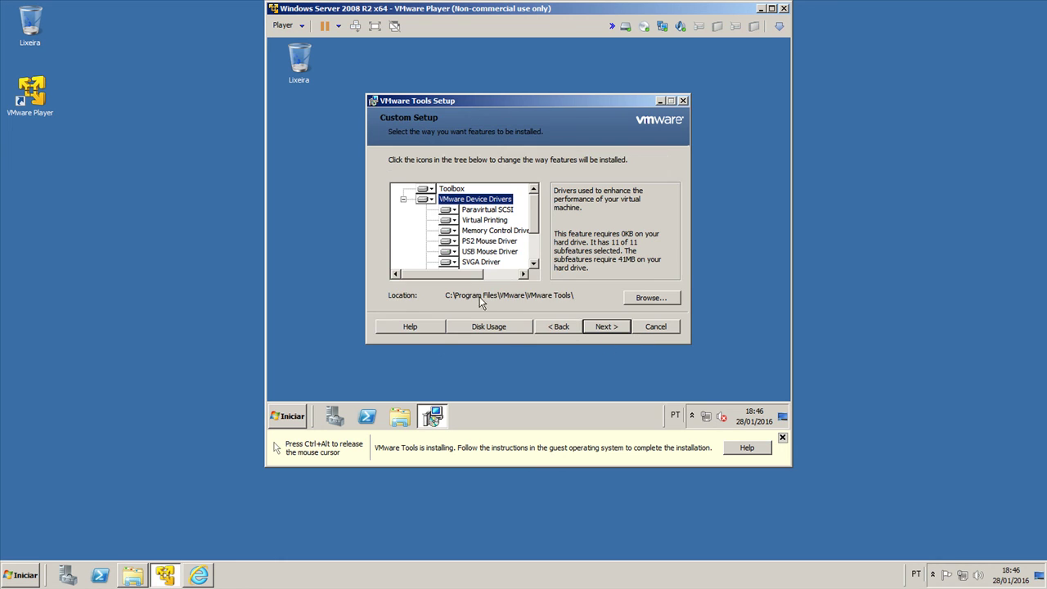
# Step: Choose the Complete setup type and continue to the Ready to install page
pyautogui.click(564, 327)
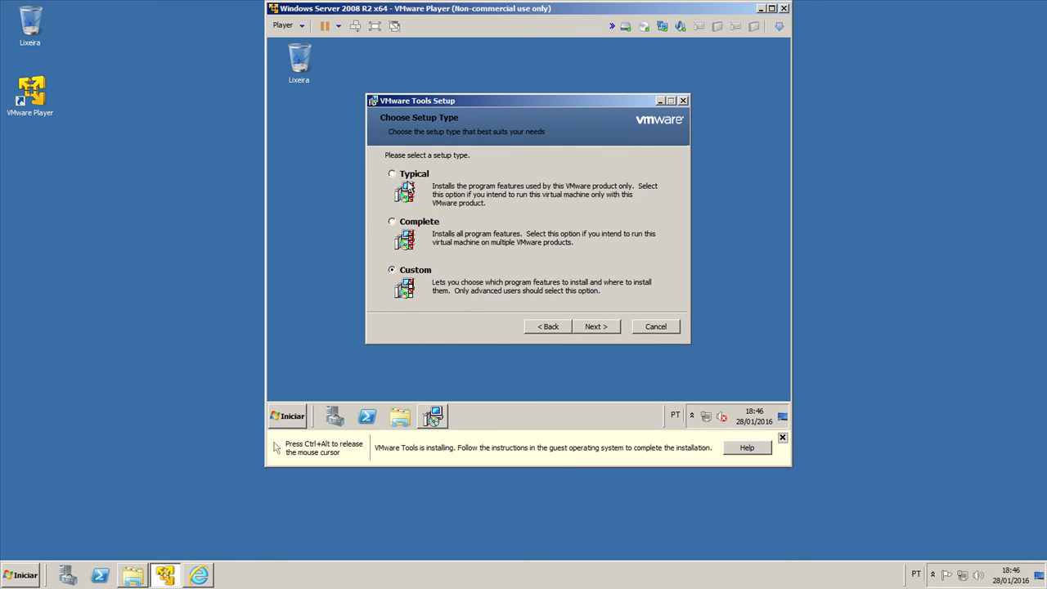
pyautogui.click(413, 228)
pyautogui.click(596, 326)
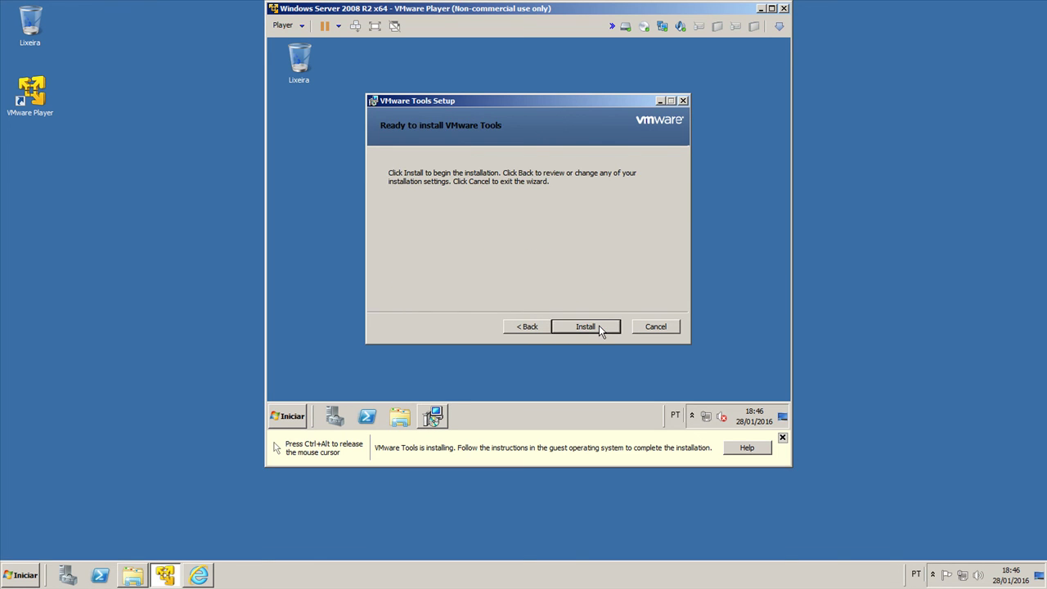
# Step: Begin installing VMware Tools and open Dispositivos de reprodução from the guest's volume icon
pyautogui.click(601, 328)
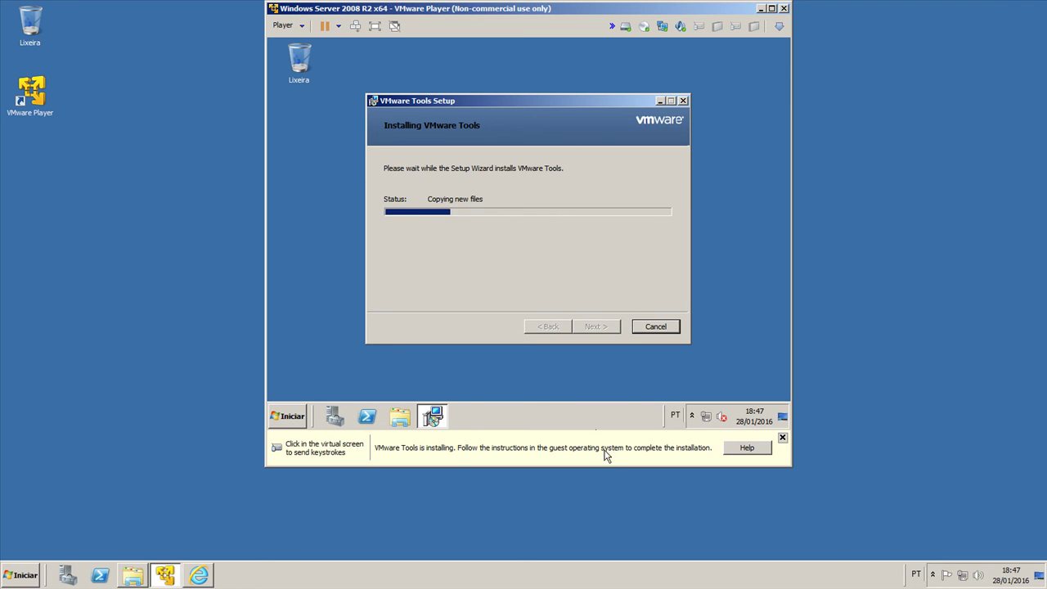
pyautogui.rightClick(721, 417)
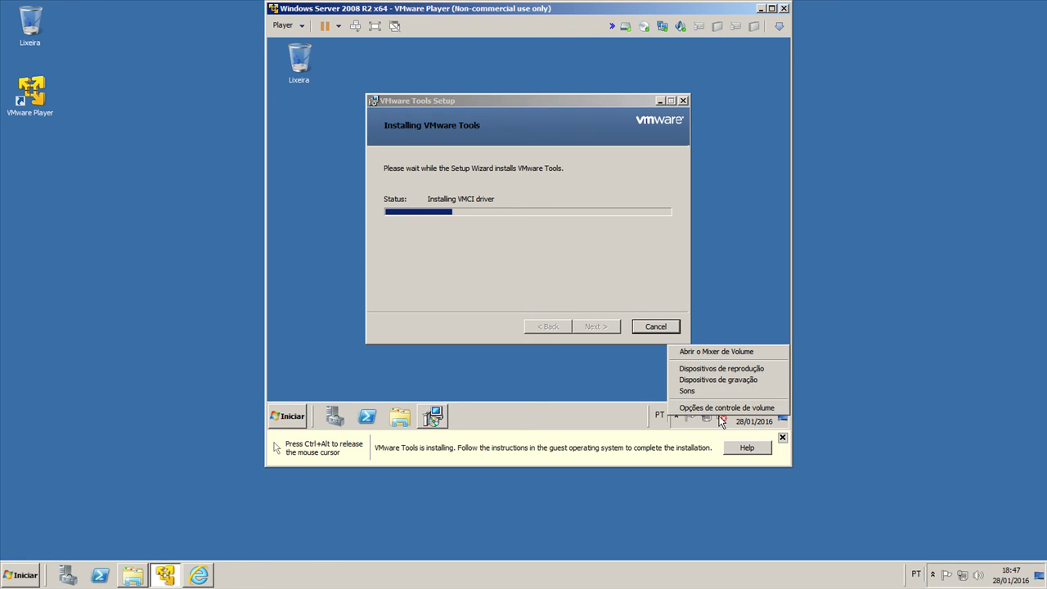
pyautogui.click(722, 369)
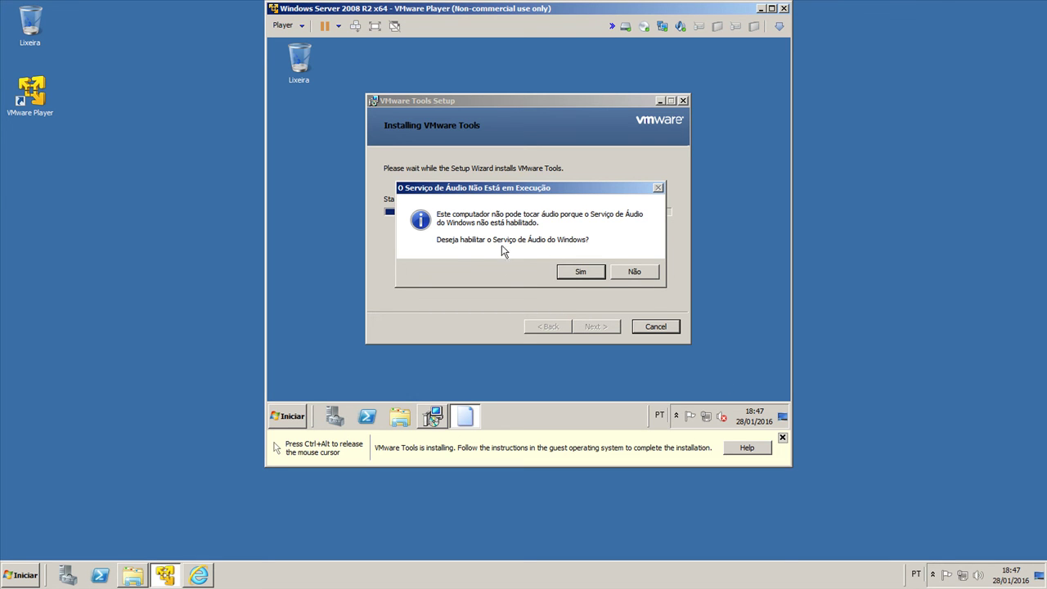
# Step: Enable the Windows Audio service and view the Sound dialog's playback and recording devices
pyautogui.click(579, 272)
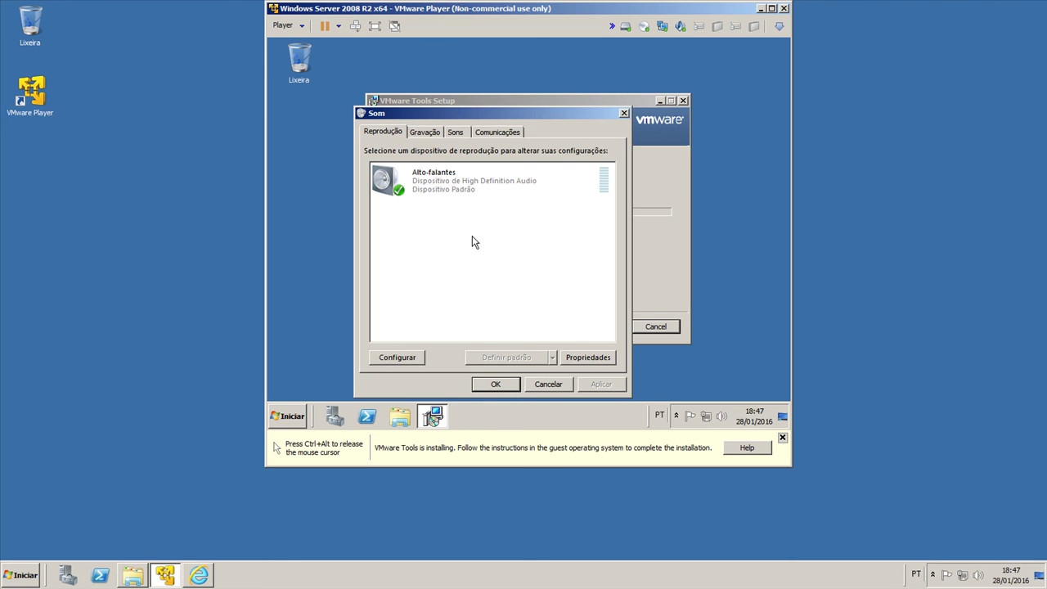
pyautogui.rightClick(453, 226)
pyautogui.click(481, 233)
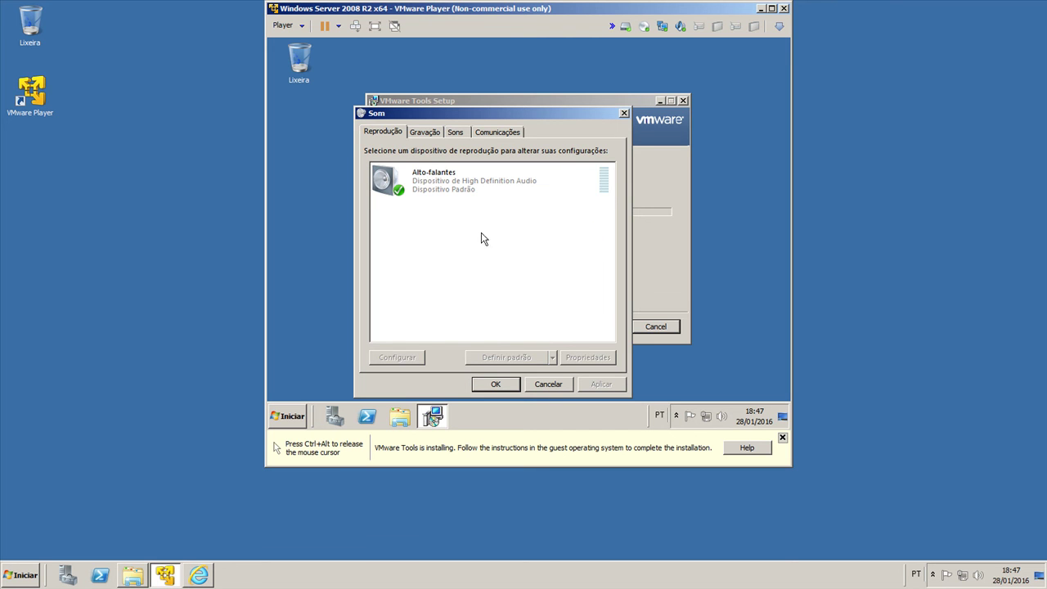
pyautogui.click(434, 132)
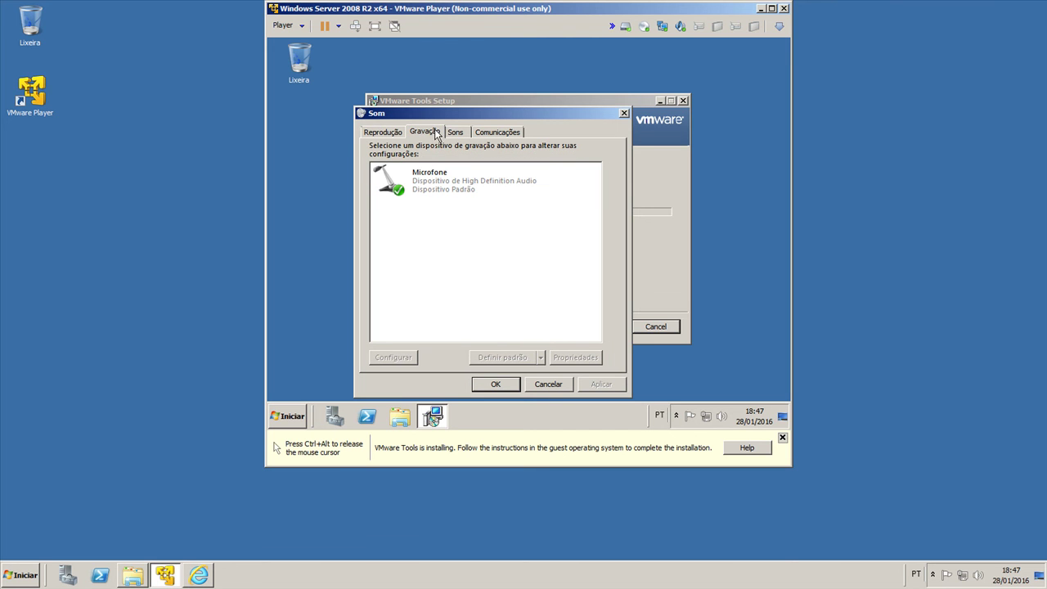
# Step: Set Comunicações to Não fazer nada, apply it, and close the Sound dialog
pyautogui.click(489, 134)
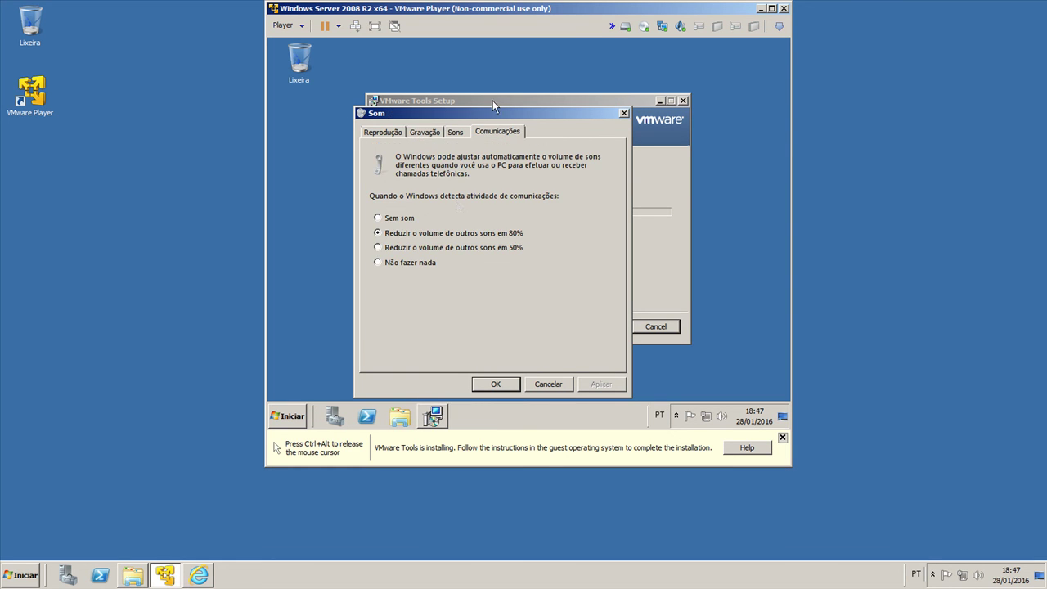
pyautogui.click(402, 263)
pyautogui.click(595, 384)
pyautogui.click(424, 131)
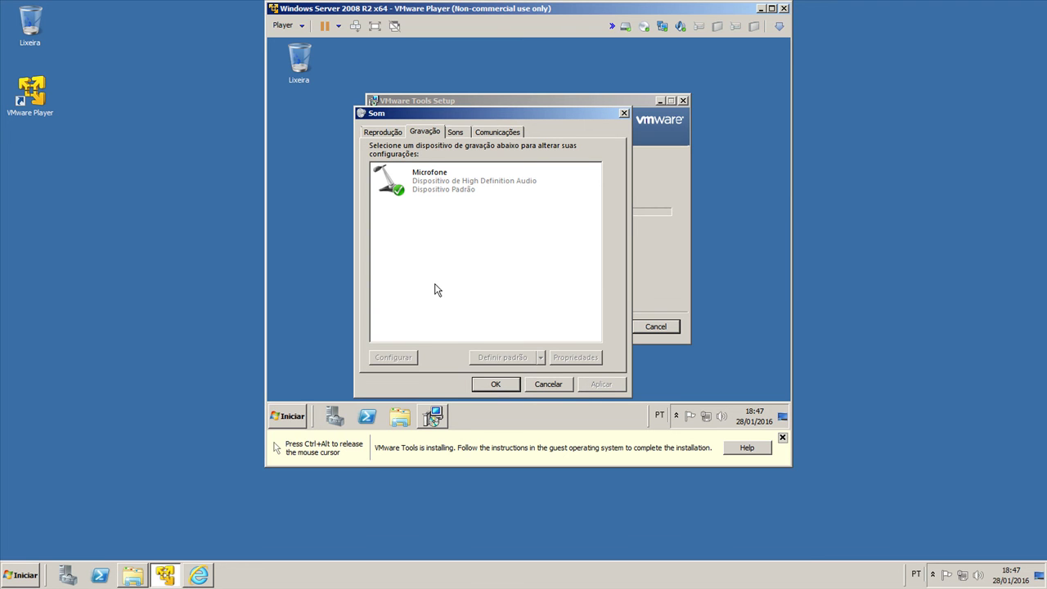
pyautogui.click(486, 386)
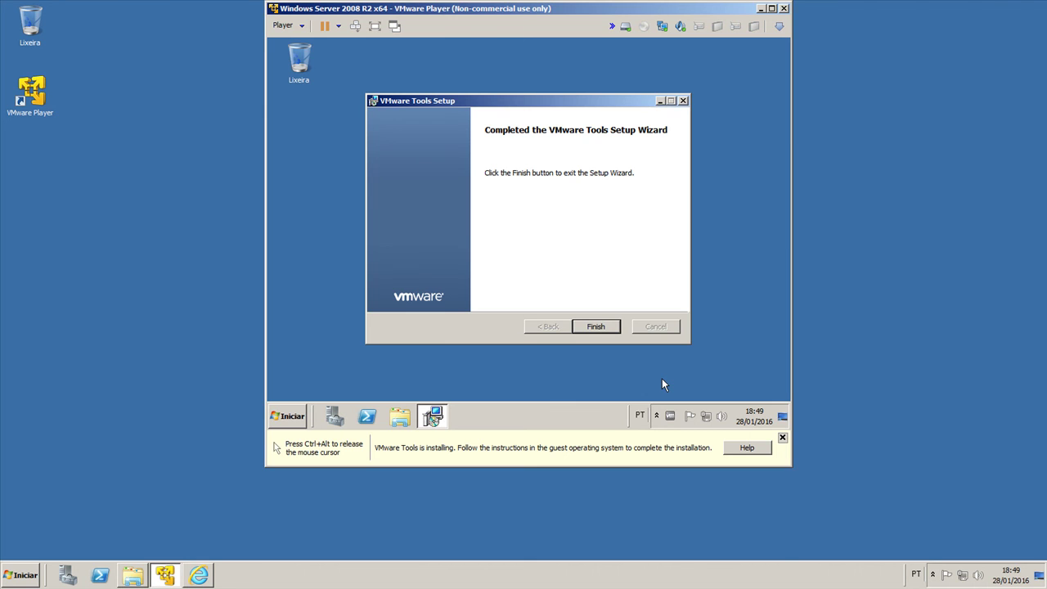
# Step: Finish VMware Tools setup and accept restarting the guest
pyautogui.click(597, 329)
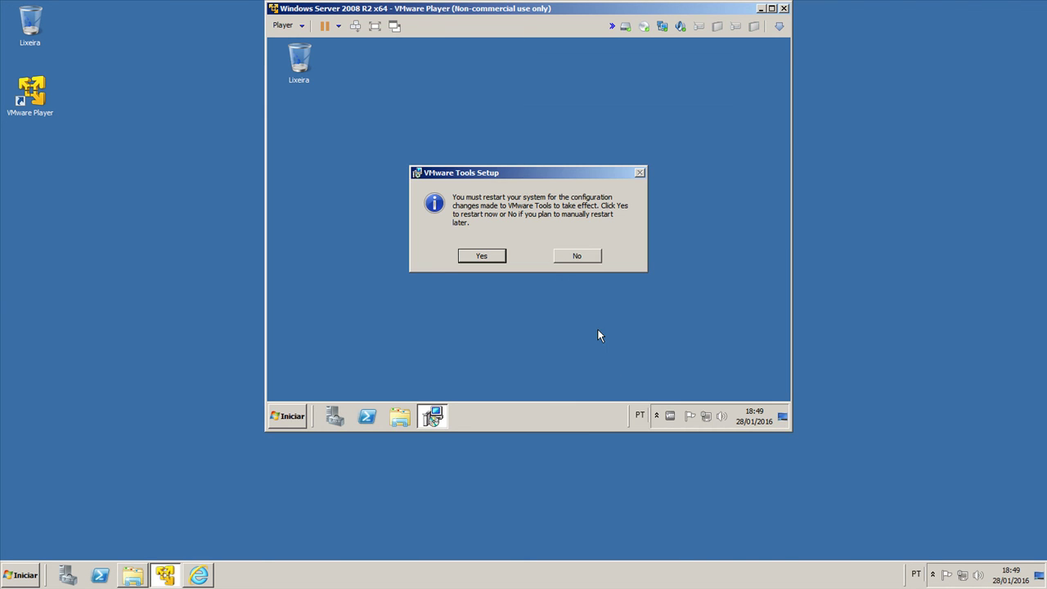
pyautogui.click(493, 259)
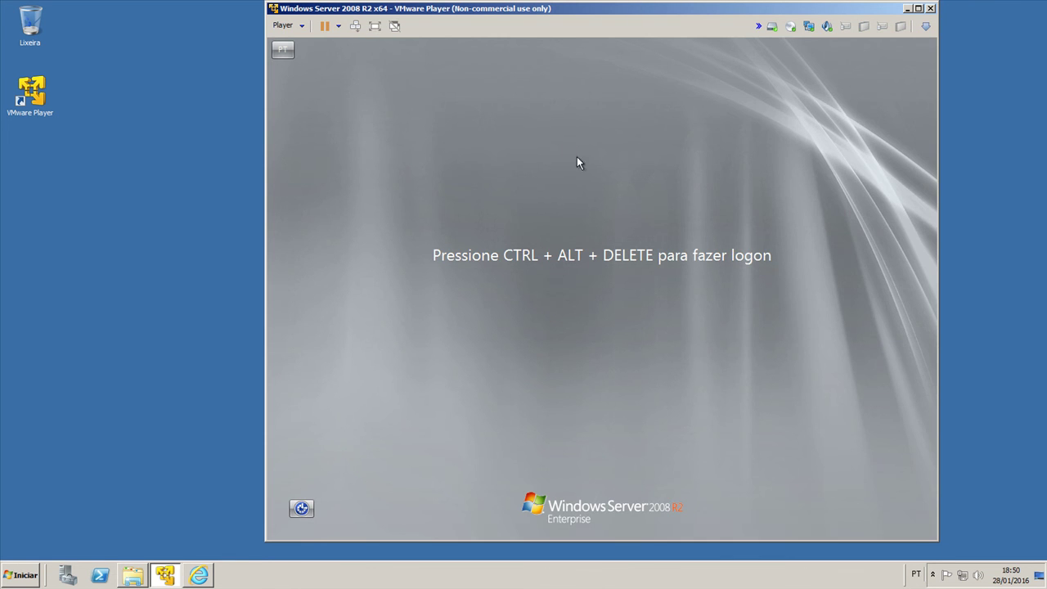
# Step: Send Ctrl+Alt+Del and log in with the administrator password
pyautogui.click(293, 26)
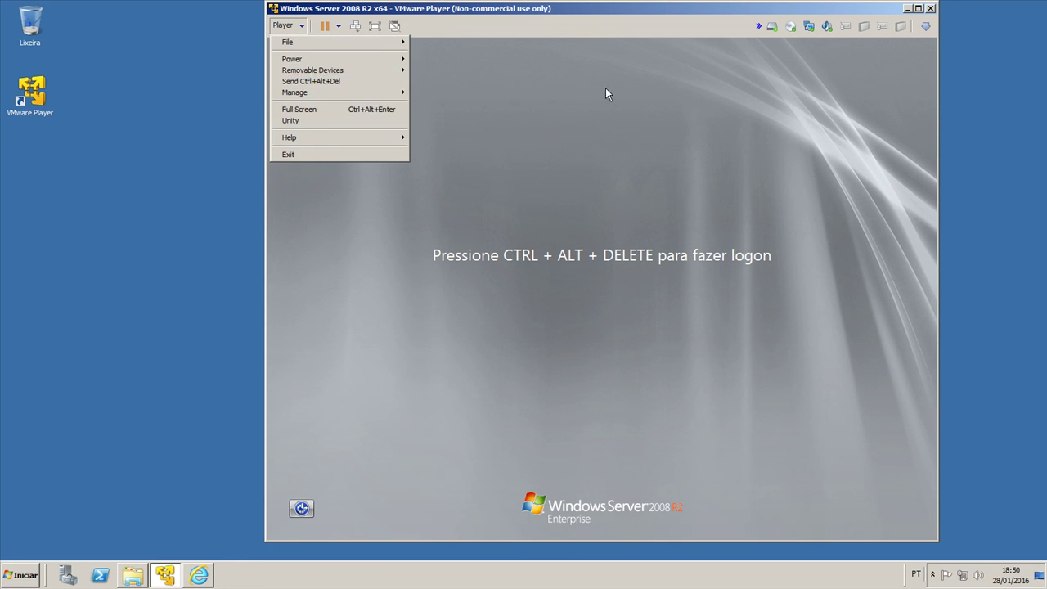
pyautogui.click(411, 74)
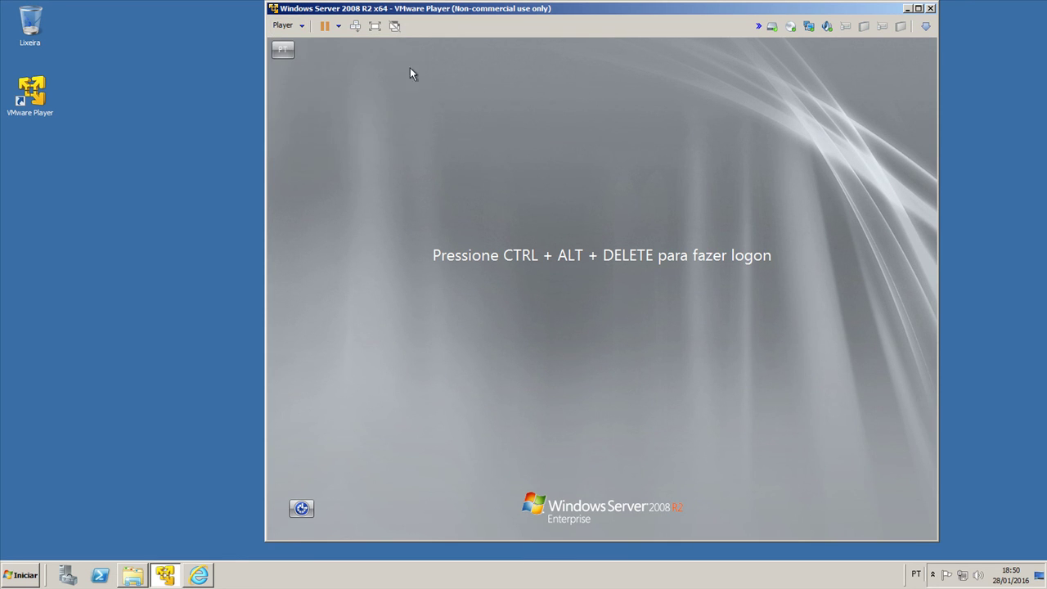
pyautogui.click(353, 31)
pyautogui.click(585, 363)
pyautogui.write('P@ssw0rd')
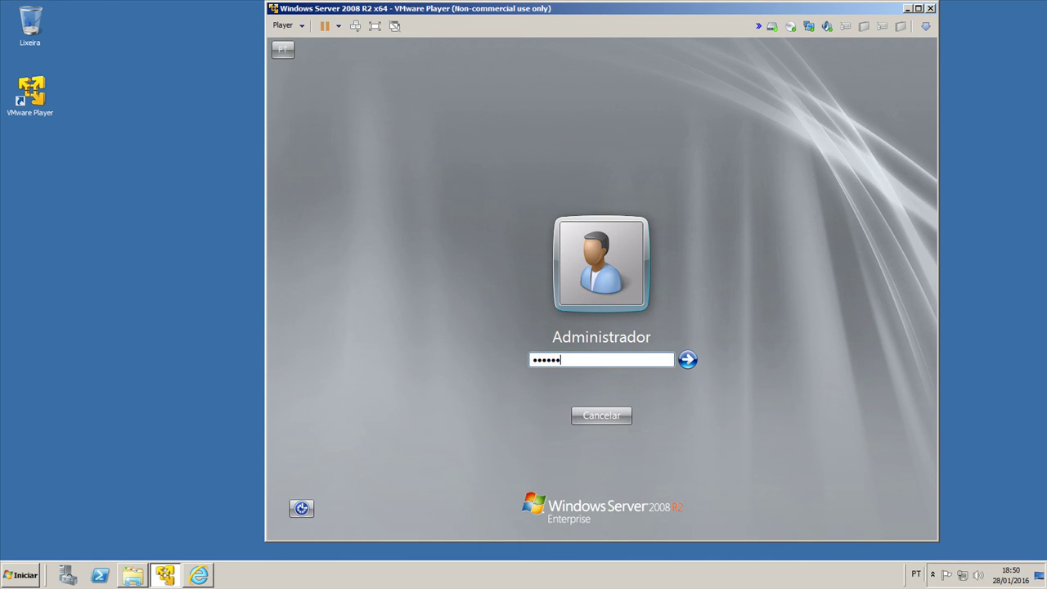
pyautogui.press('Return')
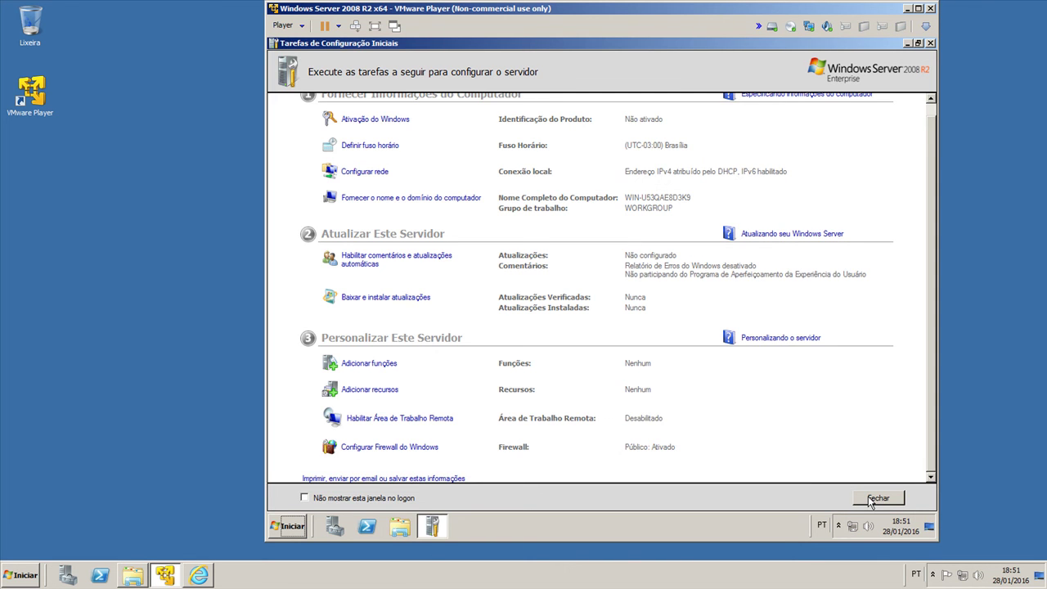
# Step: Close Initial Configuration Tasks and Server Manager
pyautogui.click(871, 500)
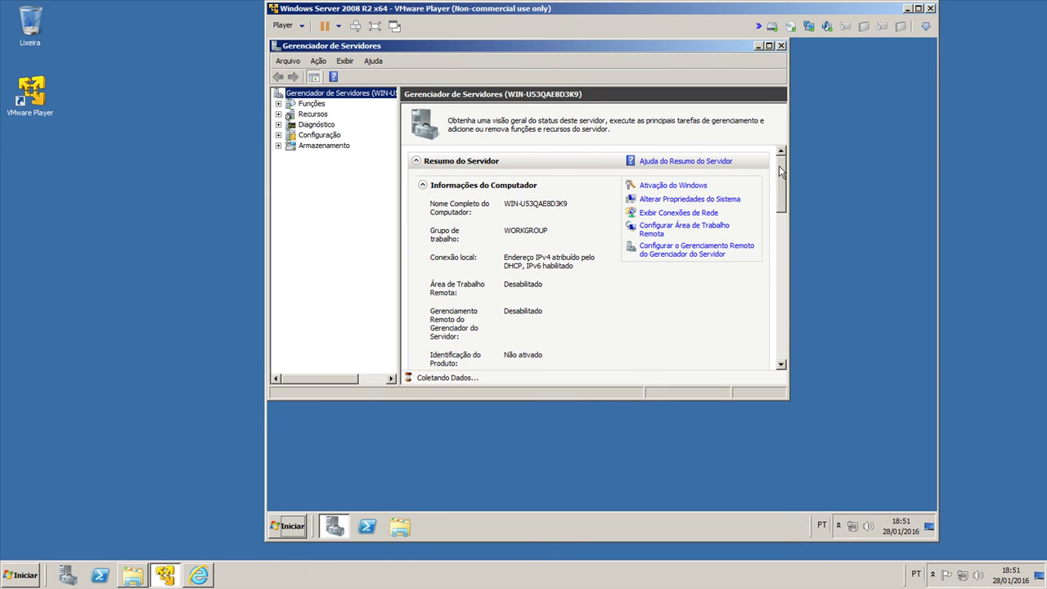
pyautogui.moveTo(783, 193); pyautogui.dragTo(786, 280)
pyautogui.click(781, 45)
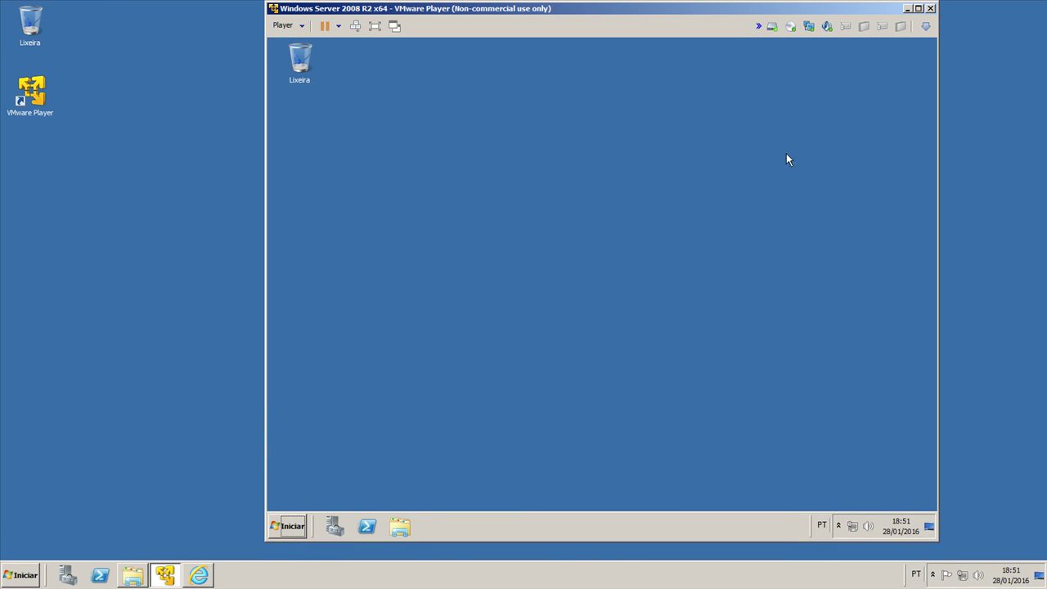
# Step: Maximize the VMware Player window, switch to Full Screen, then exit full screen
pyautogui.click(919, 8)
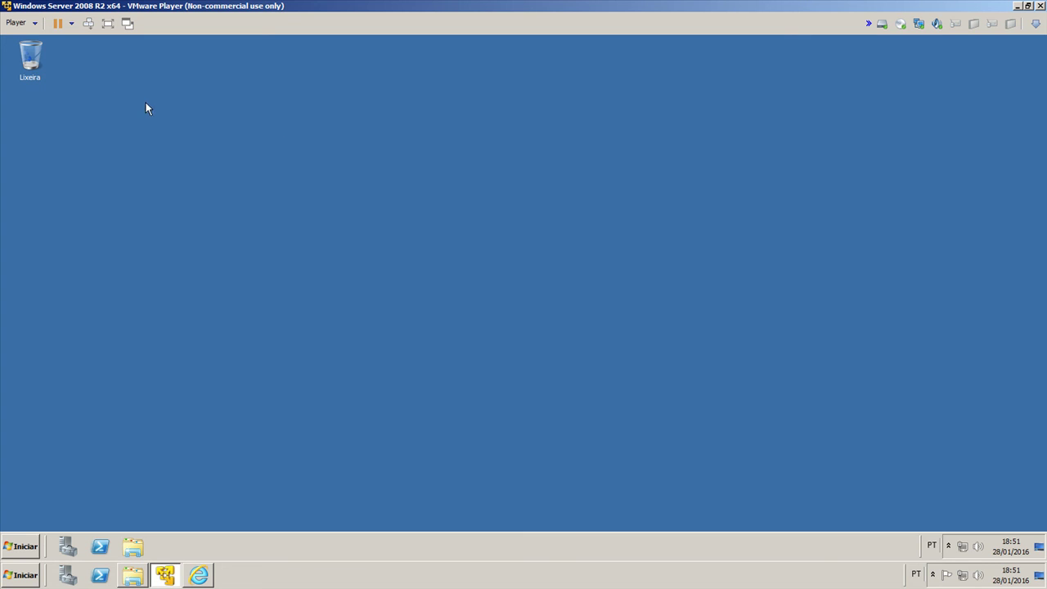
pyautogui.click(20, 23)
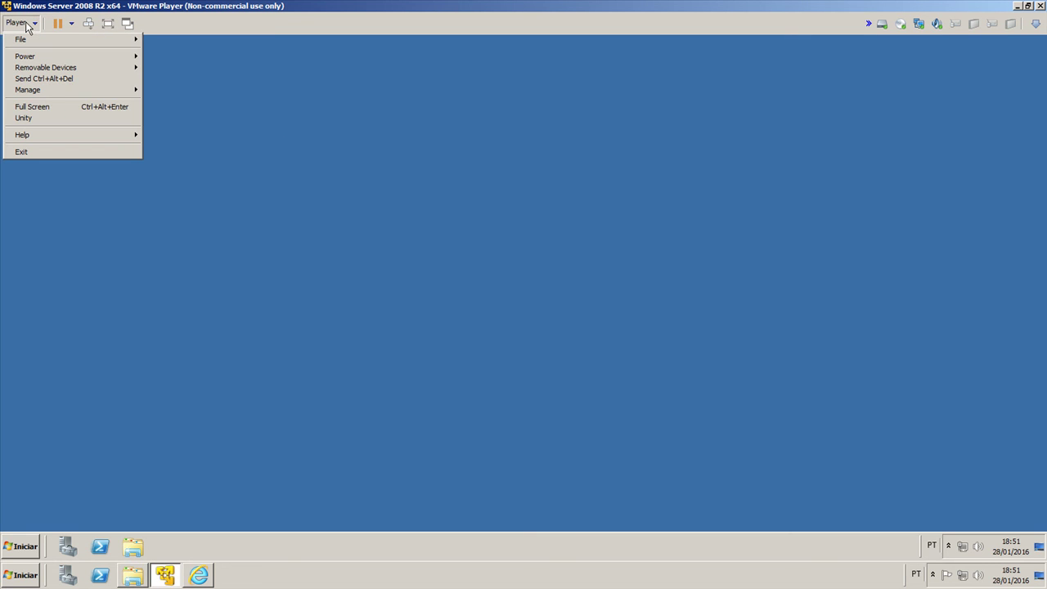
pyautogui.click(49, 111)
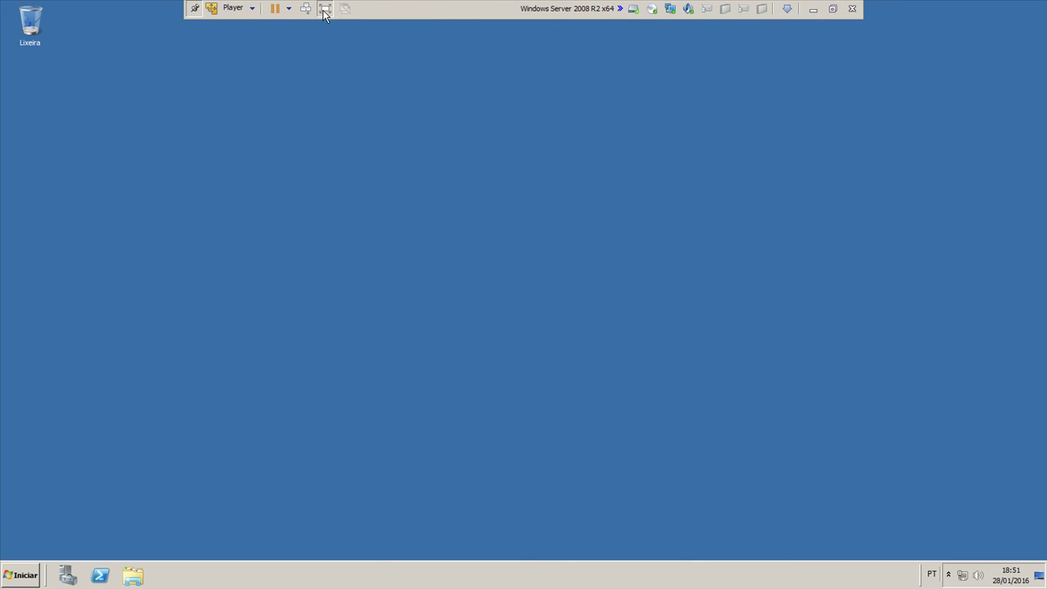
pyautogui.click(193, 10)
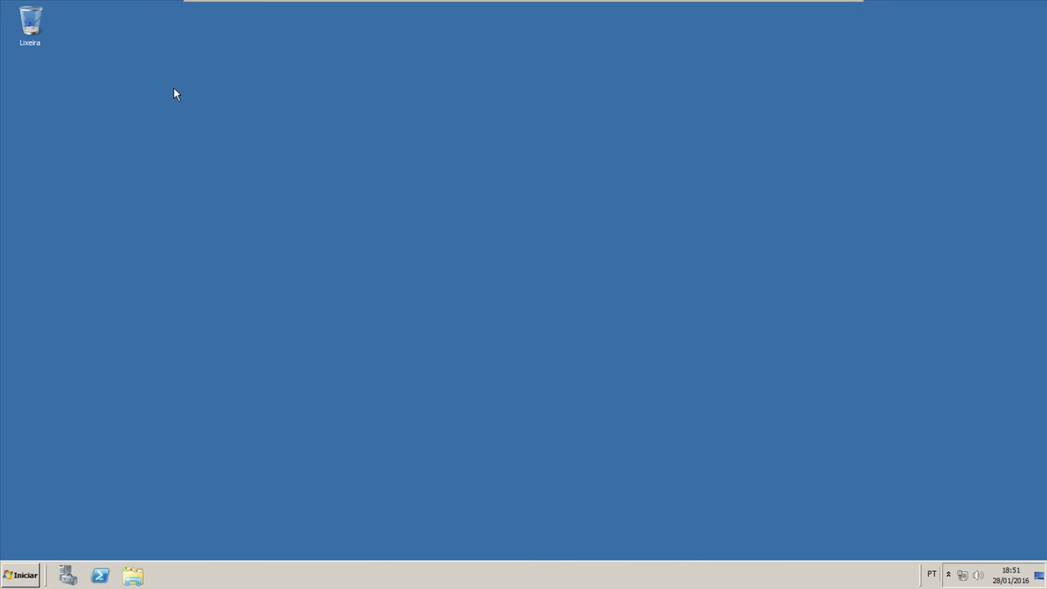
pyautogui.moveTo(442, 12)
pyautogui.moveTo(320, 9)
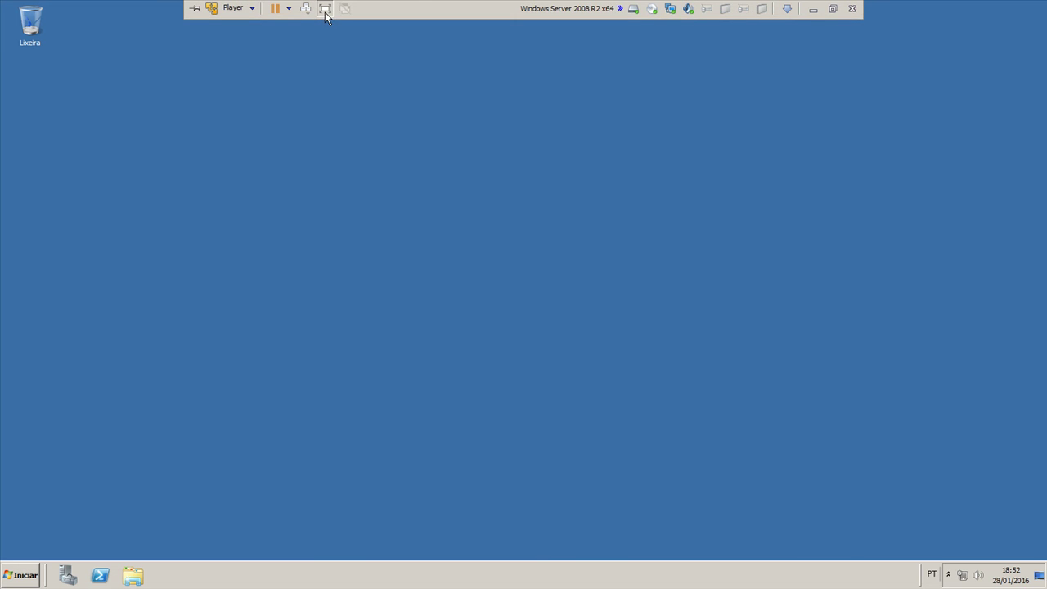
pyautogui.click(326, 10)
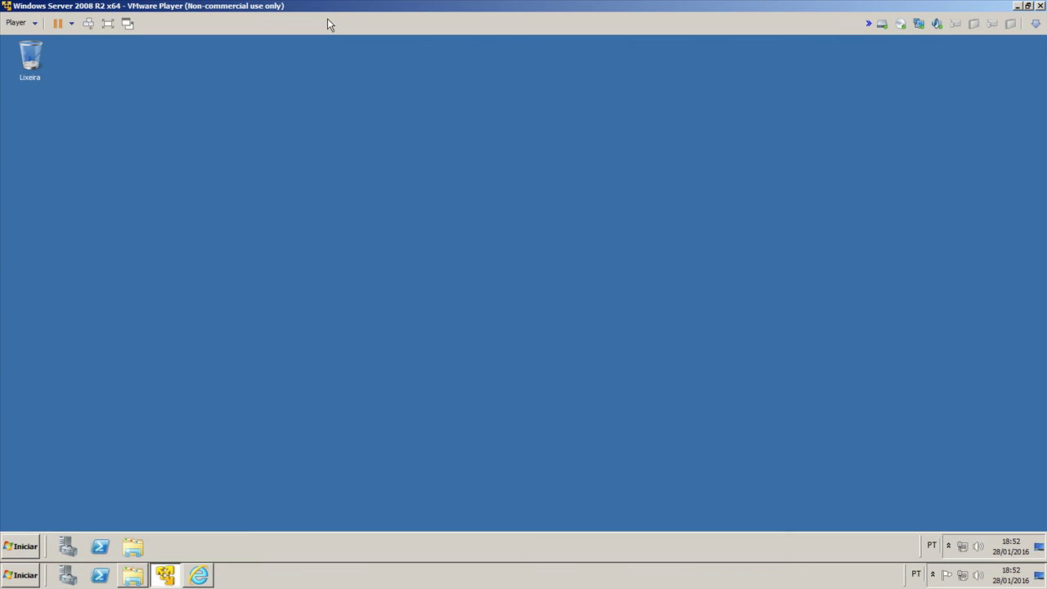
# Step: Minimize and restore the window, then show the Player > Manage submenu
pyautogui.click(165, 575)
pyautogui.click(165, 575)
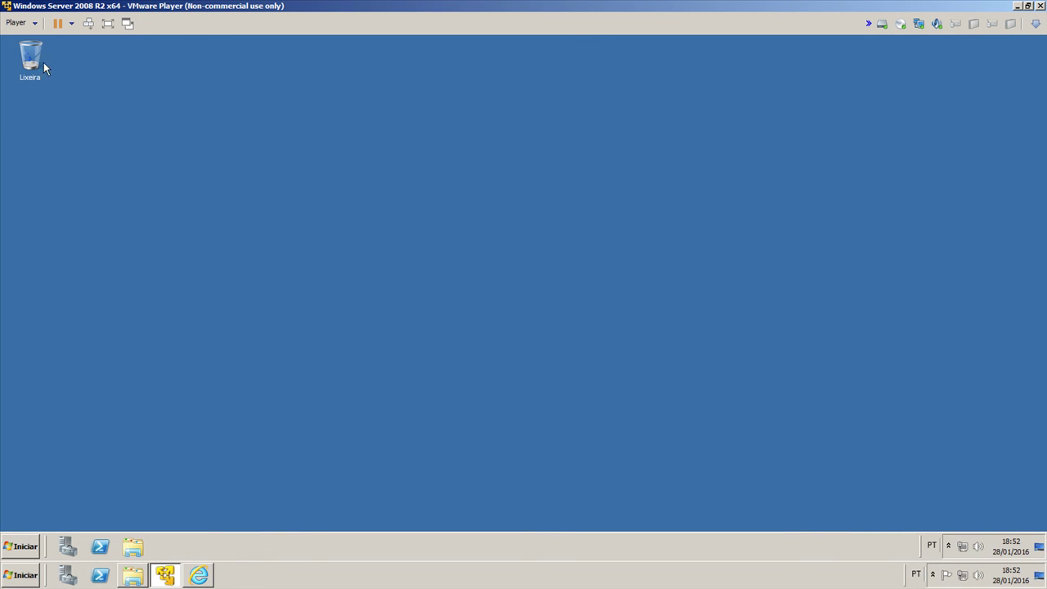
pyautogui.click(19, 23)
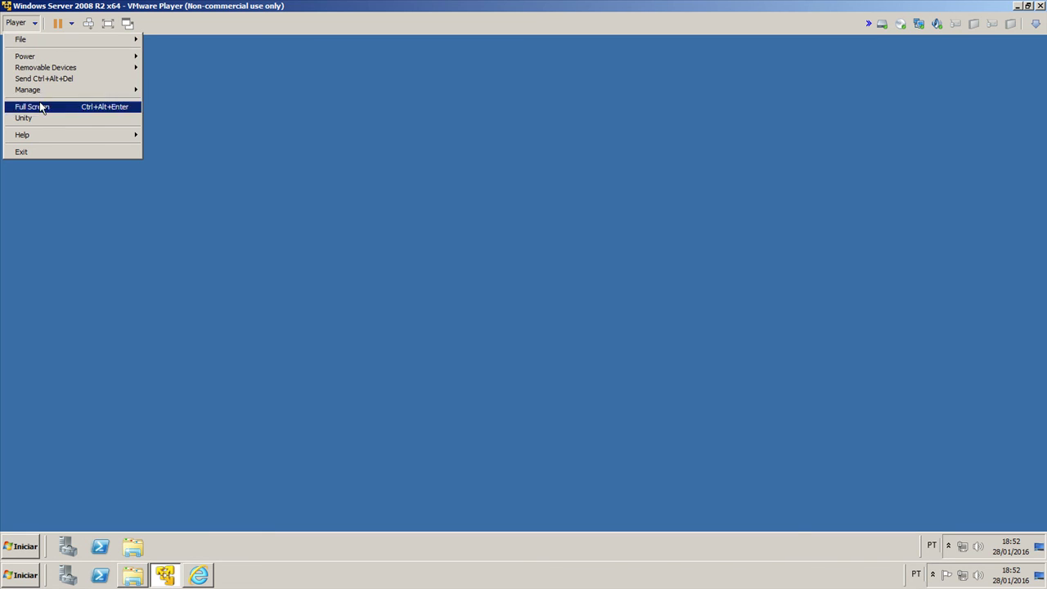
pyautogui.moveTo(54, 93)
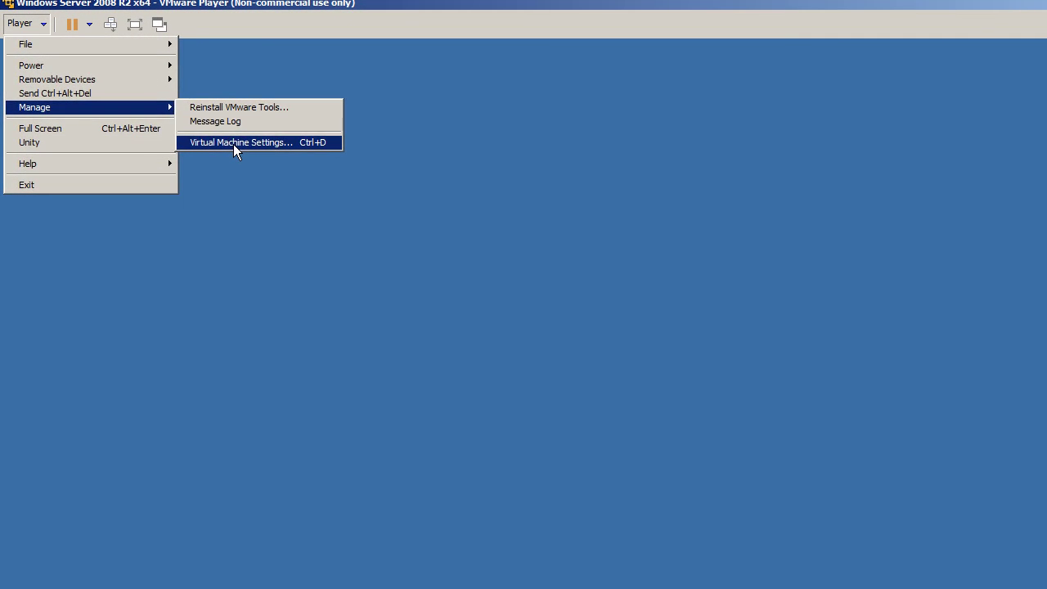
# Step: Set Shared Folders to Always enabled in the virtual machine options
pyautogui.click(233, 144)
pyautogui.click(455, 134)
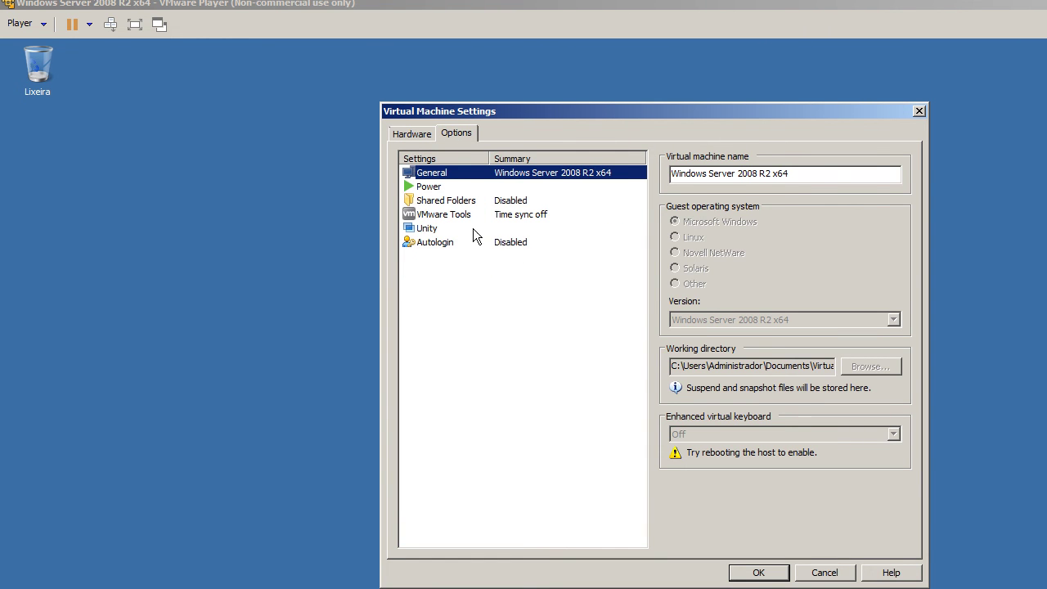
pyautogui.click(480, 200)
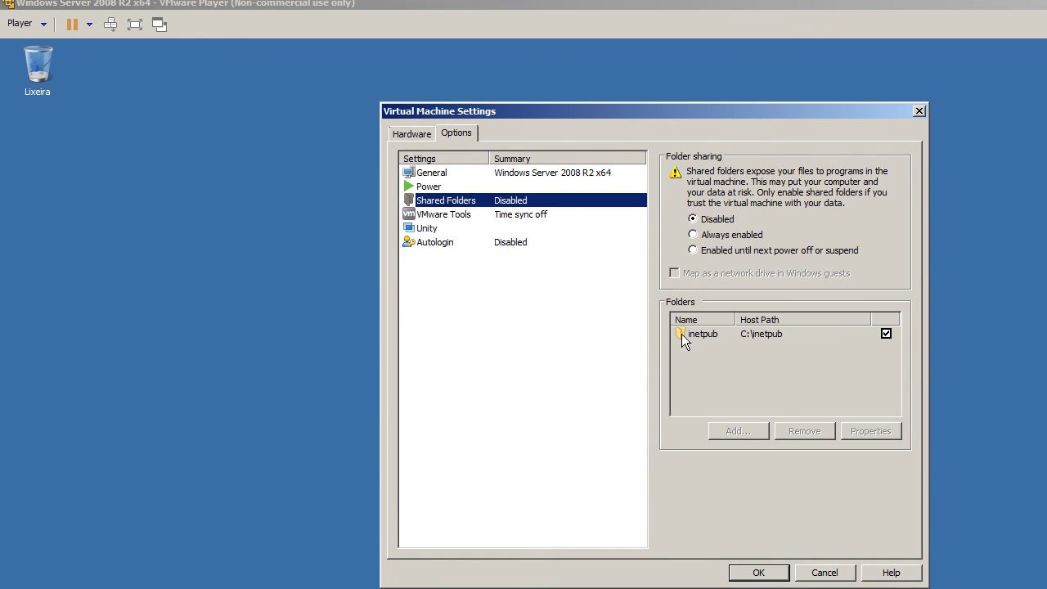
pyautogui.click(706, 237)
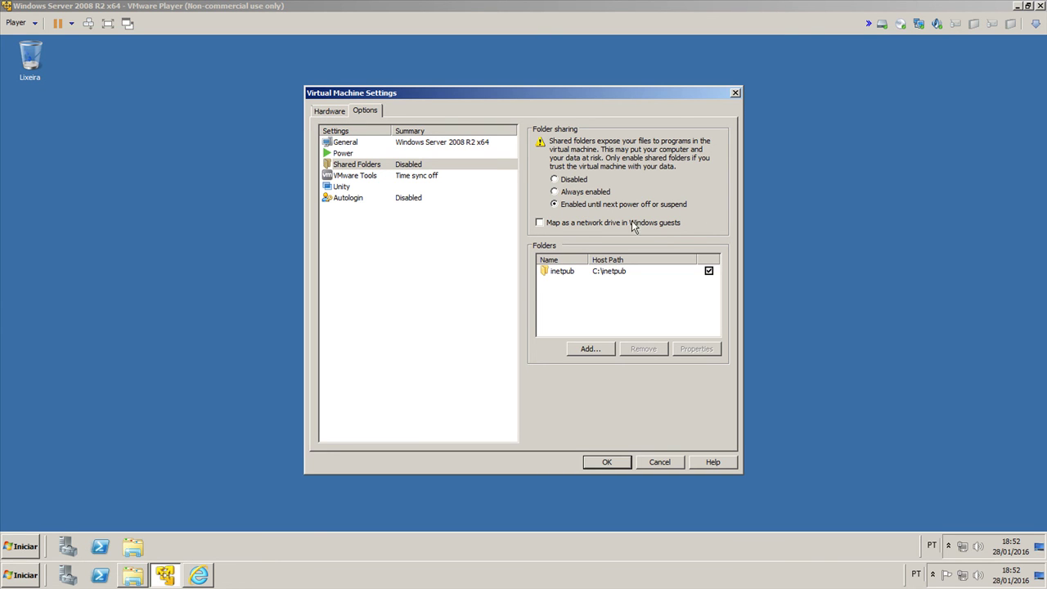
pyautogui.click(586, 192)
# Step: Review the Unity and Autologin options, then confirm the settings with OK
pyautogui.click(406, 189)
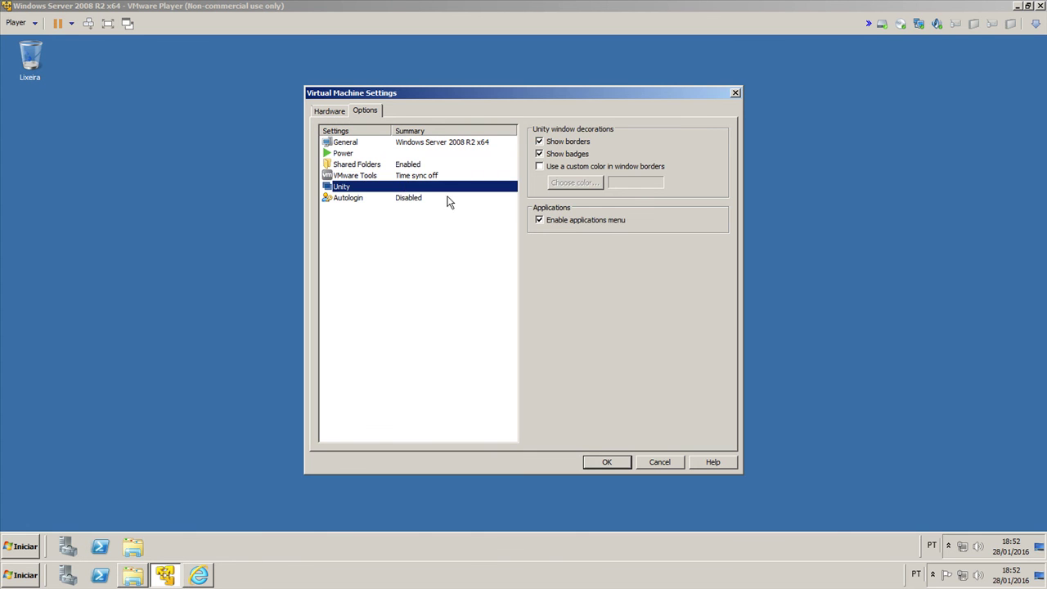
pyautogui.click(448, 200)
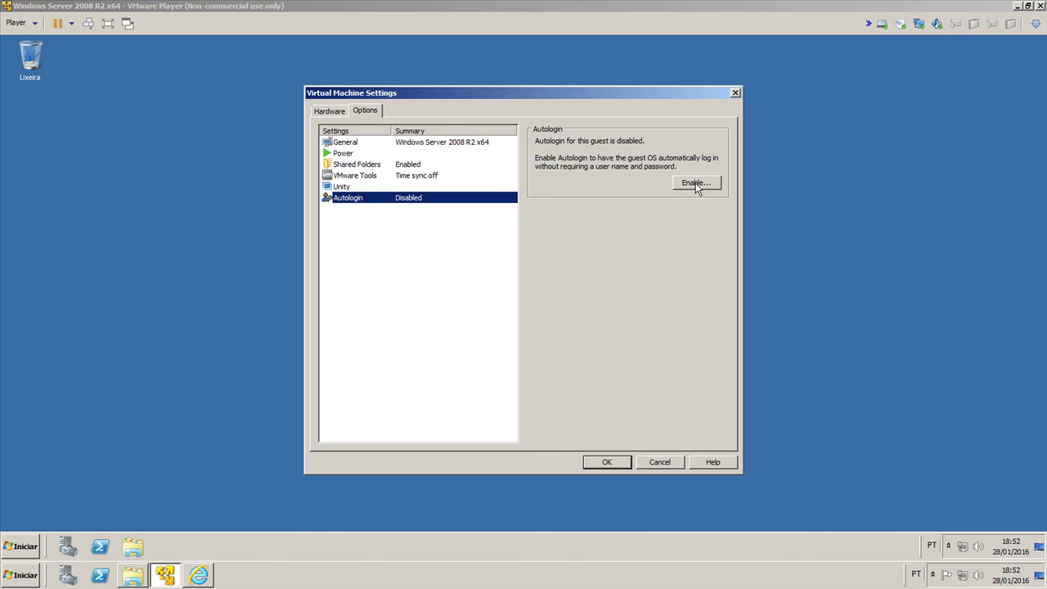
pyautogui.click(605, 462)
pyautogui.click(21, 547)
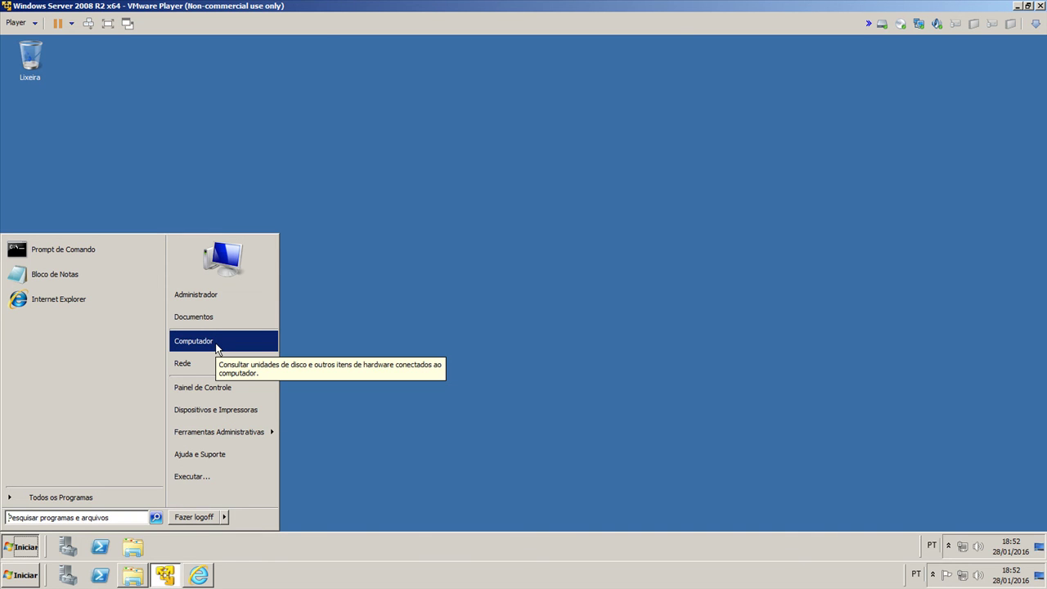
# Step: Turn on network discovery and file sharing in the guest's Network view, keeping the network private
pyautogui.click(215, 343)
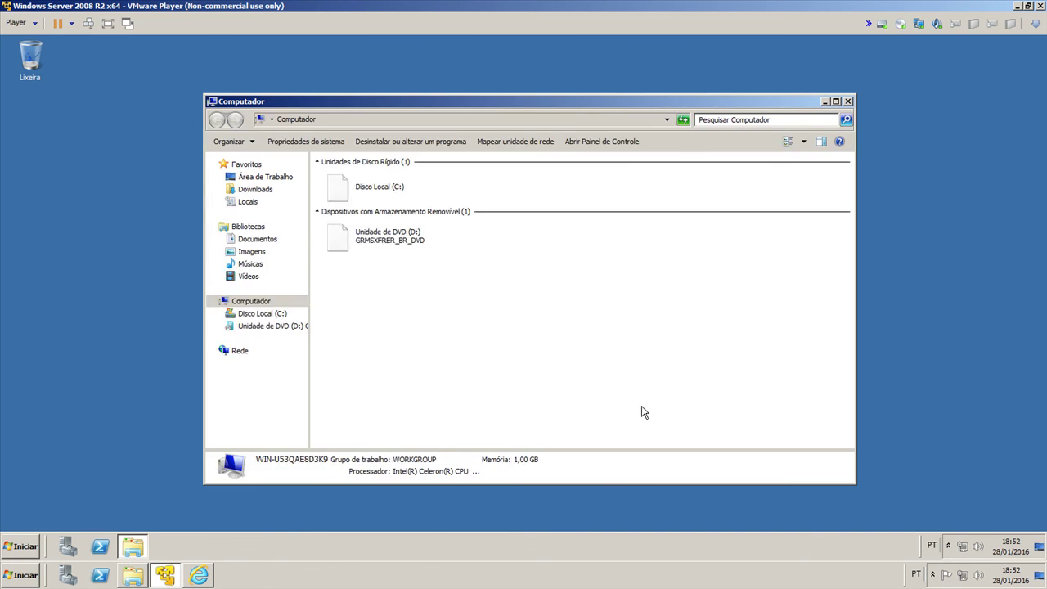
pyautogui.click(238, 350)
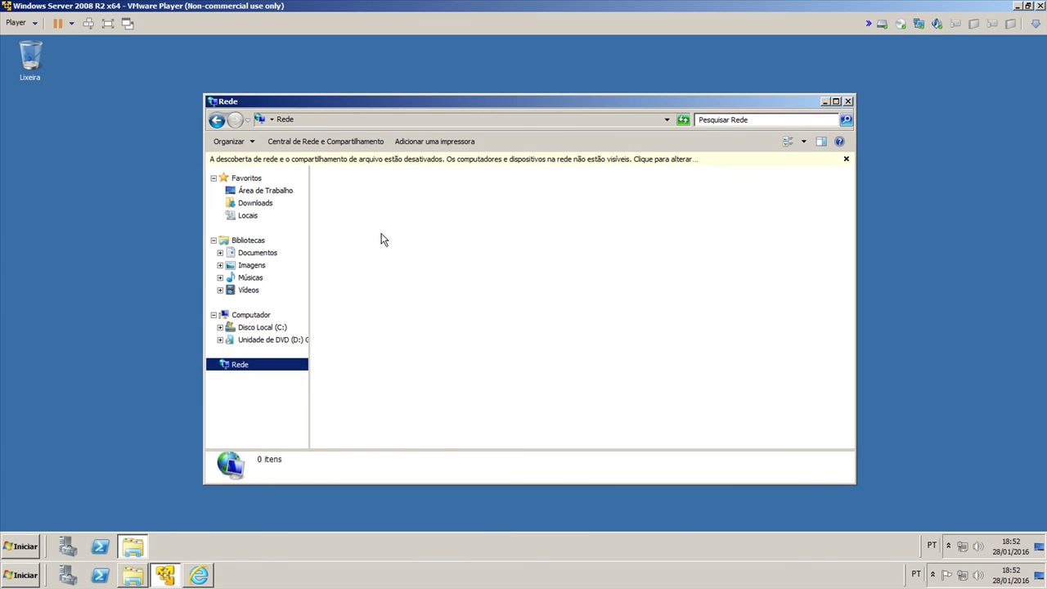
pyautogui.click(396, 163)
pyautogui.click(416, 168)
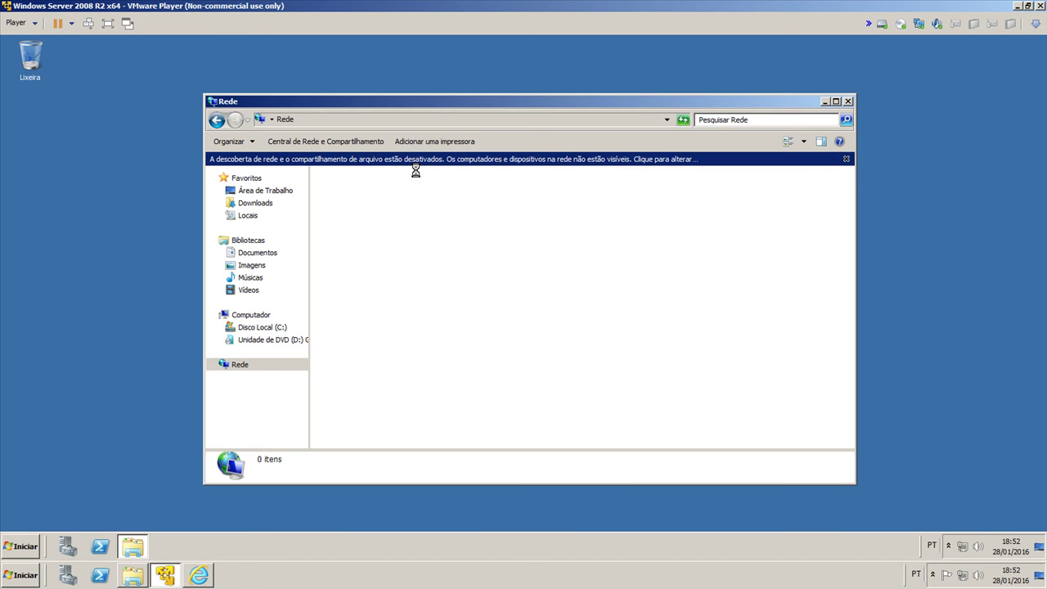
pyautogui.click(456, 276)
# Step: Refresh the Network view, then close it and dismiss the notification popup
pyautogui.click(260, 346)
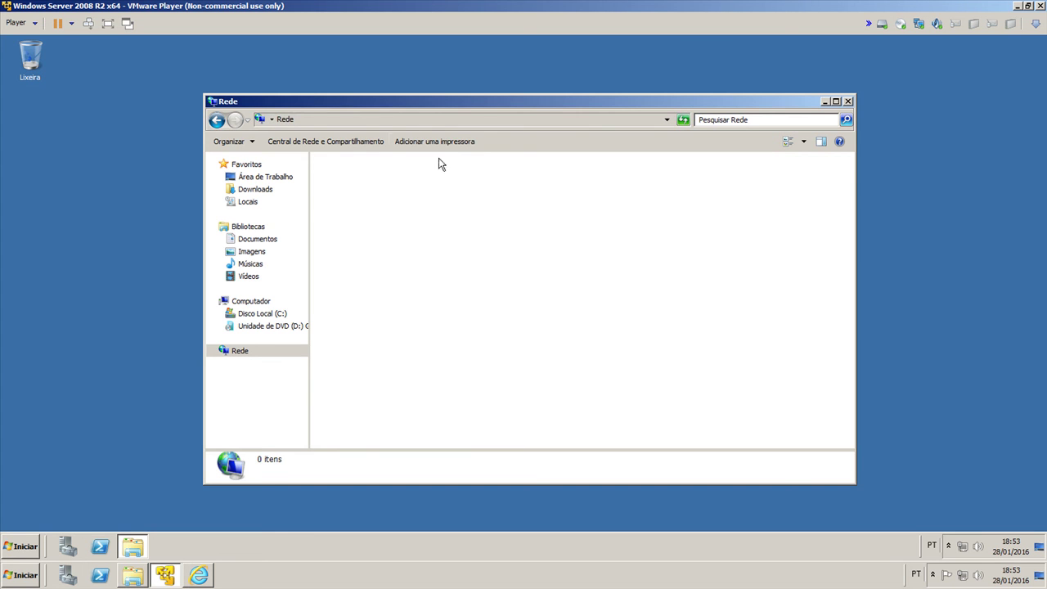
pyautogui.click(379, 123)
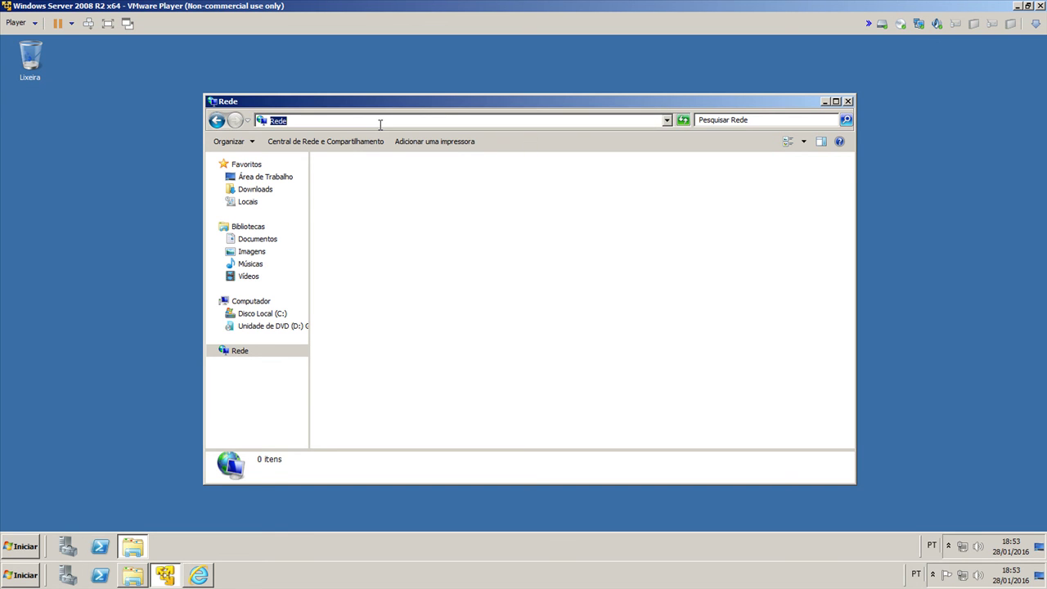
pyautogui.hotkey('alt', 'F4')
pyautogui.click(881, 516)
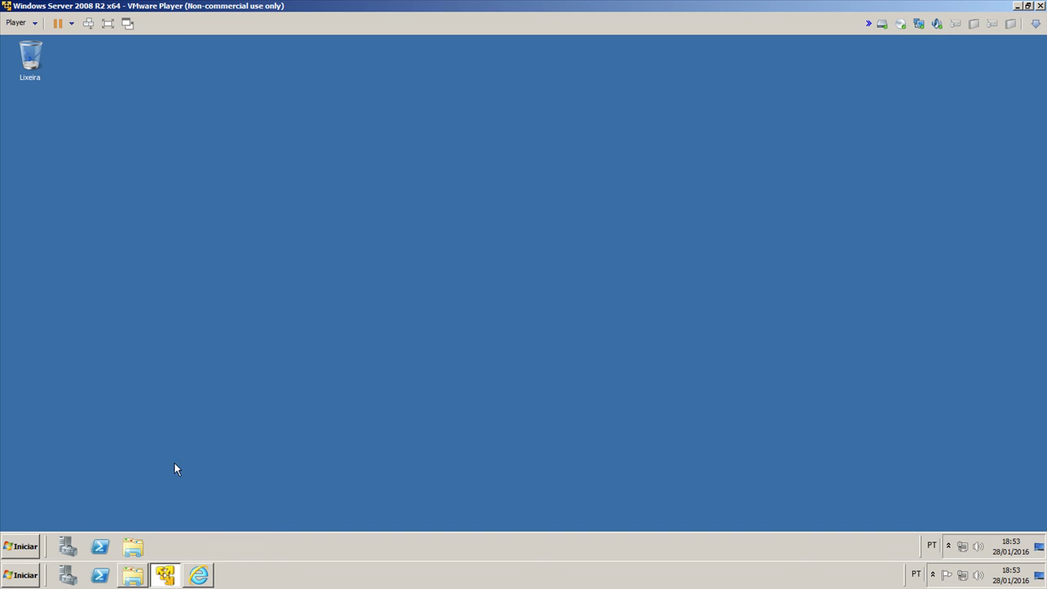
pyautogui.click(33, 545)
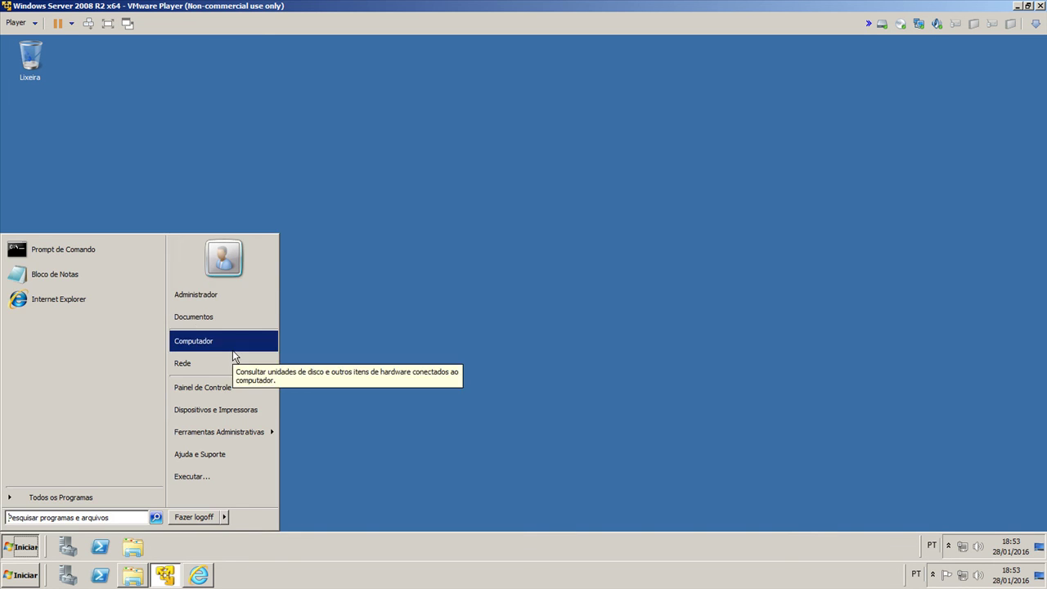
pyautogui.click(232, 347)
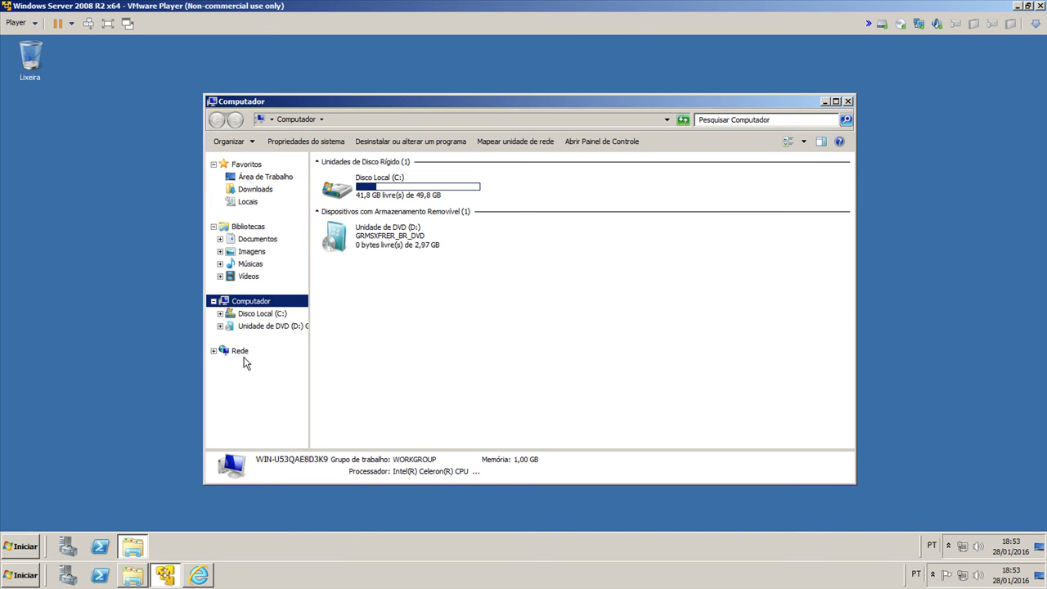
pyautogui.click(247, 352)
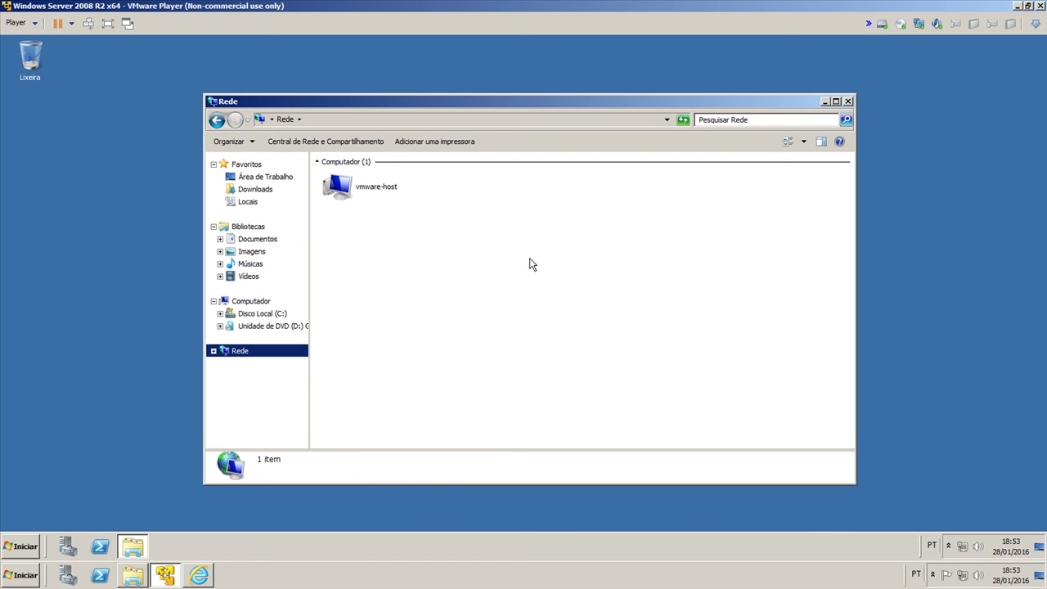
pyautogui.click(213, 350)
pyautogui.doubleClick(383, 190)
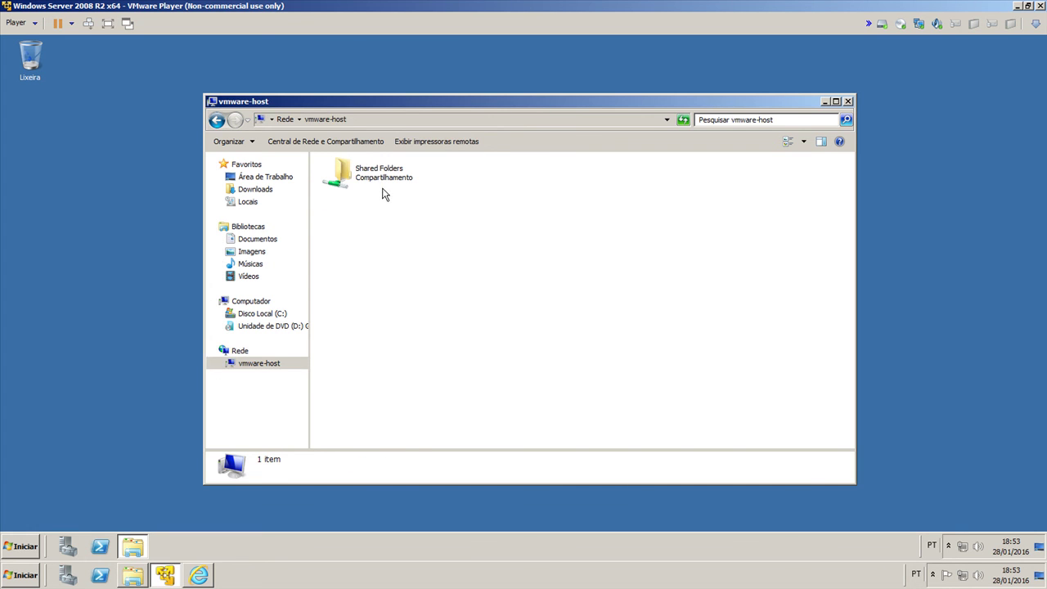
pyautogui.click(394, 120)
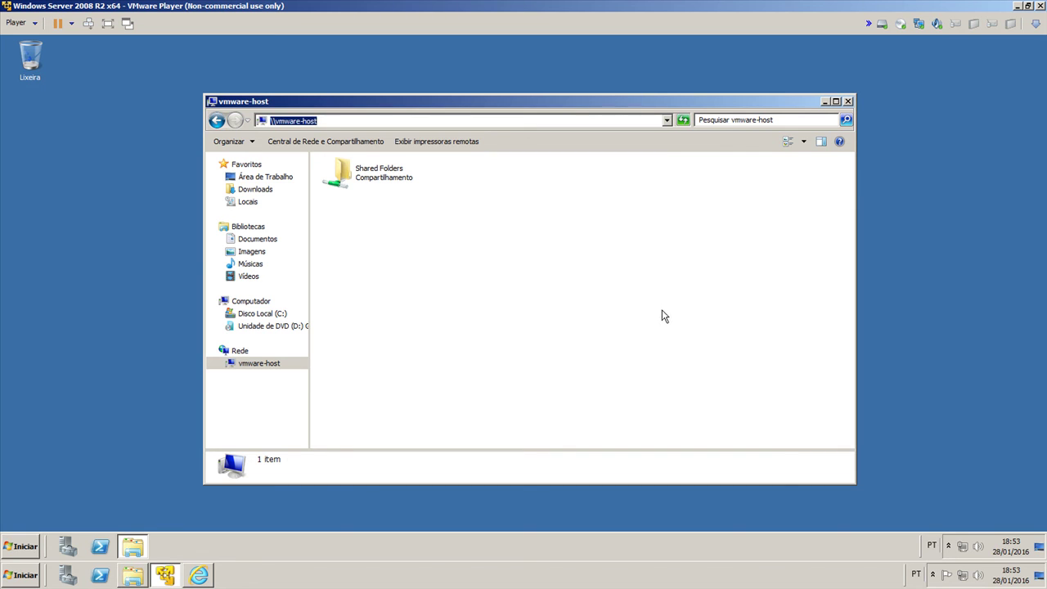
pyautogui.click(610, 317)
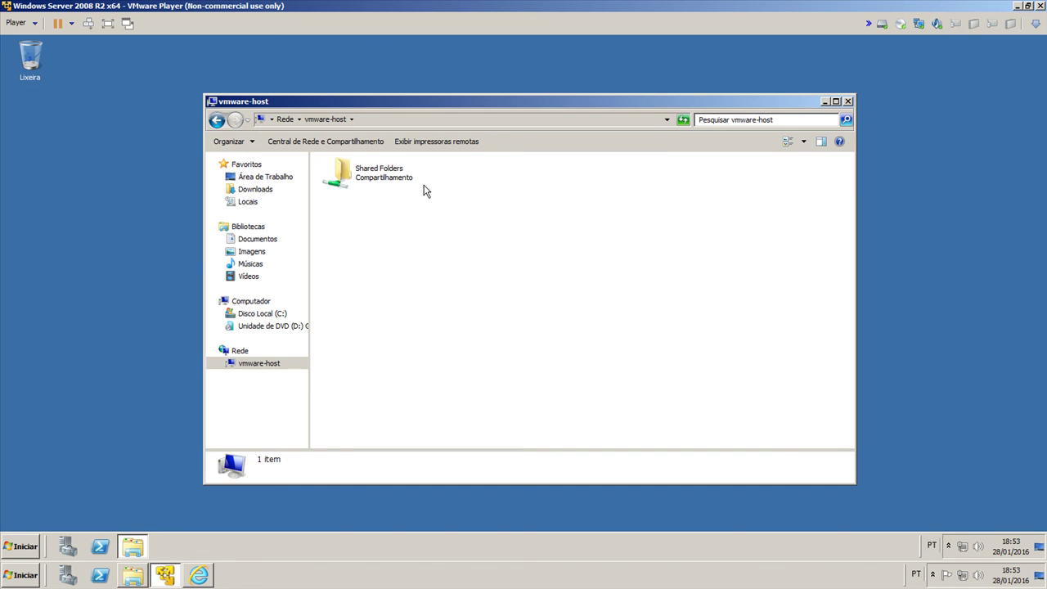
pyautogui.click(376, 176)
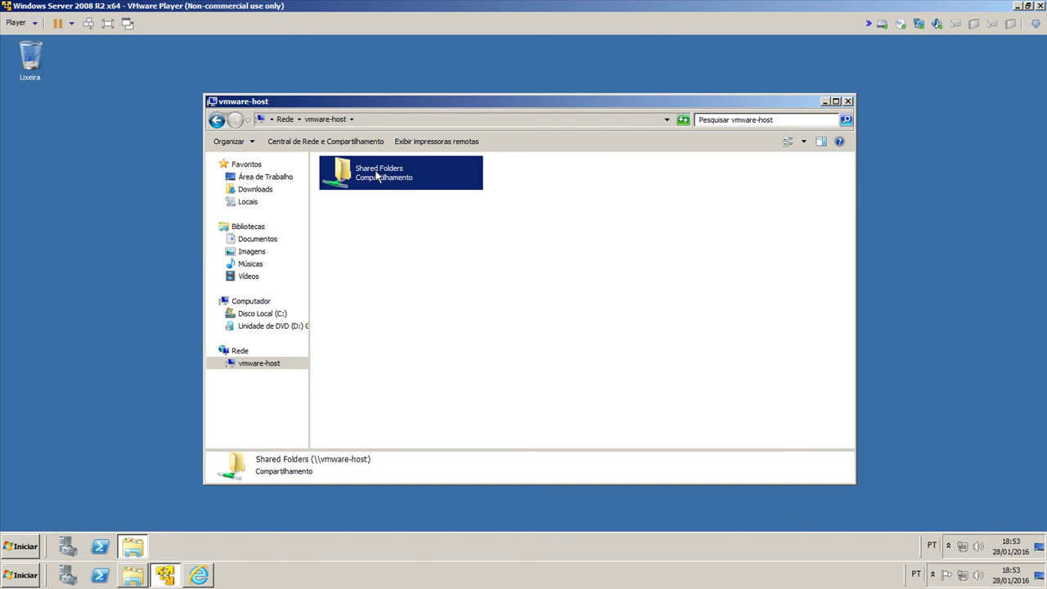
pyautogui.doubleClick(367, 182)
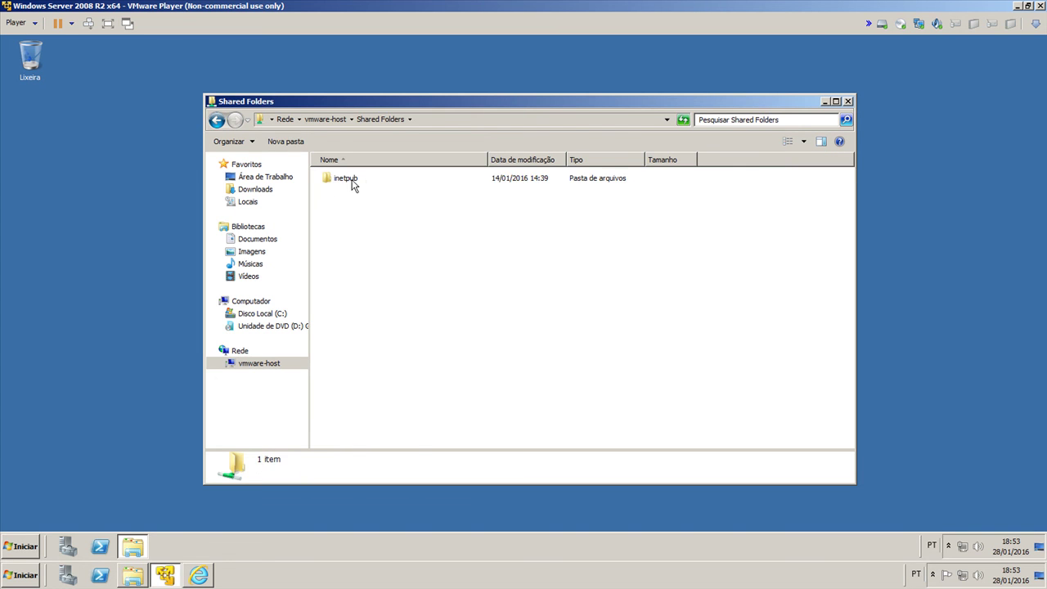
pyautogui.doubleClick(352, 184)
pyautogui.doubleClick(344, 208)
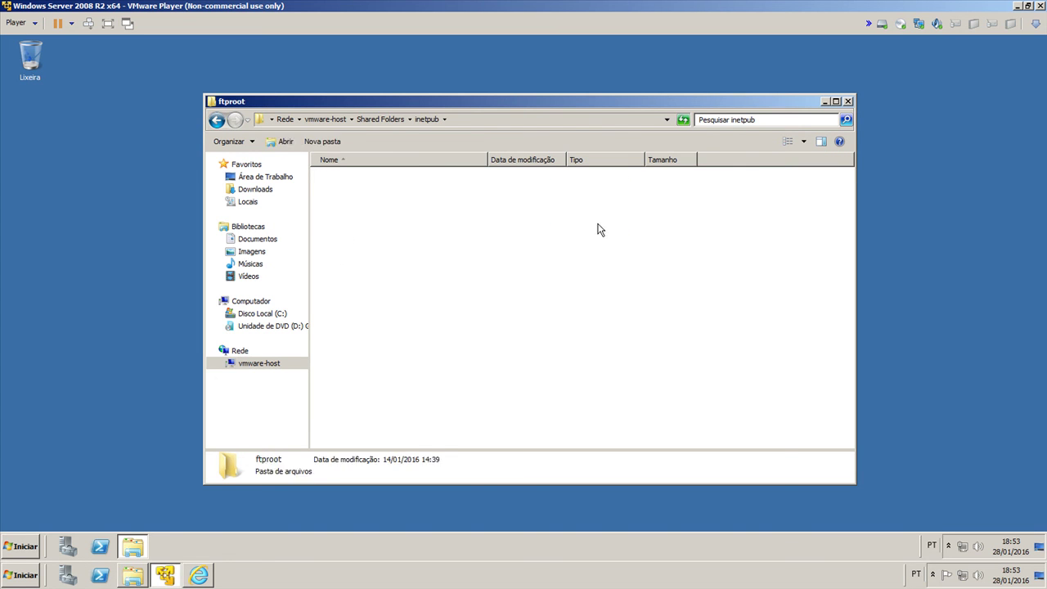
pyautogui.click(848, 101)
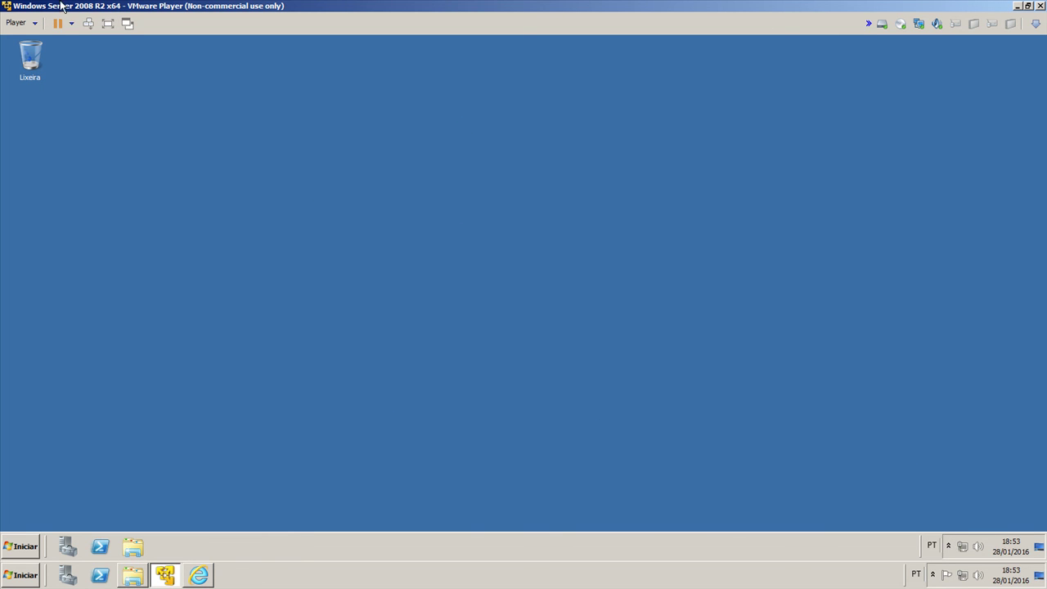
# Step: Switch Shared Folders to Disabled in the virtual machine options and apply with OK
pyautogui.click(34, 24)
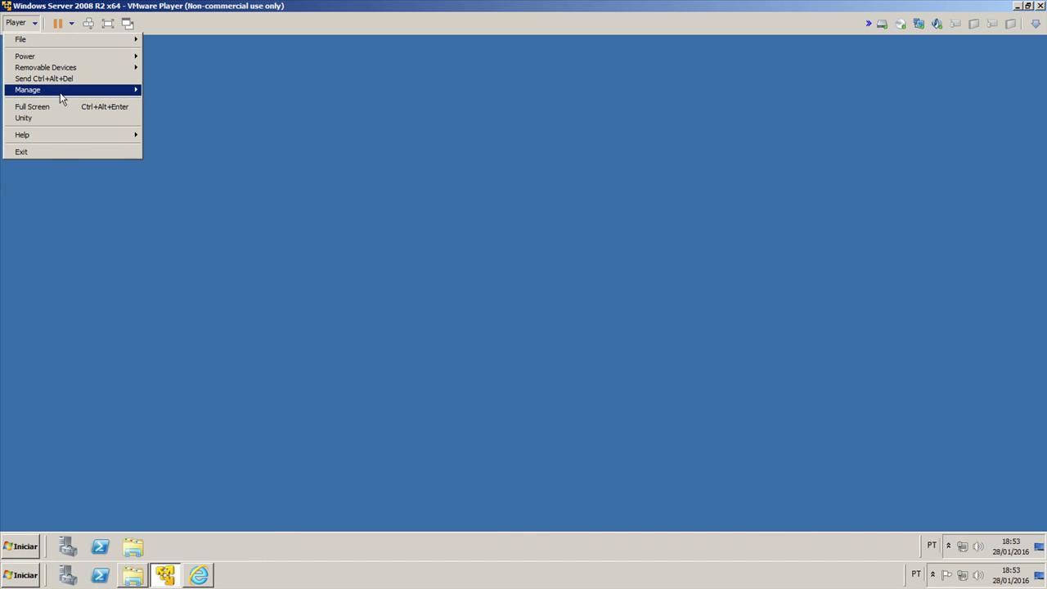
pyautogui.moveTo(58, 95)
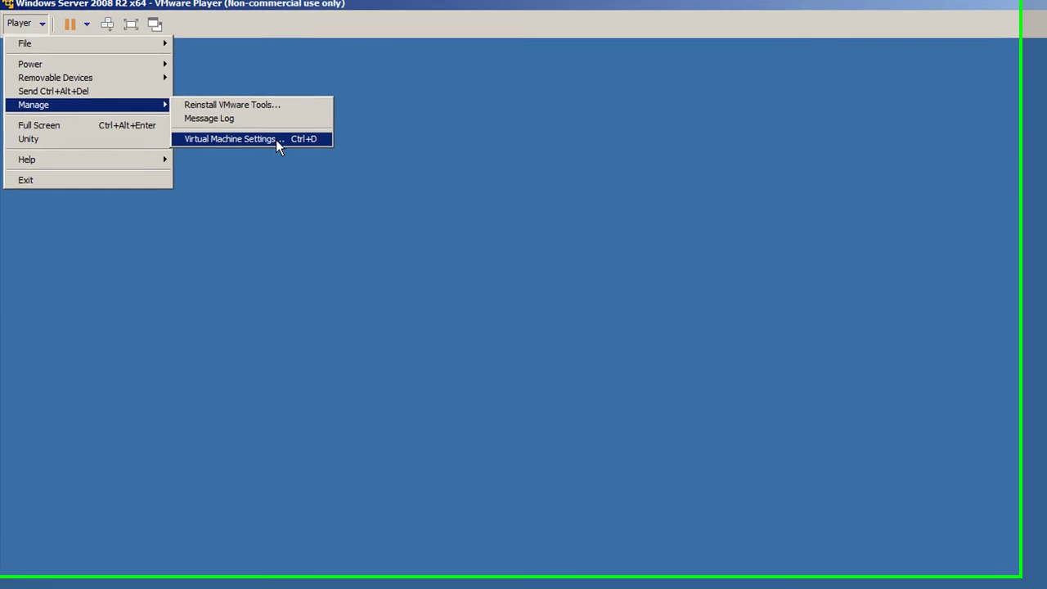
pyautogui.click(196, 118)
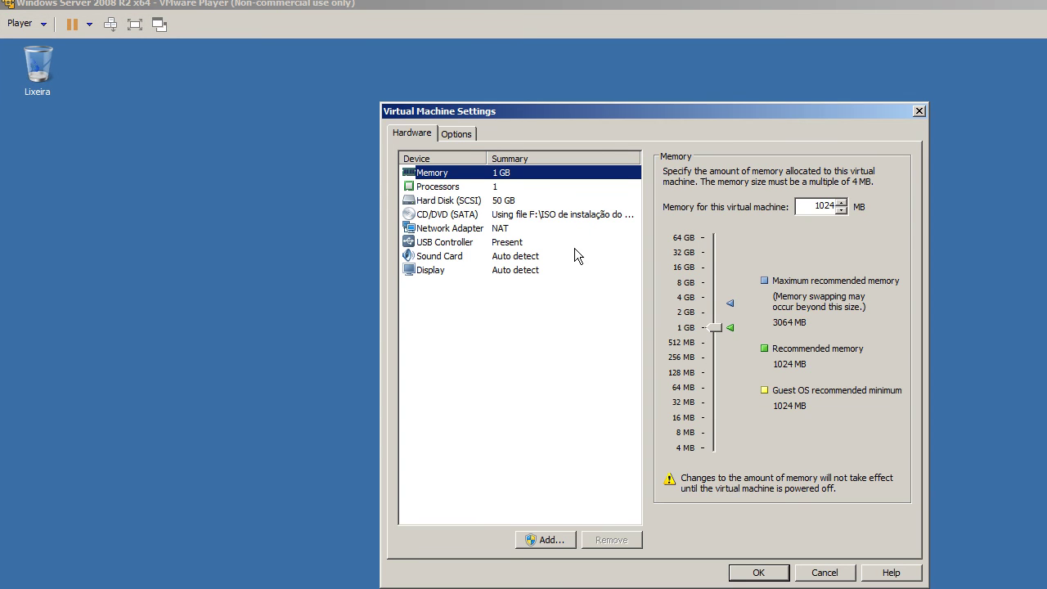
pyautogui.click(452, 134)
pyautogui.click(505, 204)
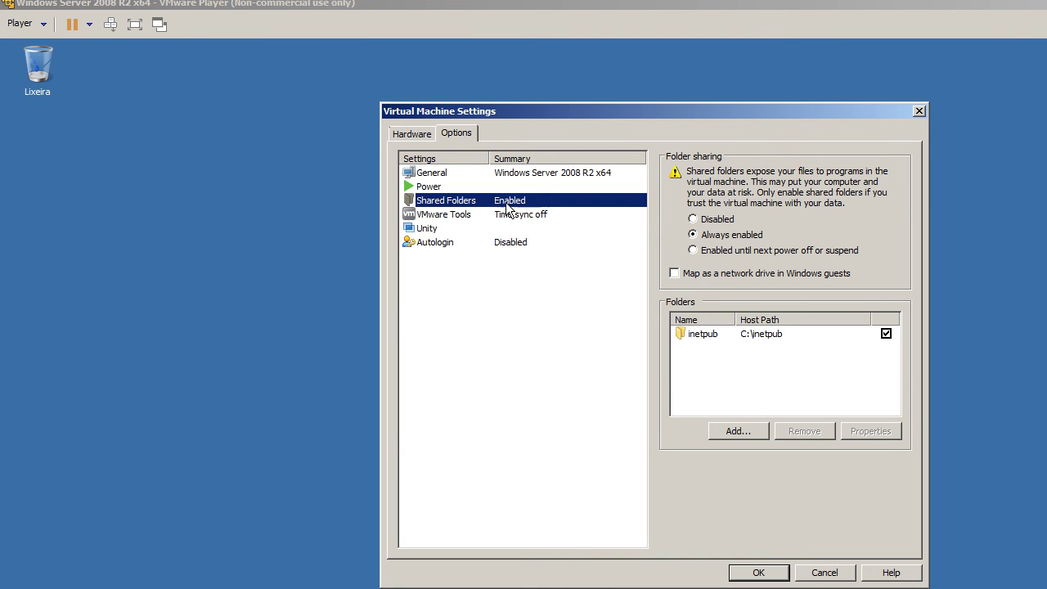
pyautogui.click(711, 219)
pyautogui.click(756, 572)
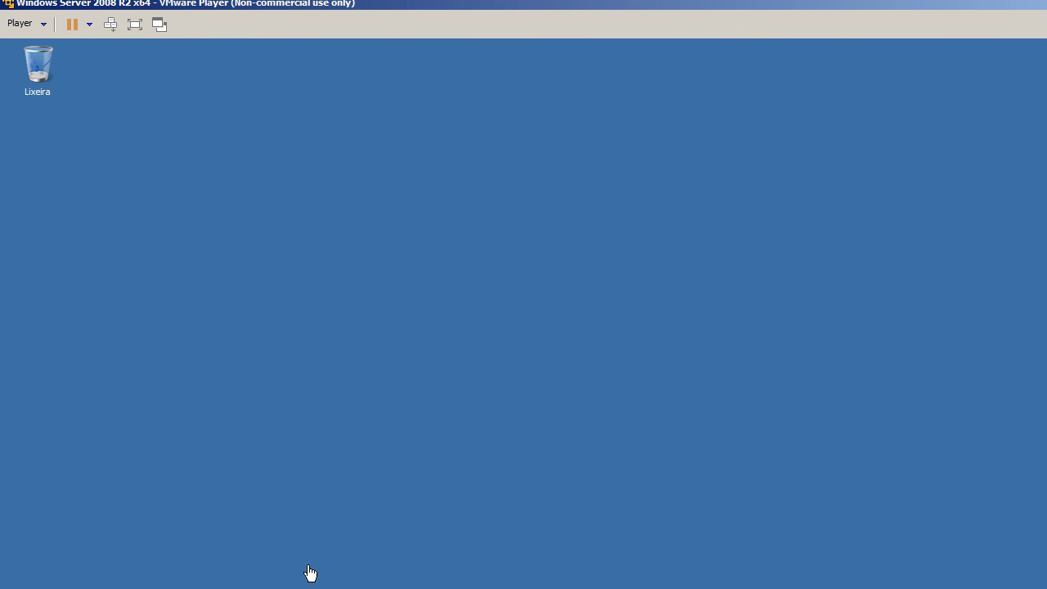
# Step: Try opening vmware-host from the guest's Network view, dismiss the access error, and close the window
pyautogui.press('super')
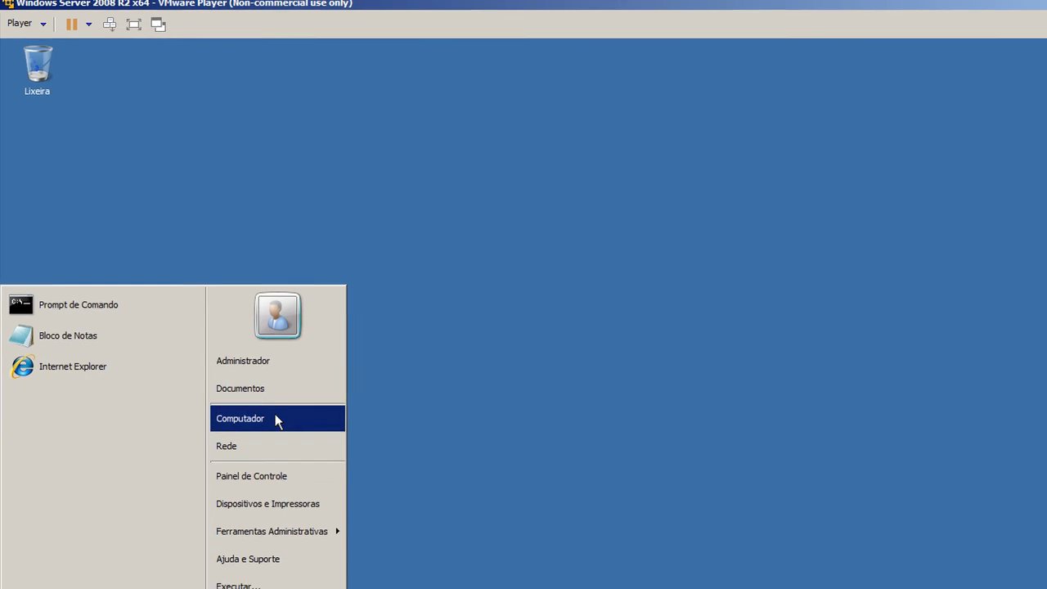
pyautogui.click(243, 372)
pyautogui.click(238, 353)
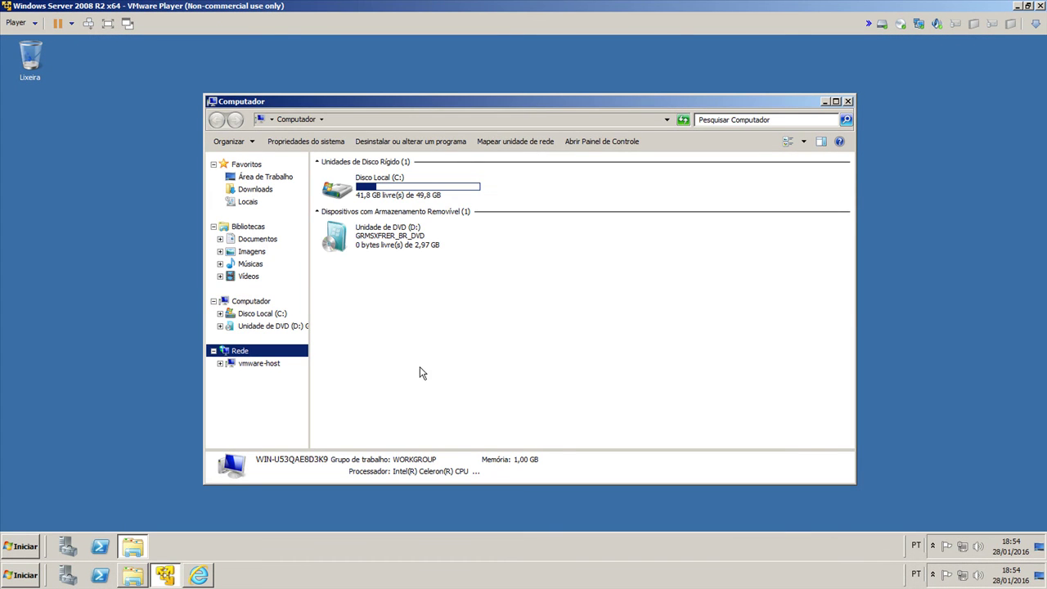
pyautogui.click(360, 202)
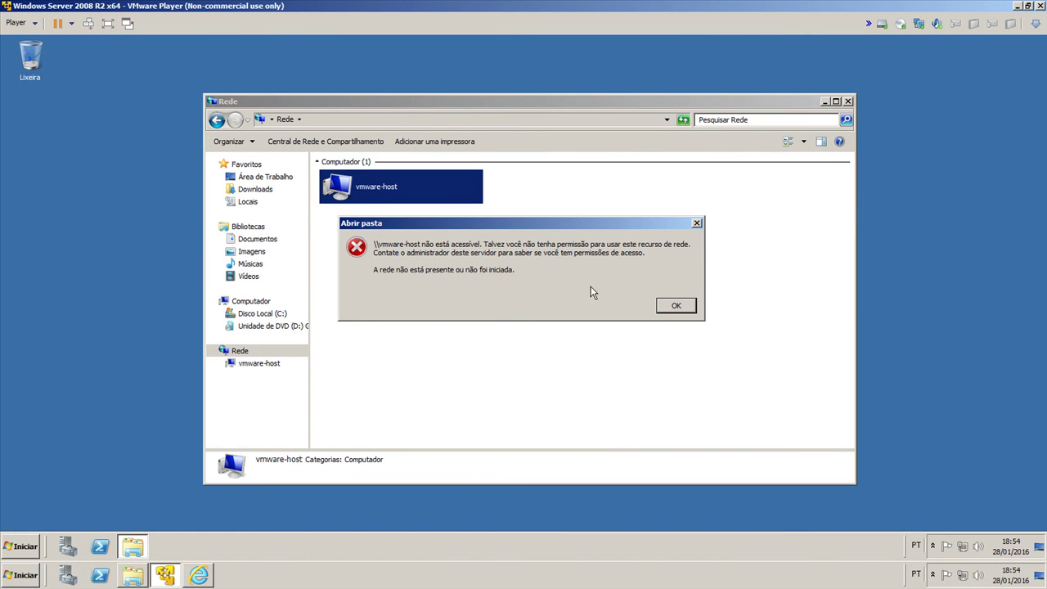
pyautogui.click(659, 310)
pyautogui.press('super+d')
pyautogui.click(16, 22)
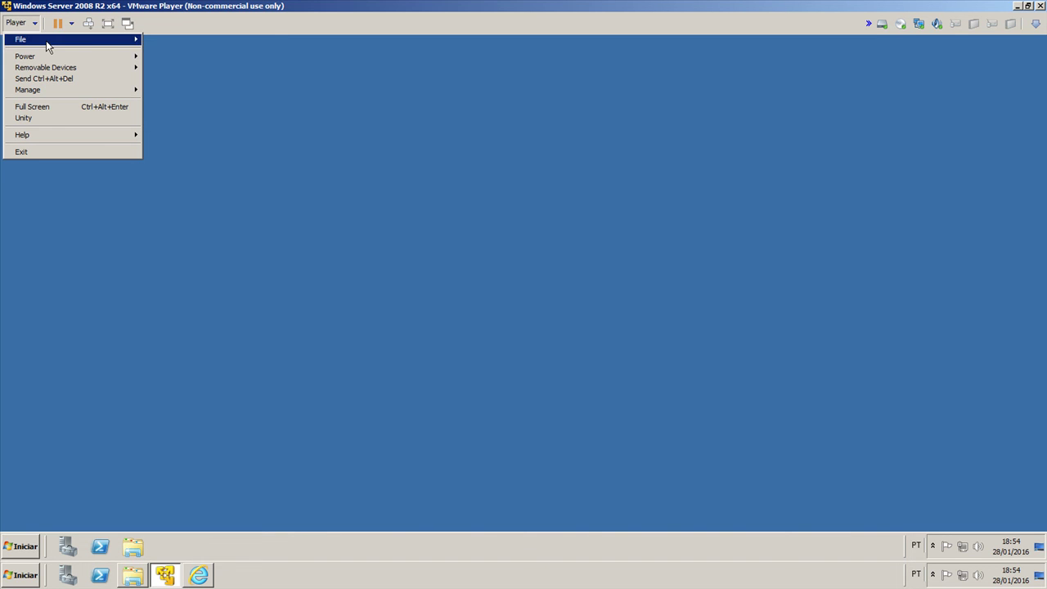
# Step: Suspend the virtual machine and exit VMware Player
pyautogui.moveTo(90, 42)
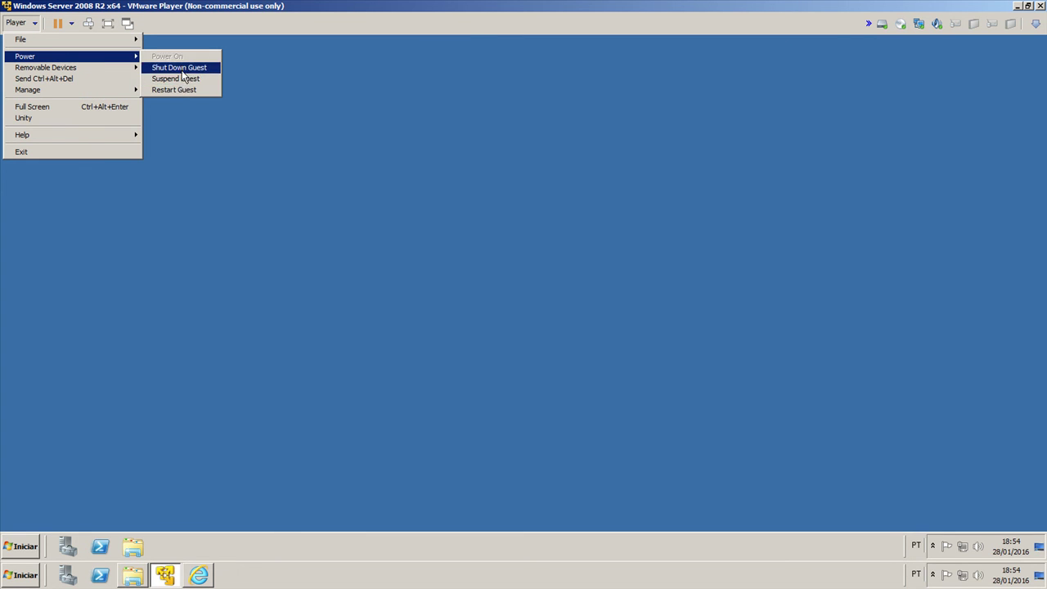
pyautogui.click(183, 82)
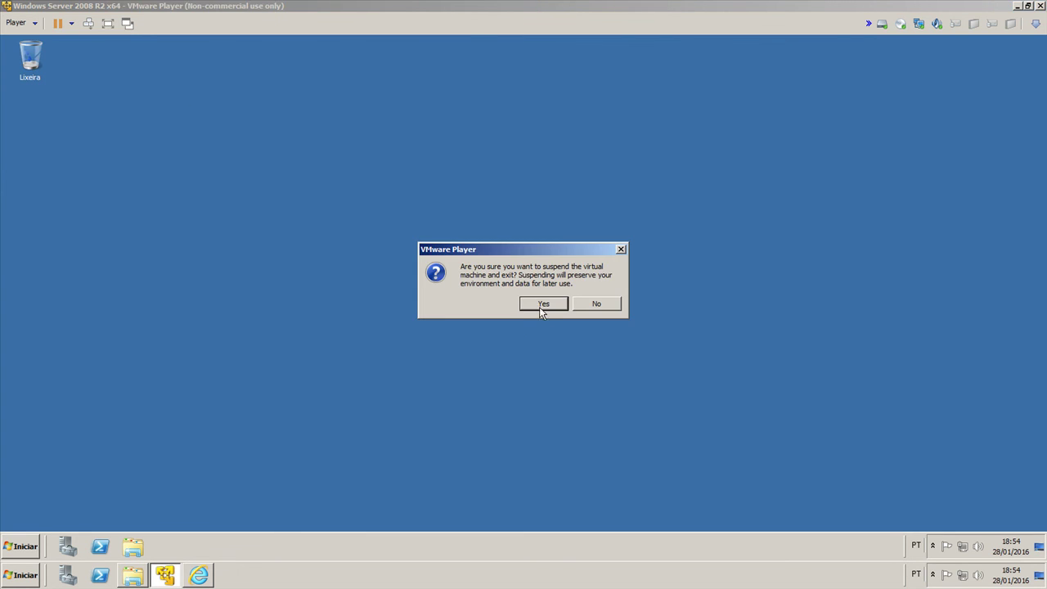
pyautogui.click(539, 307)
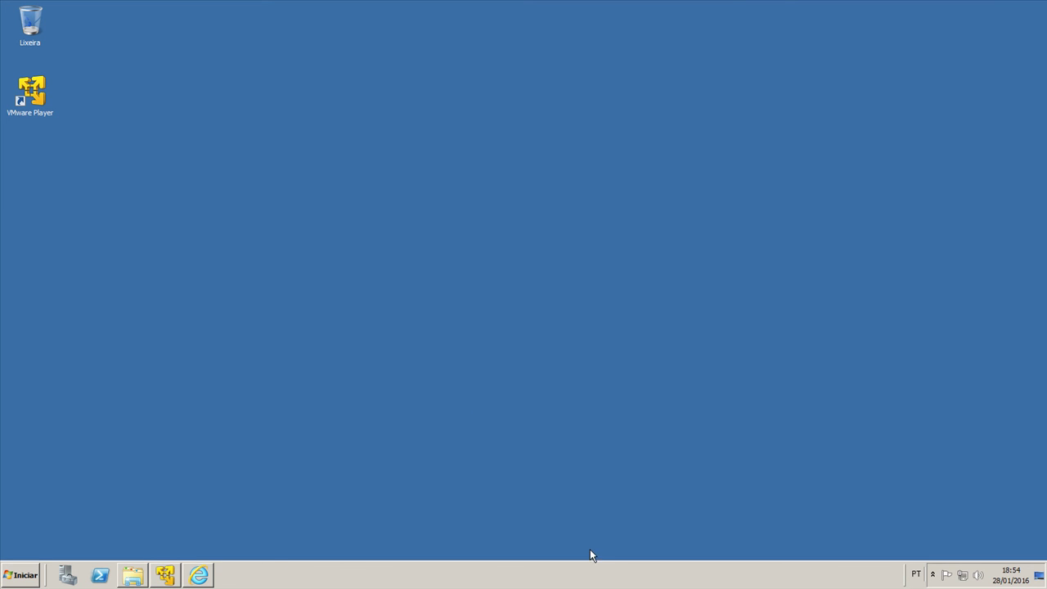
# Step: Relaunch VMware Player and select Windows Server 2008 R2 x64 in the library
pyautogui.click(16, 575)
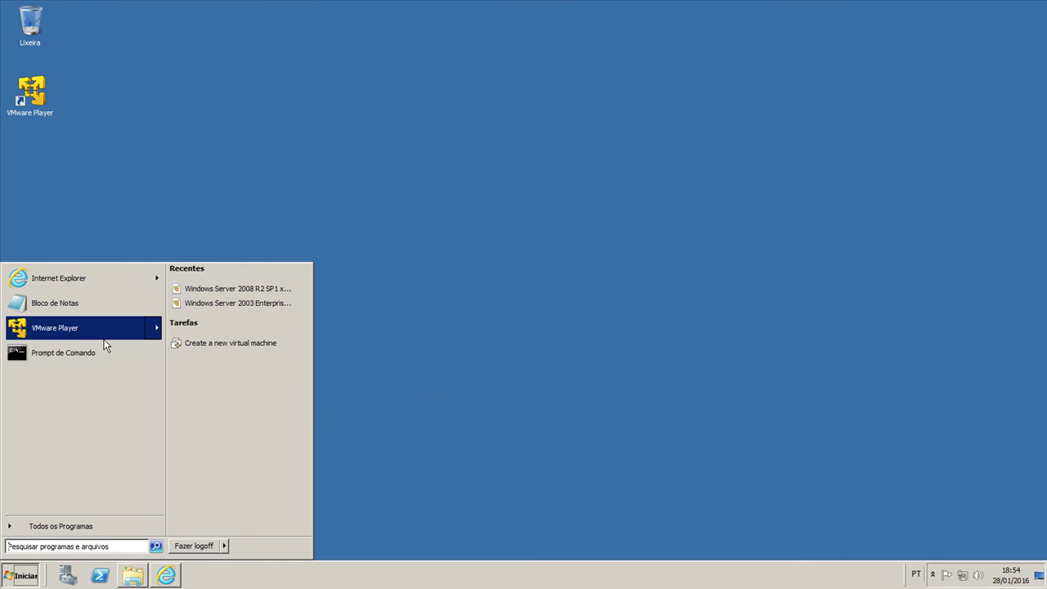
pyautogui.click(105, 335)
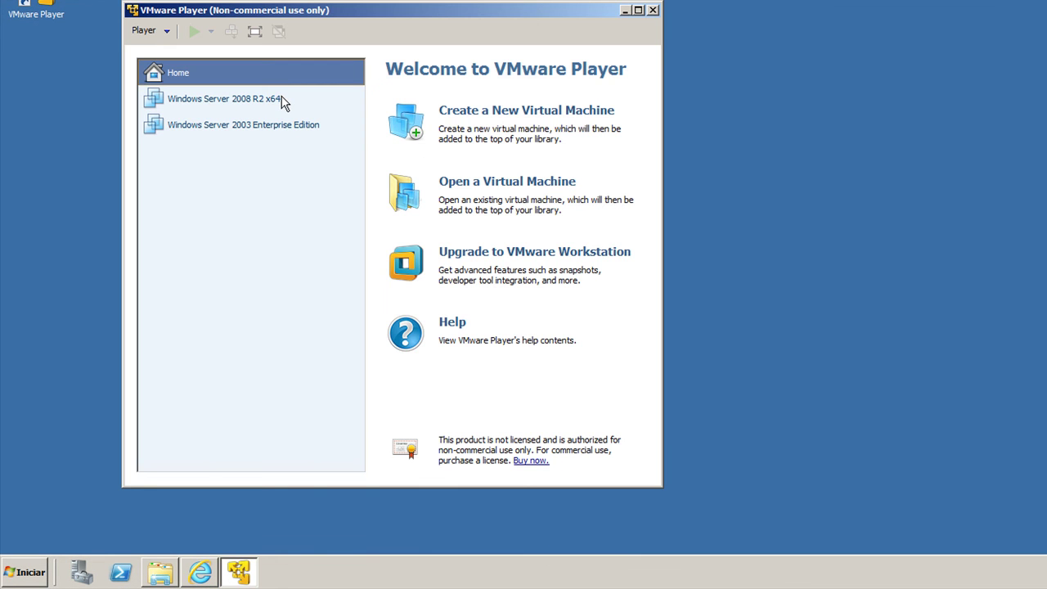
pyautogui.click(245, 98)
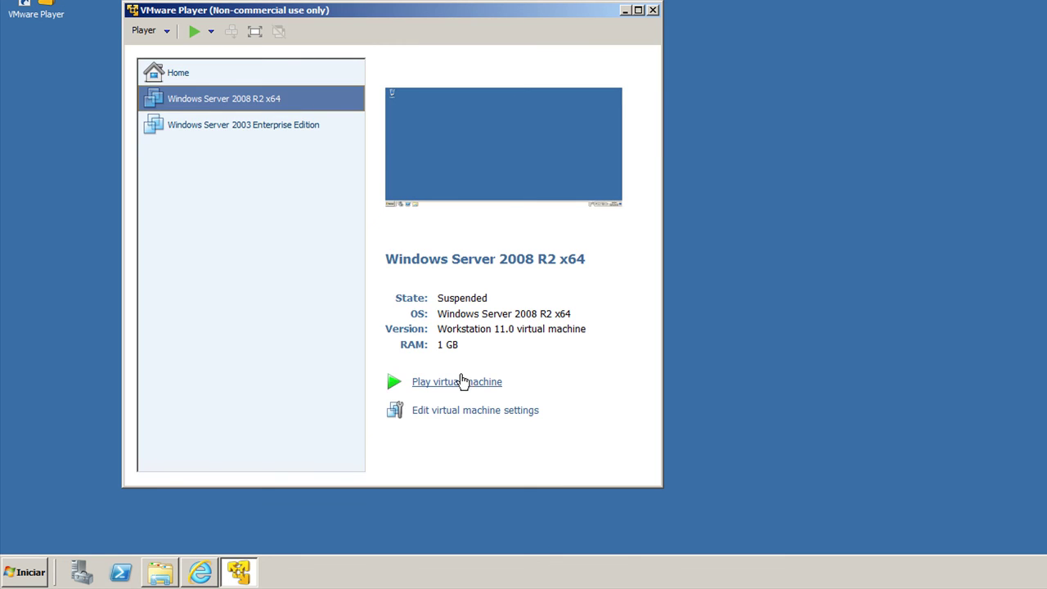
# Step: Resume the suspended guest and check its Safely Remove Hardware device list
pyautogui.click(462, 382)
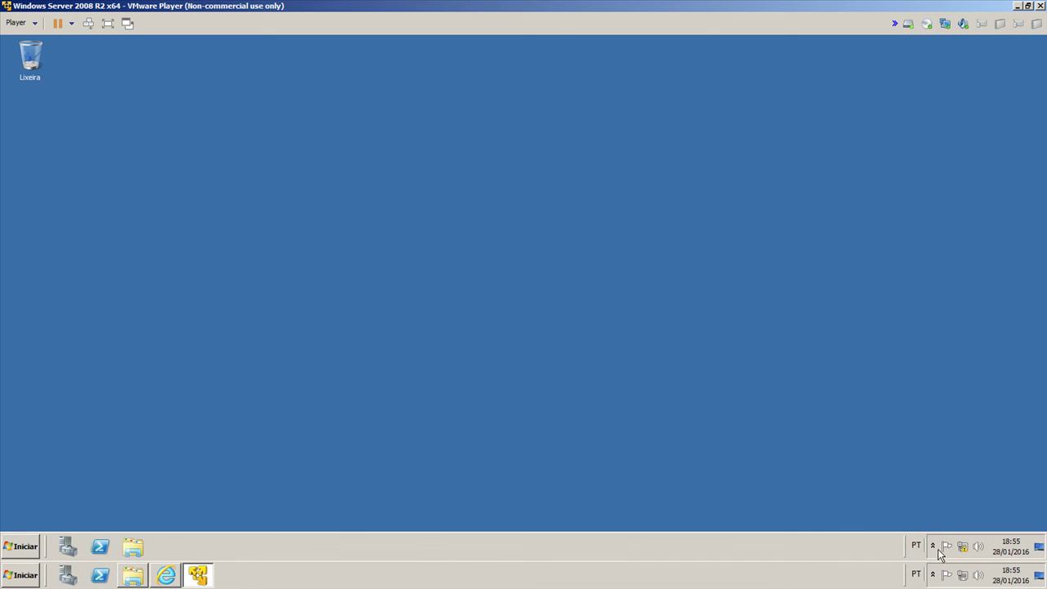
pyautogui.click(932, 546)
pyautogui.click(932, 545)
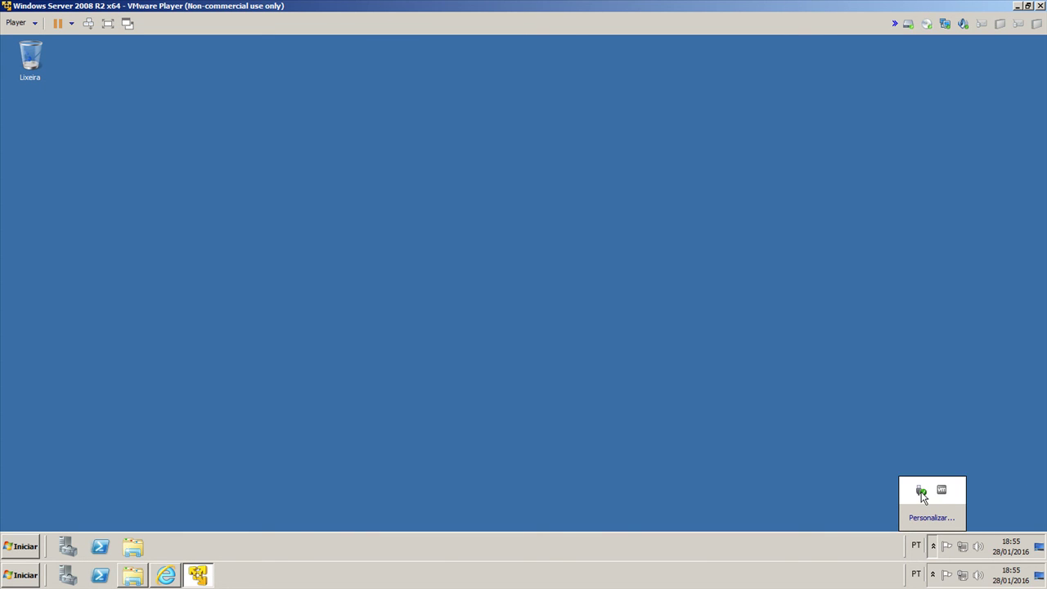
pyautogui.click(921, 493)
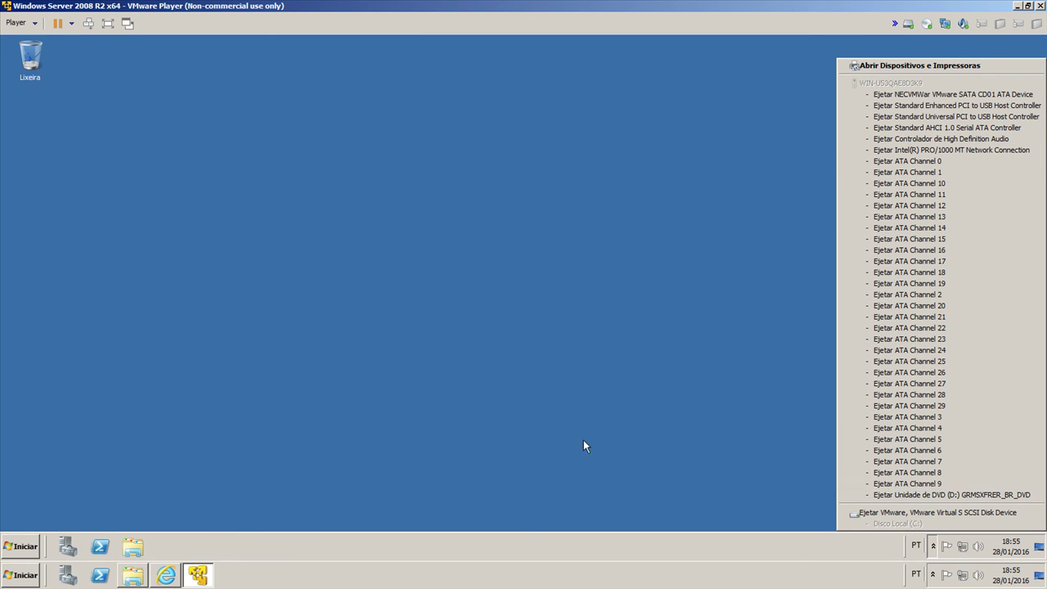
pyautogui.click(293, 444)
# Step: Inspect the SCSI disk, USB mouse, monitor, XPS Document Writer and computer in Devices and Printers, then close it
pyautogui.click(20, 546)
pyautogui.click(212, 412)
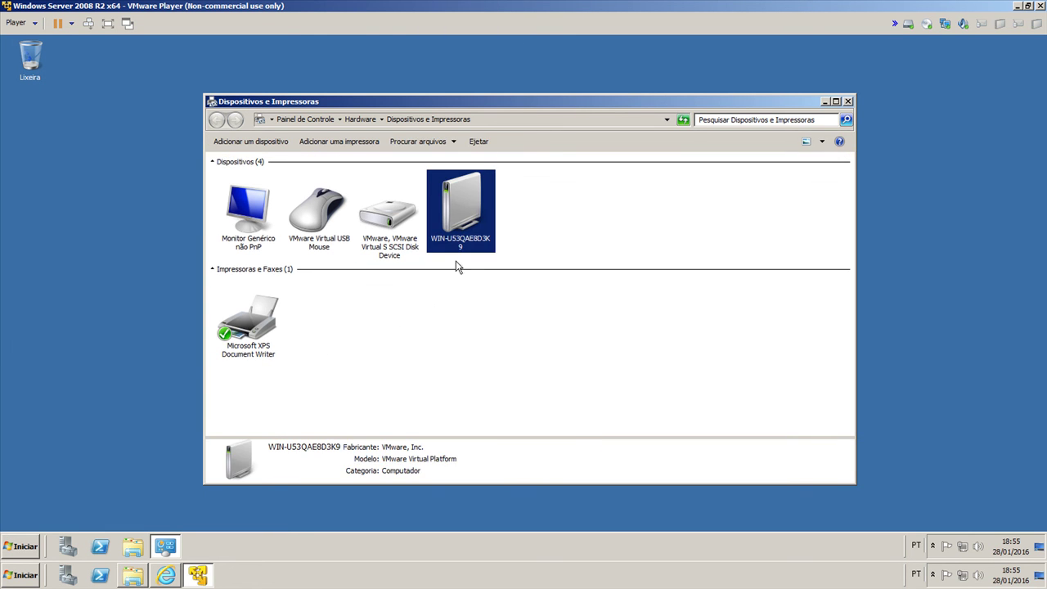
pyautogui.click(394, 221)
pyautogui.click(309, 226)
pyautogui.click(246, 222)
pyautogui.click(237, 338)
pyautogui.click(478, 208)
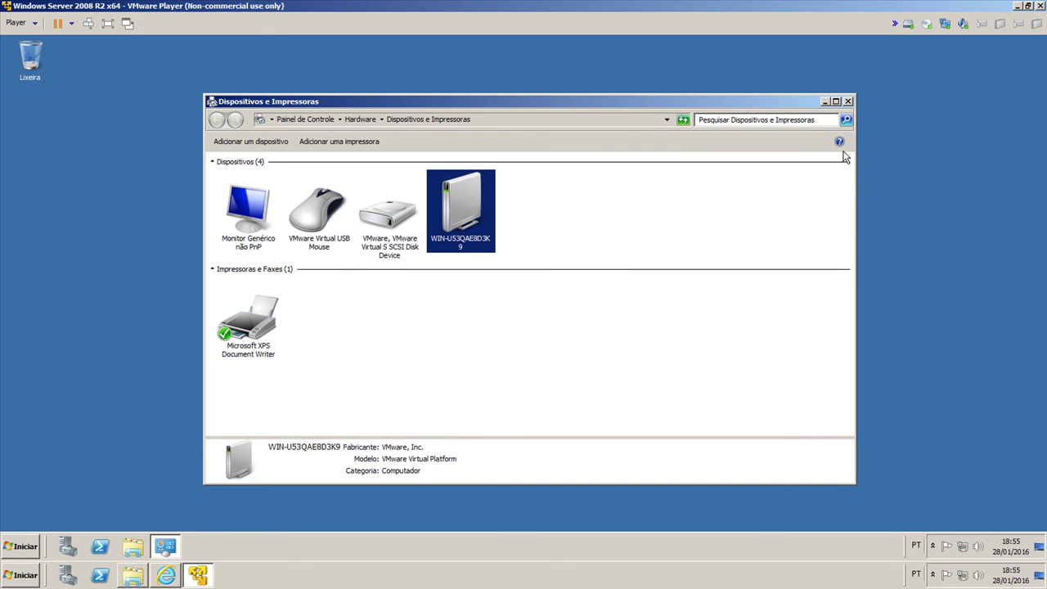
pyautogui.click(847, 100)
pyautogui.click(26, 546)
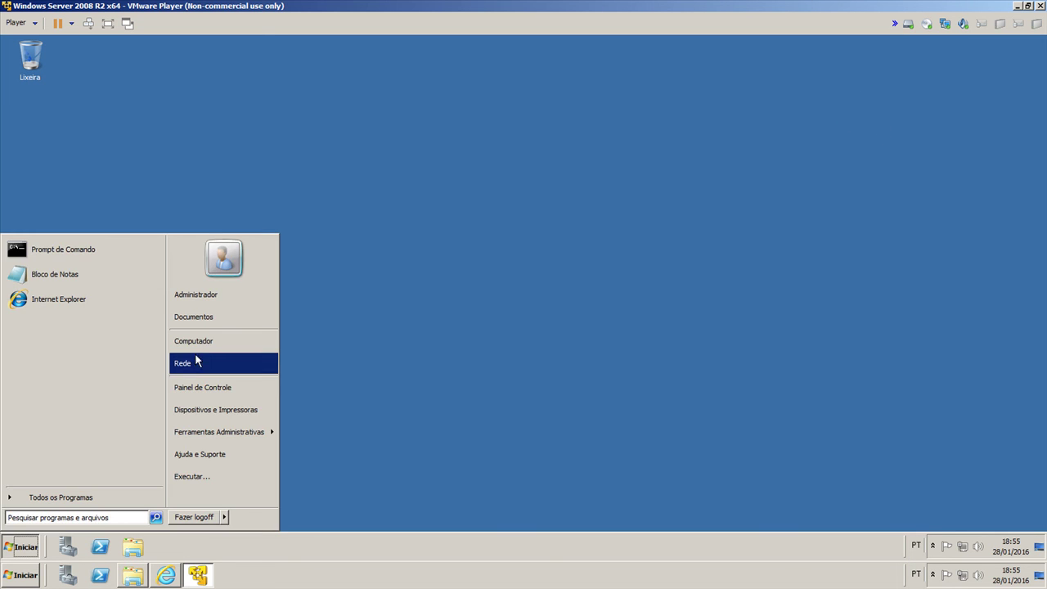
# Step: Eject the installation DVD from drive D: in the guest's Computer window
pyautogui.click(198, 342)
pyautogui.click(397, 186)
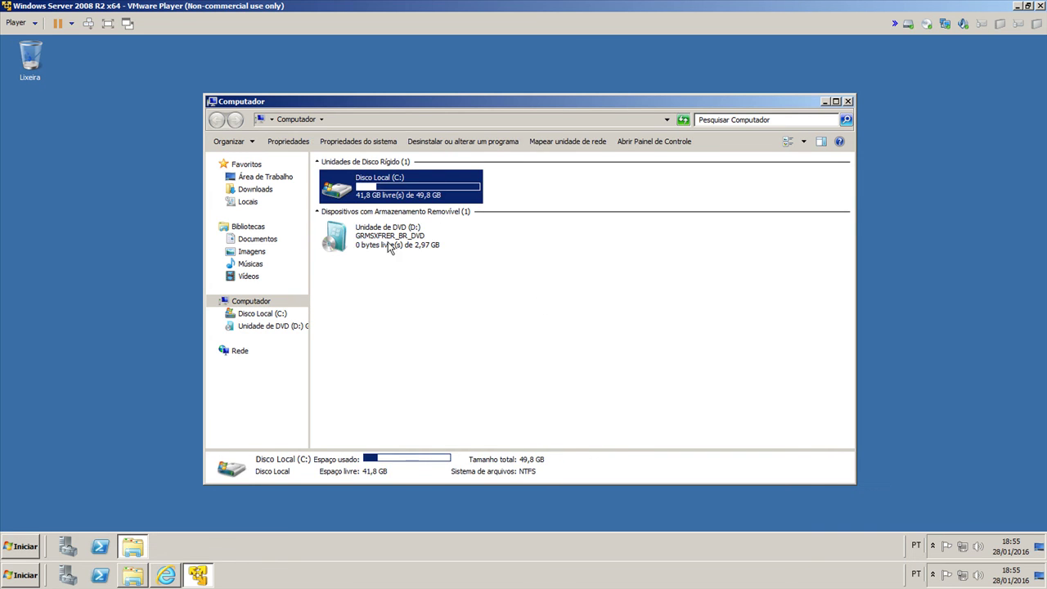
pyautogui.click(392, 245)
pyautogui.rightClick(390, 241)
pyautogui.click(408, 326)
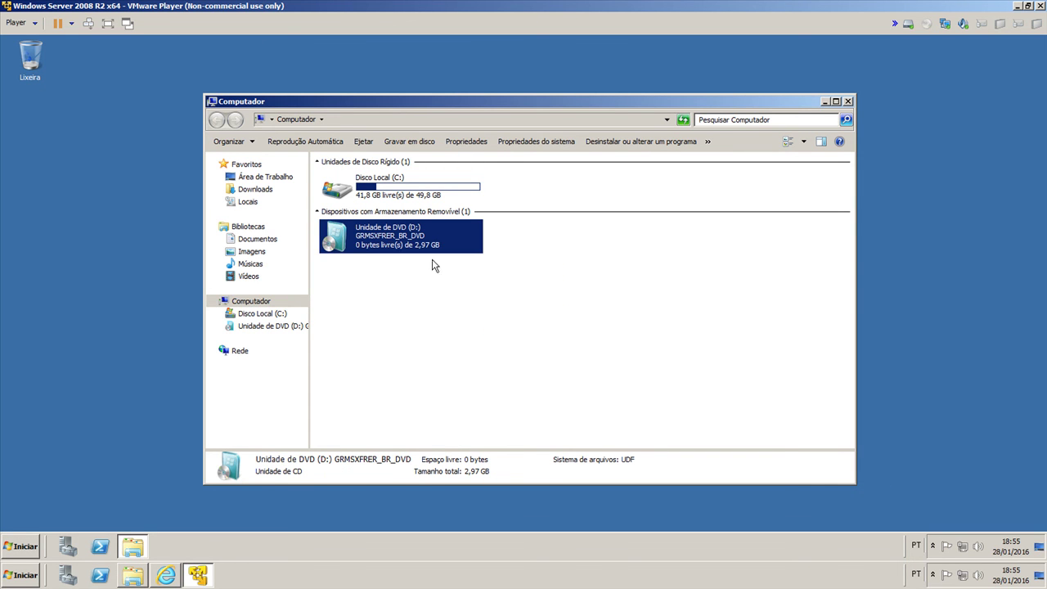
pyautogui.click(848, 102)
# Step: Check the Conexão local adapter in the guest's Network and Sharing Center, then close it
pyautogui.click(932, 545)
pyautogui.click(933, 545)
pyautogui.click(964, 547)
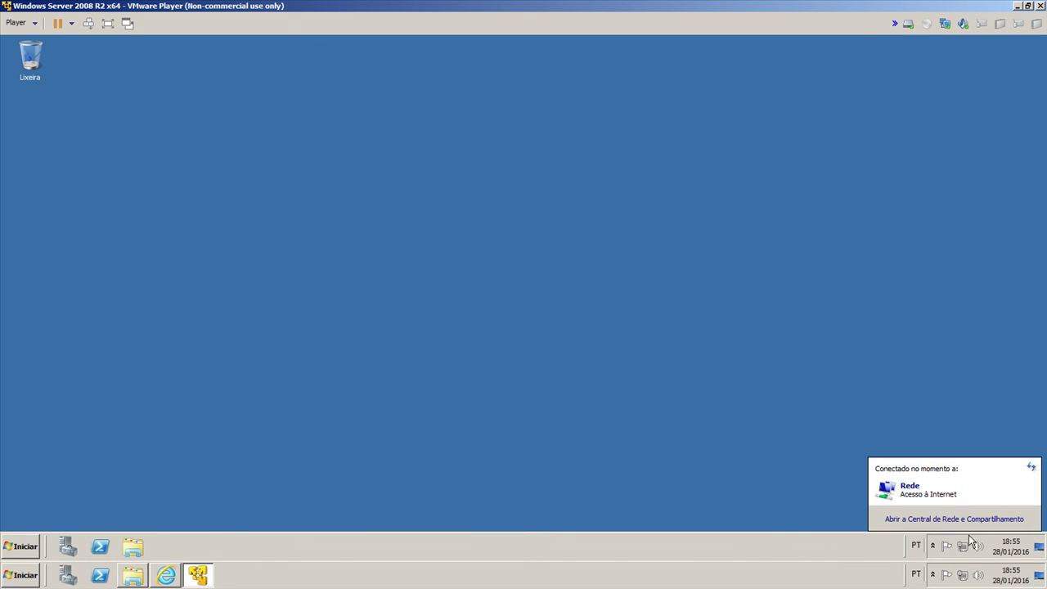
pyautogui.click(969, 520)
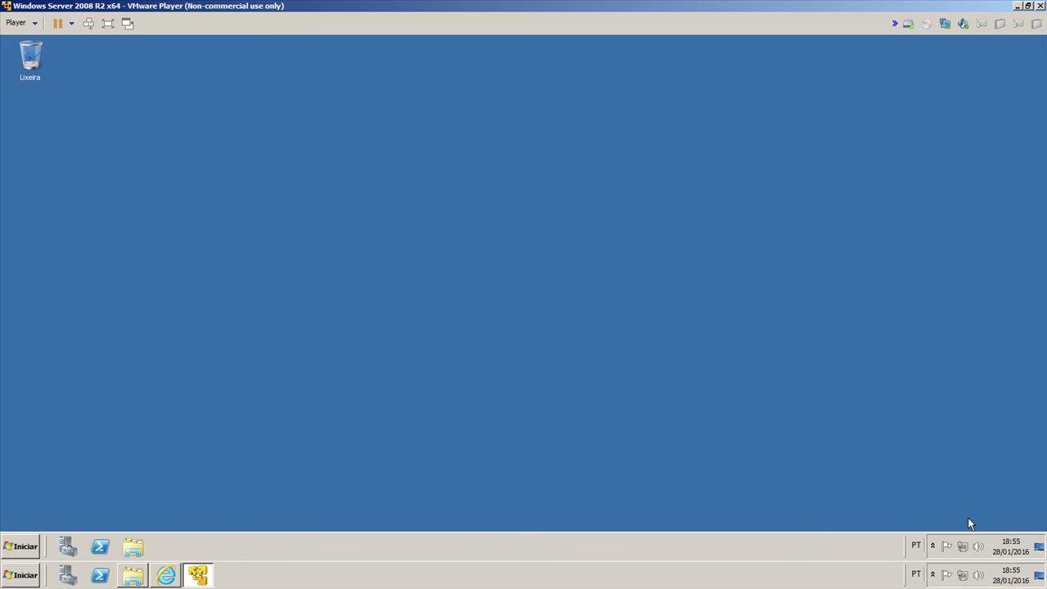
pyautogui.click(273, 175)
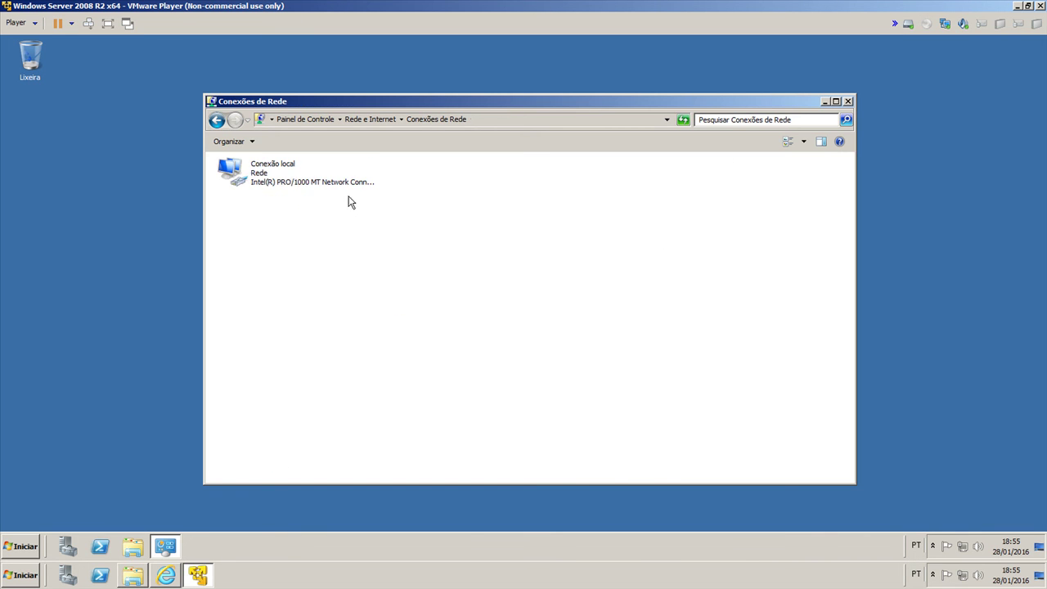
pyautogui.click(293, 178)
pyautogui.click(847, 101)
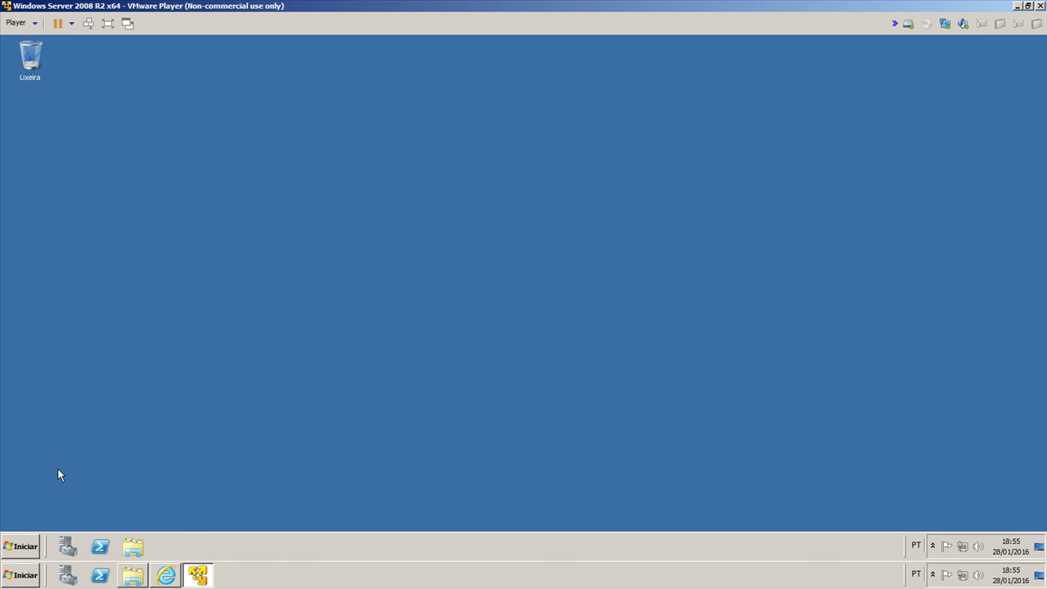
# Step: Open a command prompt in the guest and close it again
pyautogui.click(19, 545)
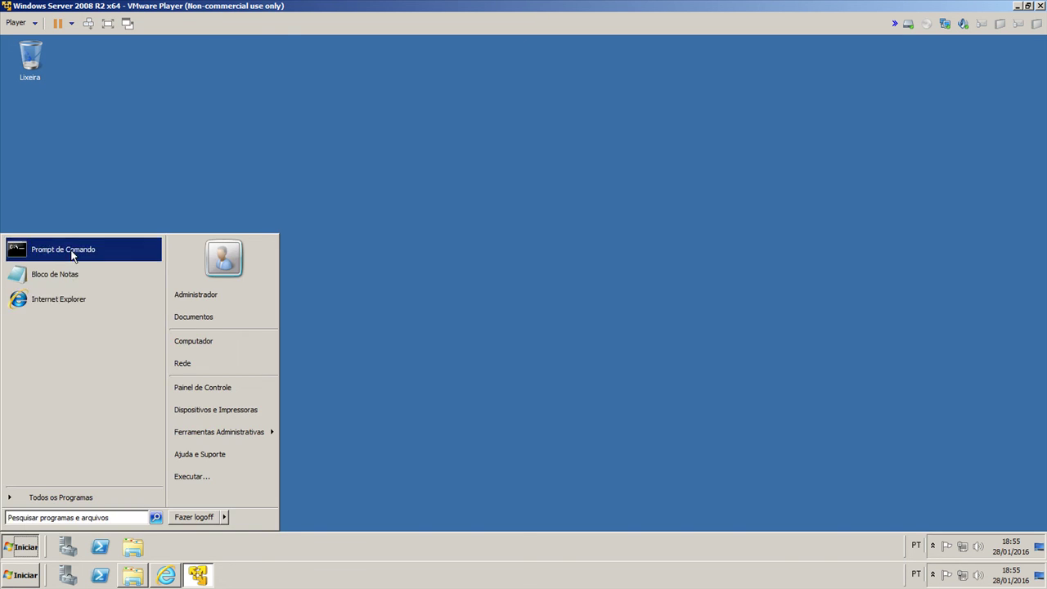
pyautogui.click(72, 253)
pyautogui.hotkey('alt', 'F4')
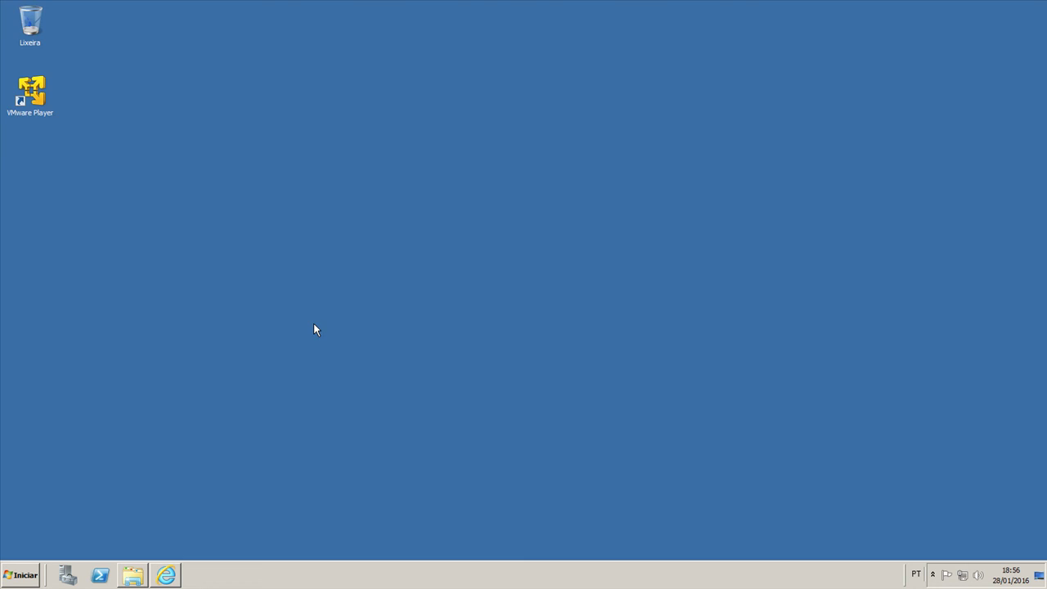
# Step: Close Internet Explorer and inspect the Windows Server 2008 R2 x64 folder's files, selecting its virtual disk
pyautogui.click(166, 575)
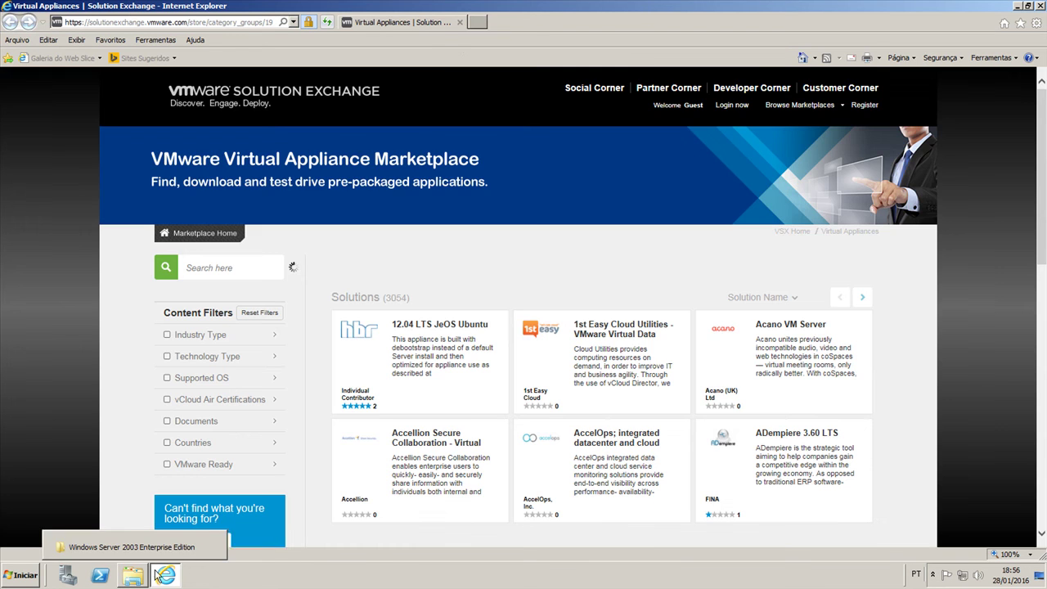
pyautogui.click(460, 23)
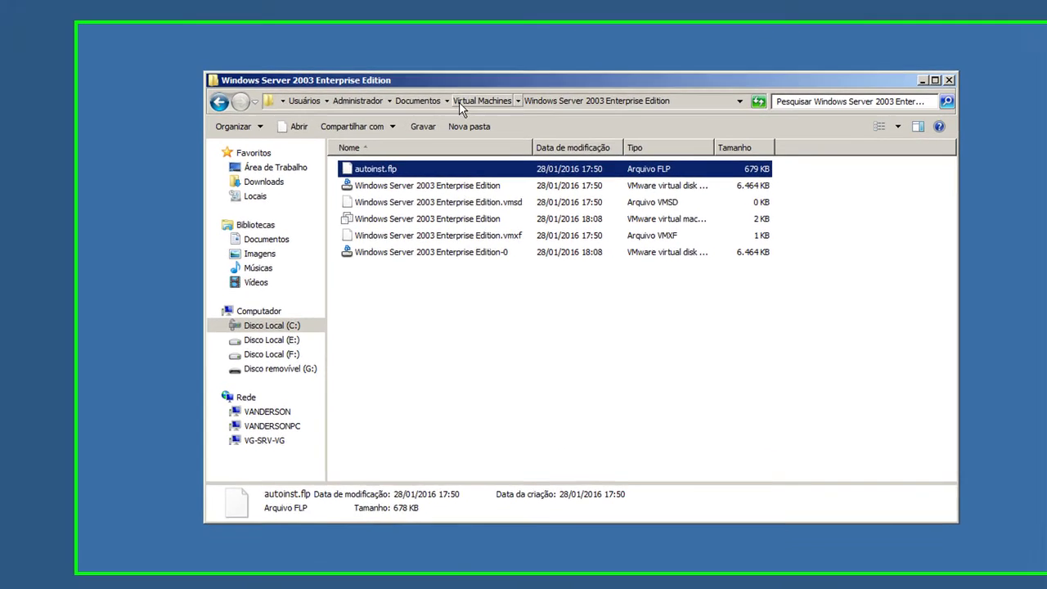
pyautogui.click(558, 132)
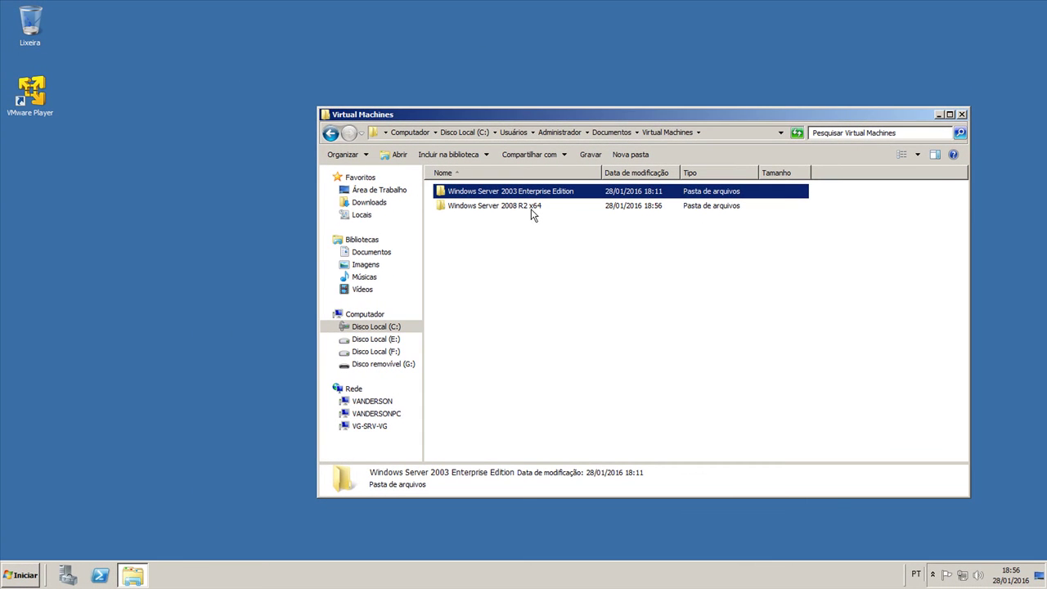
pyautogui.doubleClick(520, 212)
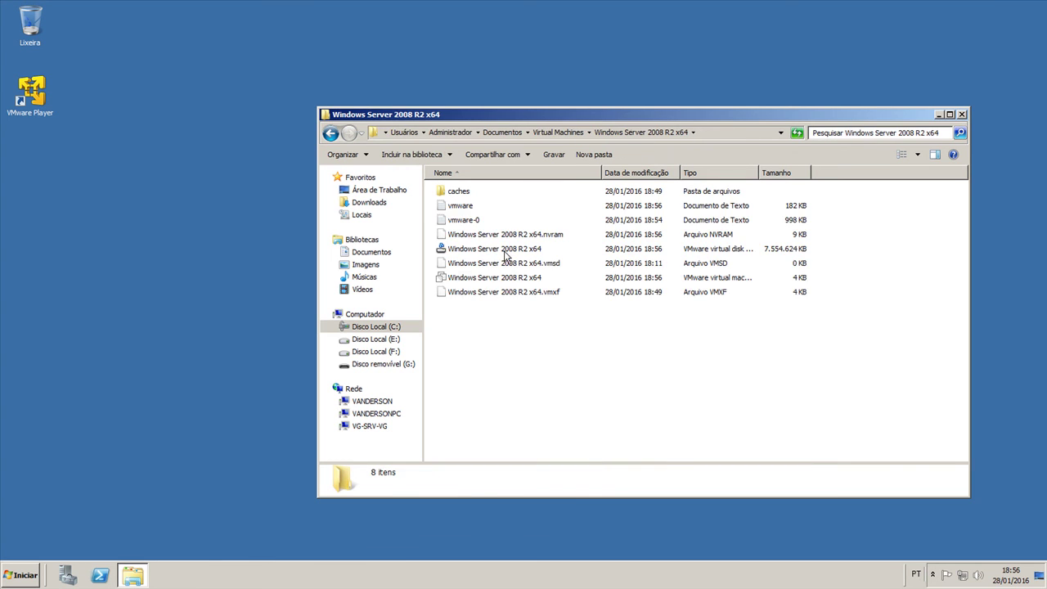
pyautogui.moveTo(735, 345); pyautogui.dragTo(498, 202)
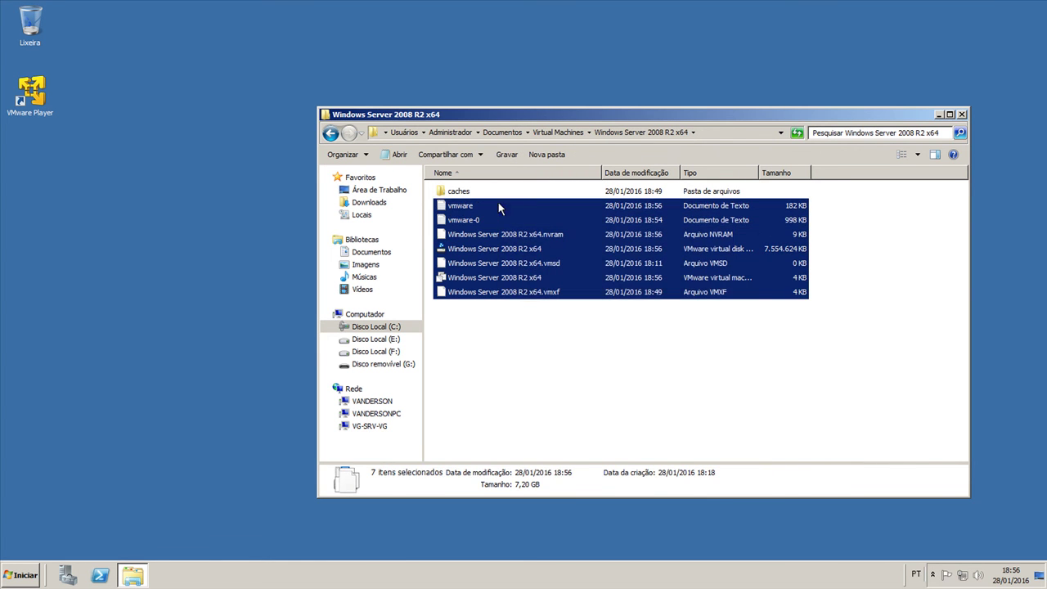
pyautogui.click(507, 251)
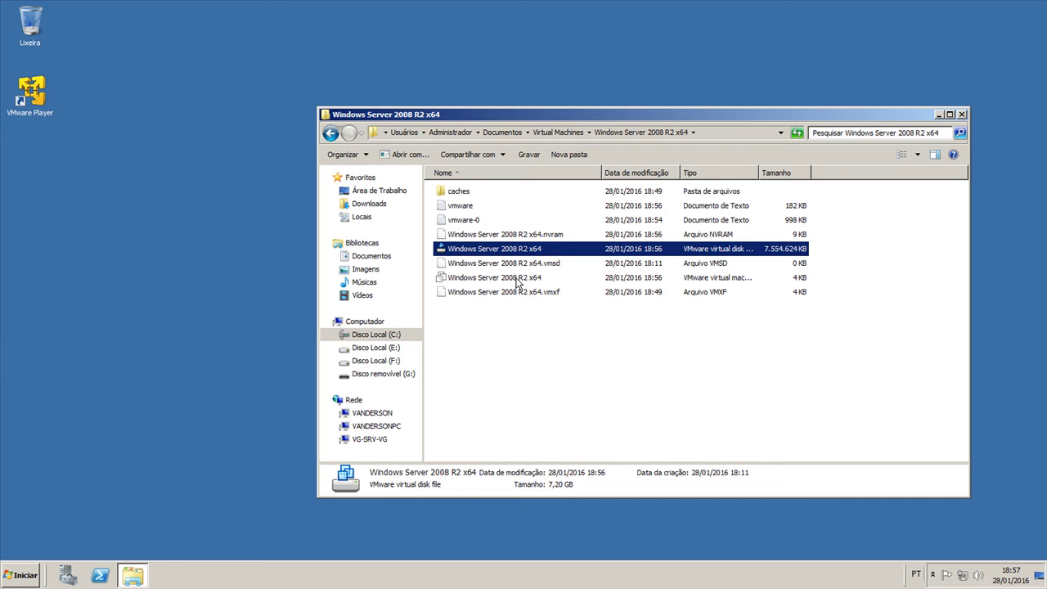
# Step: Inspect the Windows Server 2003 Enterprise Edition folder's virtual disk, then close the window
pyautogui.click(566, 132)
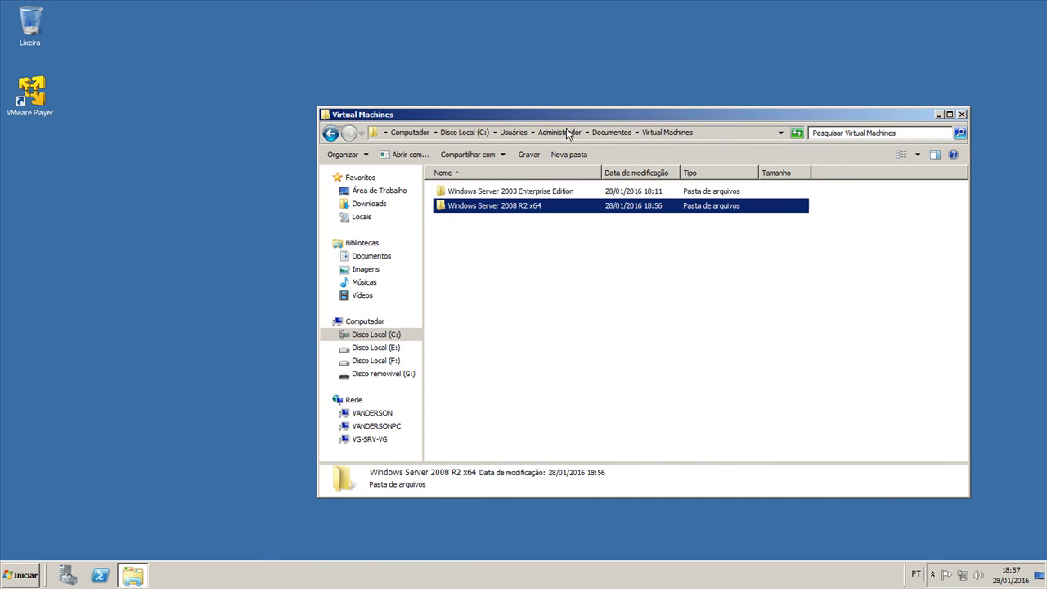
pyautogui.doubleClick(540, 197)
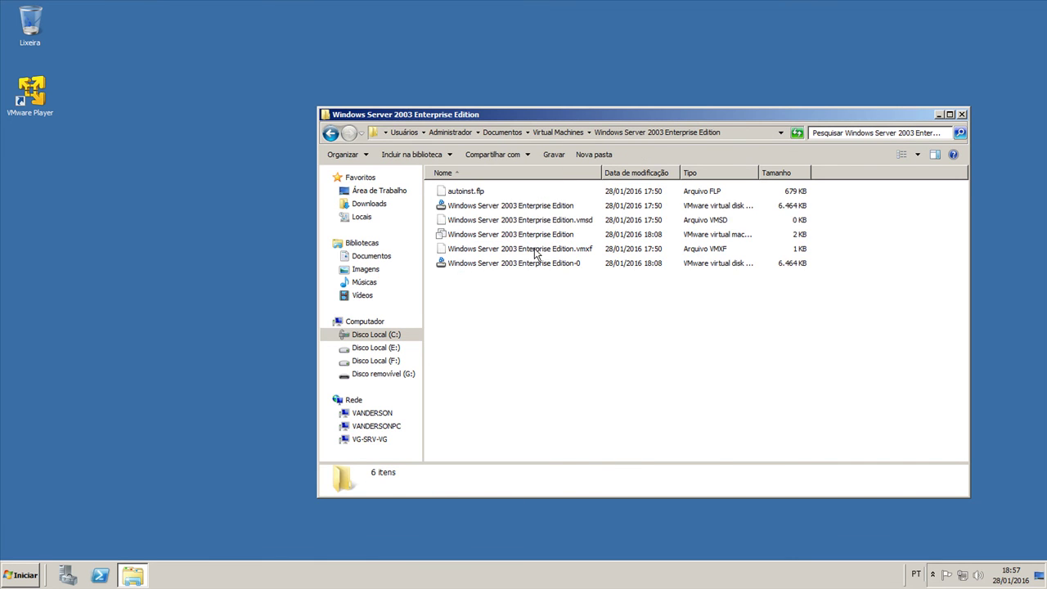
pyautogui.click(523, 209)
pyautogui.hotkey('alt', 'F4')
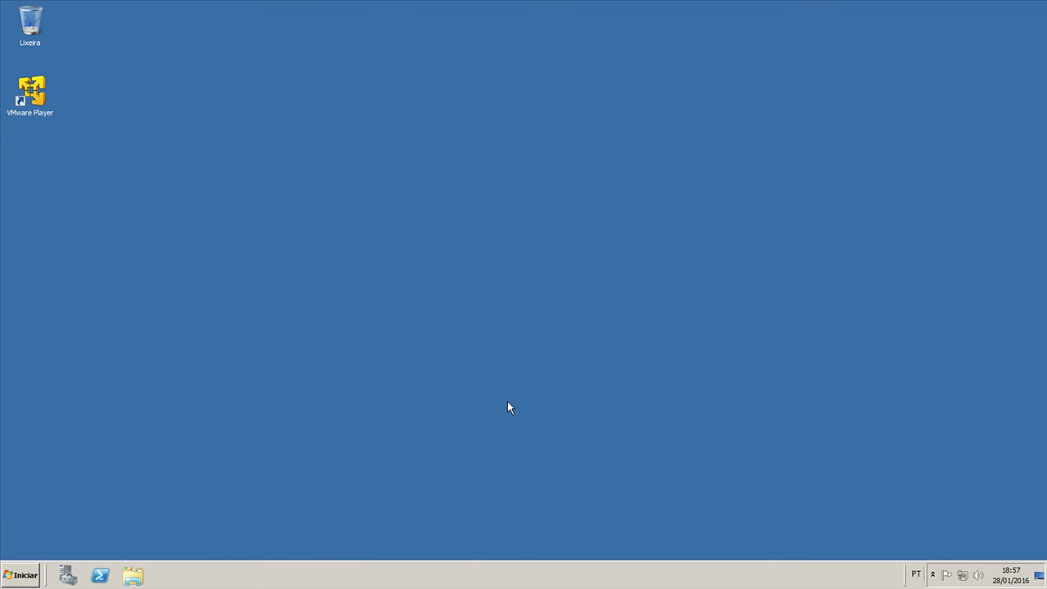